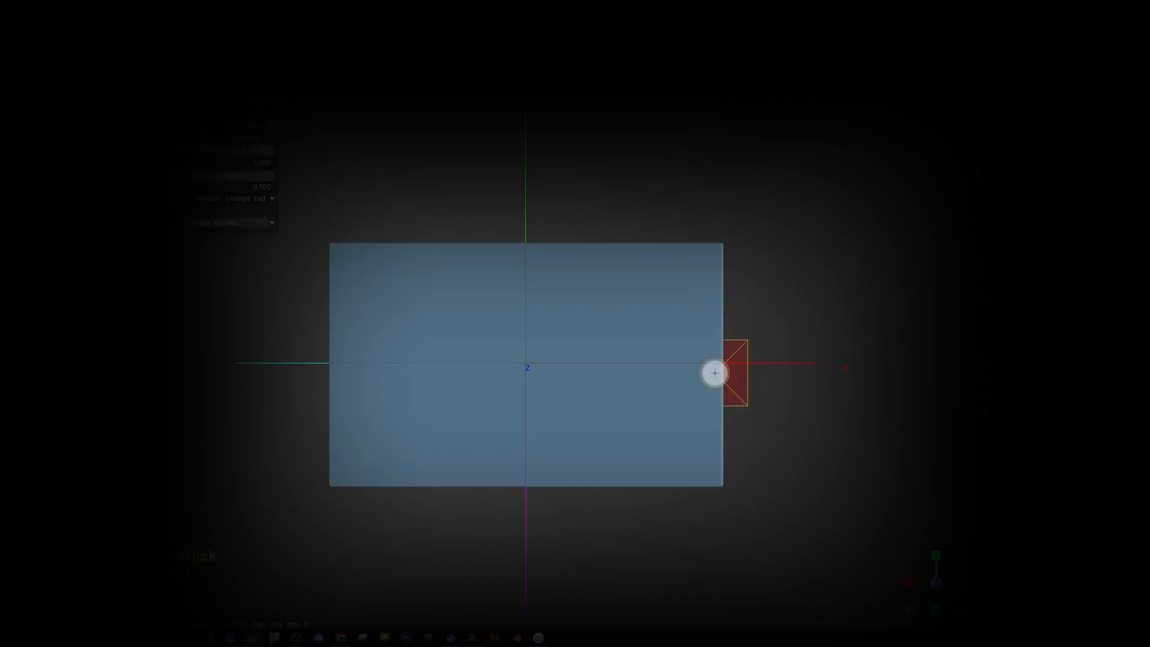
Step: Draw a circle on the left half of the blue block and an angled band crossing its right edge
left_click_drag(366, 299, 502, 434)
key("e")
left_click(683, 347)
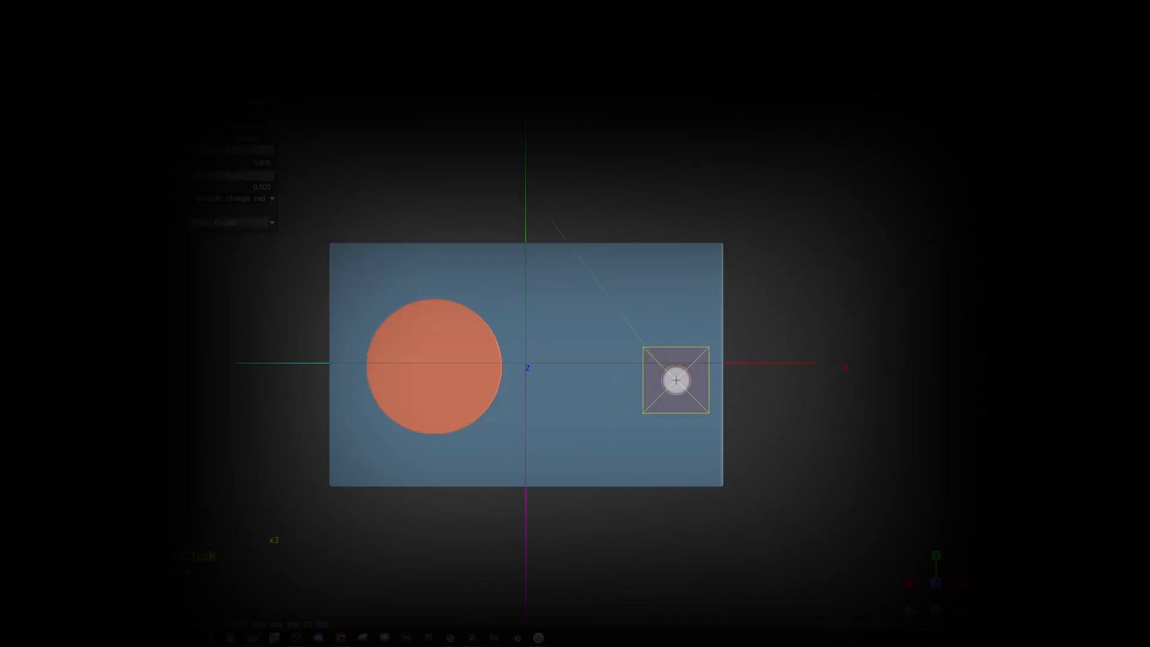
double_click(673, 381)
double_click(615, 185)
Step: Add a diagonal row of three small squares between the circle and the angled band
middle_click_drag(584, 382, 617, 360)
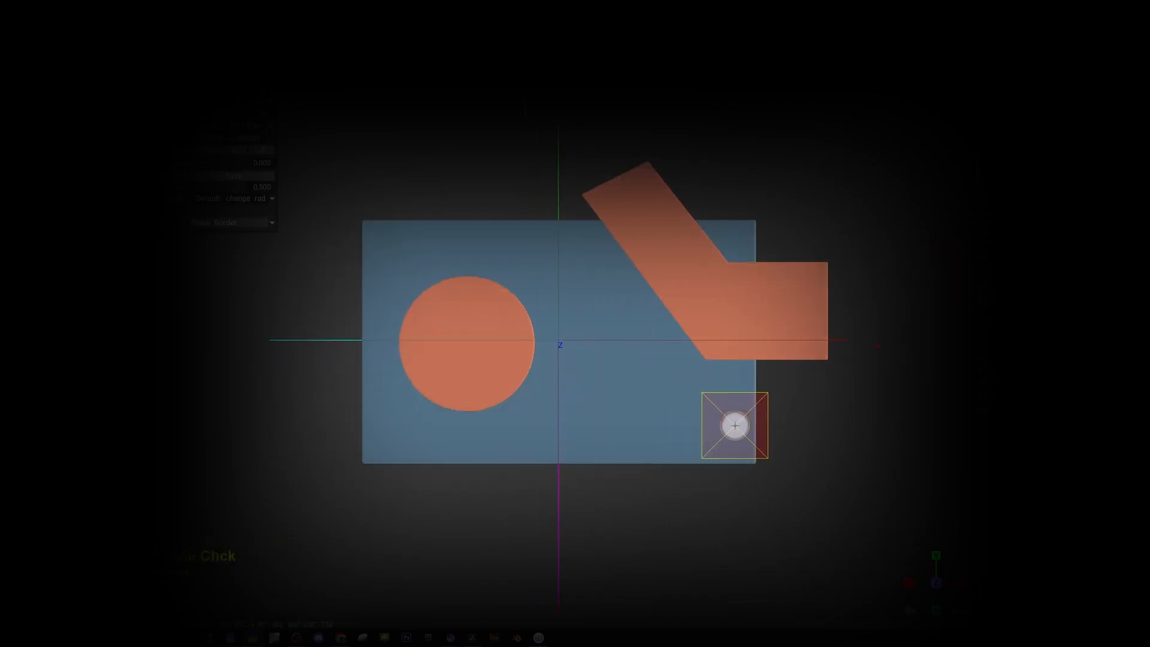
left_click_drag(540, 264, 673, 429)
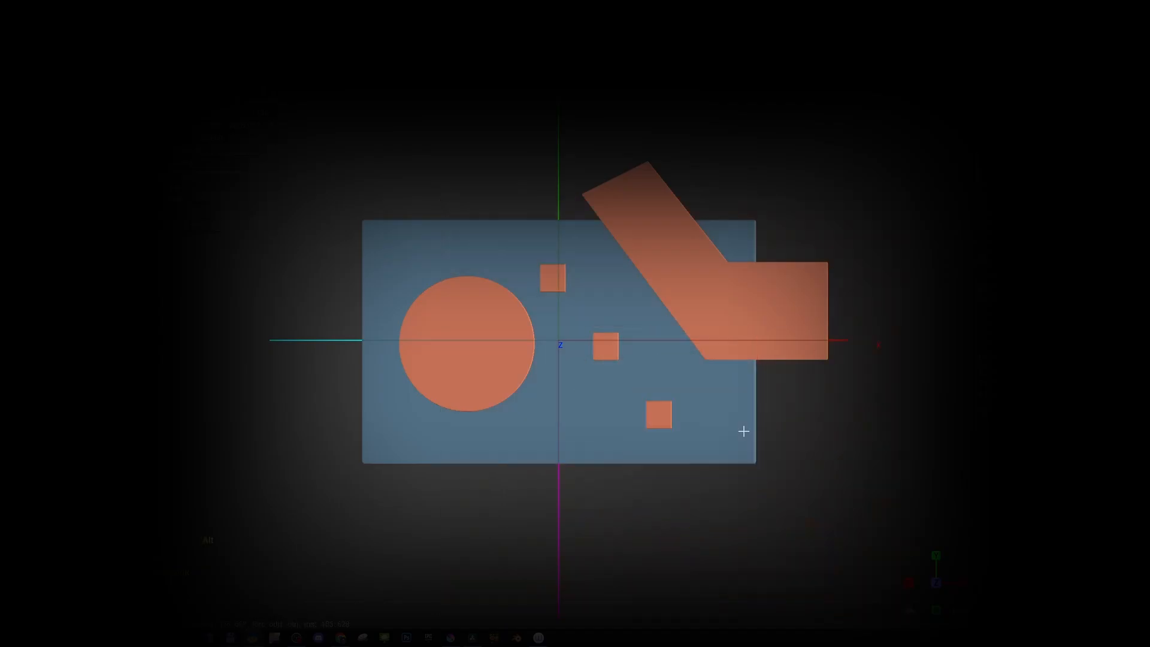
left_click_drag(744, 431, 811, 502, "alt")
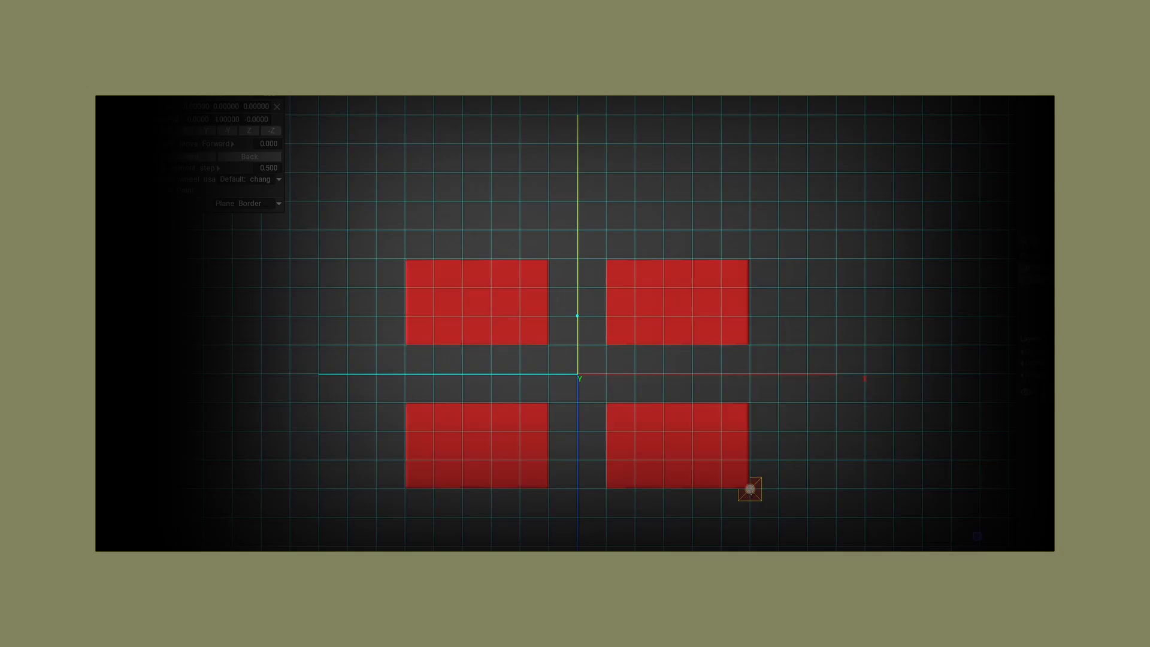
Step: Draw the vertical connecting bars and the rectangular windows of the red figure with X and Z symmetry enabled
left_click_drag(662, 344, 691, 403)
left_click_drag(634, 429, 720, 460)
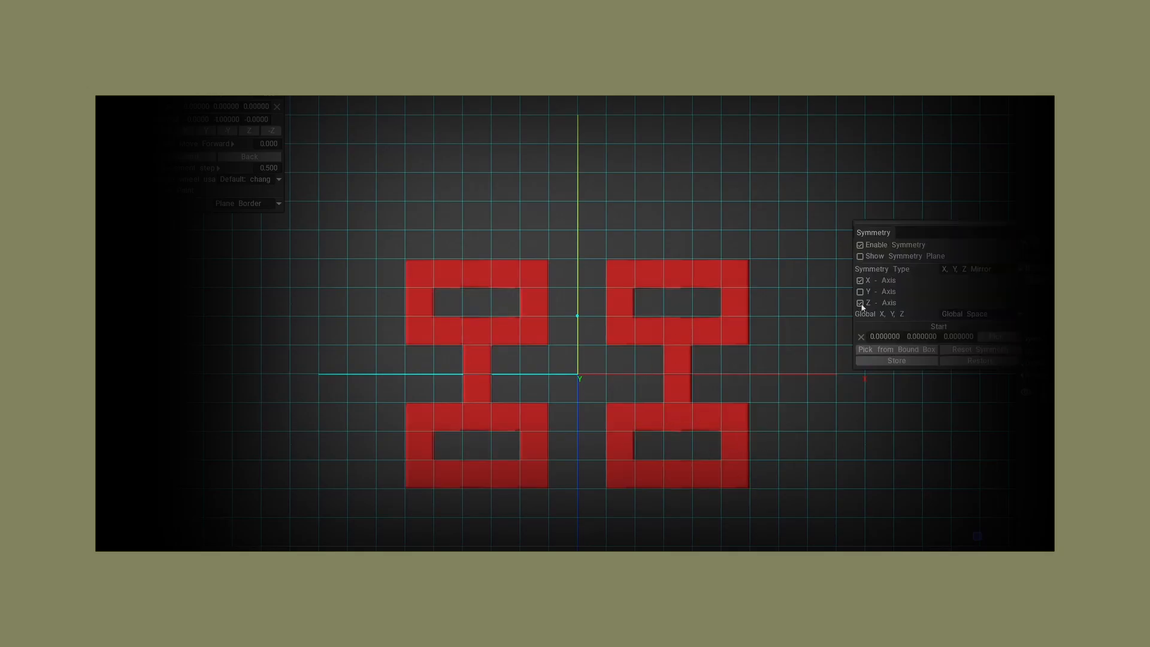
Step: Add one full-width horizontal bar through the middle of the red figure and another one above it
left_click_drag(750, 361, 406, 386)
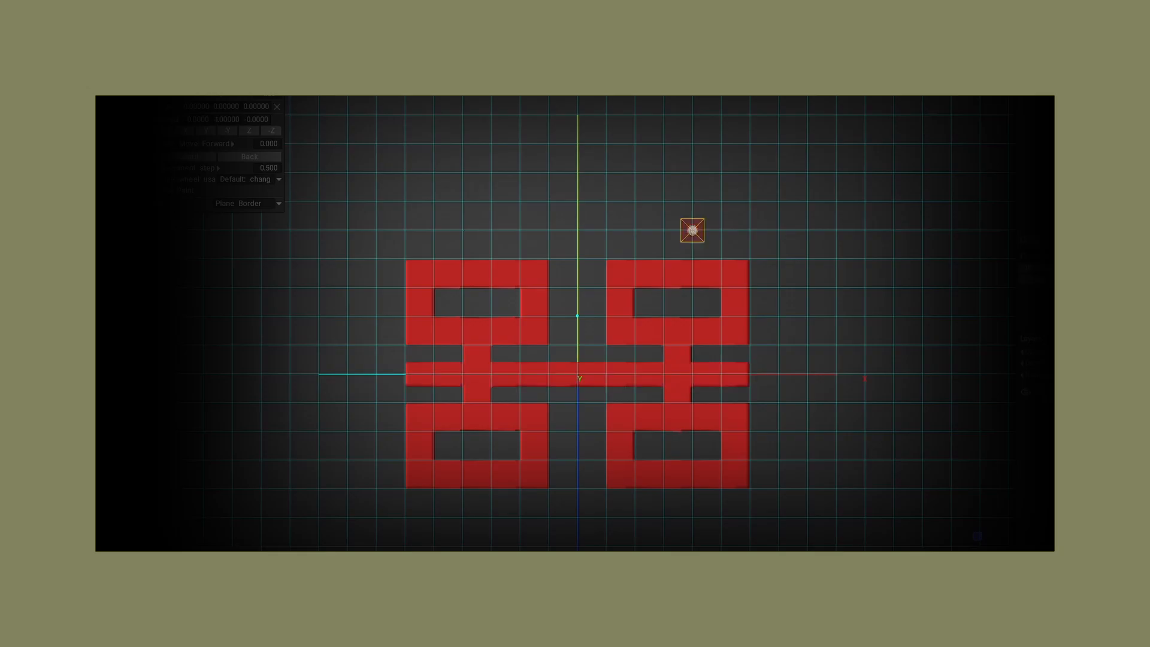
mouse_move(749, 201)
left_mouse_down()
mouse_move(690, 228)
mouse_move(405, 229)
left_mouse_up()
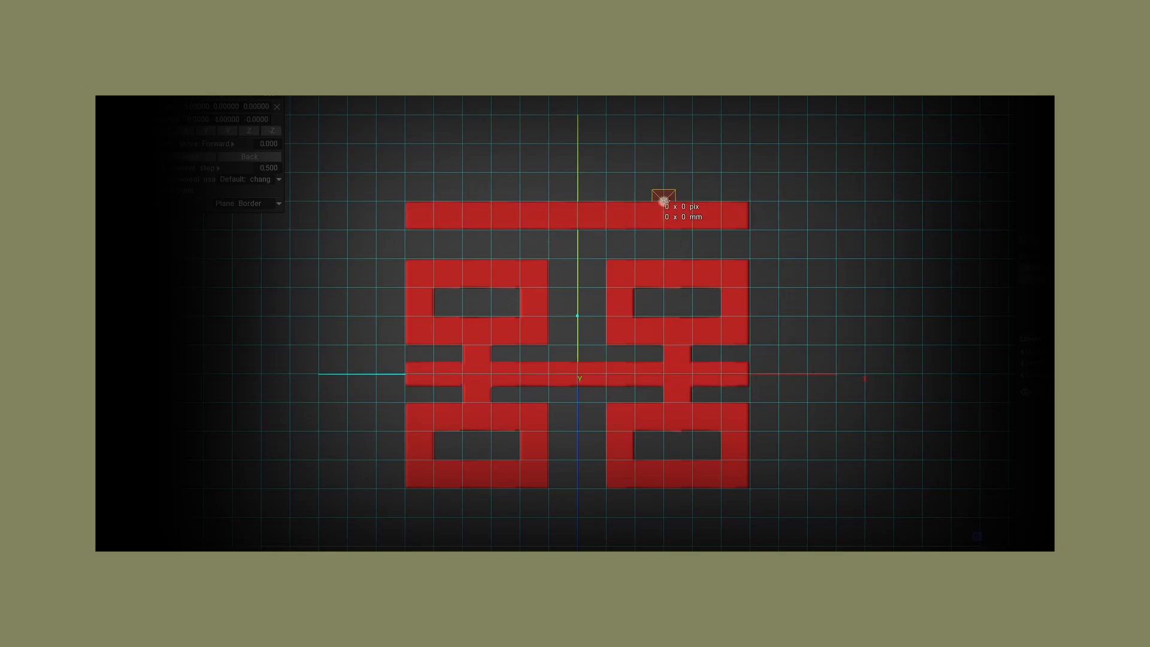
mouse_move(663, 201)
left_mouse_down()
mouse_move(691, 144)
mouse_move(618, 186)
left_mouse_up()
left_click(1006, 146)
left_click(1007, 163)
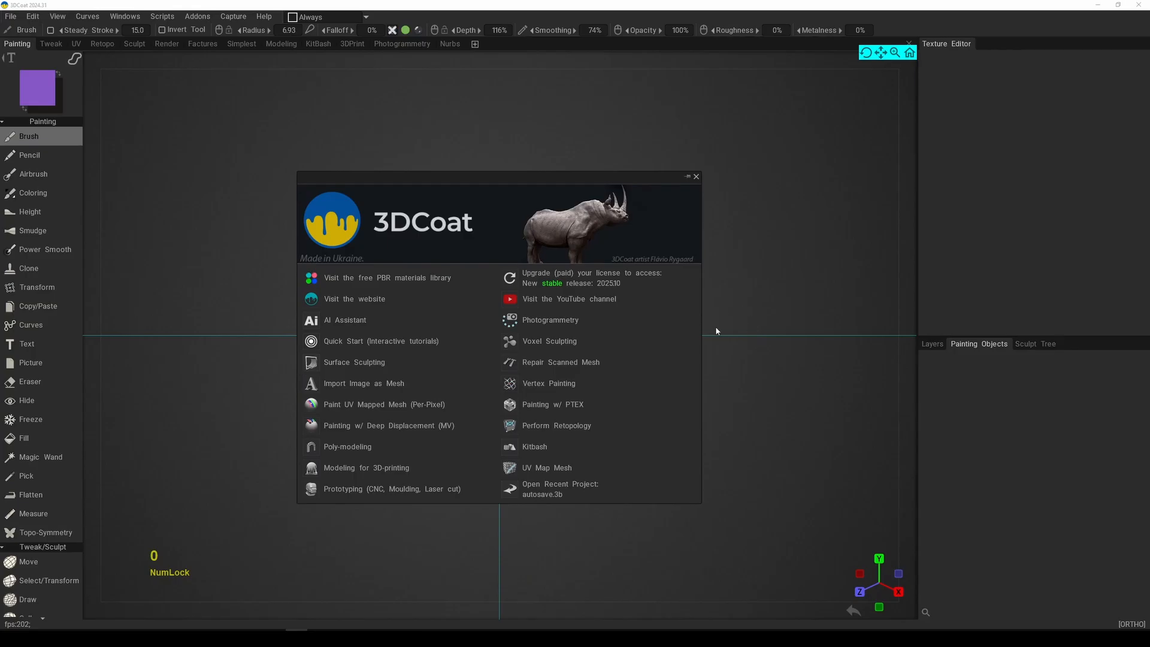
Step: Start a new Voxel Sculpting scene with an empty volume
left_click(551, 341)
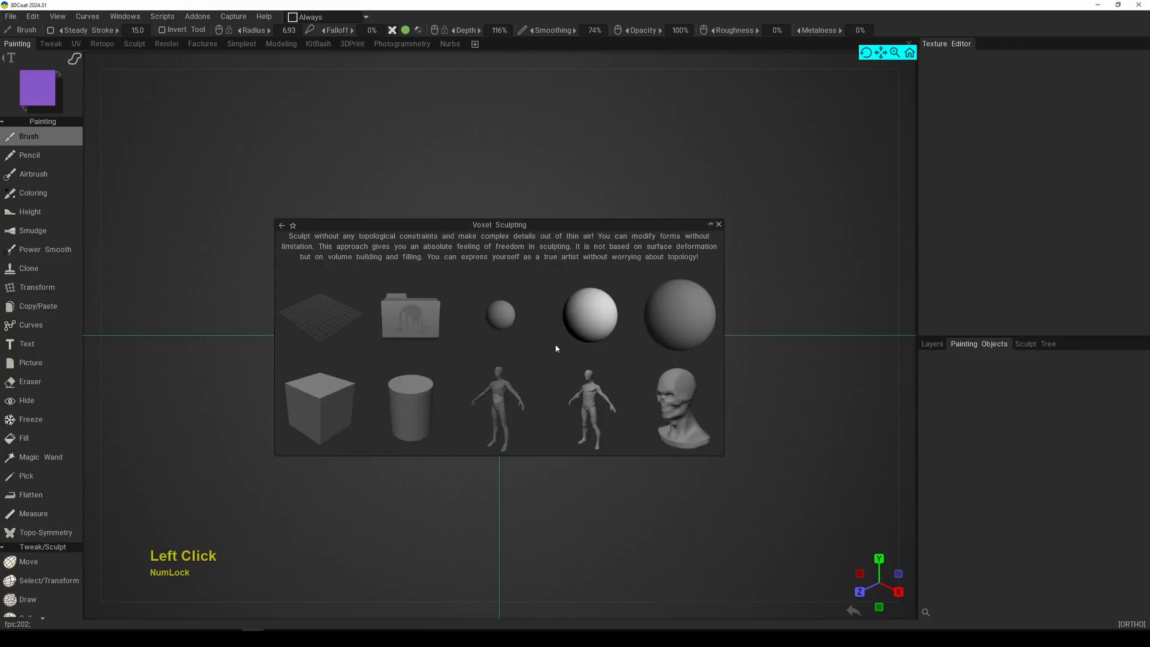
left_click(337, 329)
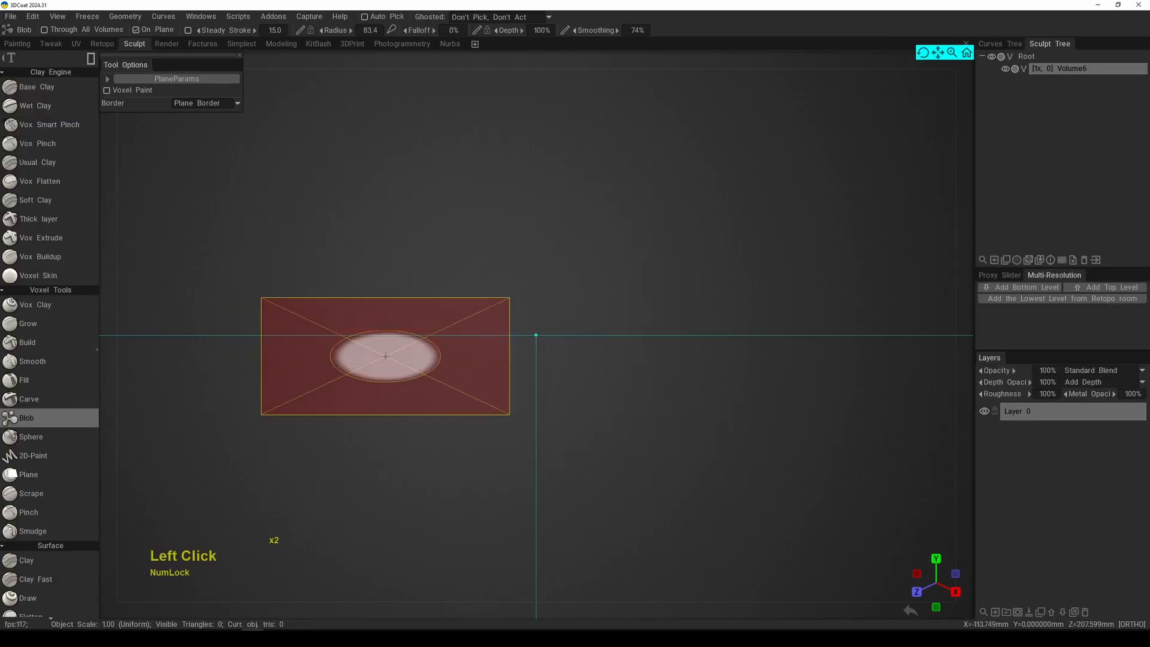
key("F2")
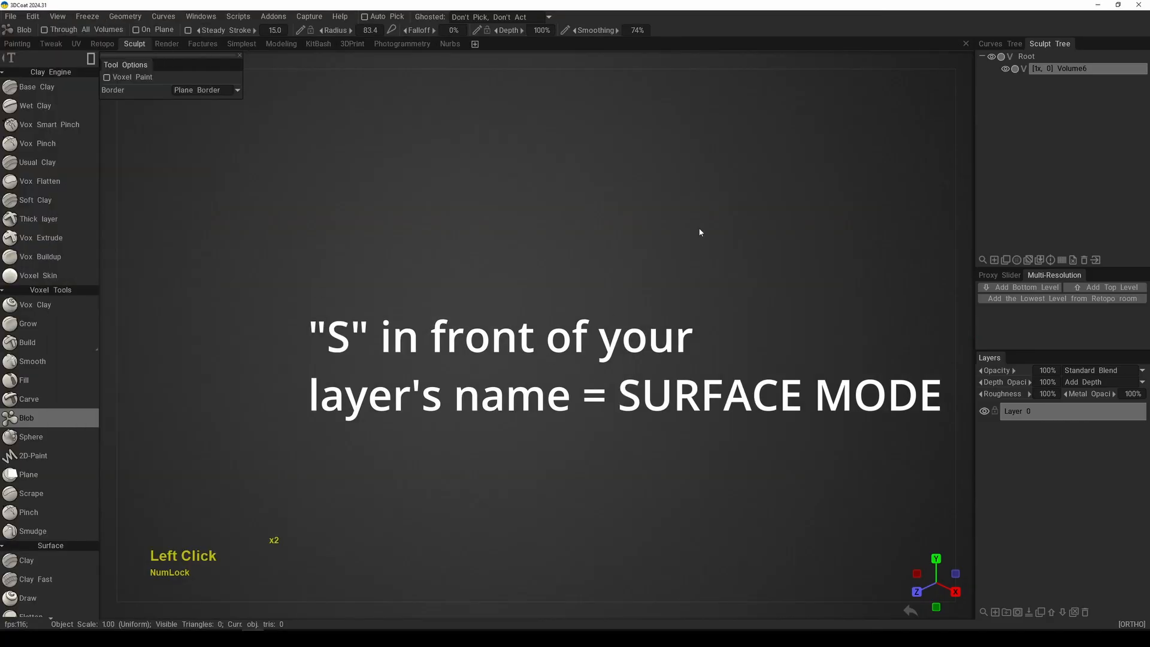
Step: Show the axes and the reference grid in the viewport and set up an angled view of them
left_click(888, 45)
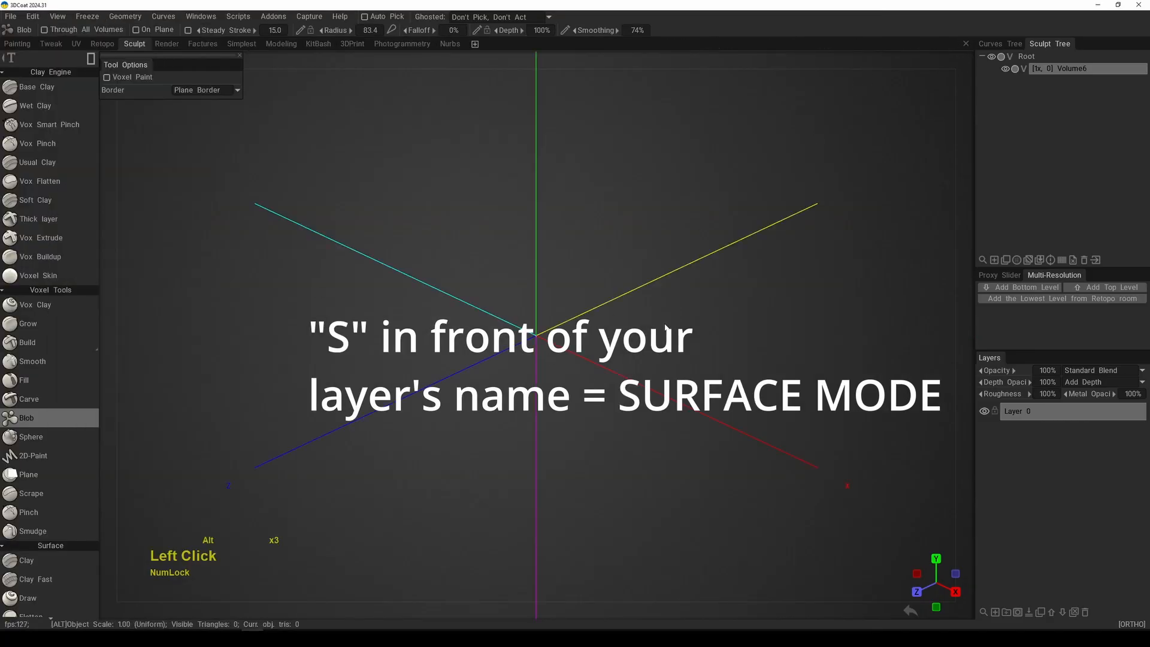
right_click_drag(666, 331, 591, 273, "alt")
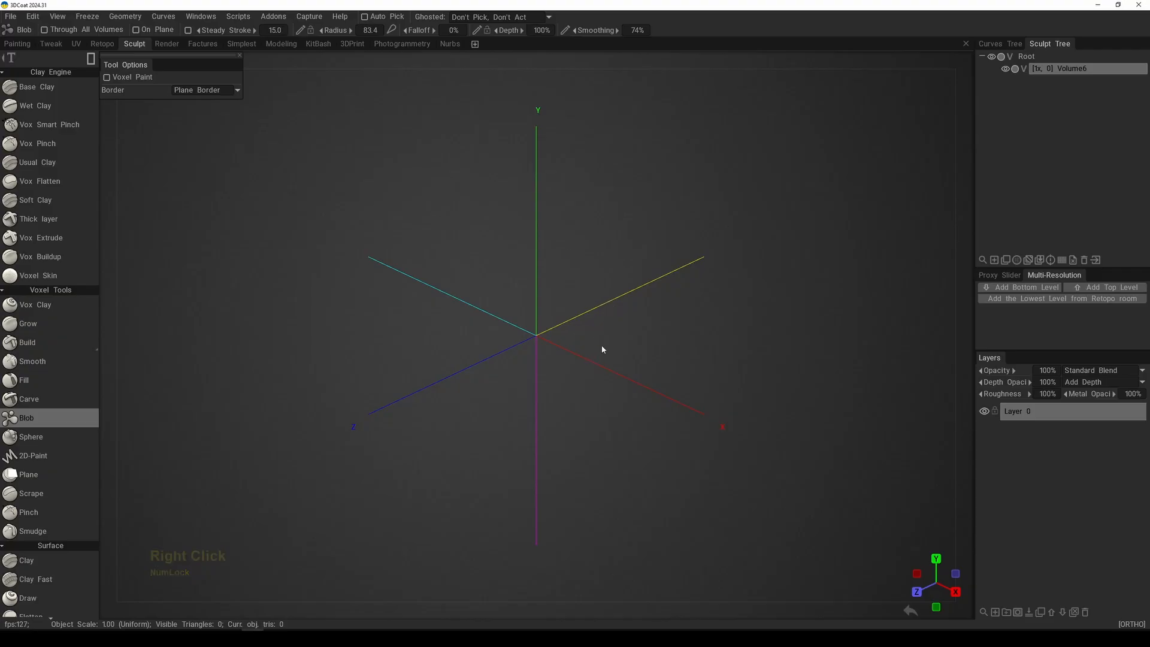
left_click(854, 46)
right_click_drag(638, 292, 610, 284, "alt")
left_click_drag(610, 284, 644, 282, "alt")
middle_click_drag(644, 282, 636, 298)
right_click_drag(637, 298, 642, 313, "alt")
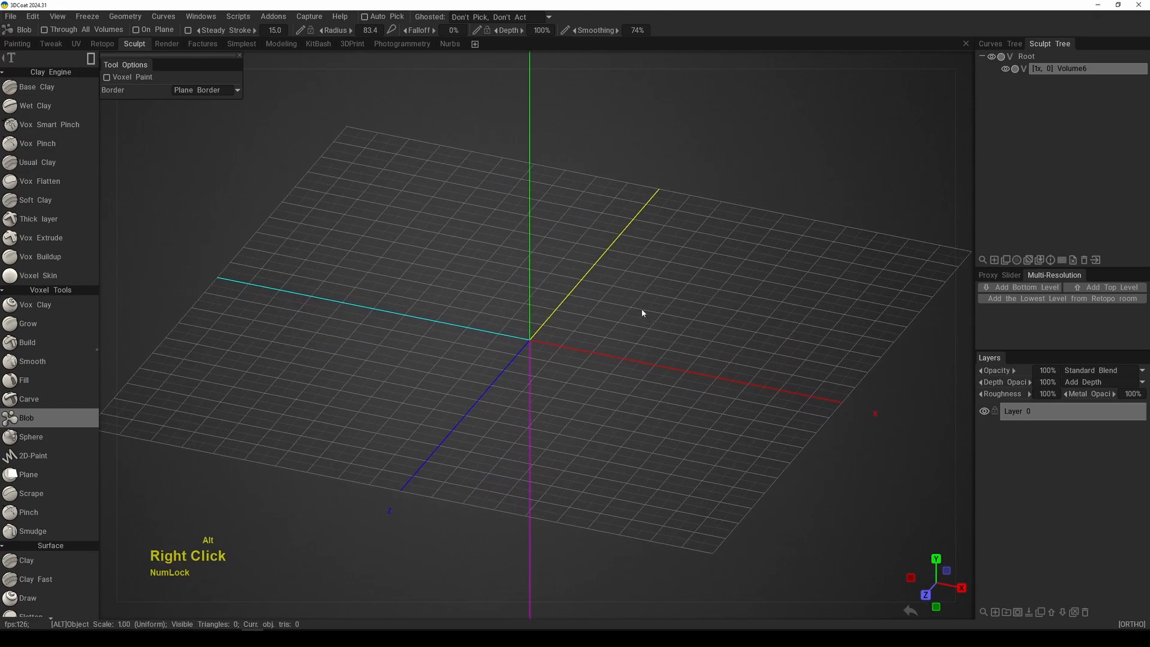
middle_click_drag(641, 313, 644, 327)
Step: Use the Blob tool with the square stroke shape to create a square block around the origin in the top view
key("space")
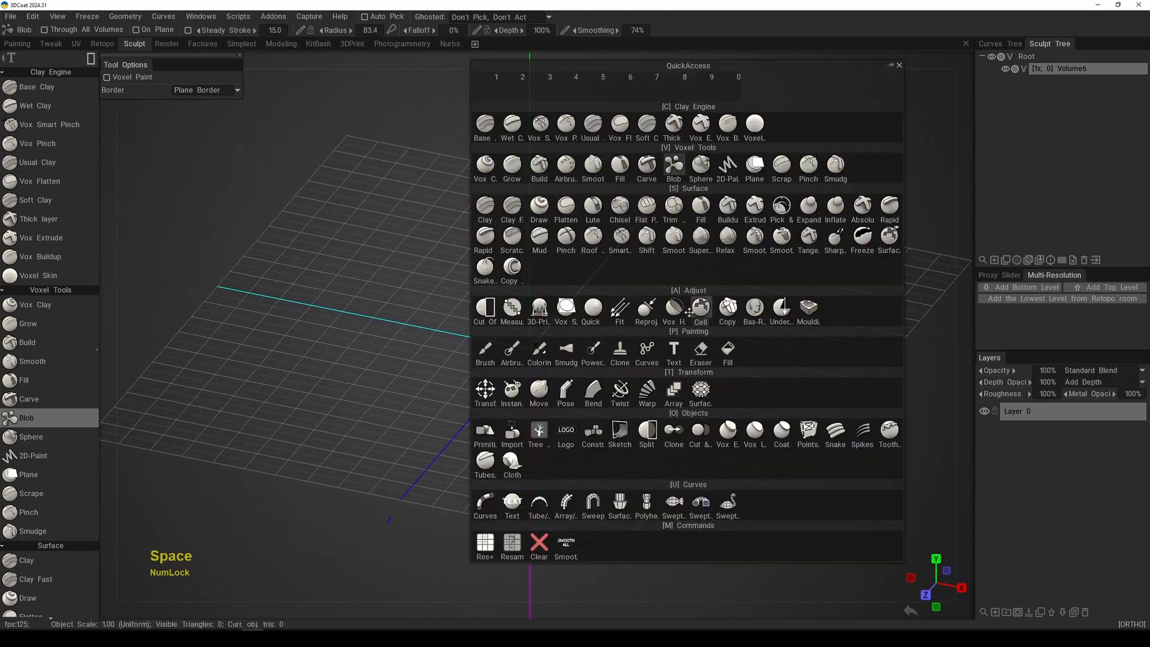
left_click(674, 171)
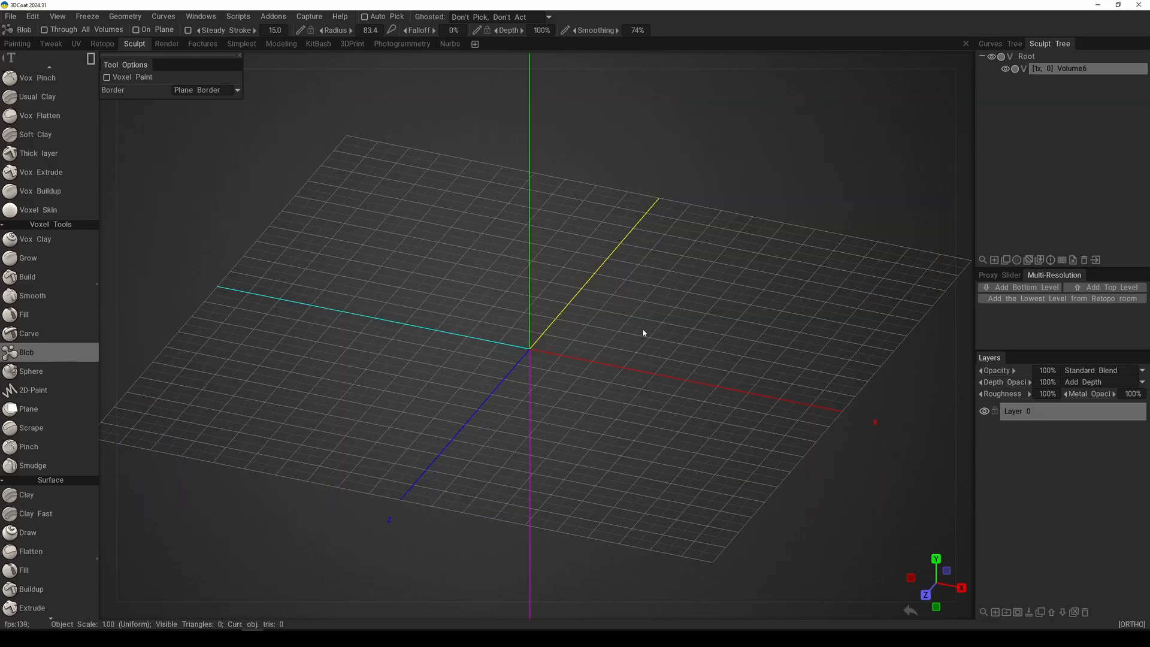
key("e")
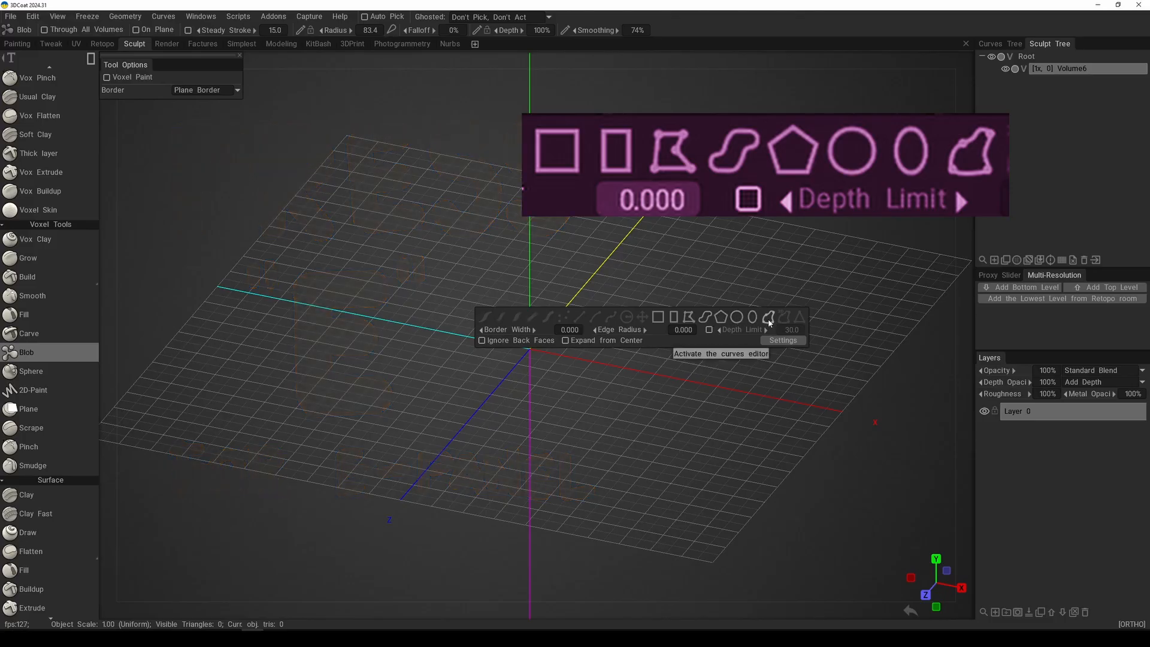
left_click(658, 319)
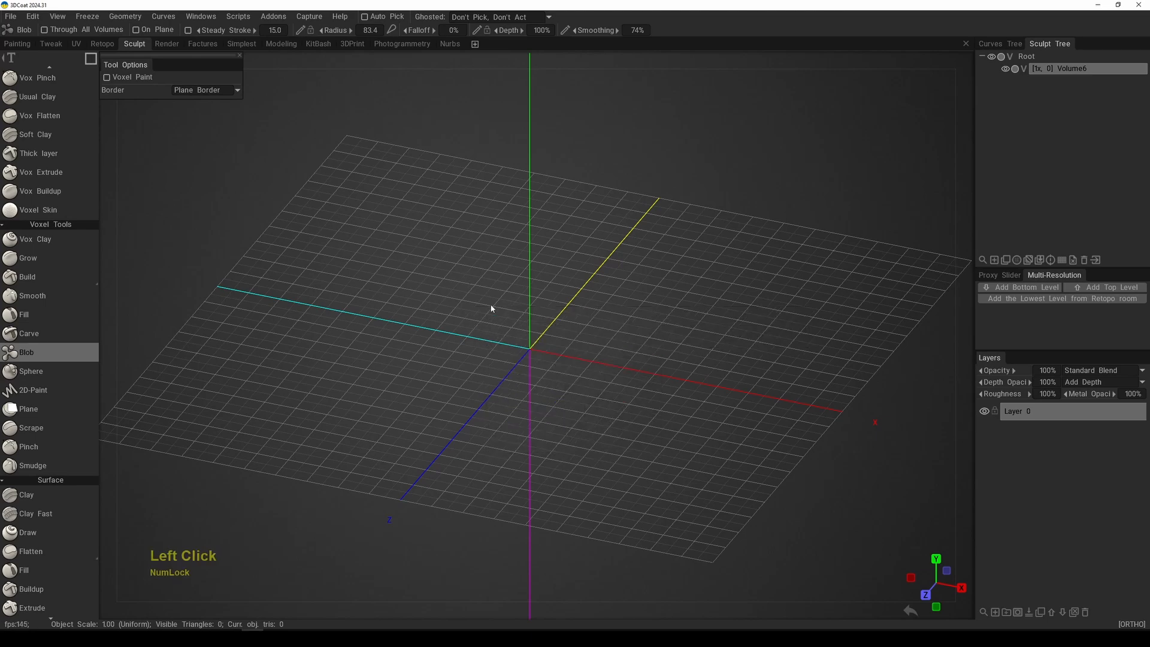
key("KP_7")
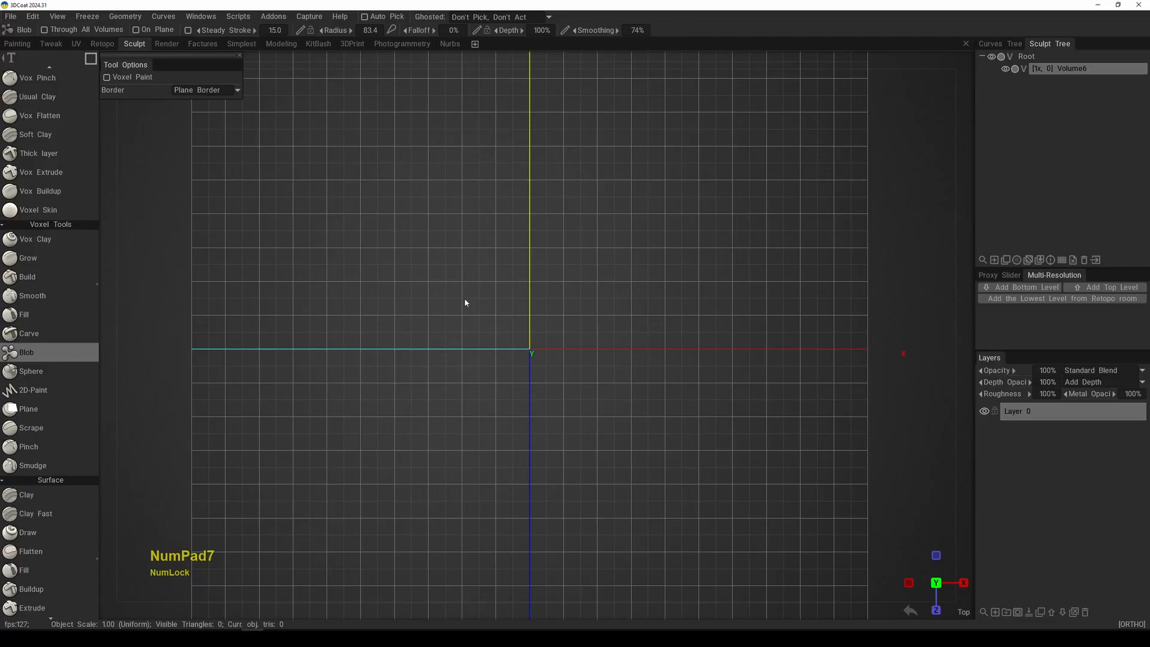
left_click_drag(447, 281, 570, 402)
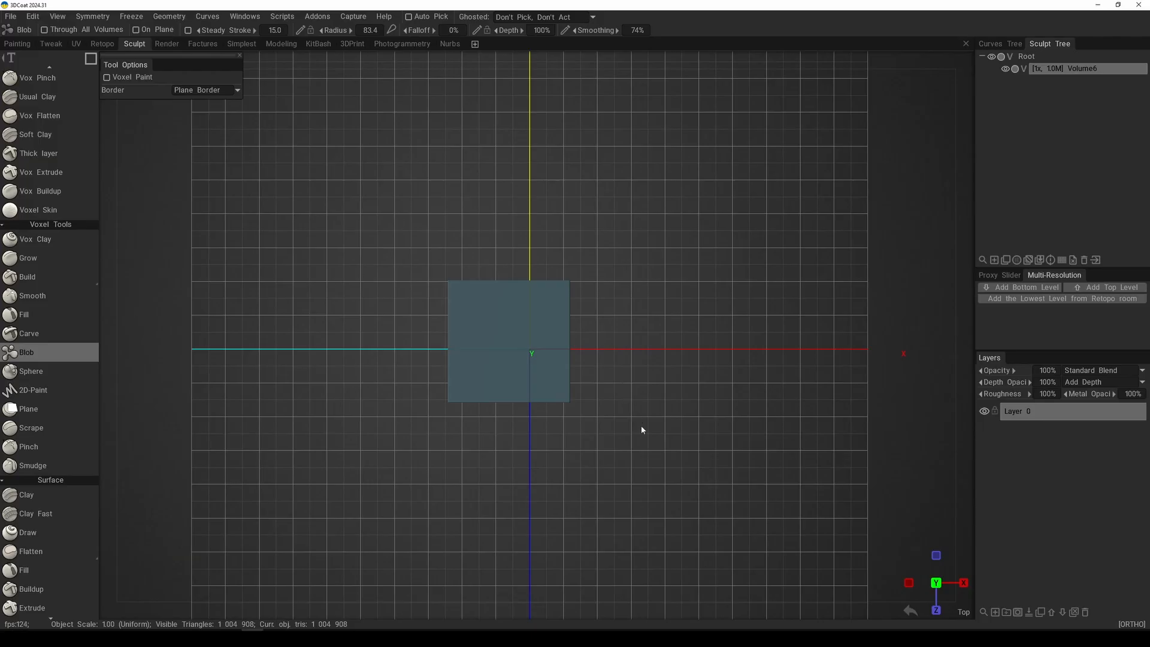
Step: Examine the new block's thickness and its position on the grid from angled and side views
left_click_drag(641, 430, 588, 313)
right_click_drag(587, 314, 650, 414, "alt")
left_click_drag(651, 414, 725, 394, "alt")
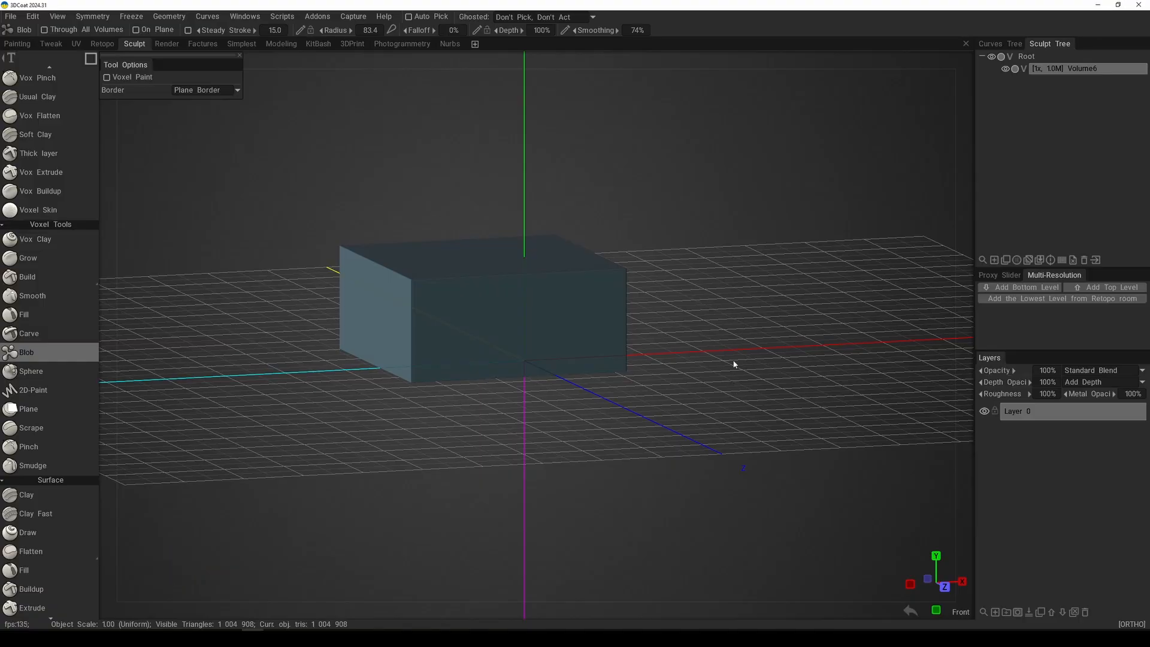
key("KP_6")
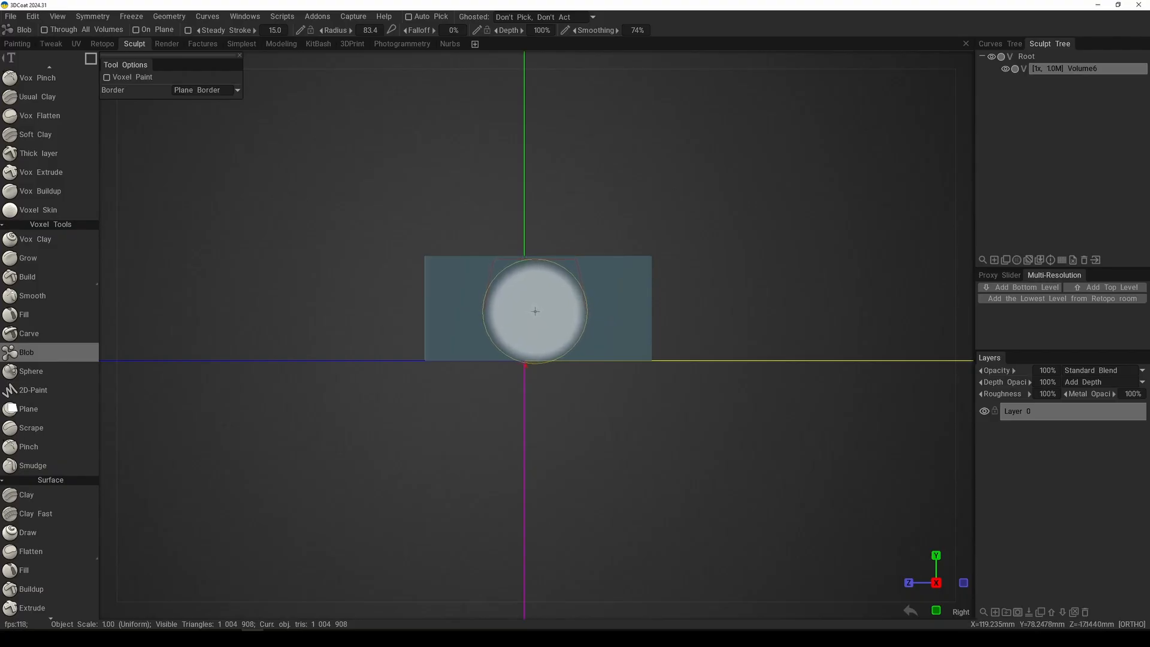
right_click_drag(618, 206, 543, 213, "alt")
left_click_drag(543, 213, 649, 275, "alt")
middle_click_drag(649, 275, 610, 280)
Step: With the rectangle stroke shape and a radius of 35.2, add a long narrow block beside the square block in the top view
key("KP_7")
right_click_drag(610, 280, 616, 265, "alt")
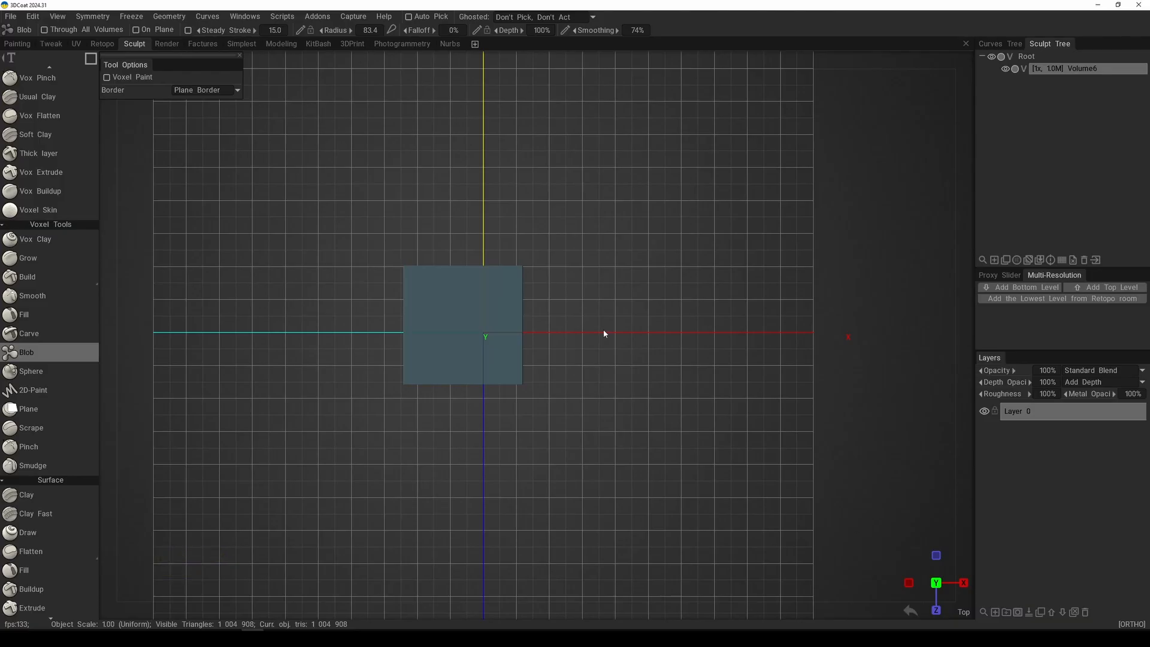
key("e")
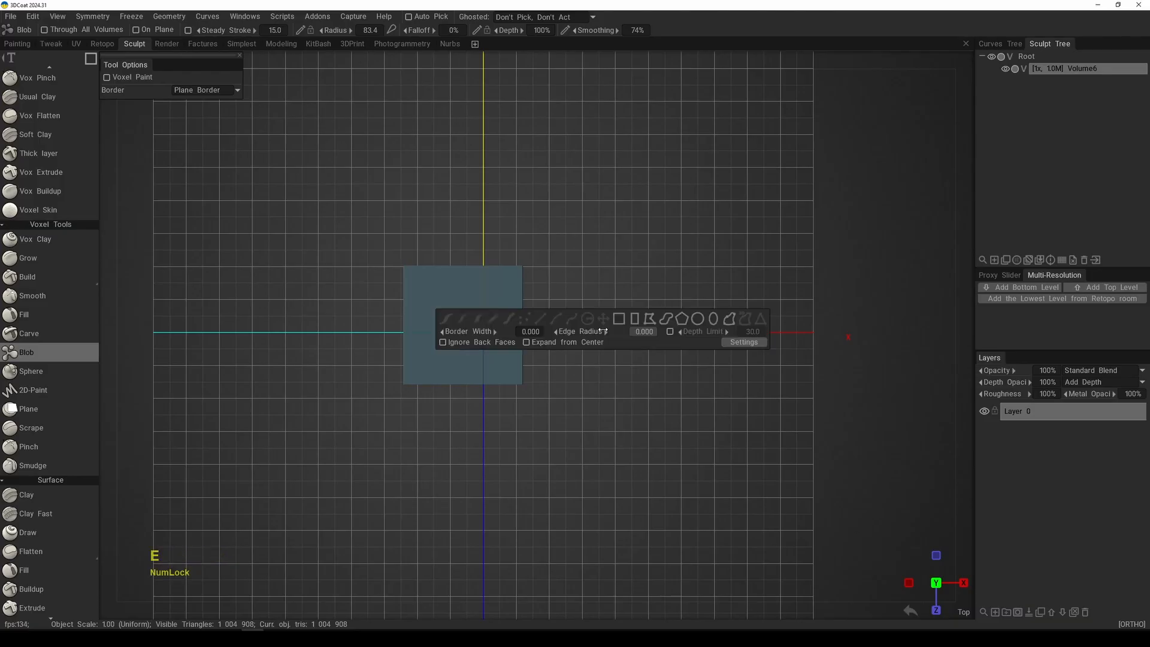
left_click(635, 323)
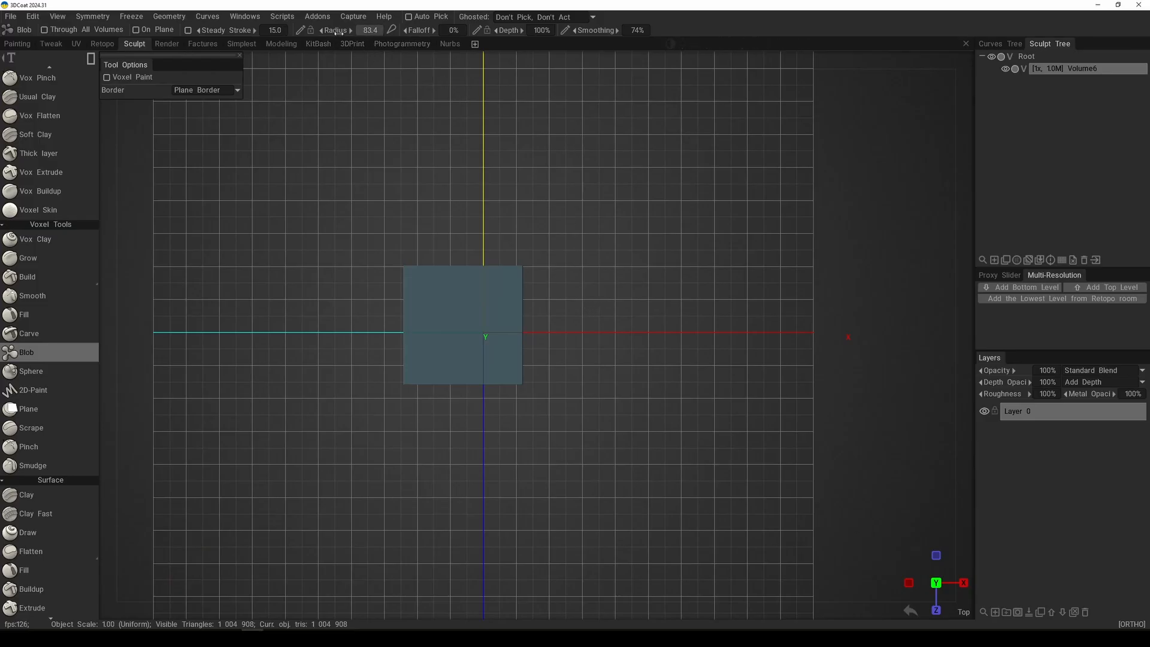
left_click_drag(339, 31, 336, 31)
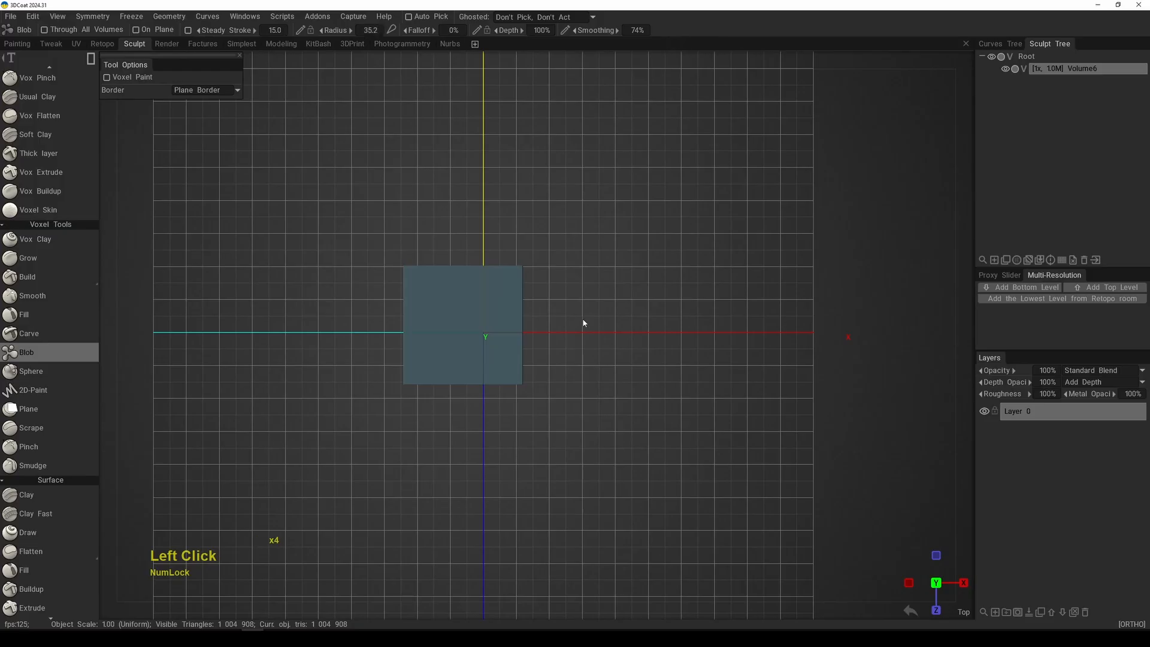
left_click_drag(544, 210, 595, 444)
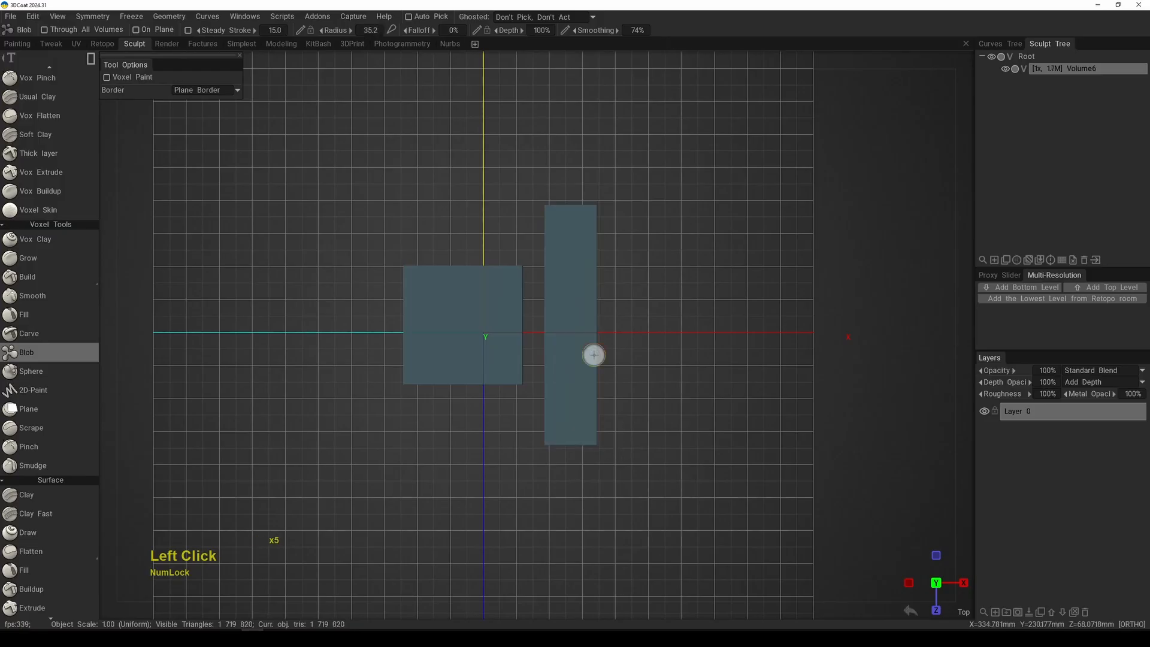
Step: Compare the height and thickness of the two blocks from the front and from angled views
left_click_drag(588, 351, 710, 364, "alt")
right_click_drag(710, 364, 687, 391, "alt")
left_click_drag(687, 392, 713, 390, "alt")
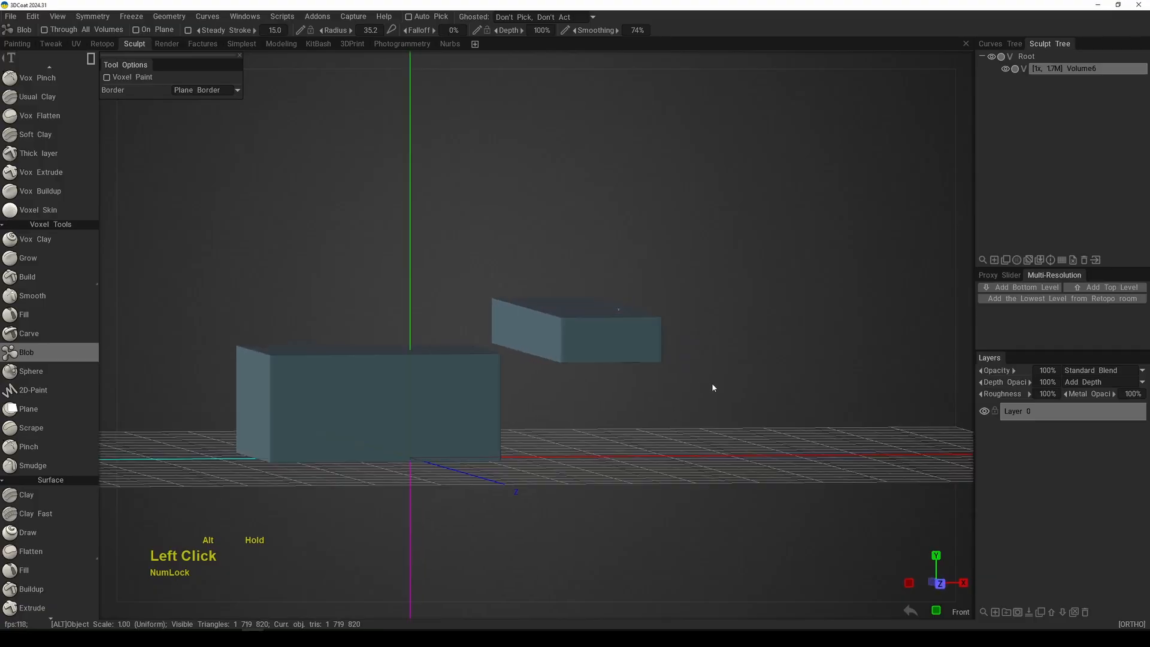
middle_click_drag(713, 389, 761, 355, "alt")
right_click_drag(761, 357, 659, 382, "alt")
left_click_drag(659, 382, 597, 302, "alt")
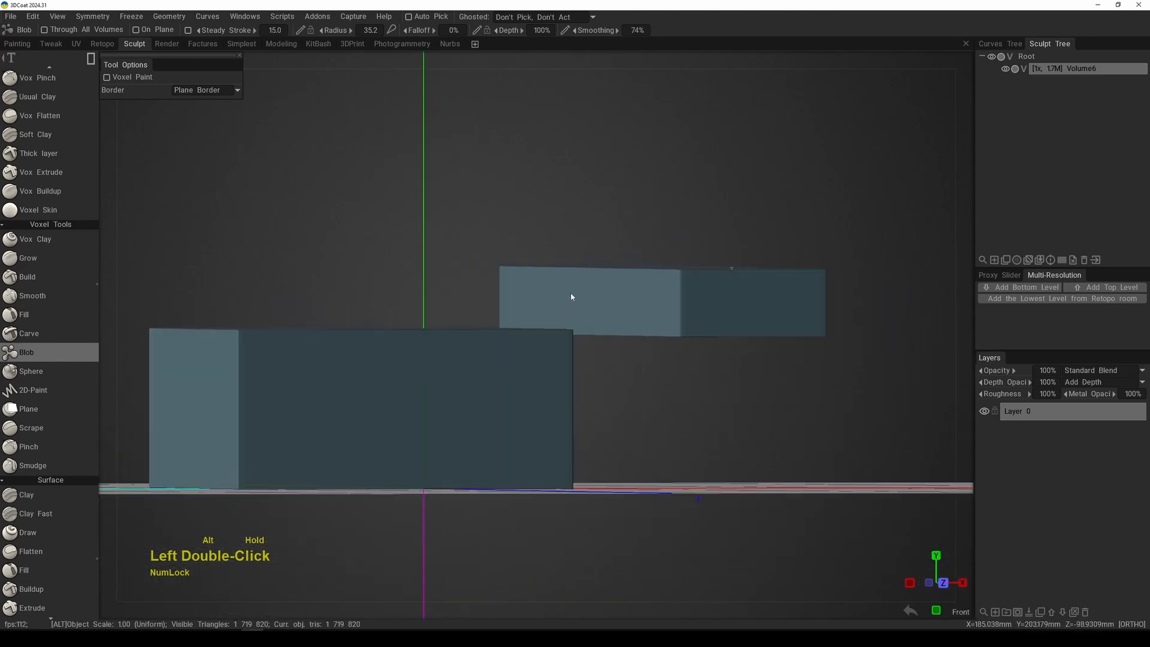
key("KP_2")
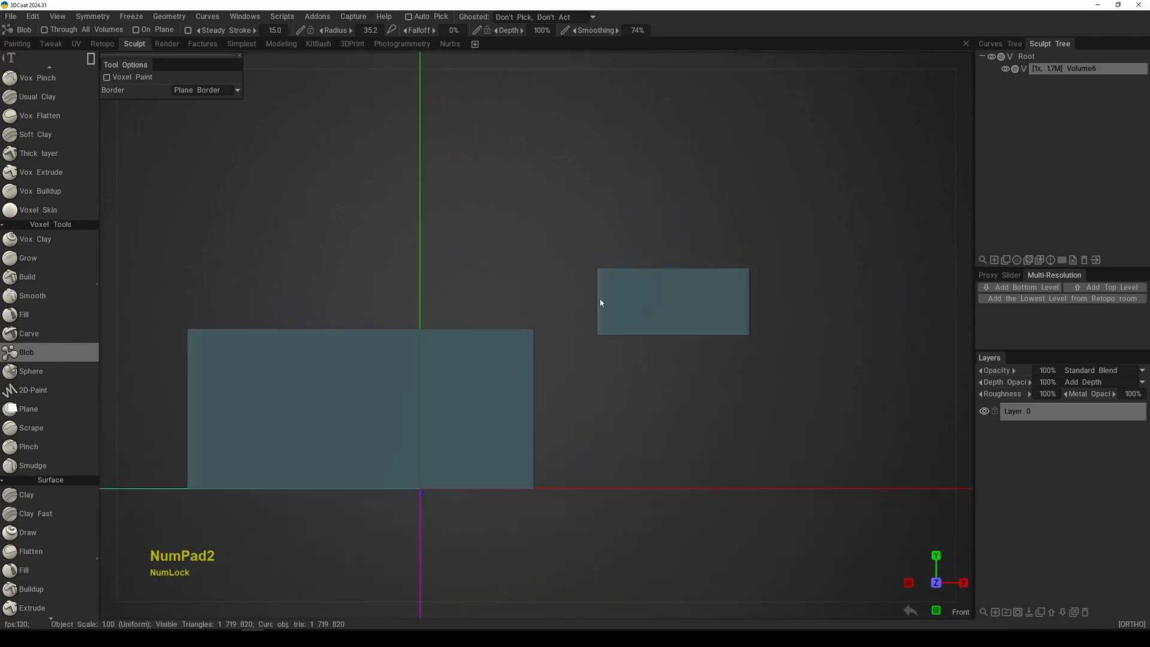
right_click_drag(600, 302, 527, 295, "alt")
left_click_drag(534, 277, 516, 306, "alt")
middle_click_drag(515, 305, 544, 239, "alt")
left_click_drag(544, 239, 538, 268, "alt")
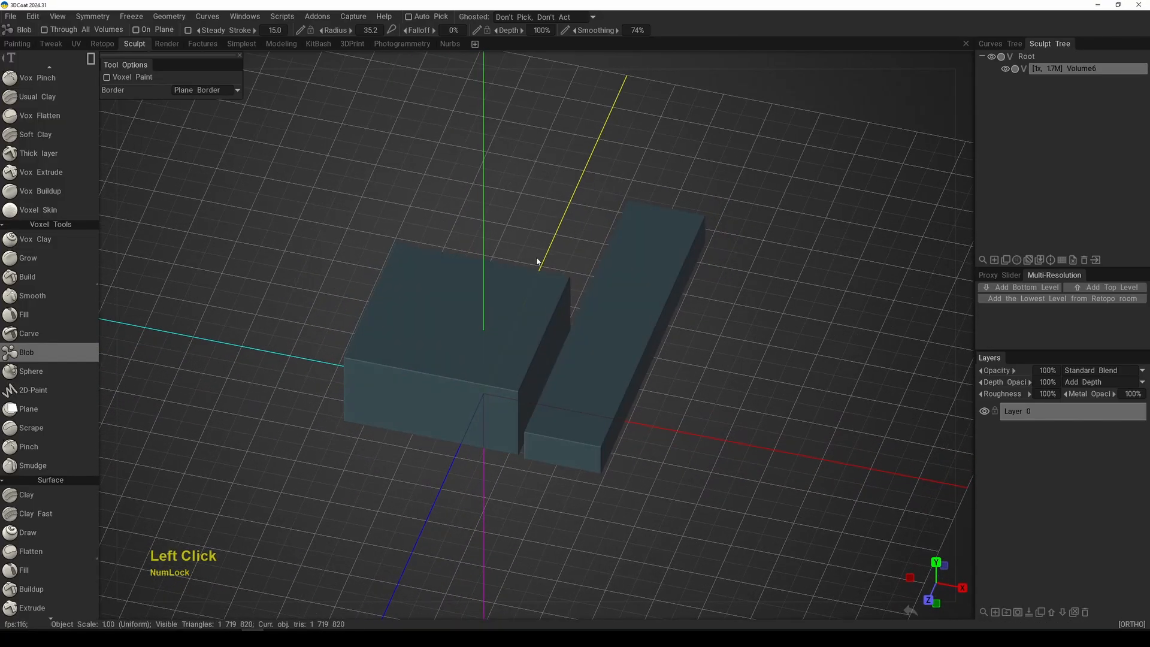
Step: Enable On Plane and add a horizontal rectangular block behind the square block in the top view
key("KP_7")
middle_click_drag(608, 345, 645, 393, "alt")
right_click_drag(644, 393, 616, 325, "alt")
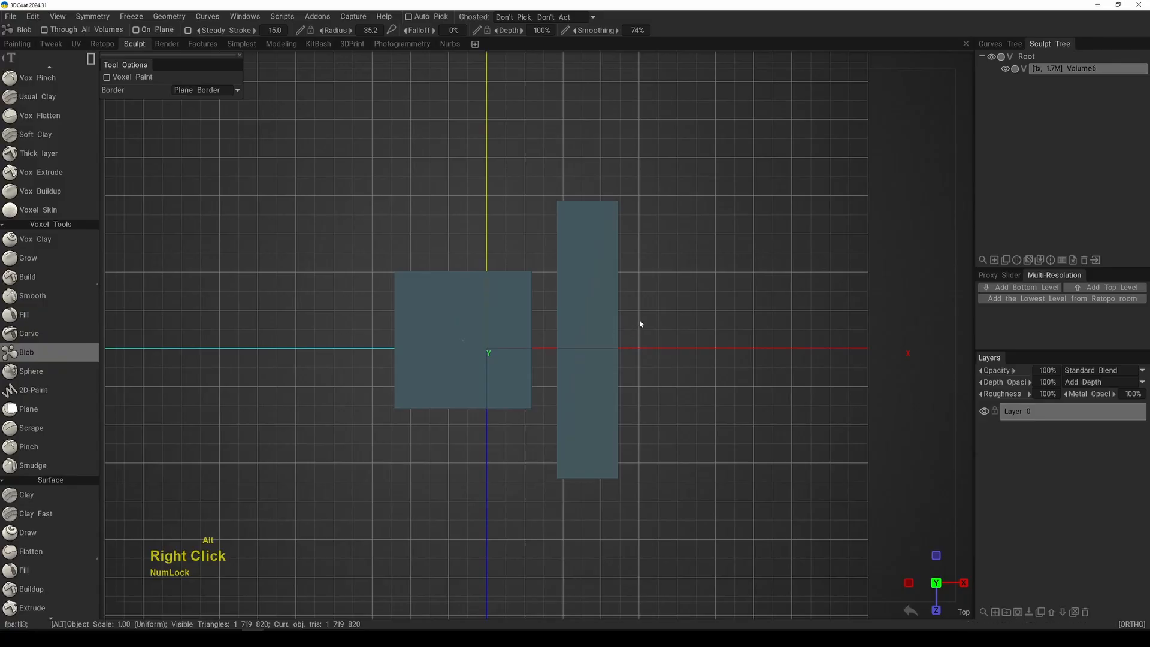
middle_click_drag(639, 321, 700, 328, "alt")
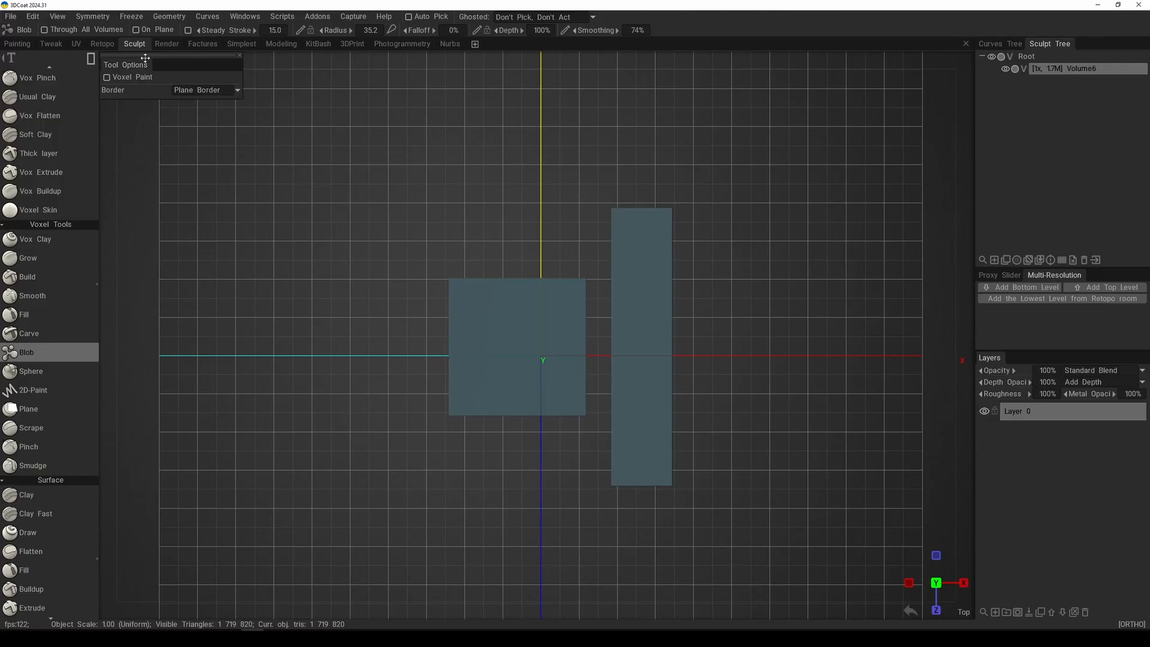
left_click(136, 30)
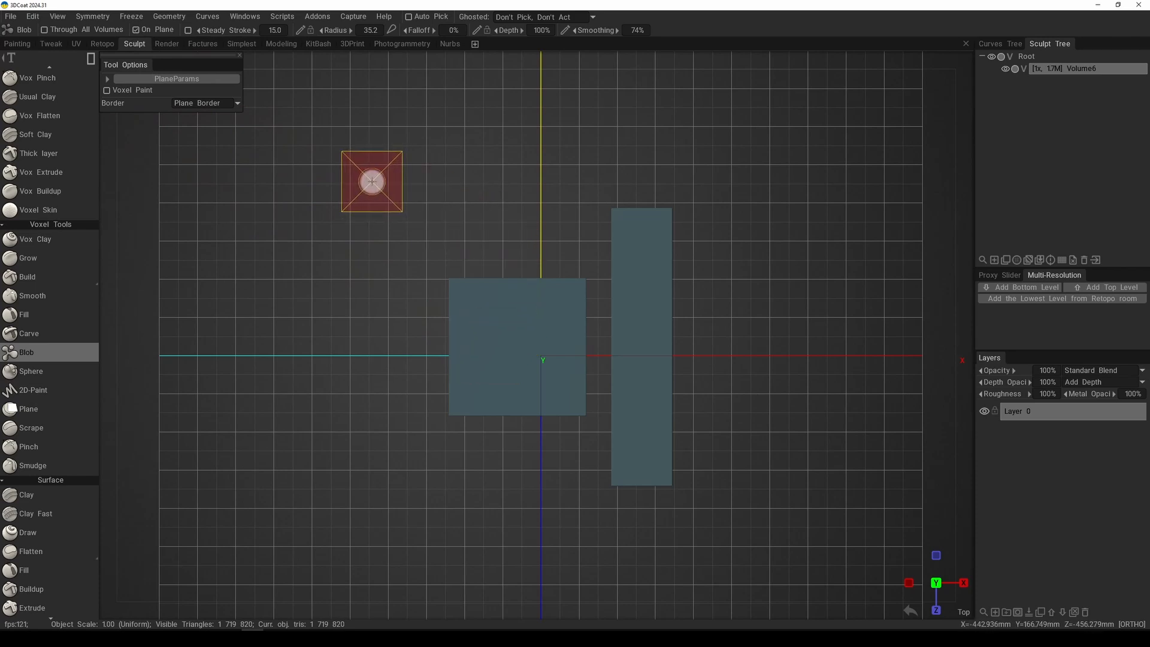
left_click_drag(373, 178, 520, 236)
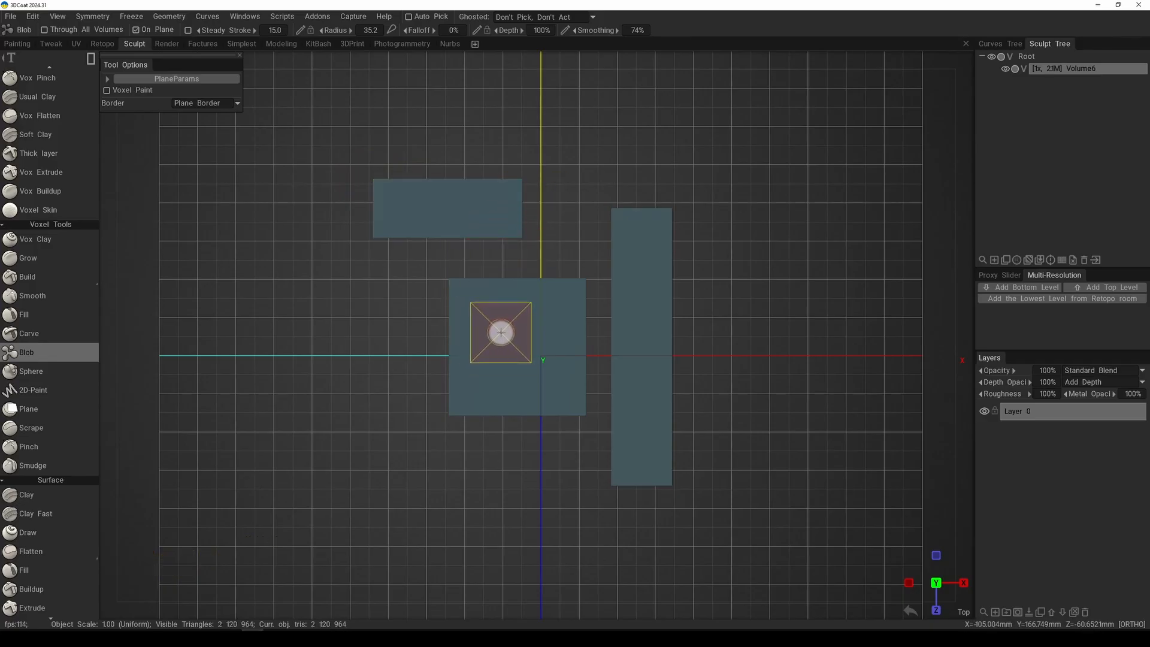
Step: Expand the plane parameters, keep Plane Defined by RMB, and add an overlapping block on the top plane of the block behind the square one
left_click(108, 80)
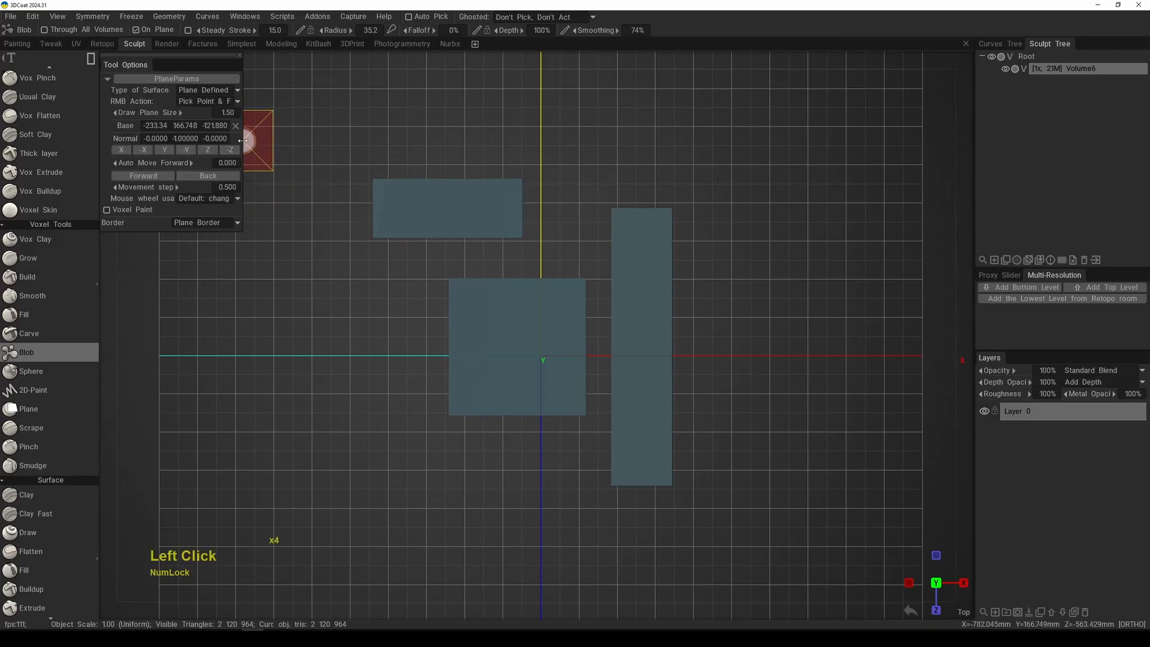
left_click_drag(243, 141, 276, 141)
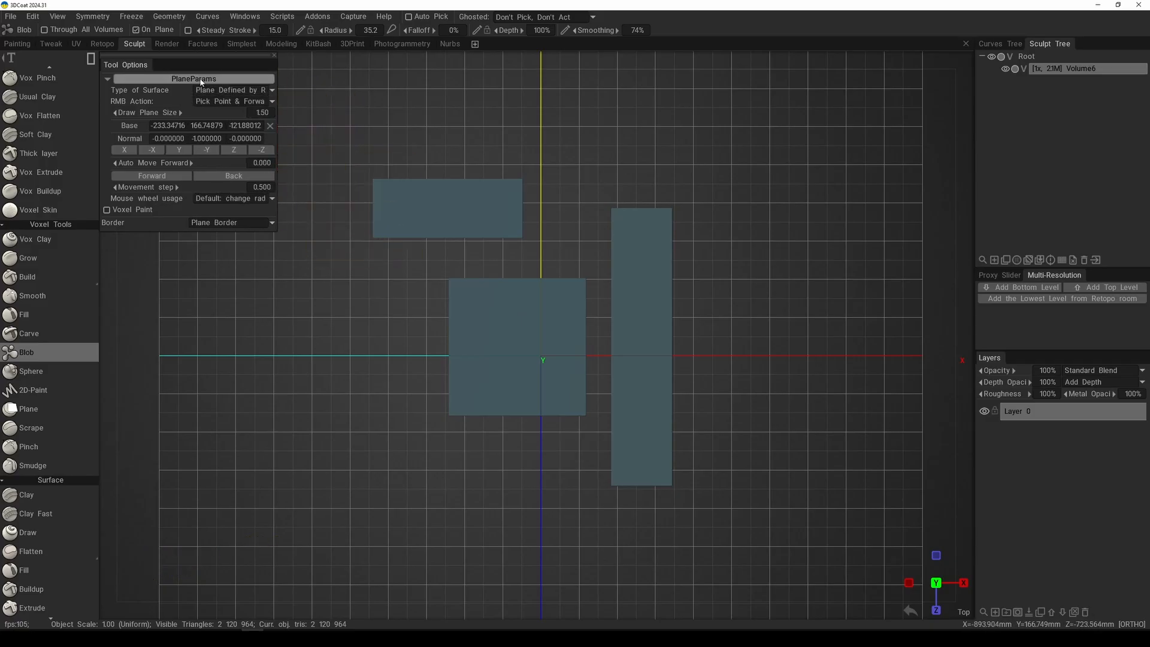
left_click(248, 91)
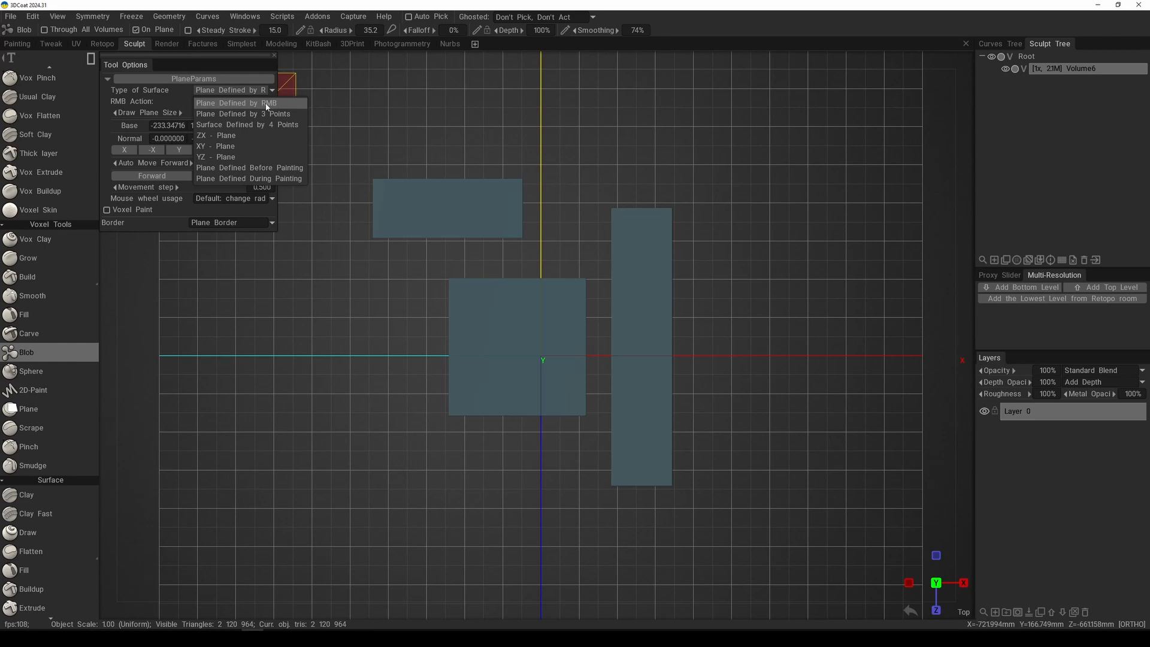
left_click(267, 105)
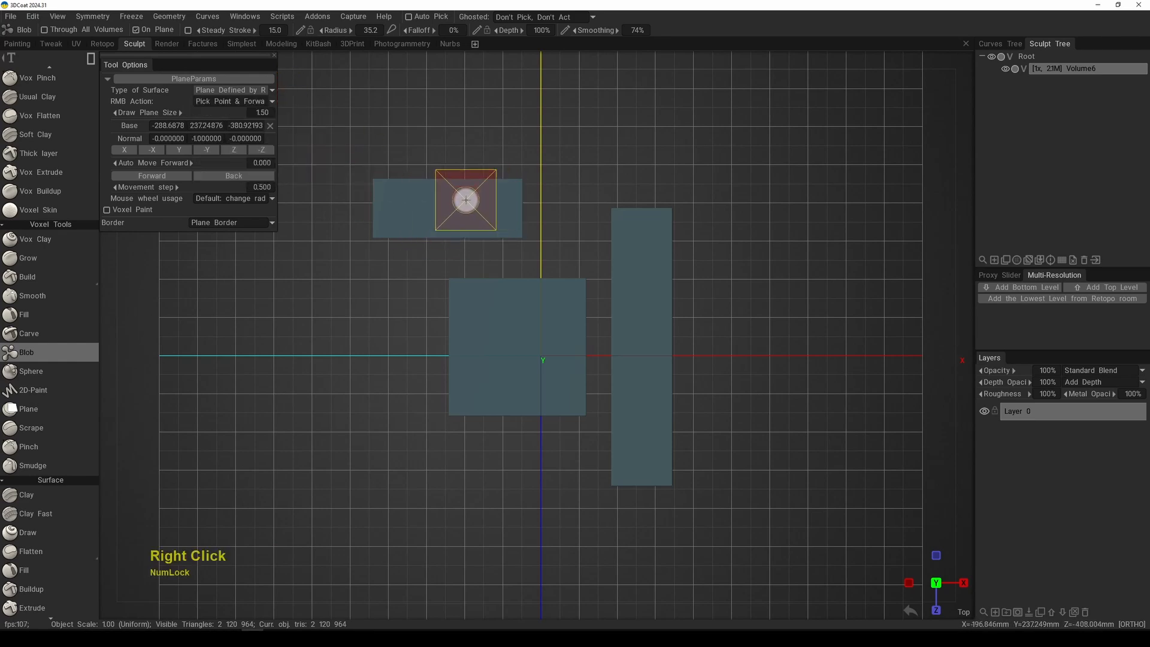
mouse_move(411, 146)
left_mouse_down()
mouse_move(475, 192)
mouse_move(543, 207)
left_mouse_up()
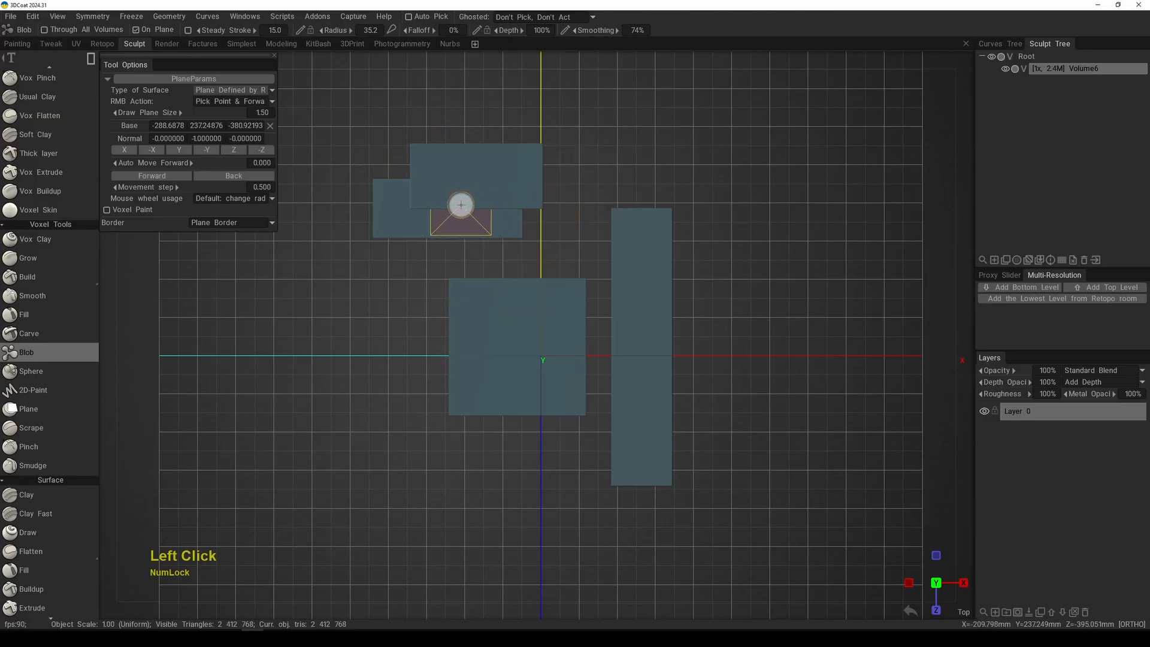
left_click_drag(449, 228, 576, 105, "alt")
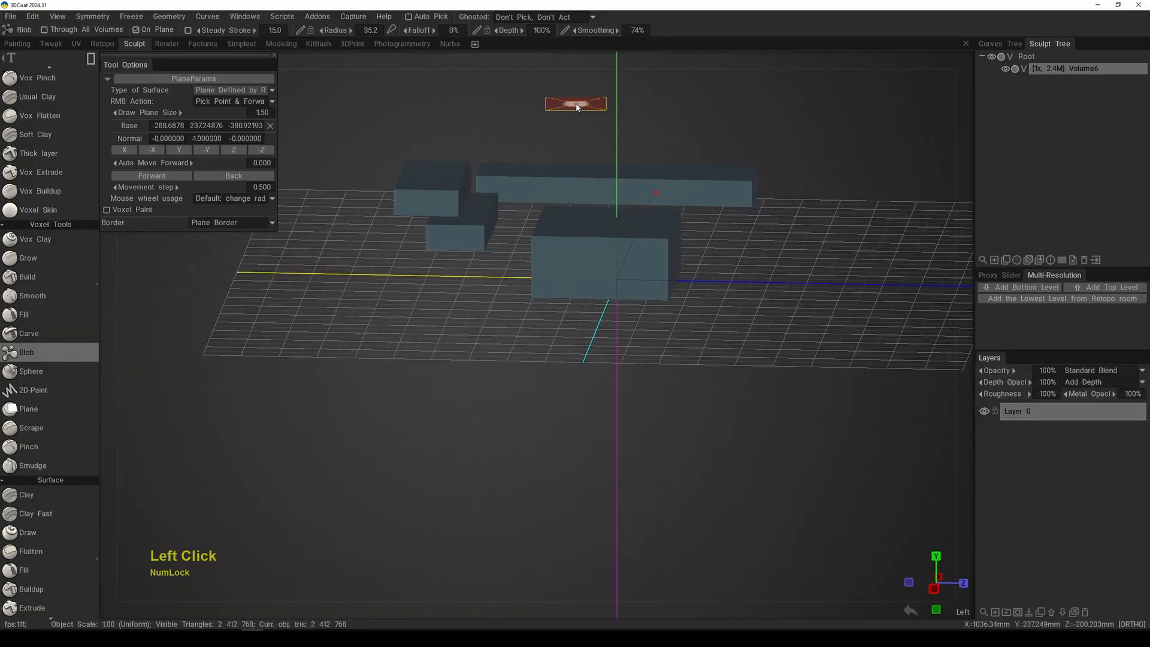
Step: In the top view, pick the raised block's top face as the drawing plane and add another diagonally offset rectangular block
key("KP_7")
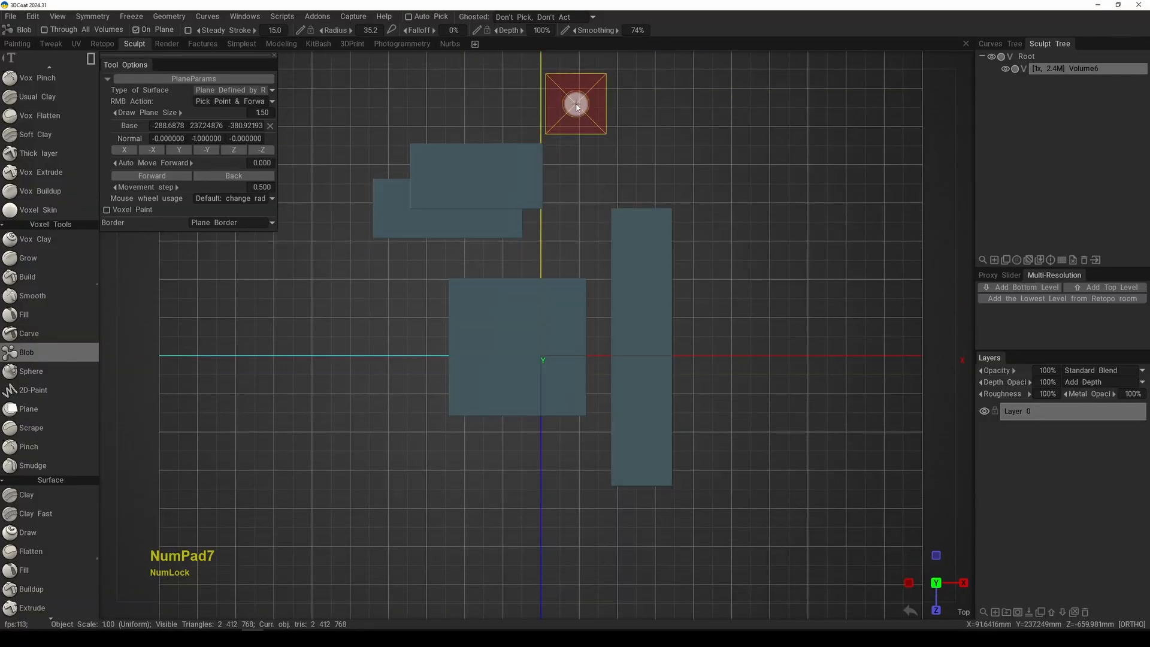
middle_click_drag(476, 201, 472, 239)
right_click_drag(481, 235, 457, 196)
mouse_move(457, 183)
left_mouse_down()
mouse_move(595, 234)
mouse_move(592, 245)
left_mouse_up()
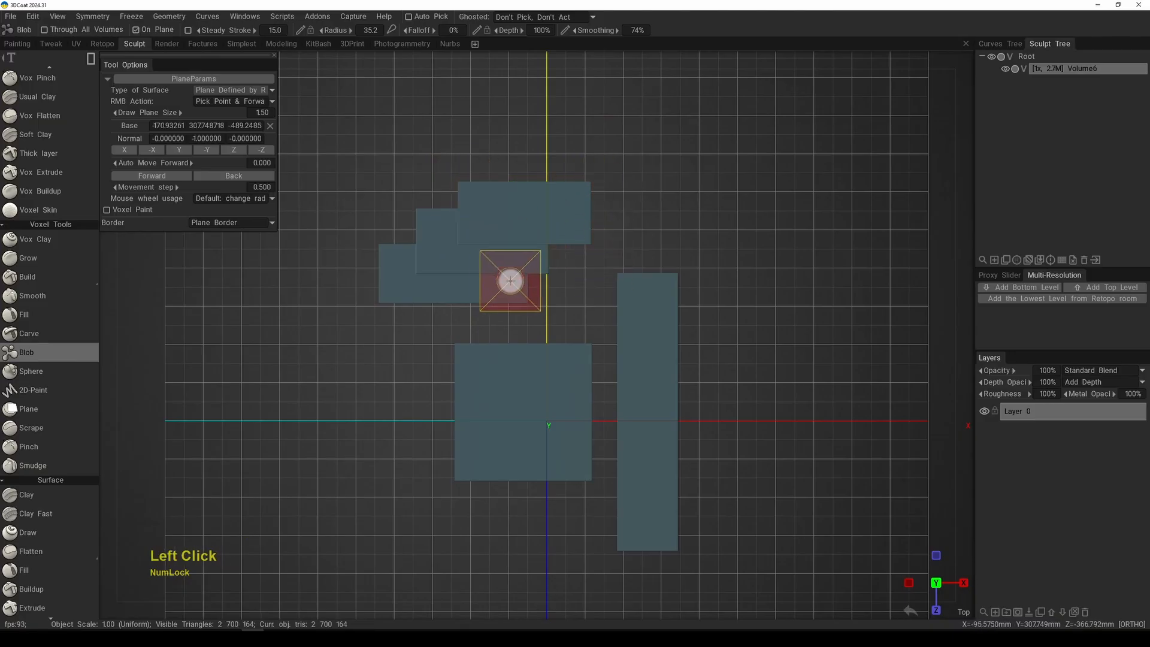
Step: Add a fourth diagonally offset rectangle to the stack in the top view and check its level from an angled view
right_click(496, 332)
left_click_drag(496, 332, 623, 171, "alt")
key("KP_7")
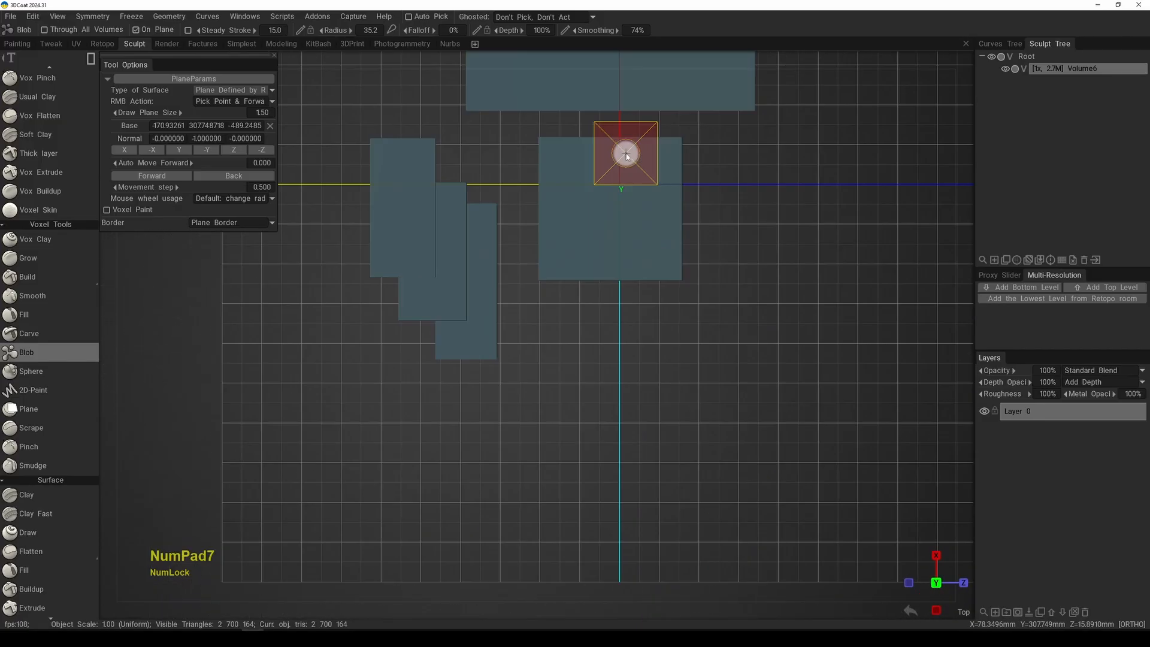
key("KP_2")
key("KP_7")
middle_click_drag(573, 252, 557, 318, "alt")
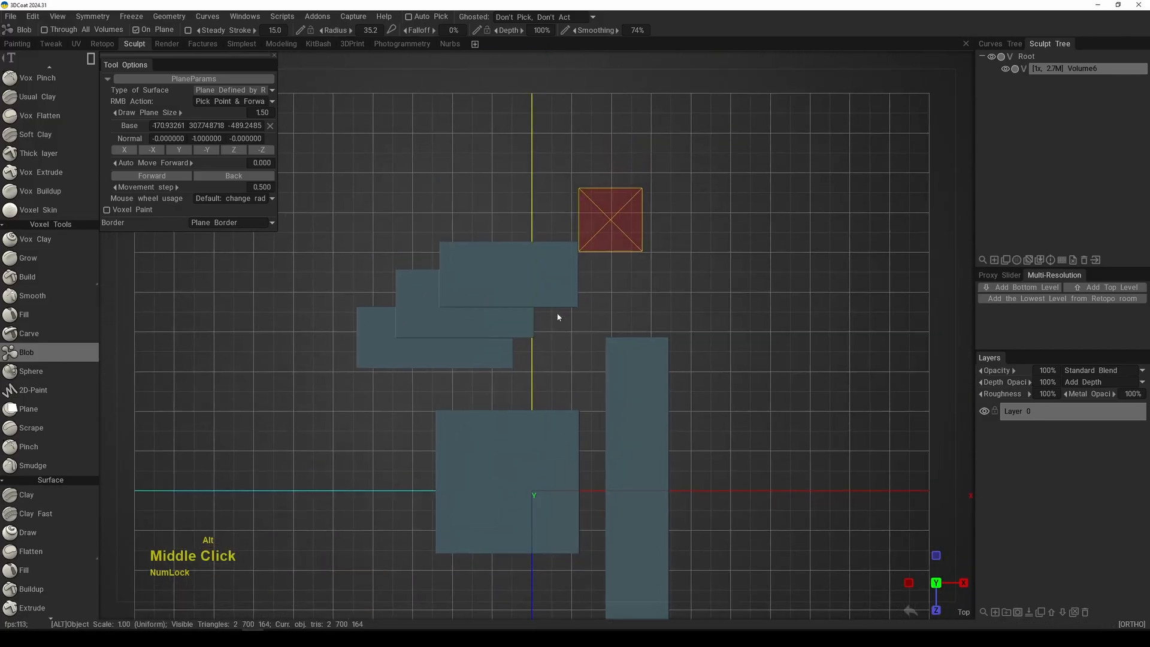
right_click_drag(557, 318, 500, 250, "alt")
left_click_drag(491, 223, 684, 192)
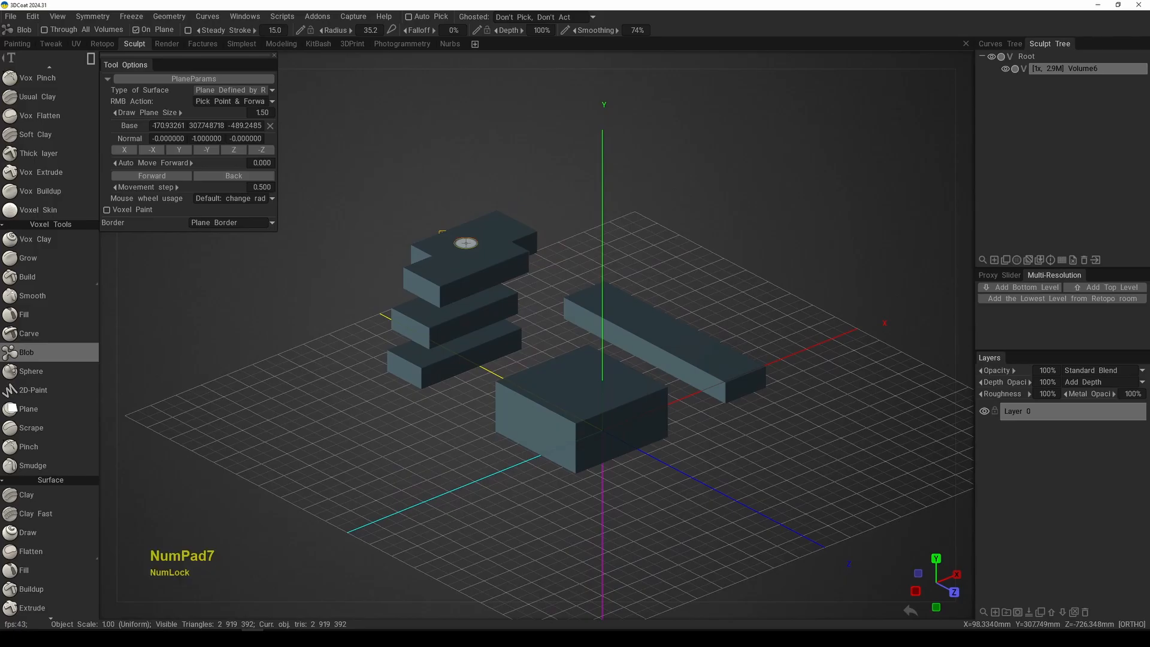
Step: Continue the staircase with three more rectangular blocks, picking the newest block's top as the drawing plane for each level
key("KP_7")
key("KP_7")
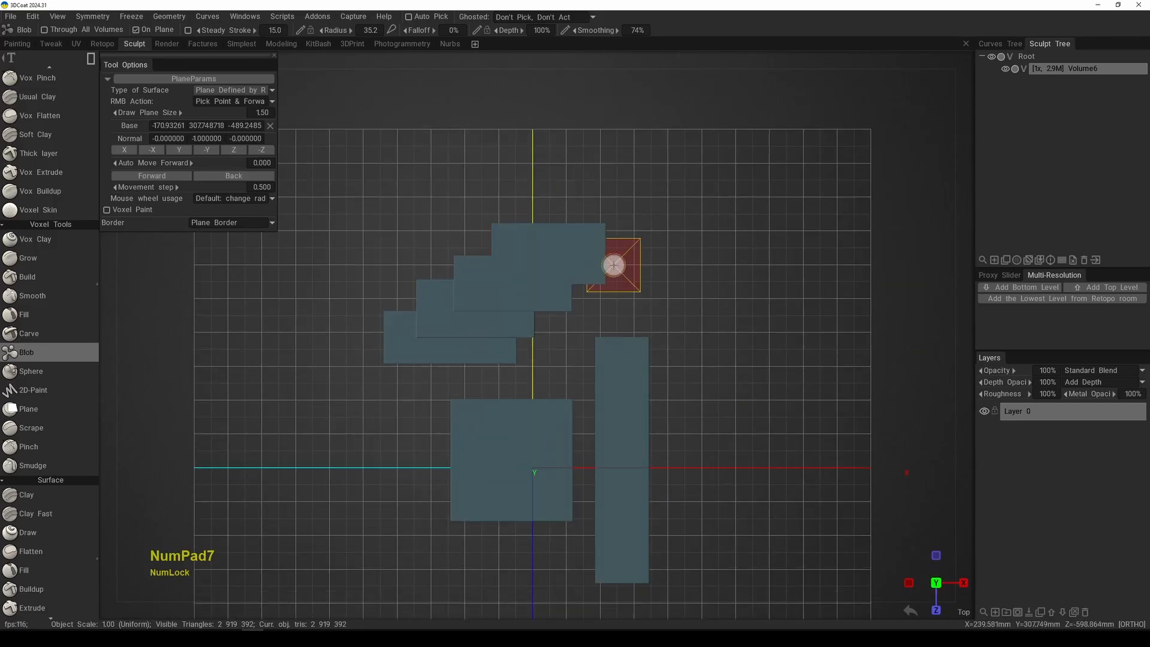
right_click(523, 252)
left_click_drag(494, 230, 616, 284)
right_click(573, 249)
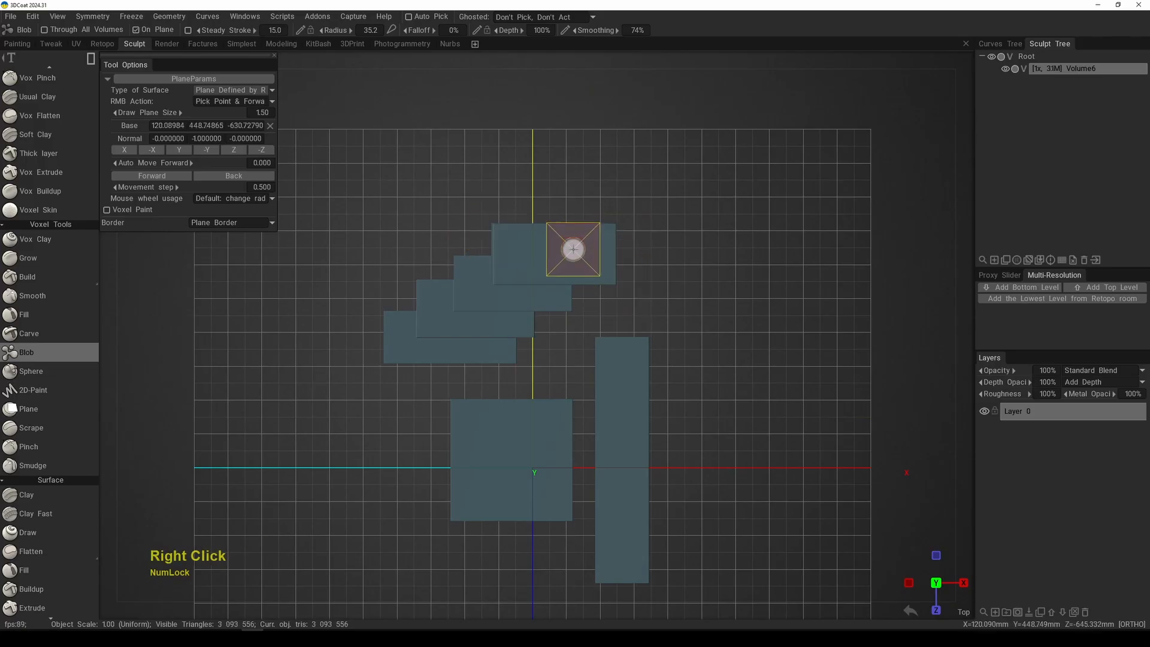
left_click_drag(545, 200, 645, 260)
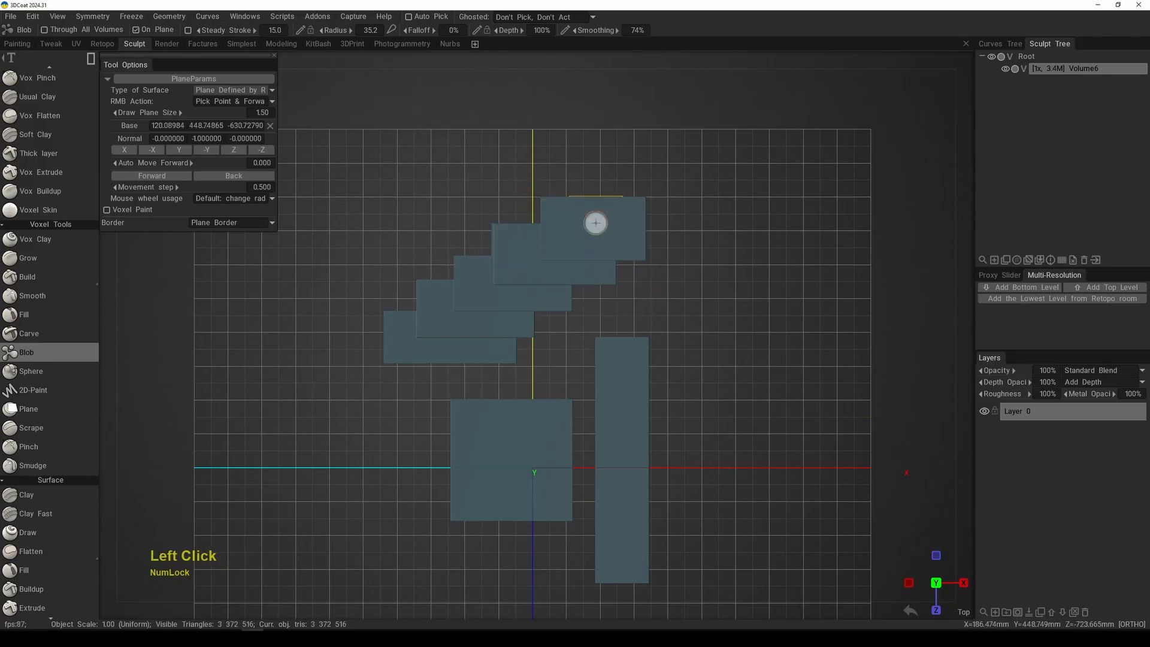
left_click_drag(569, 159, 680, 222)
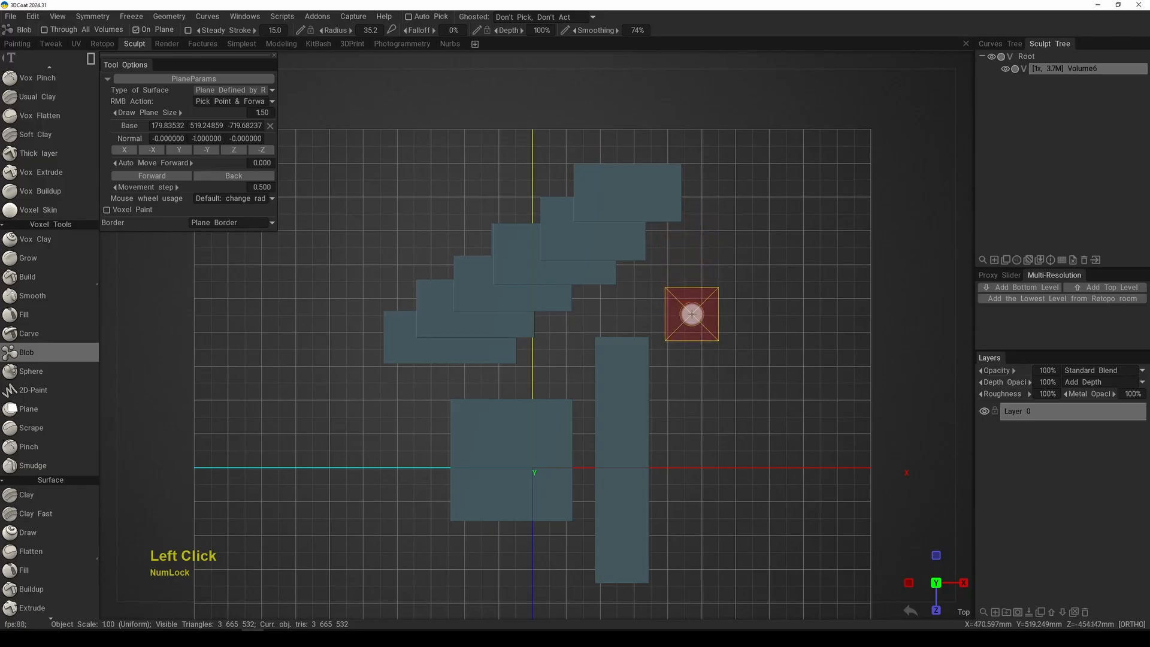
Step: Clear the volume and stack three wide rectangular blocks as stair steps, raising the drawing plane onto each previous block
key("space")
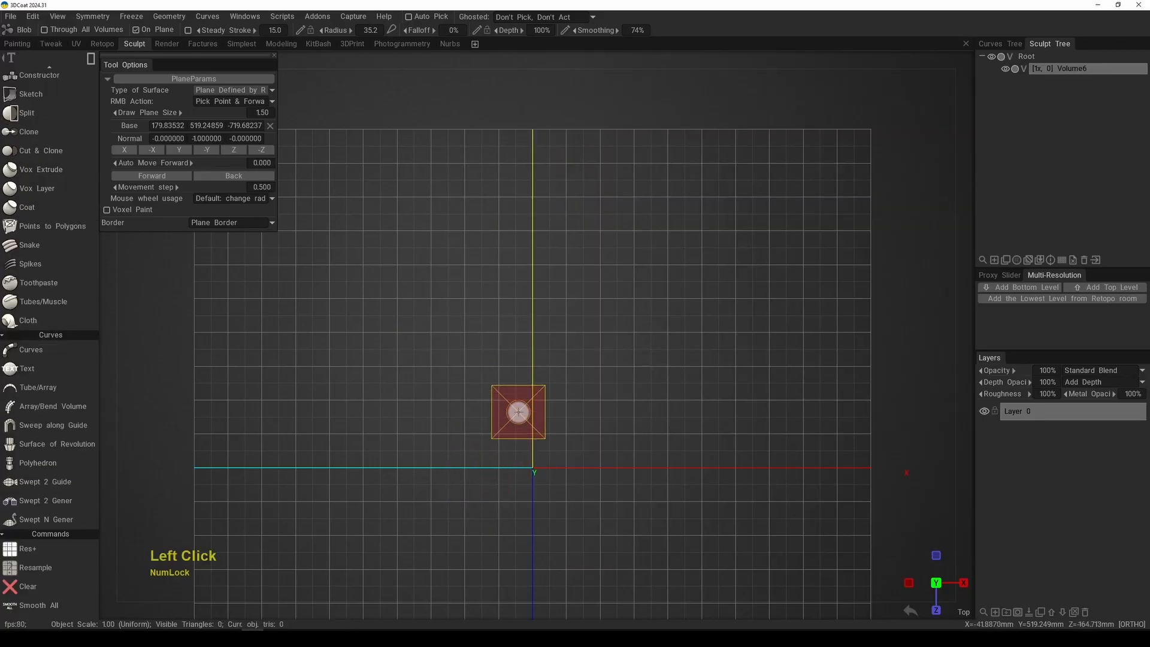
mouse_move(453, 390)
left_mouse_down()
mouse_move(609, 457)
mouse_move(642, 458)
left_mouse_up()
right_click(526, 419)
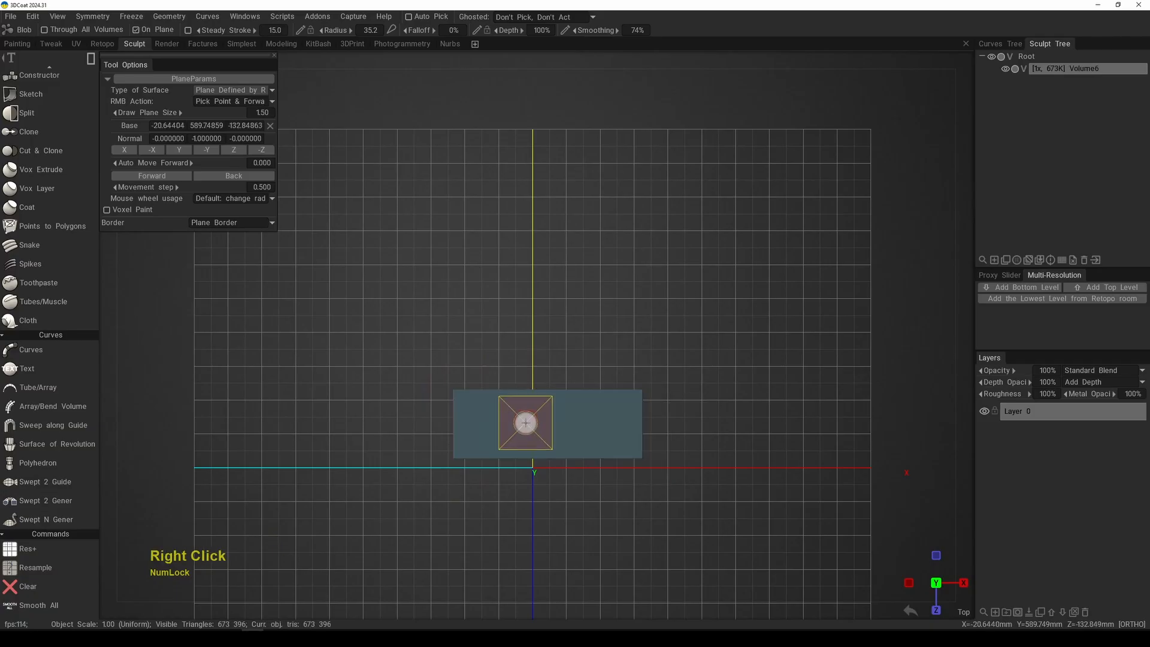
left_click_drag(451, 358, 645, 411)
right_click(470, 300)
left_click_drag(451, 303, 635, 372)
key("space")
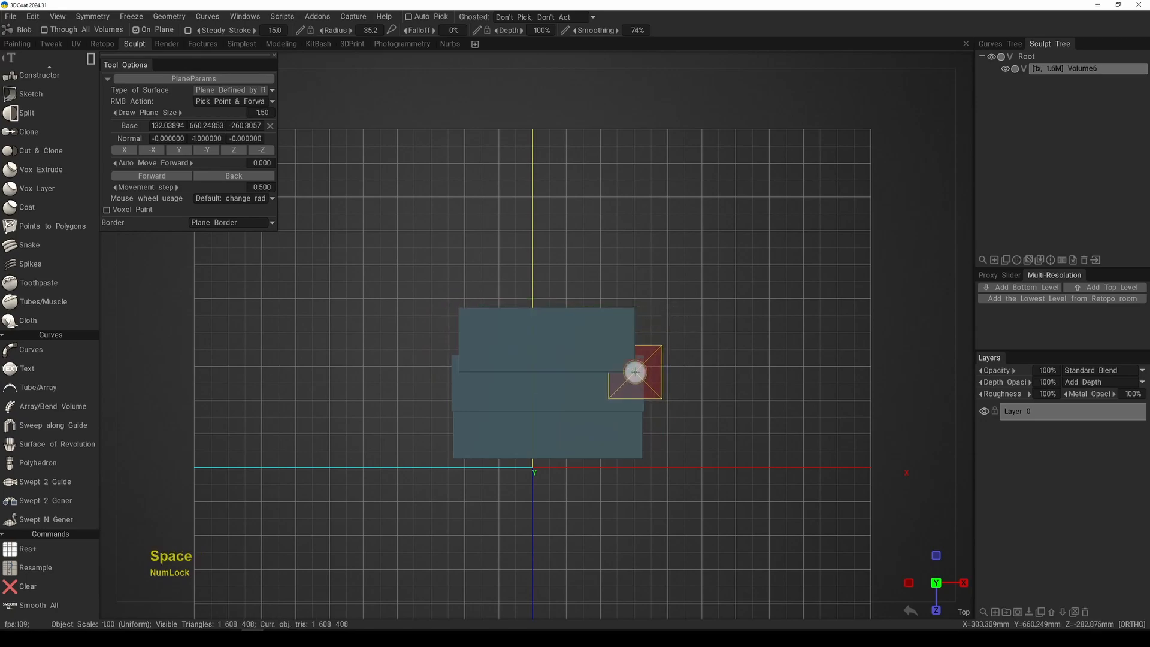
Step: Examine the three stair blocks and their height above the grid from angled and front views
left_click_drag(683, 466, 614, 352, "alt")
middle_click_drag(613, 352, 621, 411, "alt")
right_click_drag(621, 411, 599, 381, "alt")
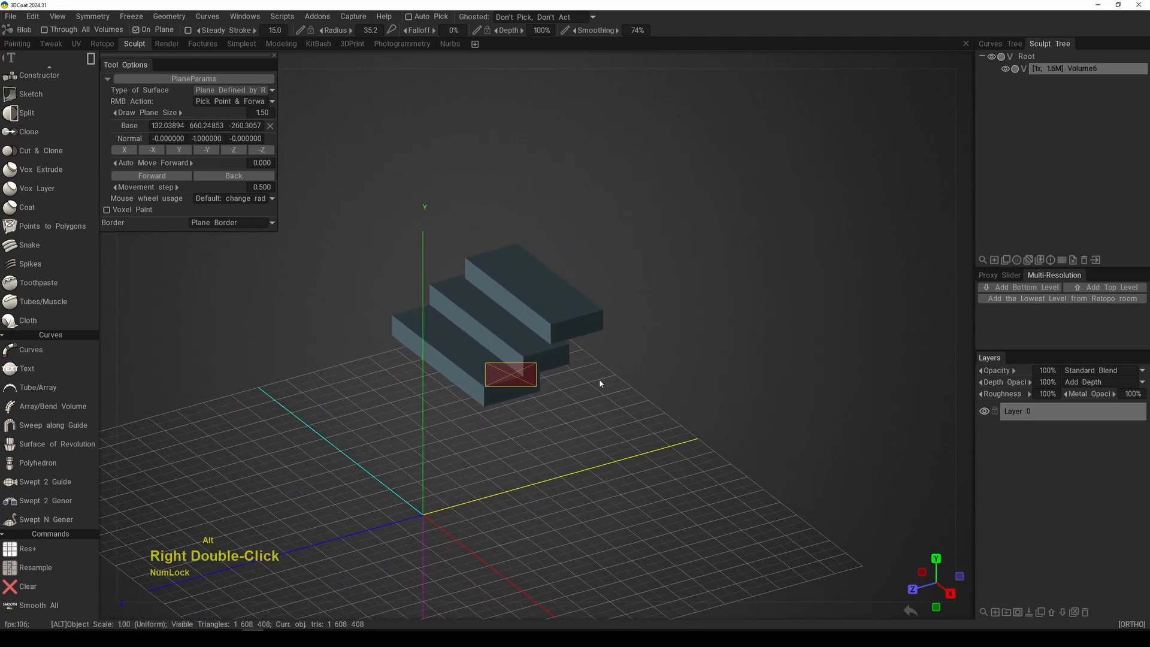
left_click_drag(600, 383, 751, 350, "alt")
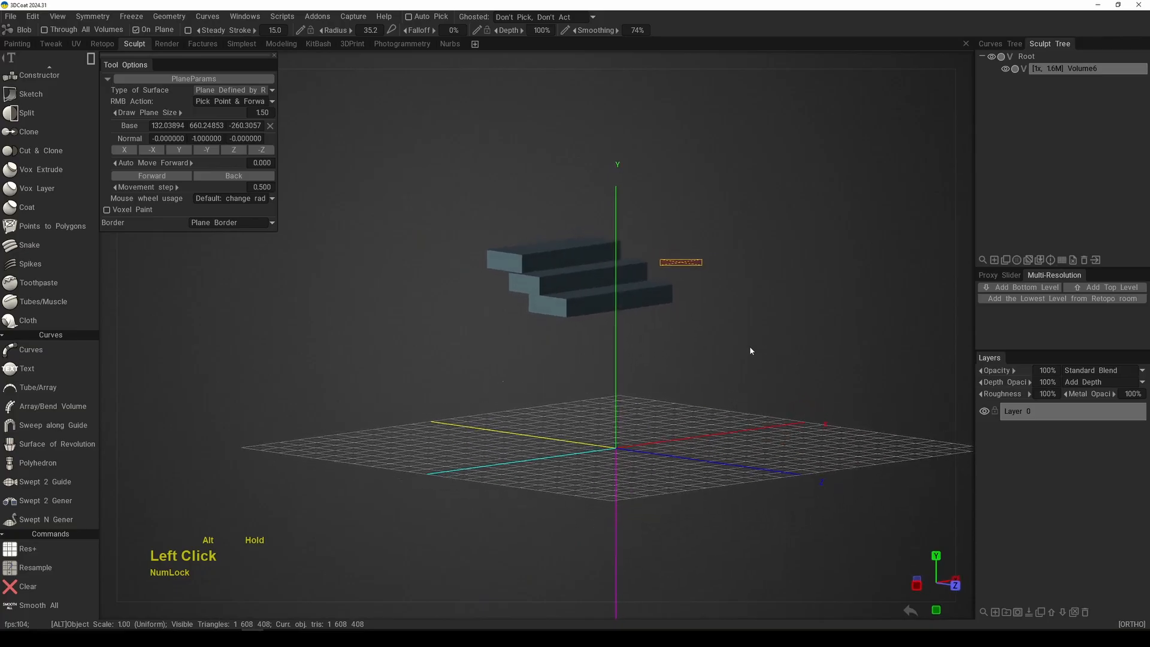
right_click_drag(750, 351, 744, 367, "alt")
mouse_move(745, 367)
left_mouse_down("alt")
mouse_move(783, 367)
mouse_move(752, 372)
left_mouse_up("alt")
right_click_drag(752, 372, 697, 410, "alt")
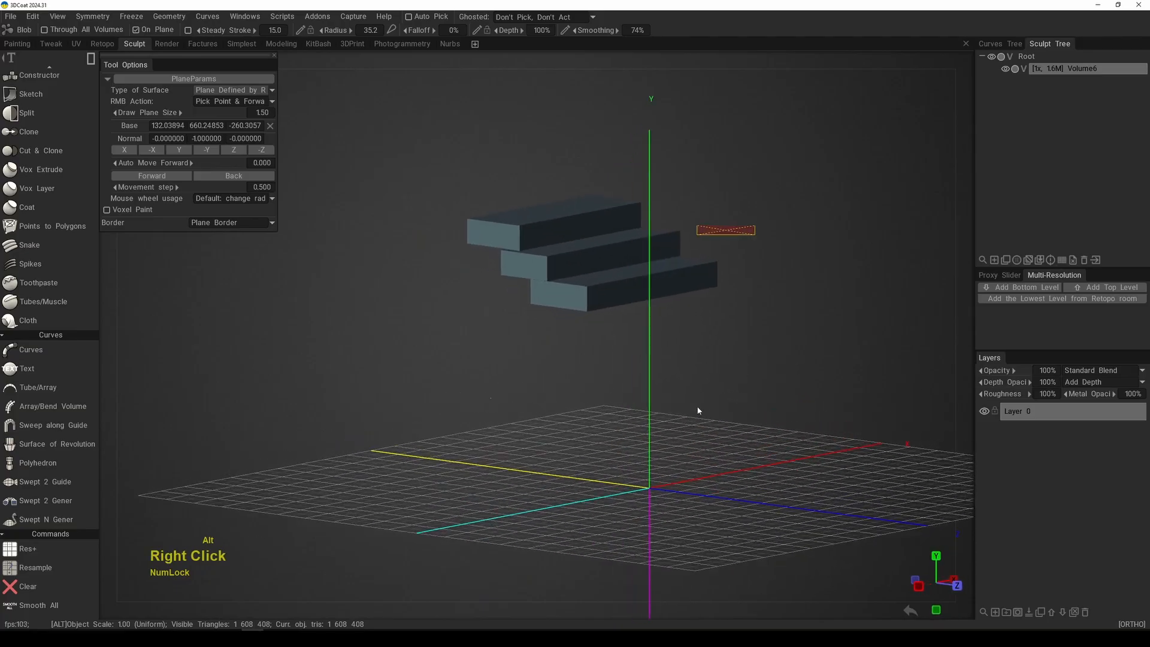
mouse_move(698, 410)
left_mouse_down("alt")
mouse_move(747, 372)
mouse_move(701, 333)
left_mouse_up("alt")
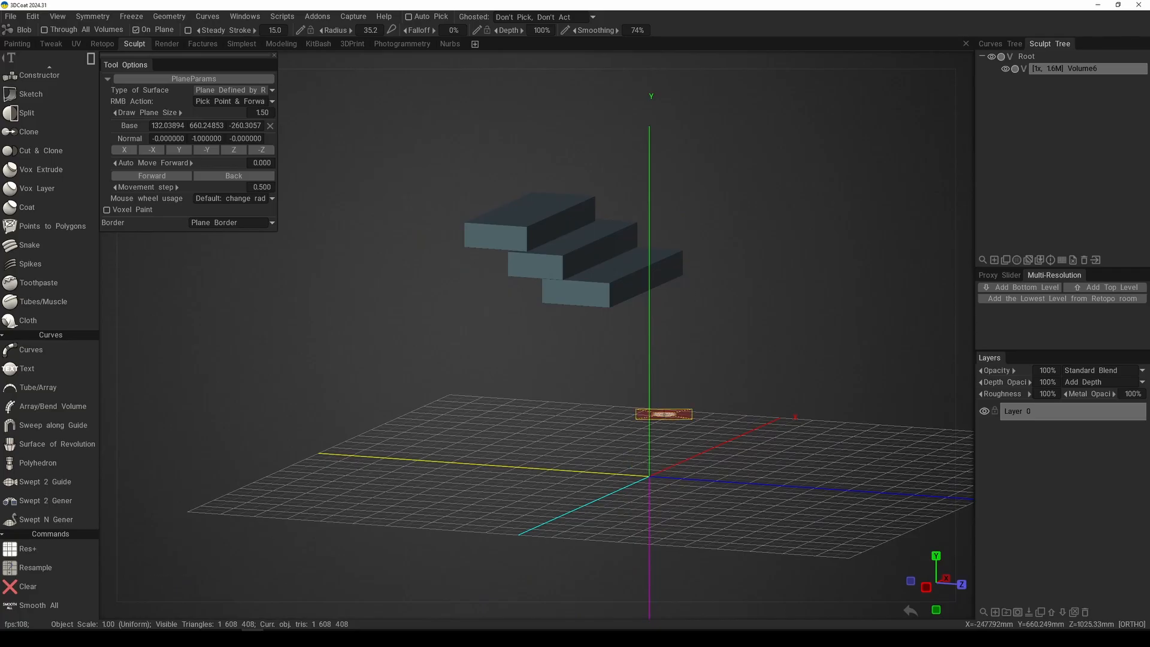
key("KP_2")
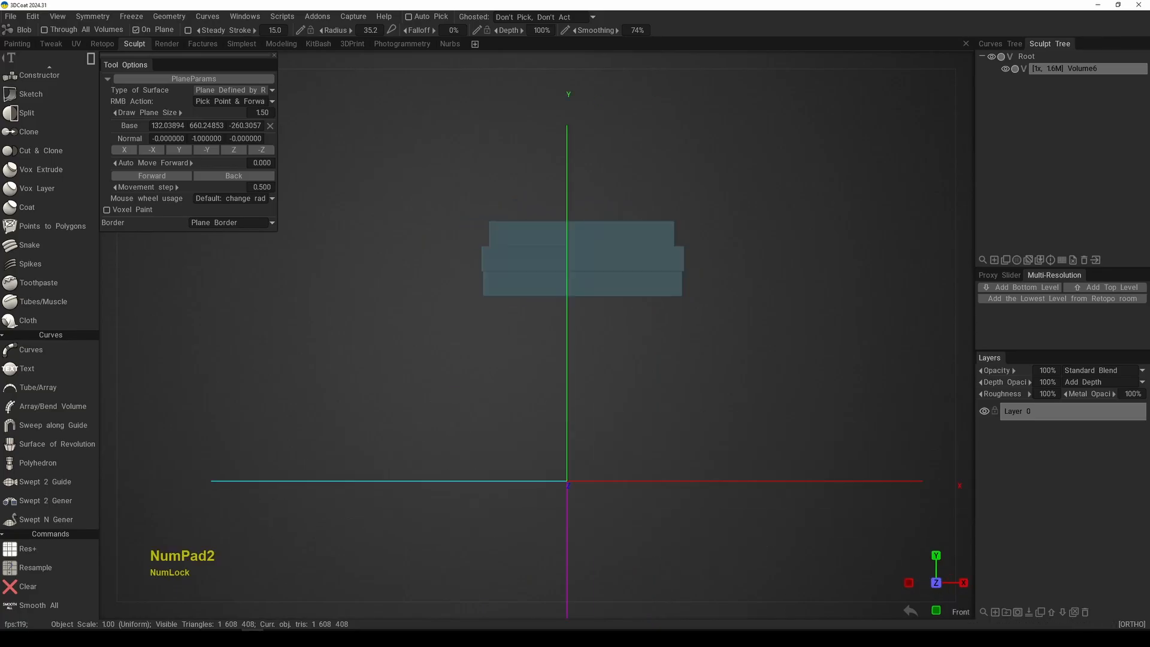
Step: Clear the volume in the top view and reset the drawing plane's base to 0, 0, 0
key("KP_7")
right_click_drag(726, 457, 642, 308, "alt")
mouse_move(684, 368)
middle_mouse_down("alt")
mouse_move(678, 324)
mouse_move(693, 335)
middle_mouse_up("alt")
right_click_drag(693, 335, 711, 345, "alt")
middle_click_drag(712, 345, 721, 331, "alt")
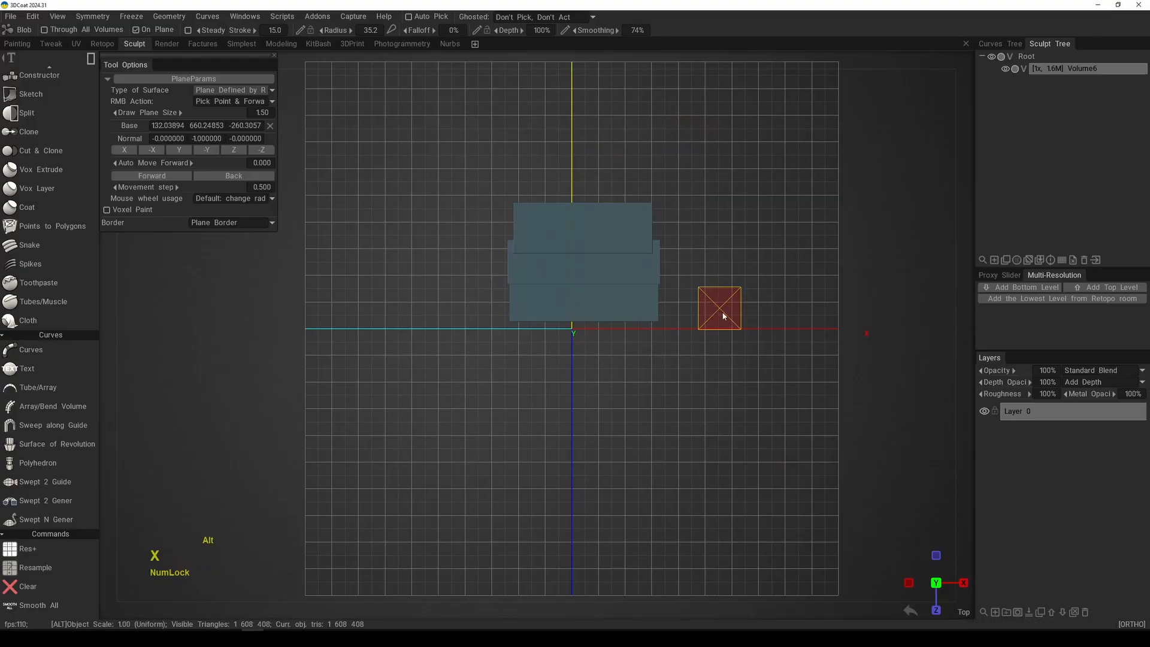
key("x")
middle_click_drag(704, 284, 698, 296, "alt")
right_click_drag(698, 297, 696, 327, "alt")
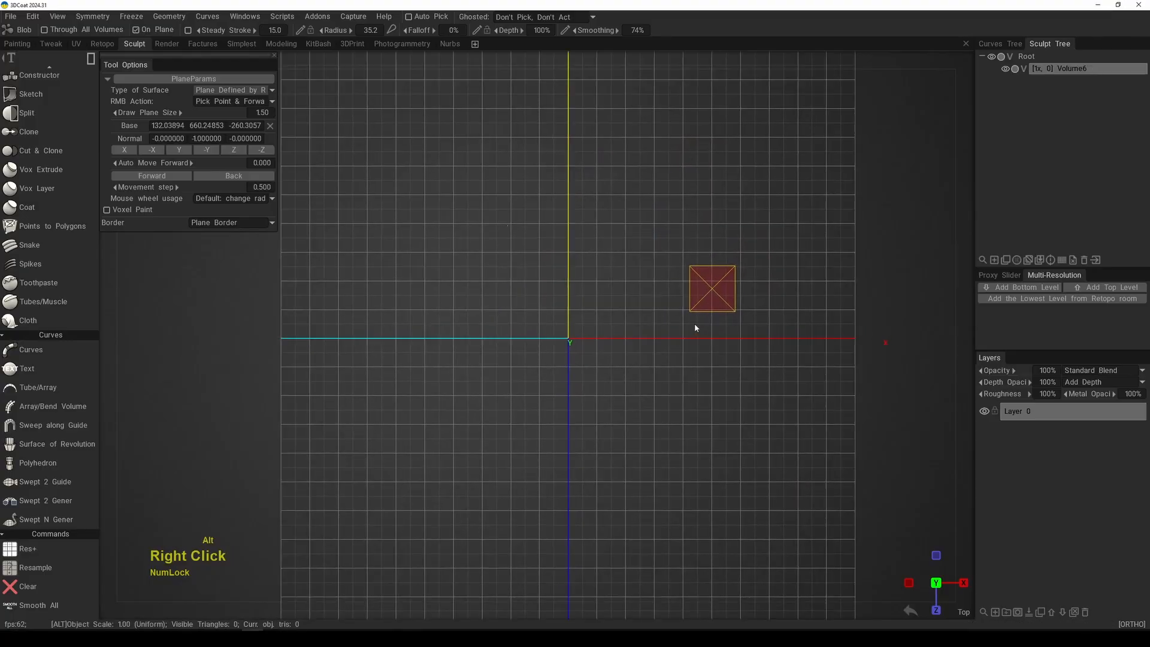
key("space")
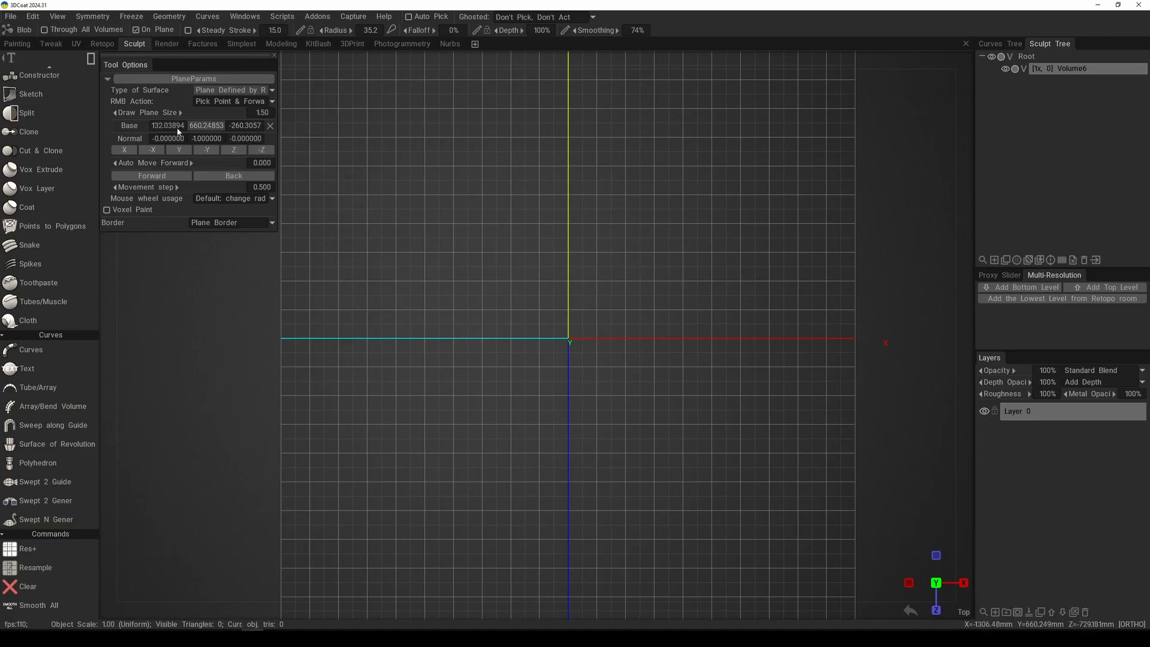
left_click(271, 127)
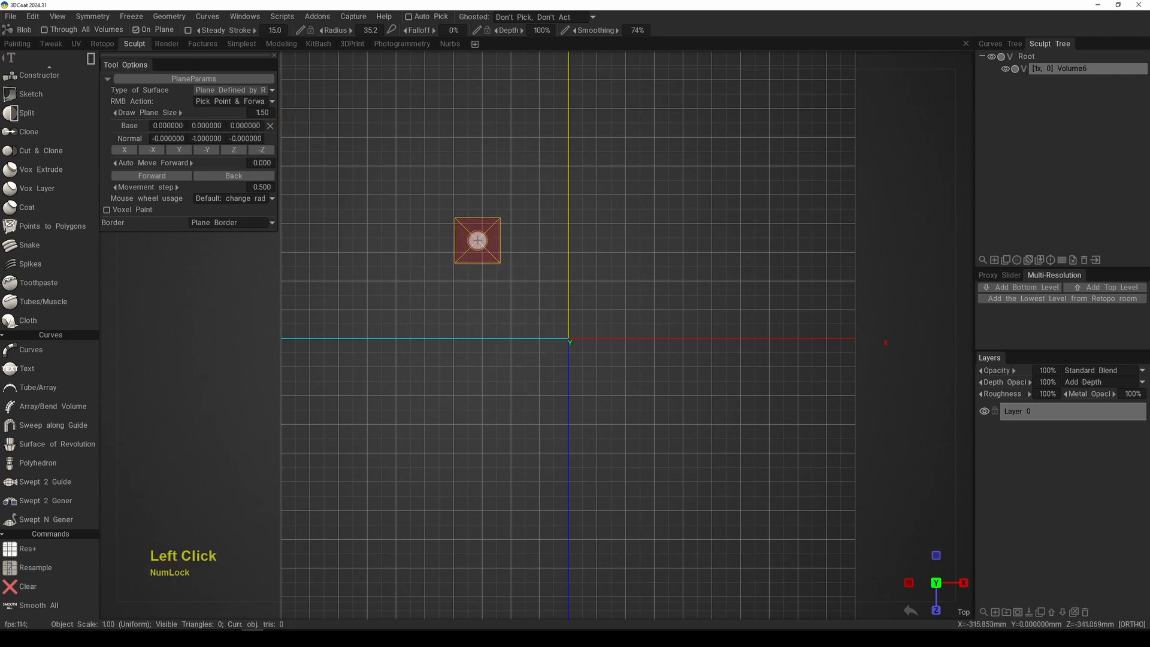
Step: Add a rectangular slab about 656 × 736 mm around the origin on the reset plane and check its thickness from the side
mouse_move(476, 251)
left_mouse_down()
mouse_move(673, 467)
mouse_move(664, 442)
left_mouse_up()
key("space")
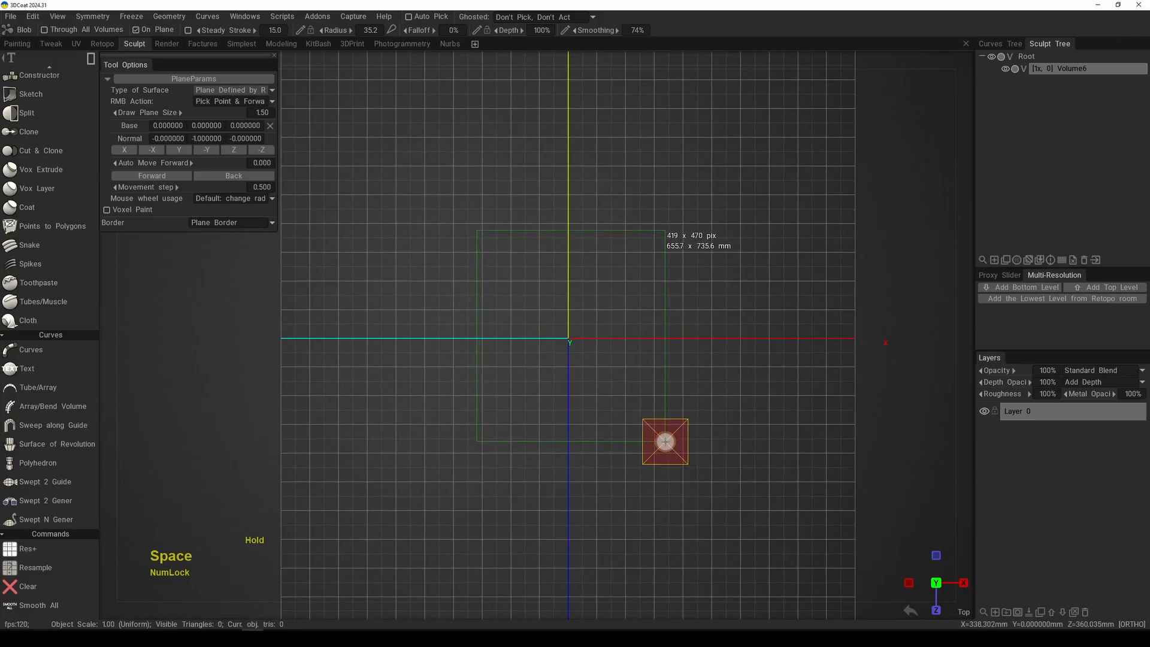
left_click_drag(665, 440, 672, 343)
right_click_drag(672, 344, 681, 407, "alt")
middle_click_drag(681, 408, 624, 421, "alt")
right_click_drag(624, 420, 642, 417, "alt")
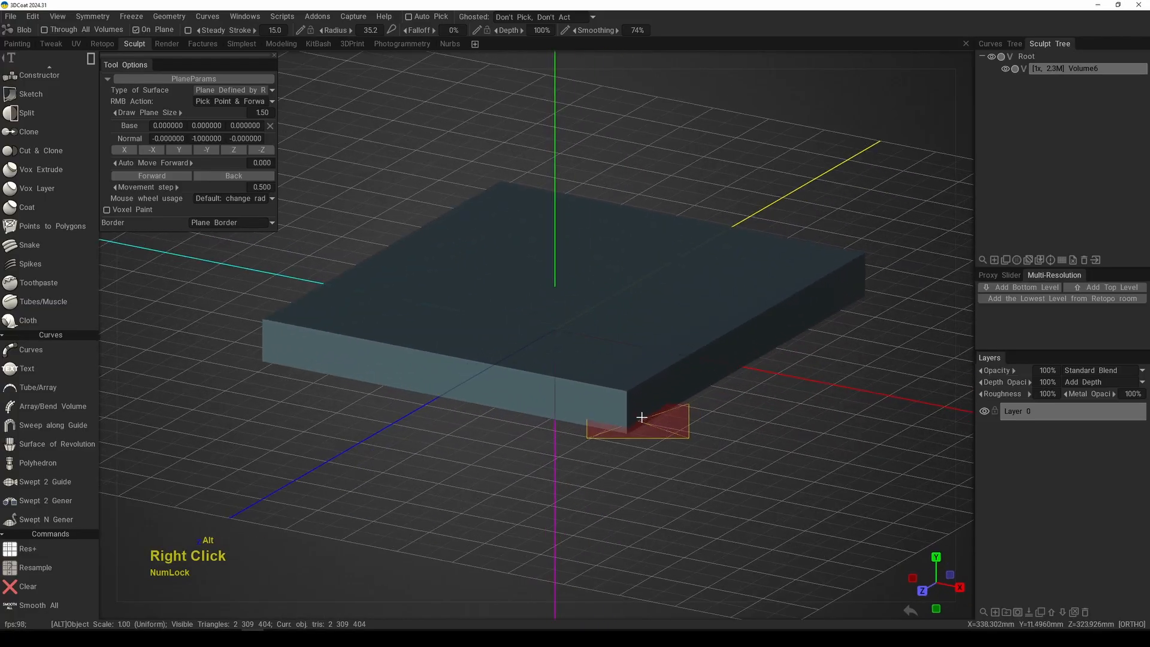
left_click_drag(642, 418, 757, 376, "alt")
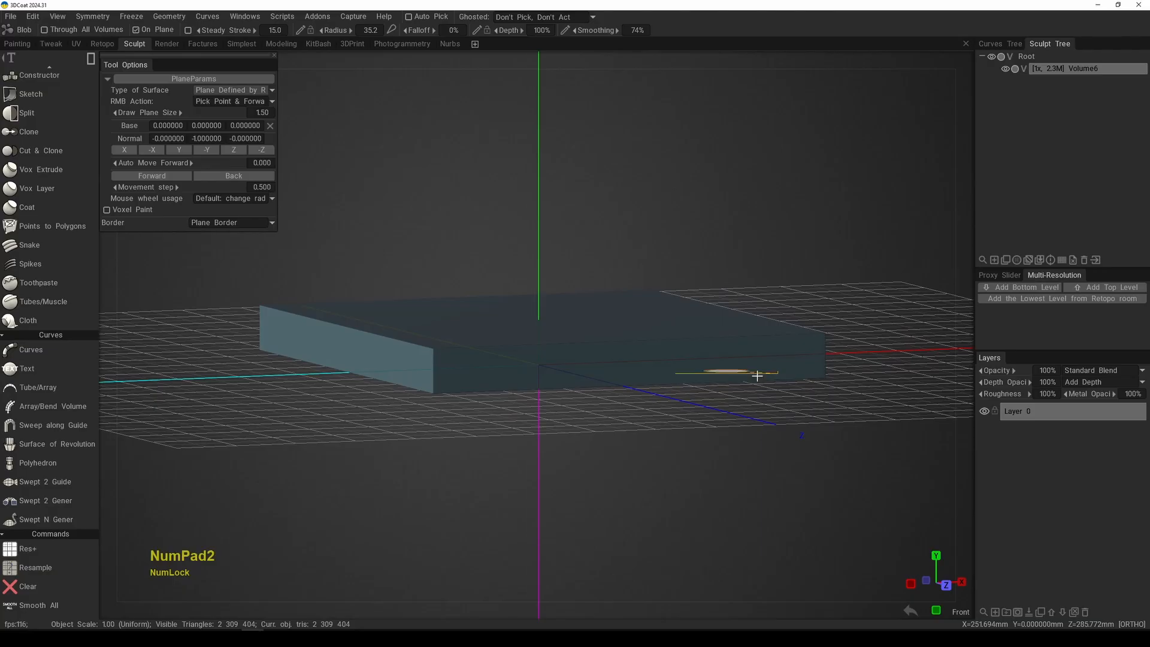
Step: In the top view, switch the stroke to straight-edged polygon mode and pick the drawing plane on the slab's top face
key("KP_7")
middle_click_drag(634, 380, 603, 341)
right_click_drag(603, 342, 613, 370, "alt")
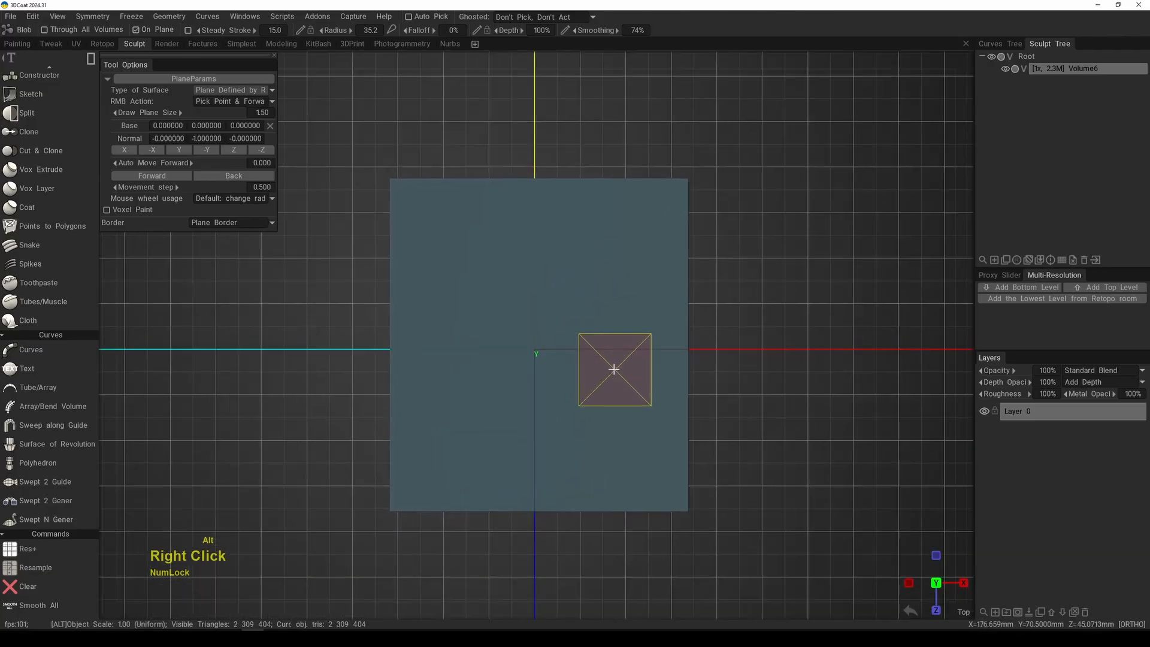
key("e")
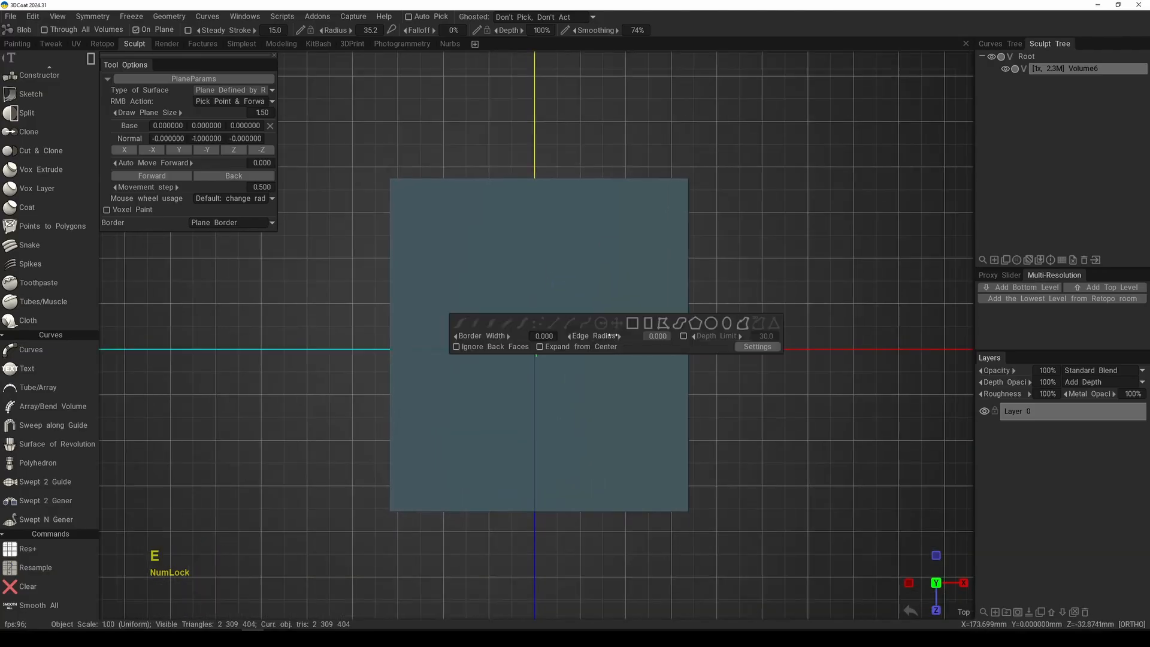
left_click(661, 325)
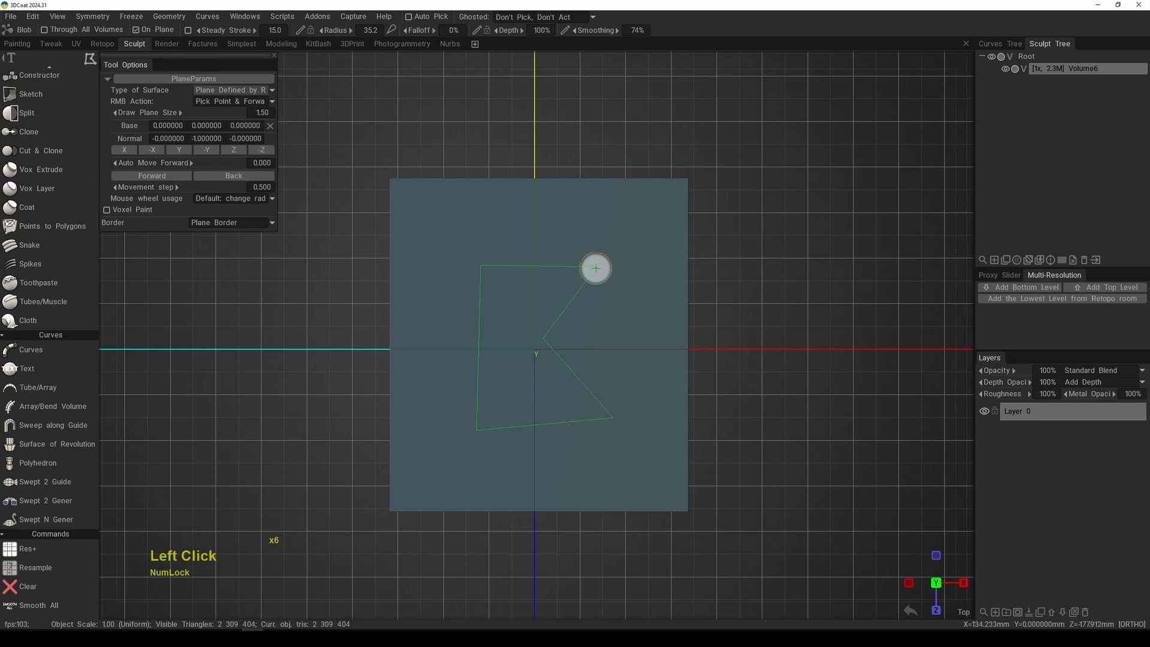
right_click(561, 297)
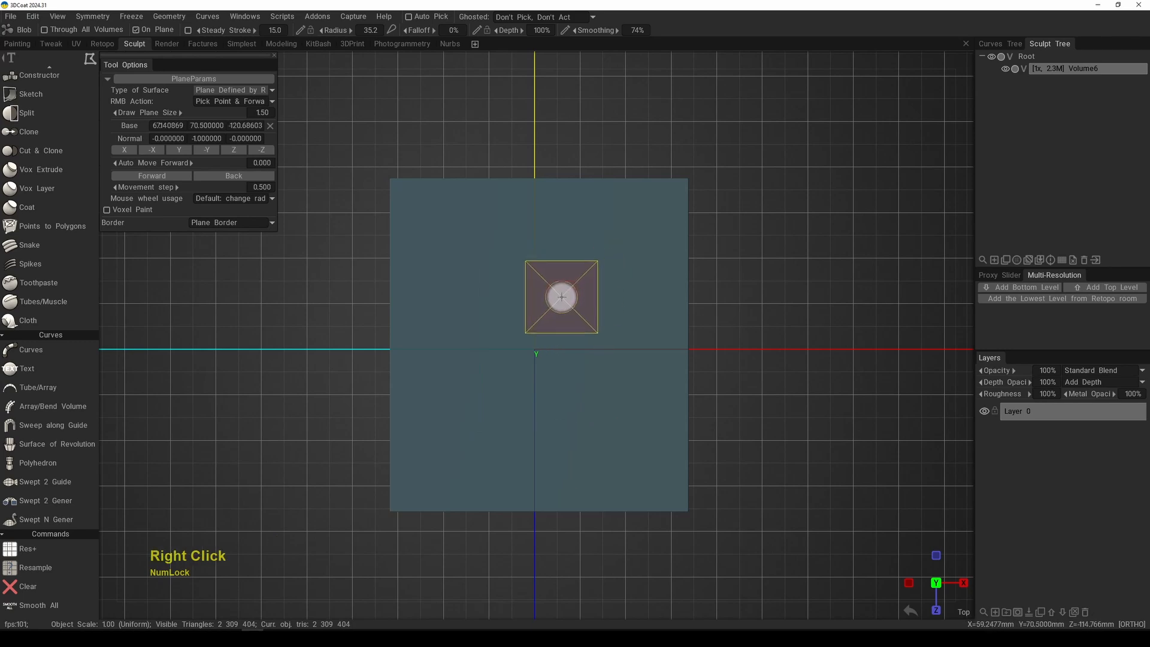
Step: Draw a closed five-corner polygon block with a V-shaped notch in its side on top of the slab
left_click(599, 271)
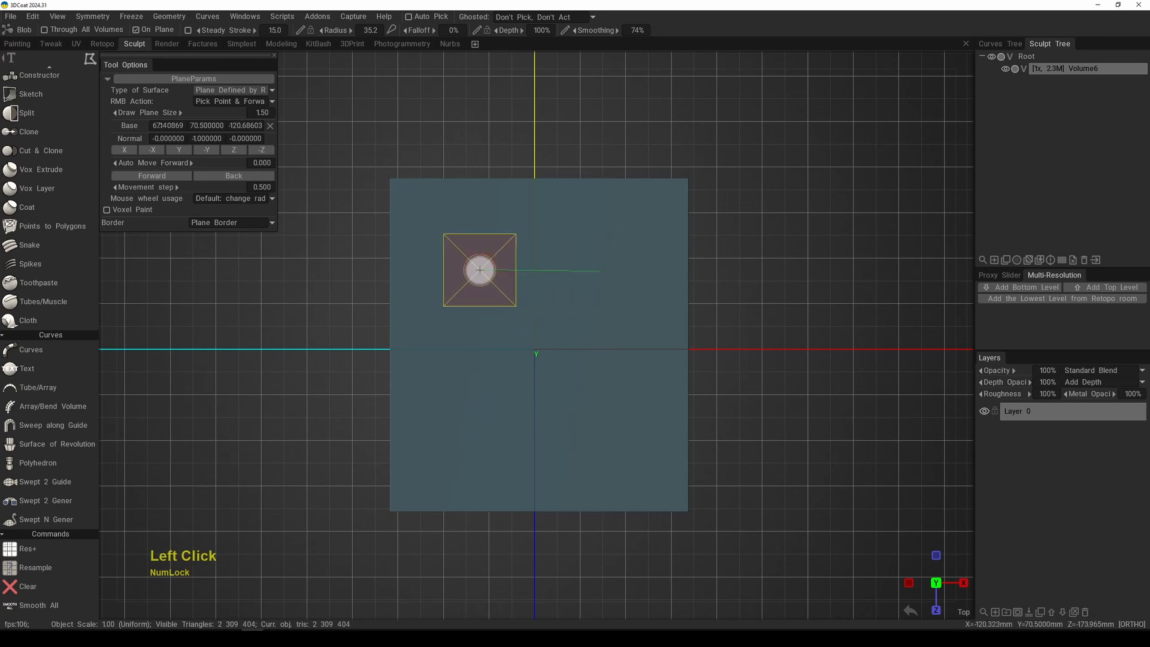
left_click(473, 271)
left_click(468, 432)
left_click(610, 422)
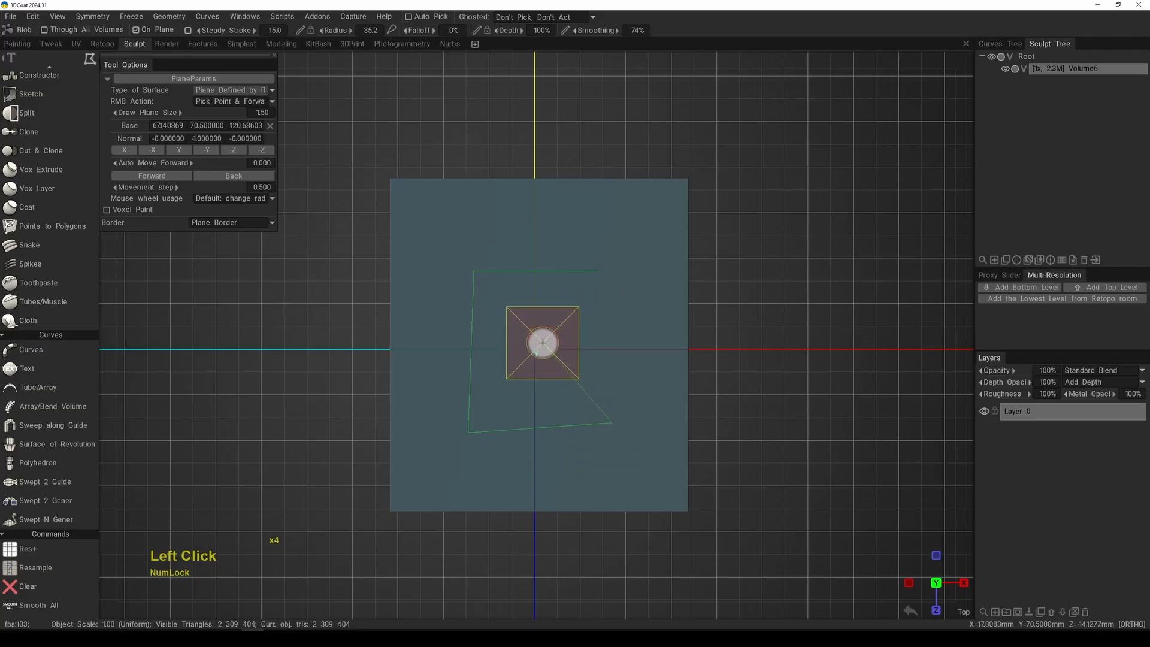
left_click(541, 345)
left_click(599, 271)
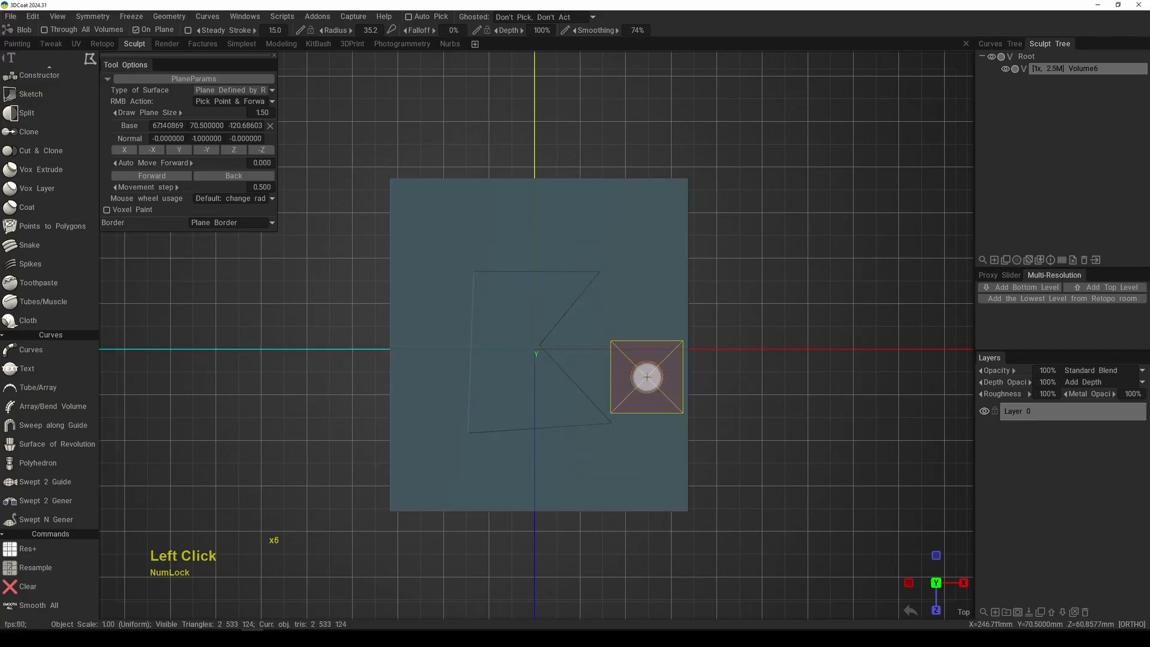
Step: Examine the notched polygon block on the slab from angled orthographic and perspective views
right_click_drag(641, 377, 647, 416, "alt")
left_click_drag(643, 374, 629, 346, "alt")
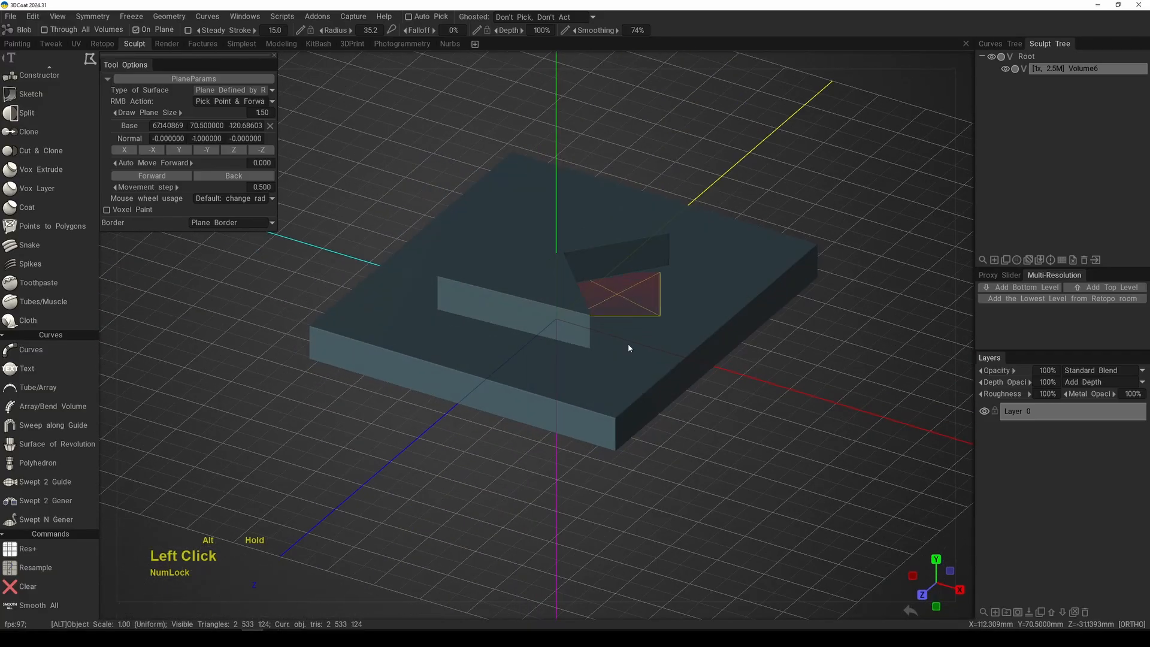
right_click_drag(629, 347, 616, 393, "alt")
middle_click_drag(616, 393, 650, 373, "alt")
left_click_drag(650, 373, 649, 334, "alt")
key("KP_5")
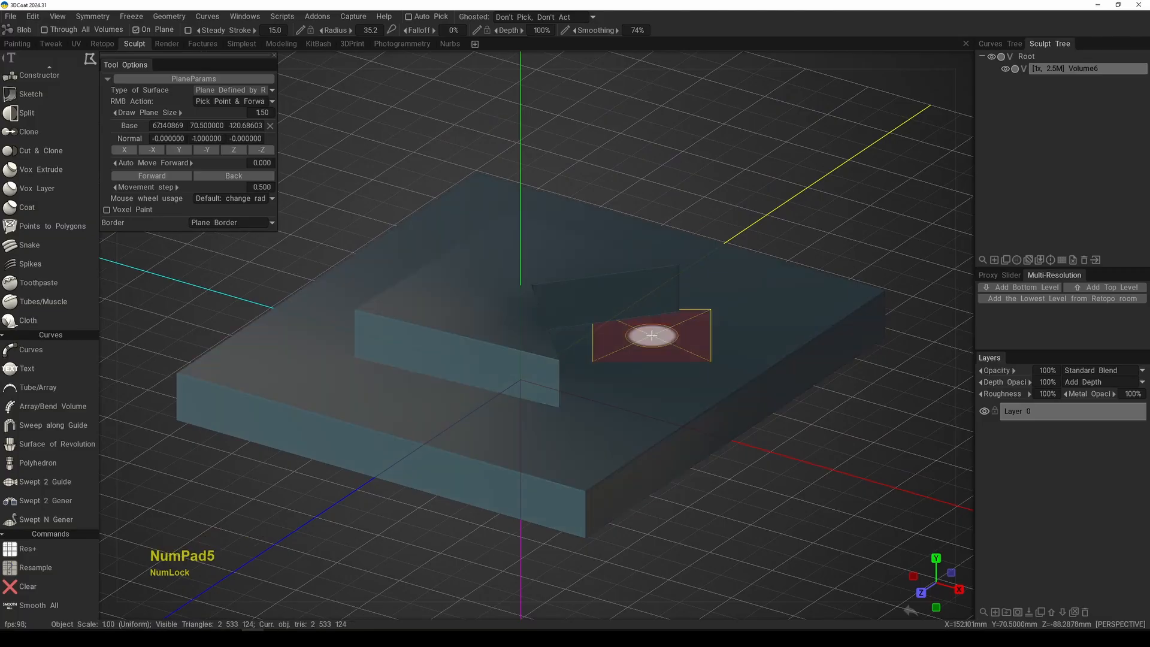
right_click_drag(595, 285, 634, 356, "alt")
left_click_drag(634, 367, 632, 328, "alt")
left_click_drag(692, 44, 720, 48)
mouse_move(680, 239)
left_mouse_down("alt")
mouse_move(619, 277)
mouse_move(728, 296)
left_mouse_up("alt")
Step: Pick the plane on the slab's top face in the orthographic top view and add a four-corner block overhanging the slab's corner
key("KP_7")
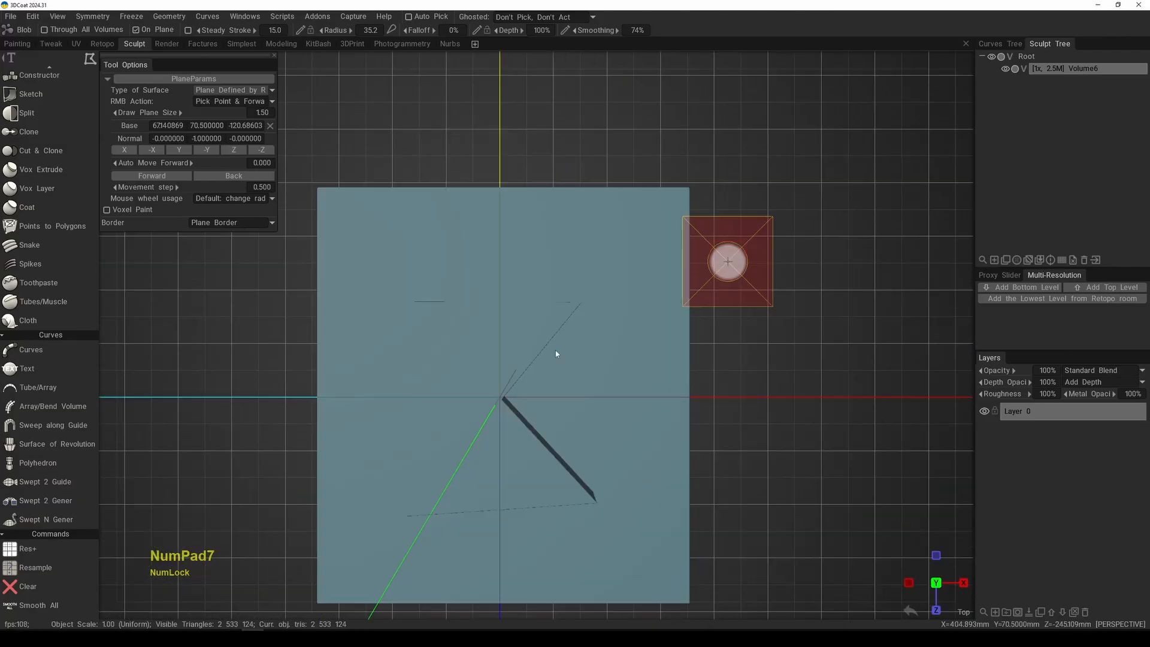
middle_click_drag(556, 353, 587, 342)
key("KP_5")
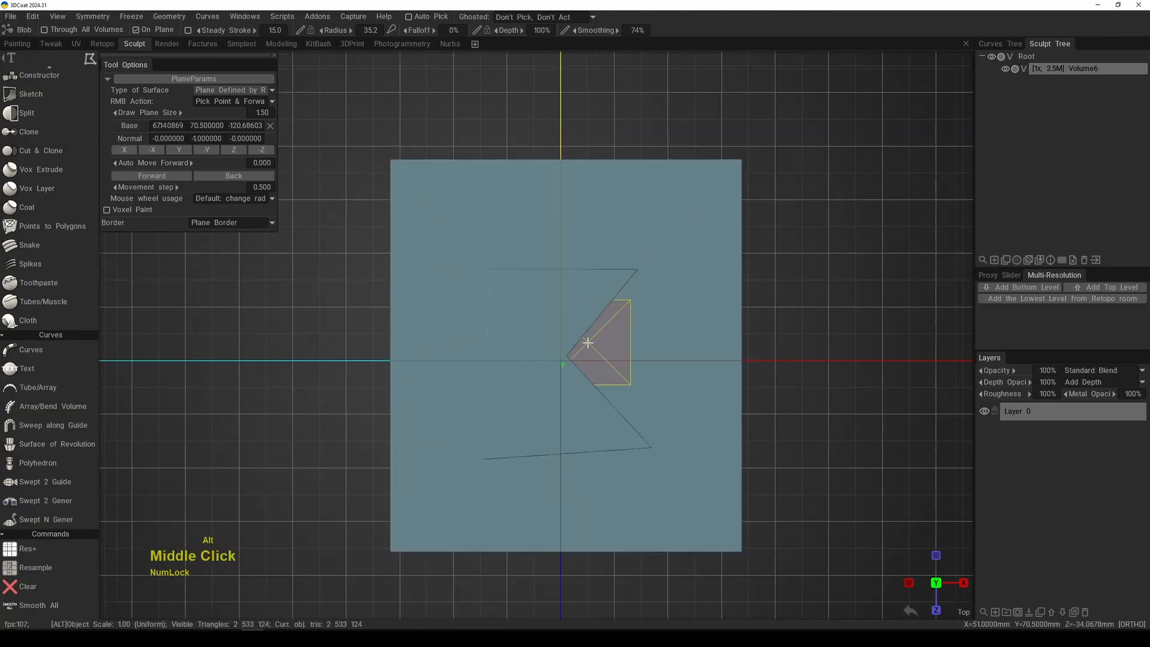
right_click_drag(587, 342, 605, 321)
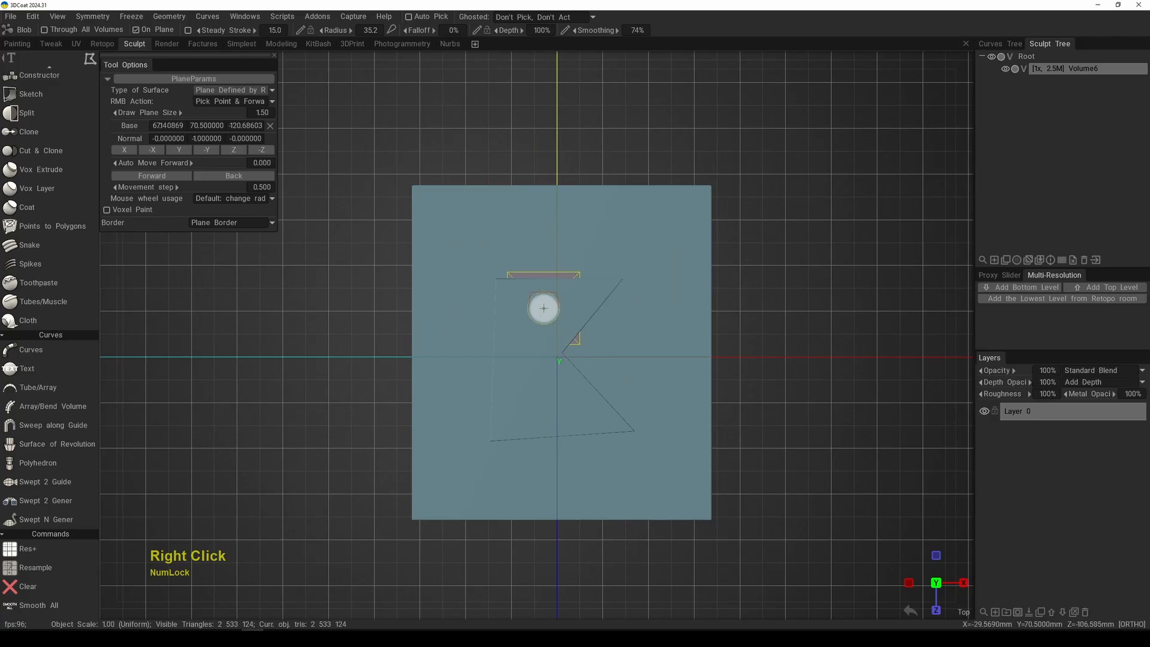
mouse_move(682, 46)
mouse_move(681, 44)
left_mouse_down()
mouse_move(653, 48)
mouse_move(704, 44)
left_mouse_up()
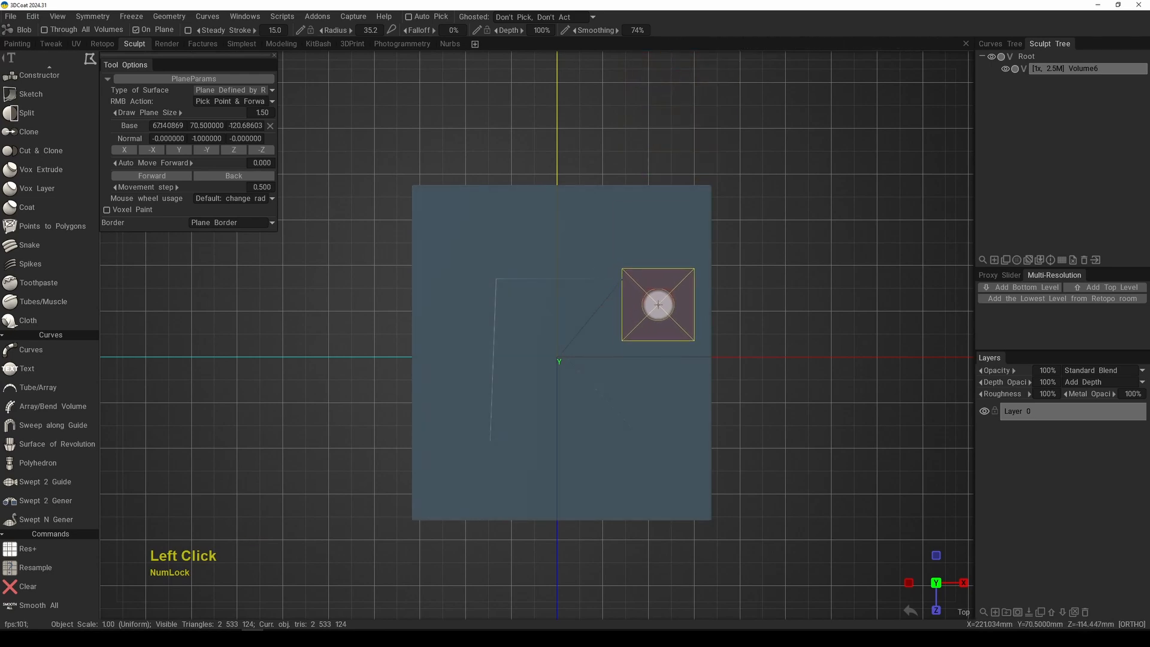
right_click(657, 302)
left_click_drag(667, 306, 670, 140)
left_click(670, 140)
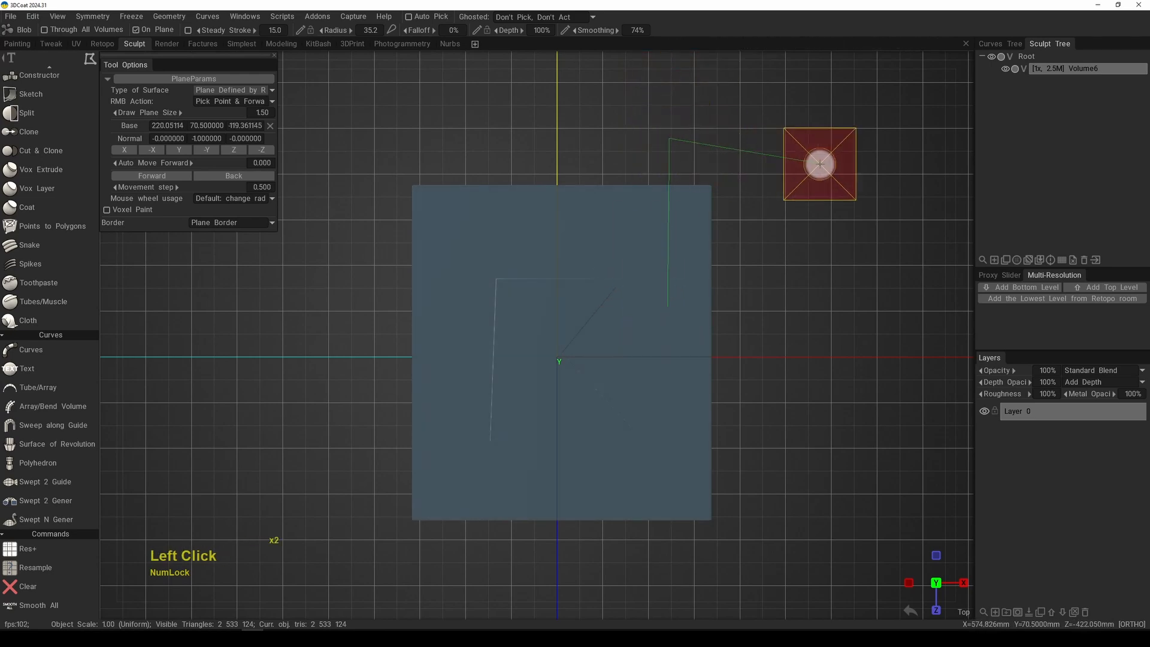
left_click(818, 158)
left_click(842, 304)
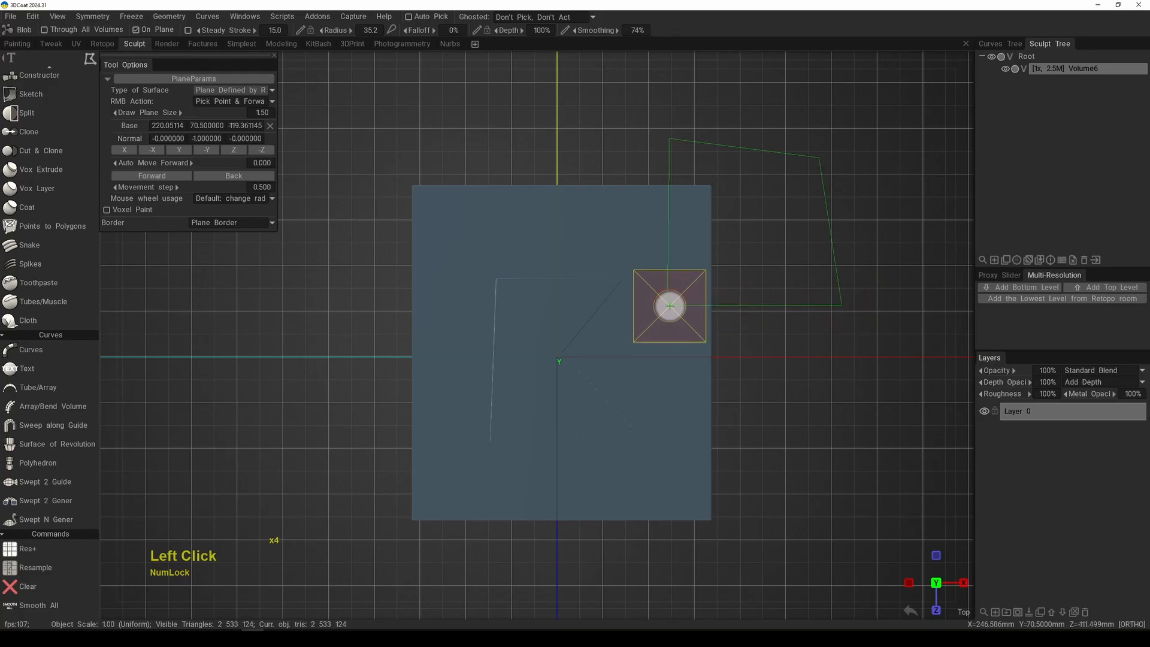
left_click(666, 305)
Step: Add another four-corner polygon block that starts with a pointed tip over the slab and extends past its edge along +X
middle_click_drag(688, 354, 606, 295)
left_click(591, 290)
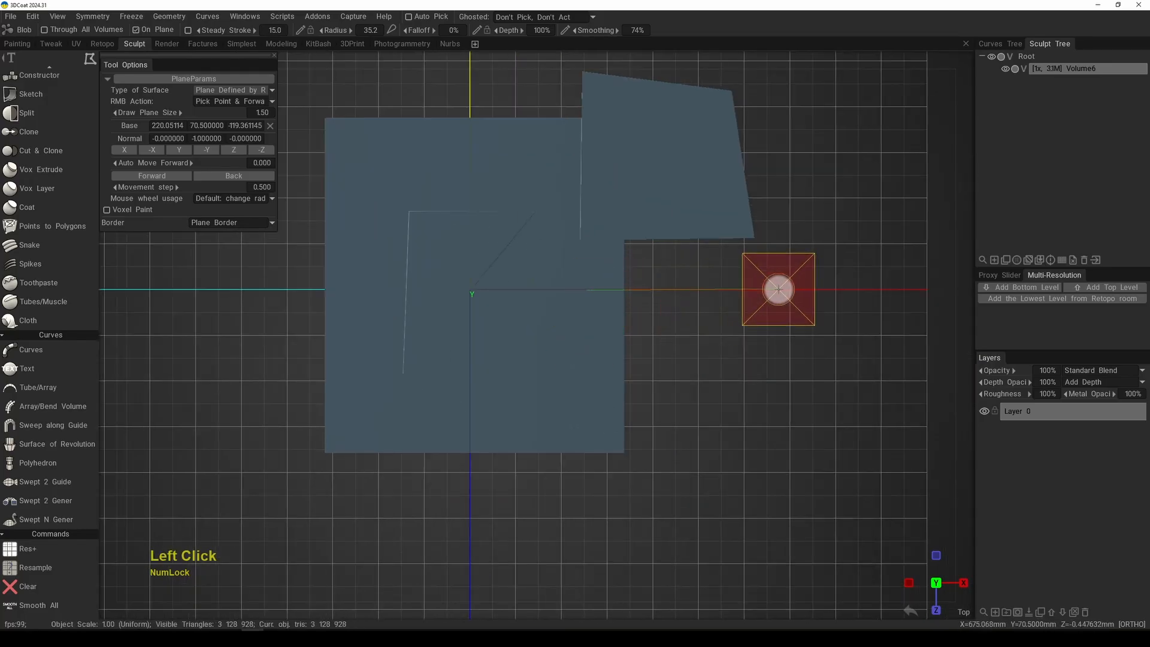
left_click(778, 288)
left_click(774, 386)
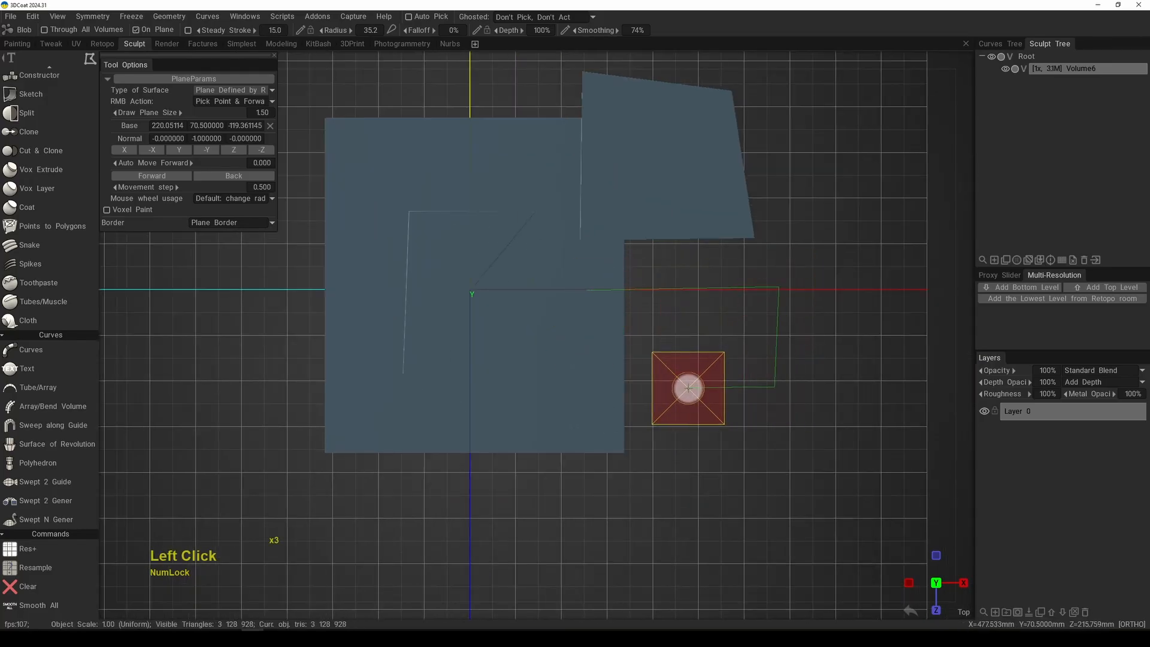
double_click(687, 387)
Step: Examine how the polygon blocks sit on and overhang the slab from several angled views
right_click_drag(718, 377, 694, 445, "alt")
middle_click_drag(666, 418, 675, 430, "alt")
left_click_drag(676, 429, 738, 320, "alt")
middle_click_drag(722, 357, 720, 390, "alt")
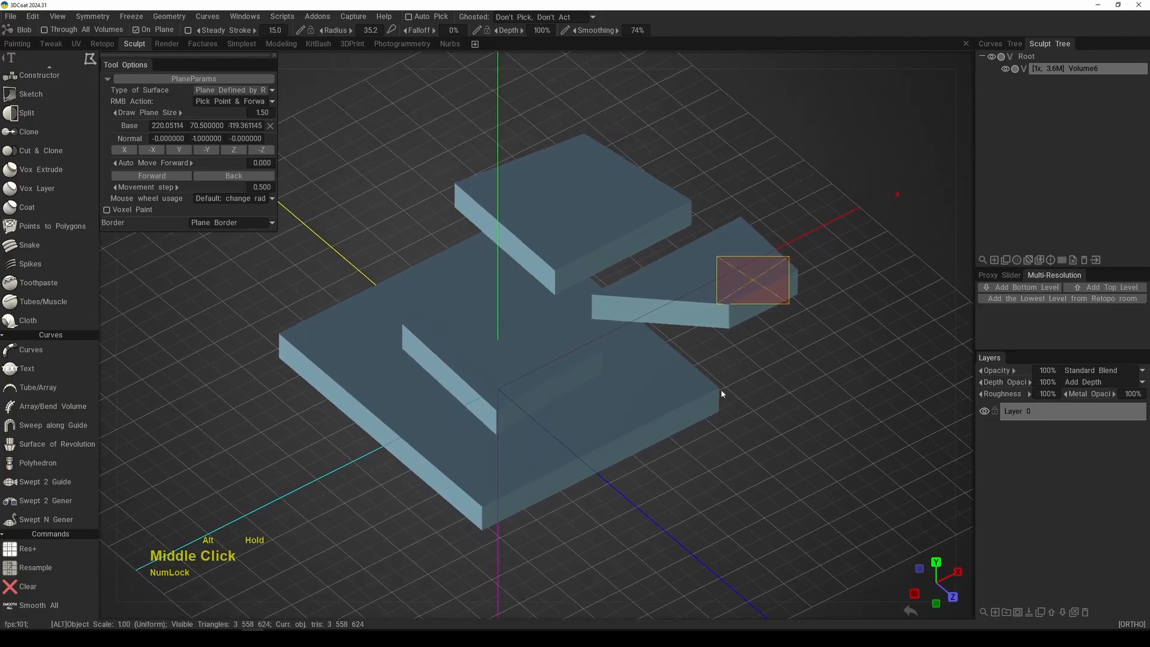
right_click_drag(721, 389, 726, 362, "alt")
left_click_drag(695, 45, 714, 47)
middle_click_drag(704, 231, 723, 273, "alt")
right_click_drag(724, 273, 682, 305, "alt")
left_click_drag(683, 305, 729, 249, "alt")
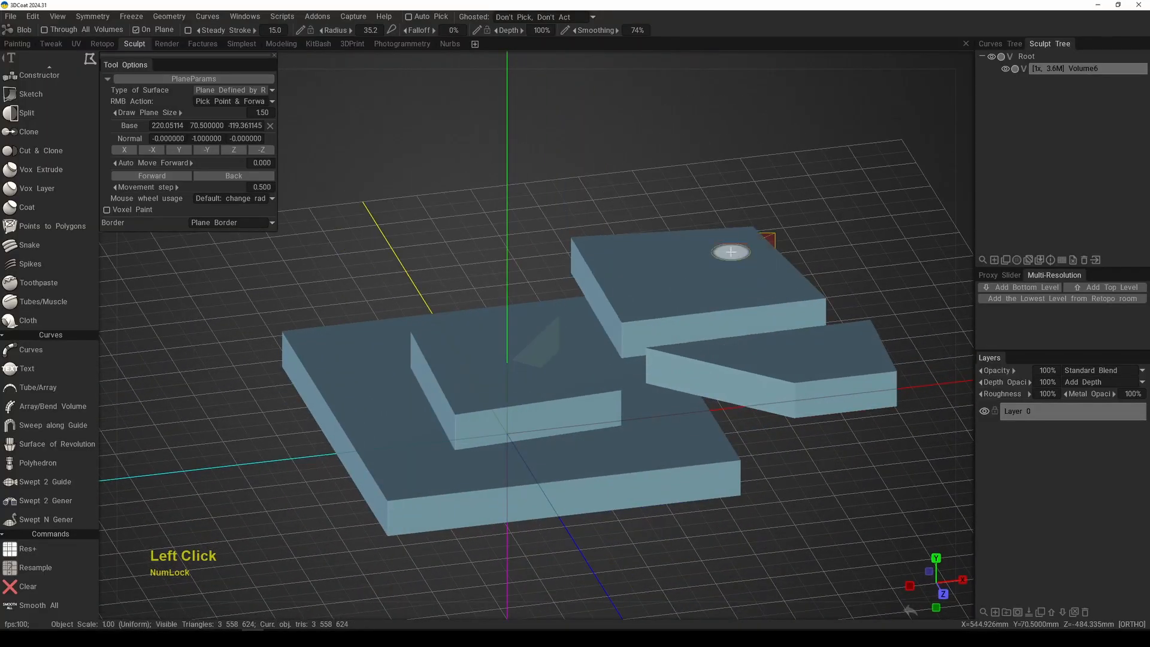
Step: Clear the volume in the top view and switch the stroke mode to the freehand Stroke Lasso
key("KP_7")
right_click_drag(616, 336, 614, 278, "alt")
middle_click_drag(615, 278, 624, 282, "alt")
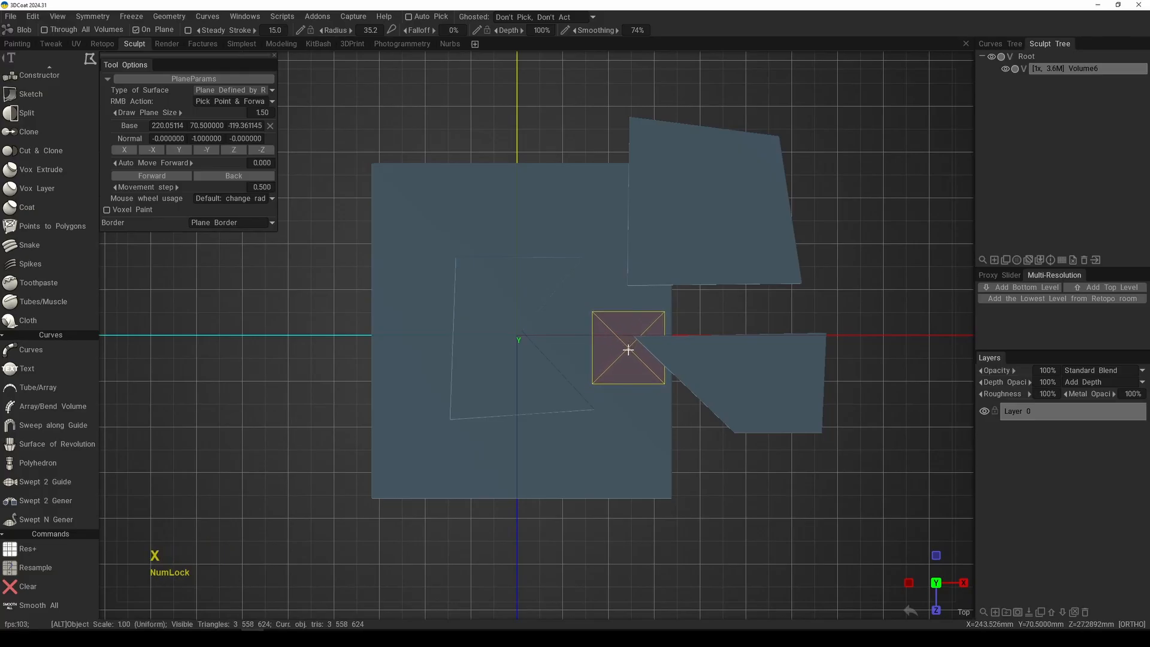
middle_click_drag(580, 333, 609, 329, "alt")
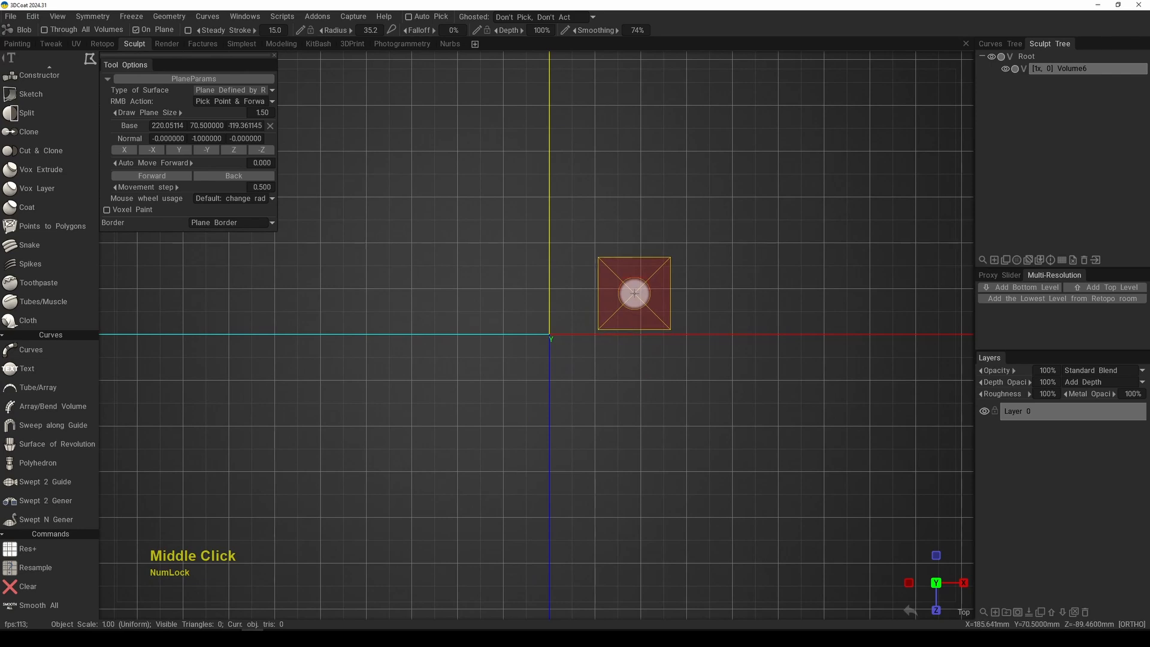
key("e")
left_click(663, 273)
key("e")
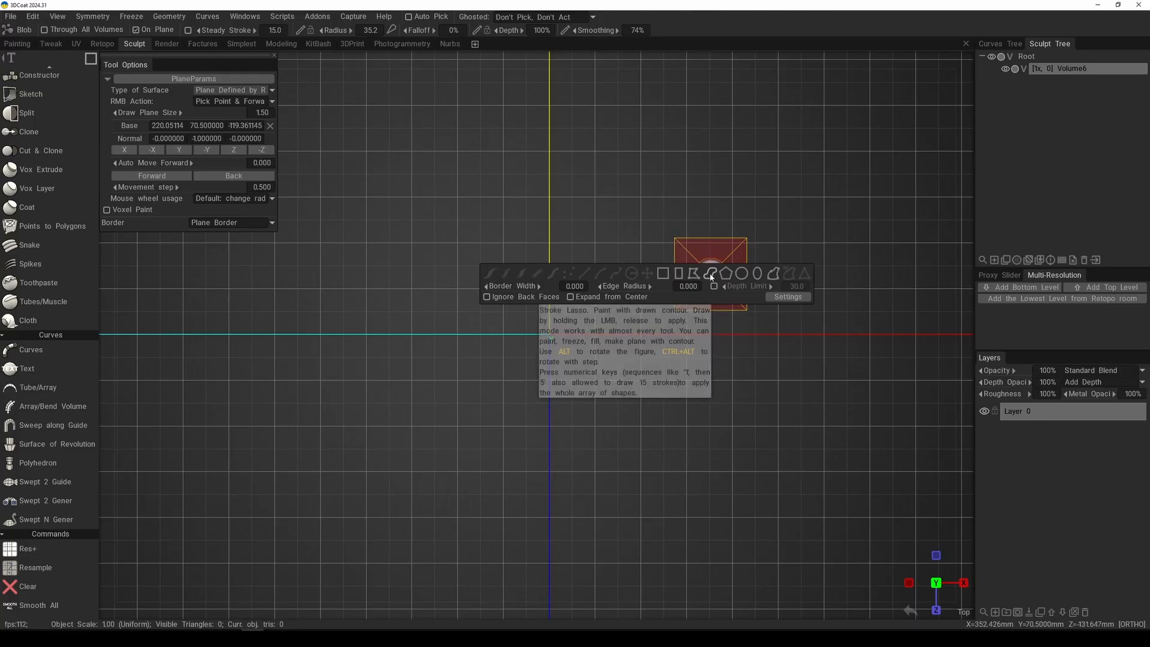
left_click(711, 275)
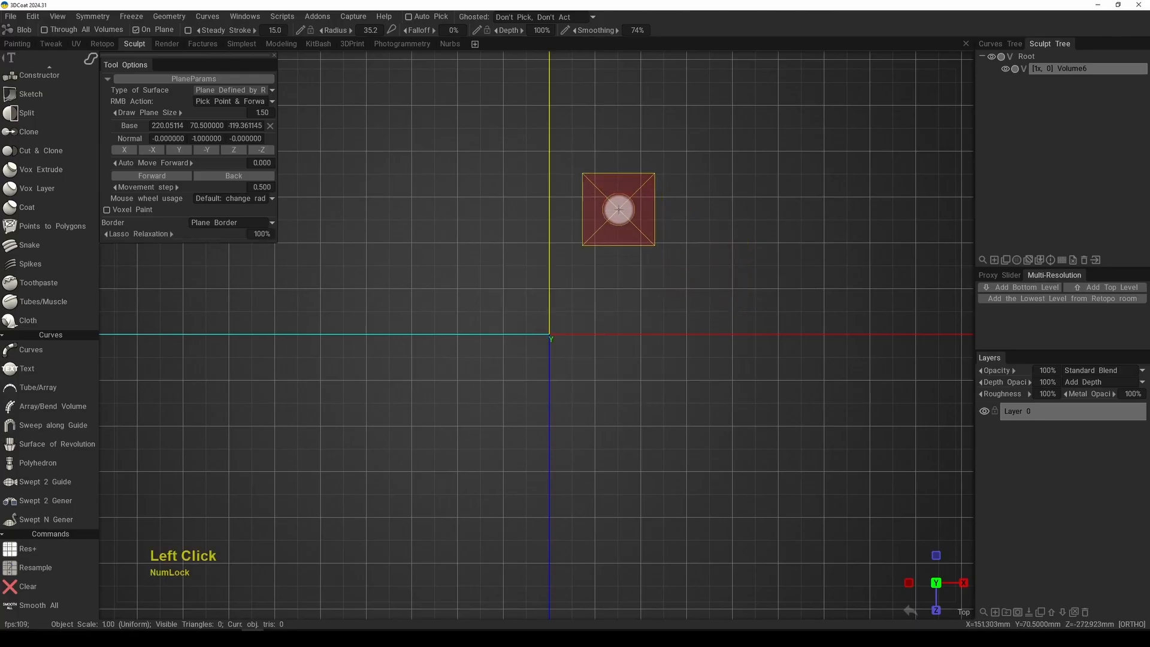
Step: Draw a wavy freehand lasso shape around the origin and check its height above the grid from an angled view
mouse_move(640, 244)
left_mouse_down()
mouse_move(505, 231)
mouse_move(436, 385)
mouse_move(588, 375)
mouse_move(674, 308)
left_mouse_up()
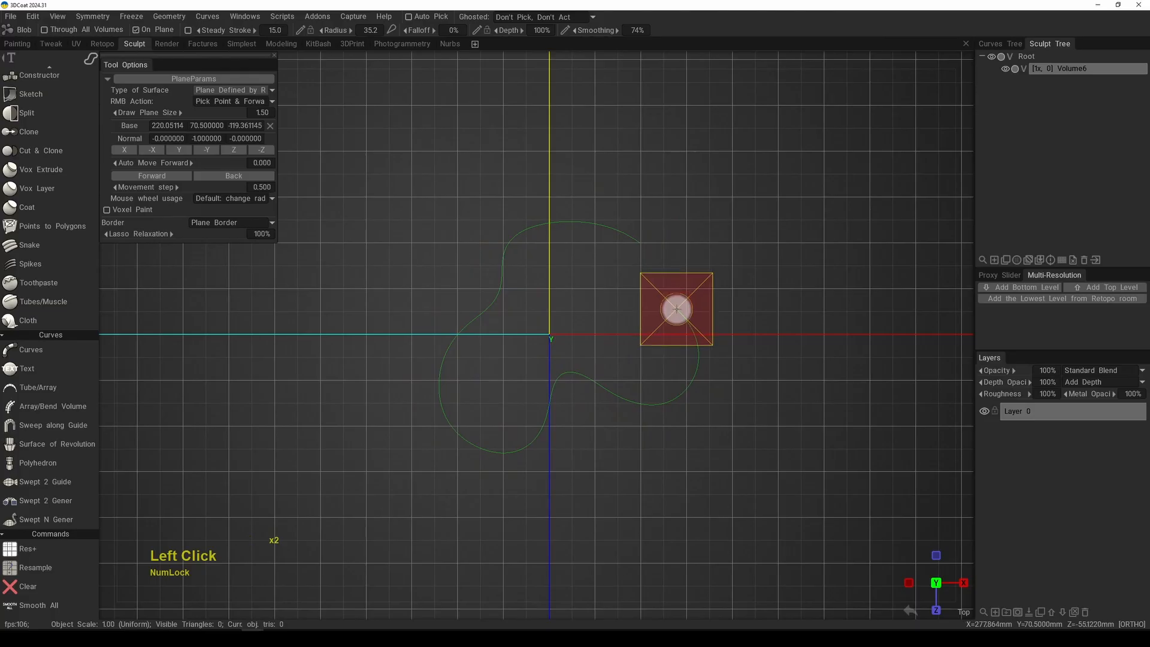
middle_click_drag(713, 261, 725, 247)
right_click_drag(725, 247, 723, 265)
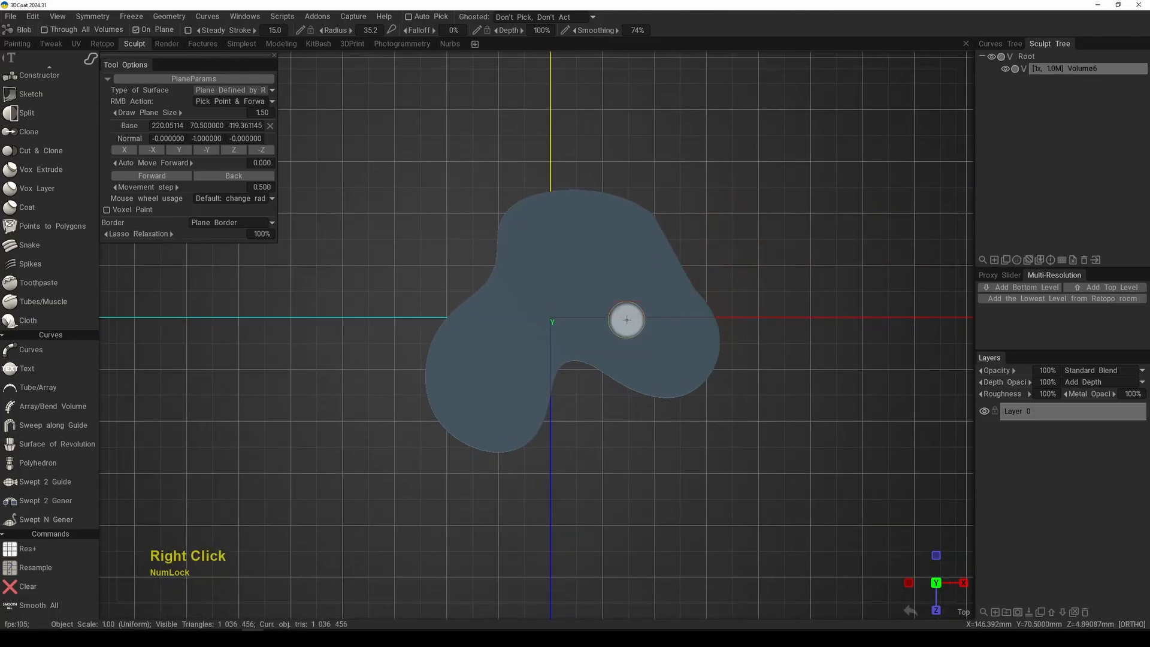
right_click_drag(627, 319, 634, 334, "alt")
left_click_drag(612, 342, 644, 219, "alt")
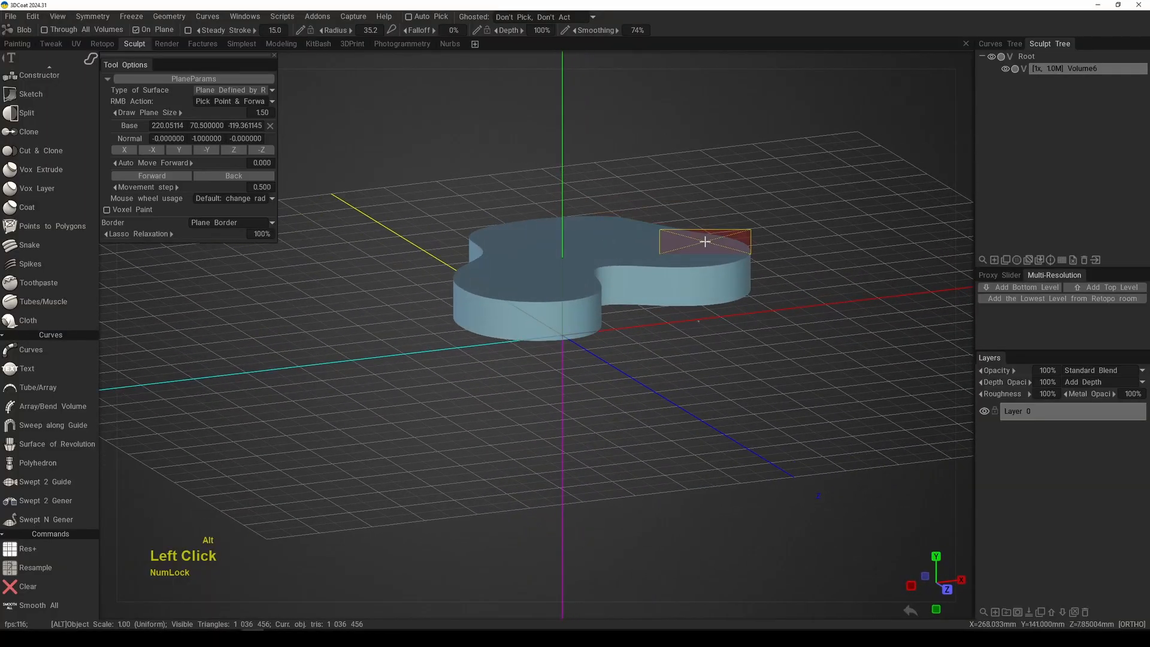
Step: Clear the volume, reset the drawing plane's base to 0, 0, 0 and draw a three-lobed freehand lasso shape around the origin
key("KP_7")
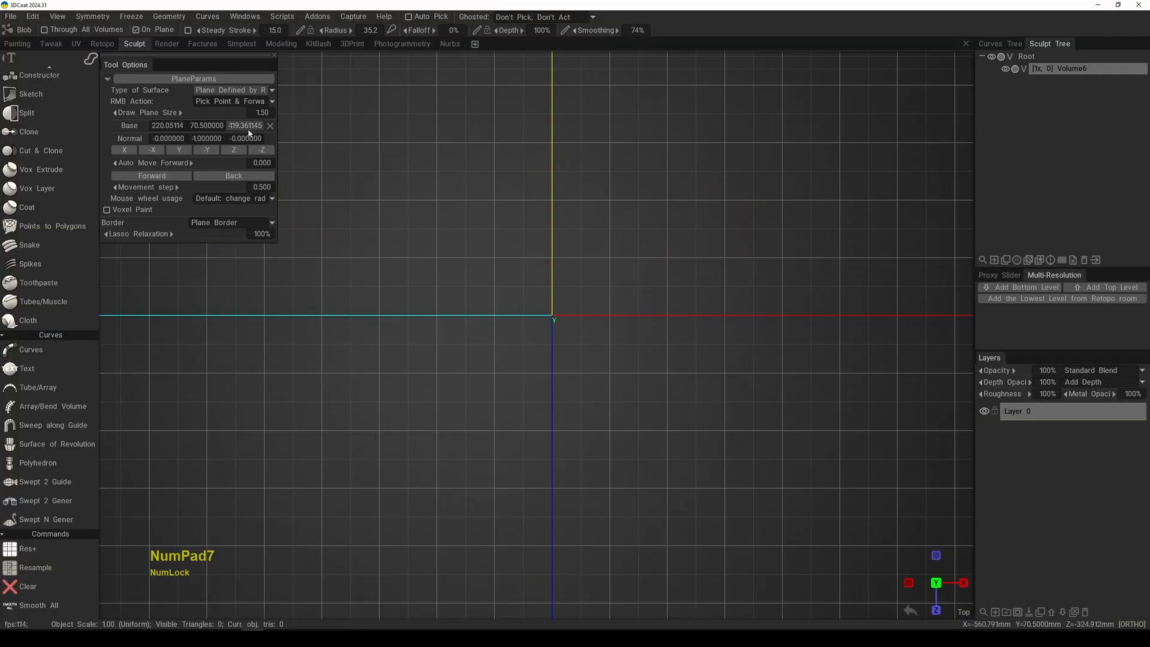
left_click(270, 126)
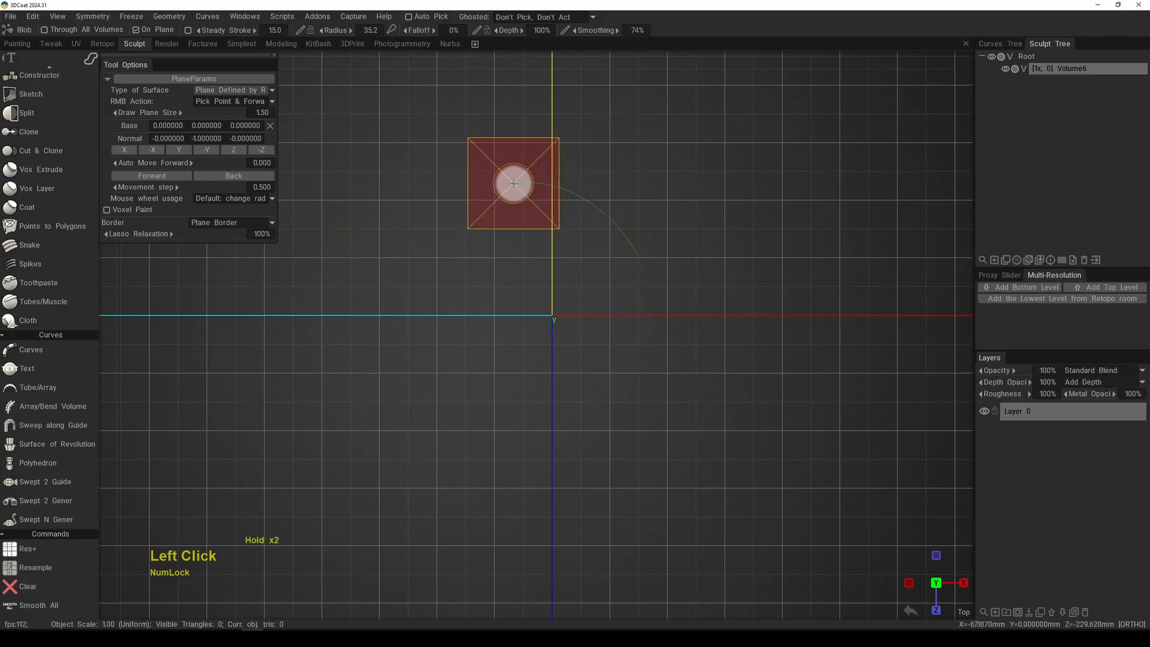
mouse_move(364, 395)
left_mouse_down()
mouse_move(595, 462)
mouse_move(685, 326)
mouse_move(718, 335)
left_mouse_up()
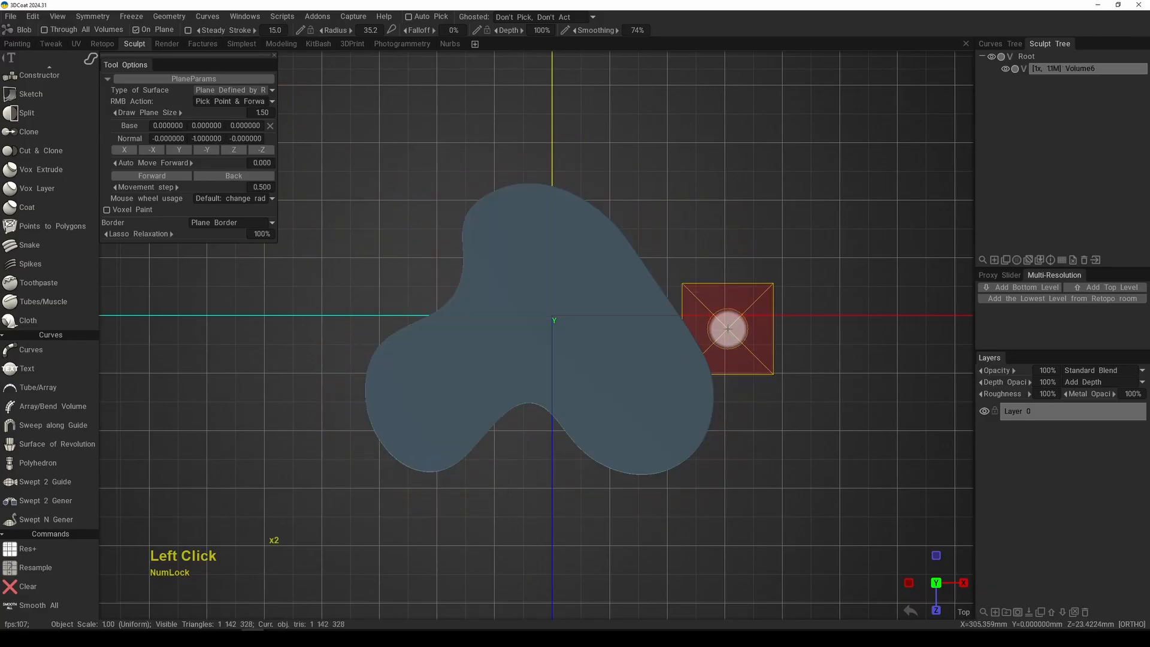
Step: Examine the three-lobed shape's smooth side walls and its position on the grid from angled perspective views
right_click(633, 395, "alt")
left_click_drag(634, 395, 668, 258, "alt")
key("KP_5")
right_click_drag(668, 254, 595, 313, "alt")
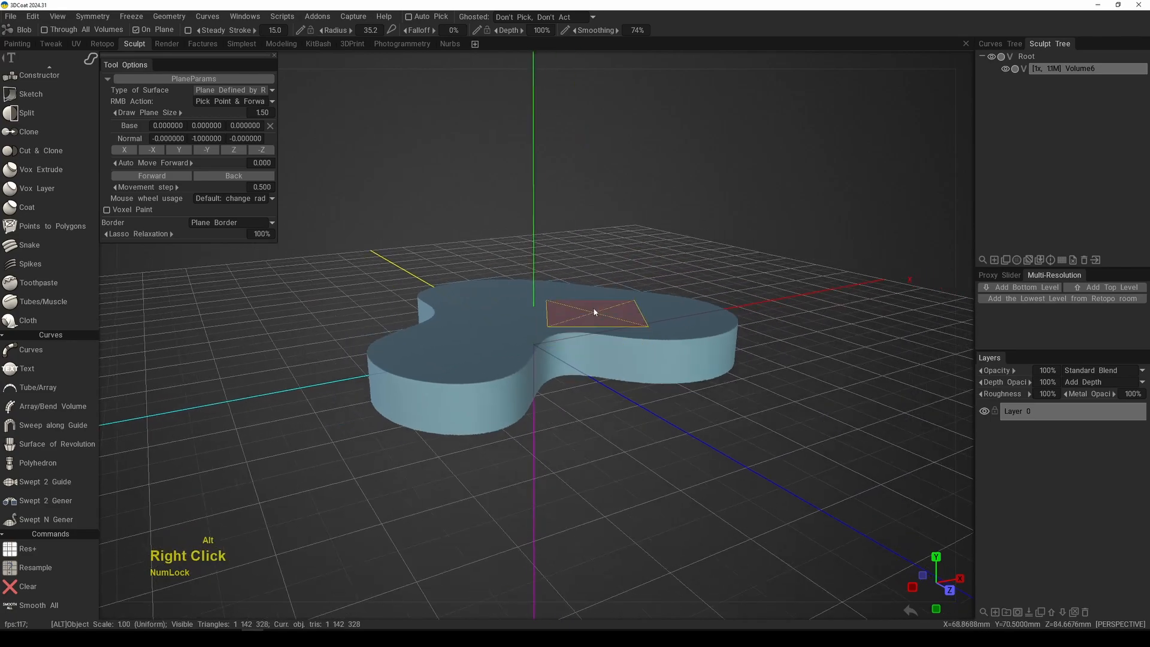
middle_click_drag(596, 313, 623, 311, "alt")
right_click_drag(674, 311, 668, 315, "alt")
left_click_drag(667, 316, 520, 364, "alt")
middle_click_drag(520, 364, 563, 385, "alt")
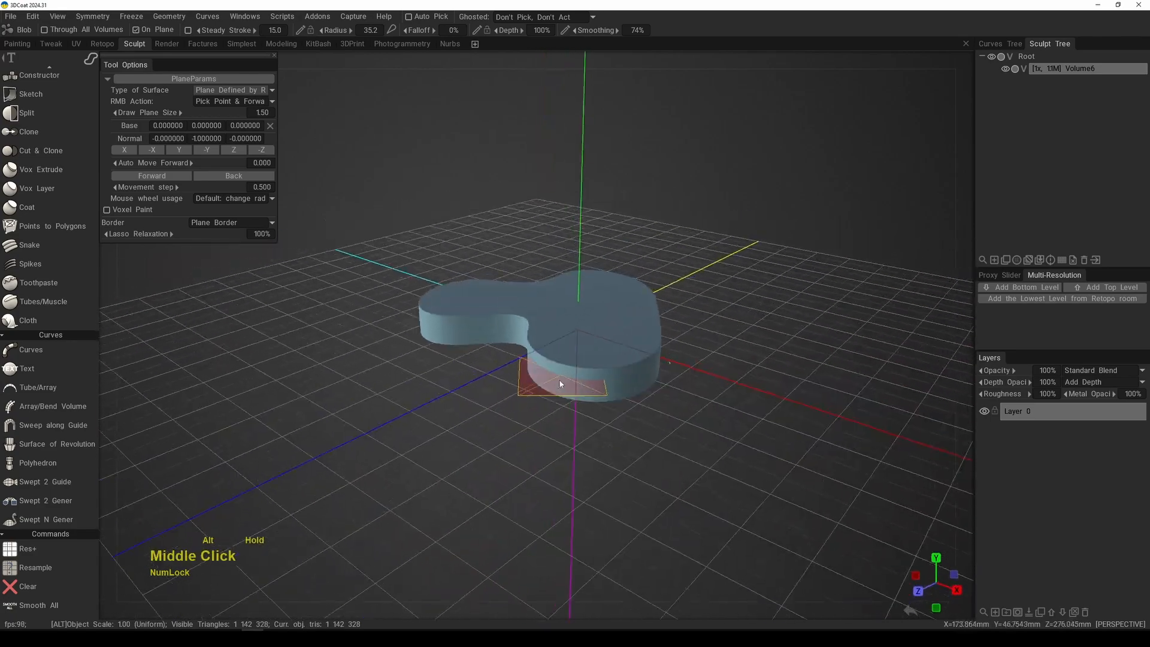
right_click_drag(562, 385, 618, 350, "alt")
left_click_drag(618, 350, 672, 337, "alt")
middle_click_drag(672, 337, 669, 303, "alt")
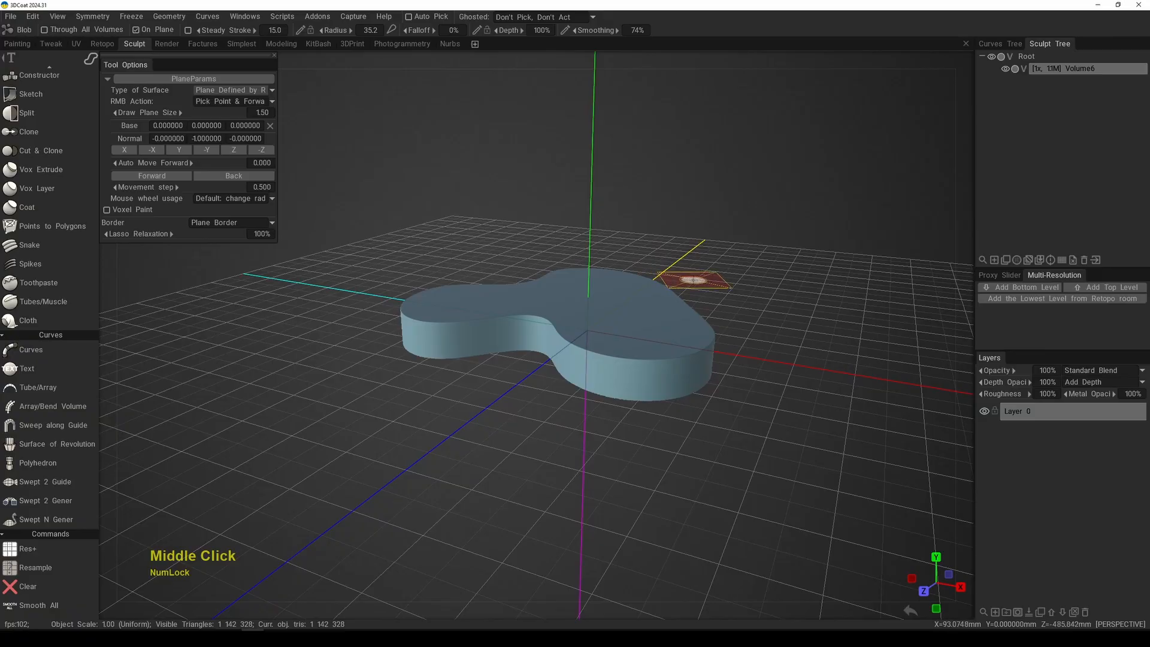
left_click_drag(688, 294, 723, 290, "alt")
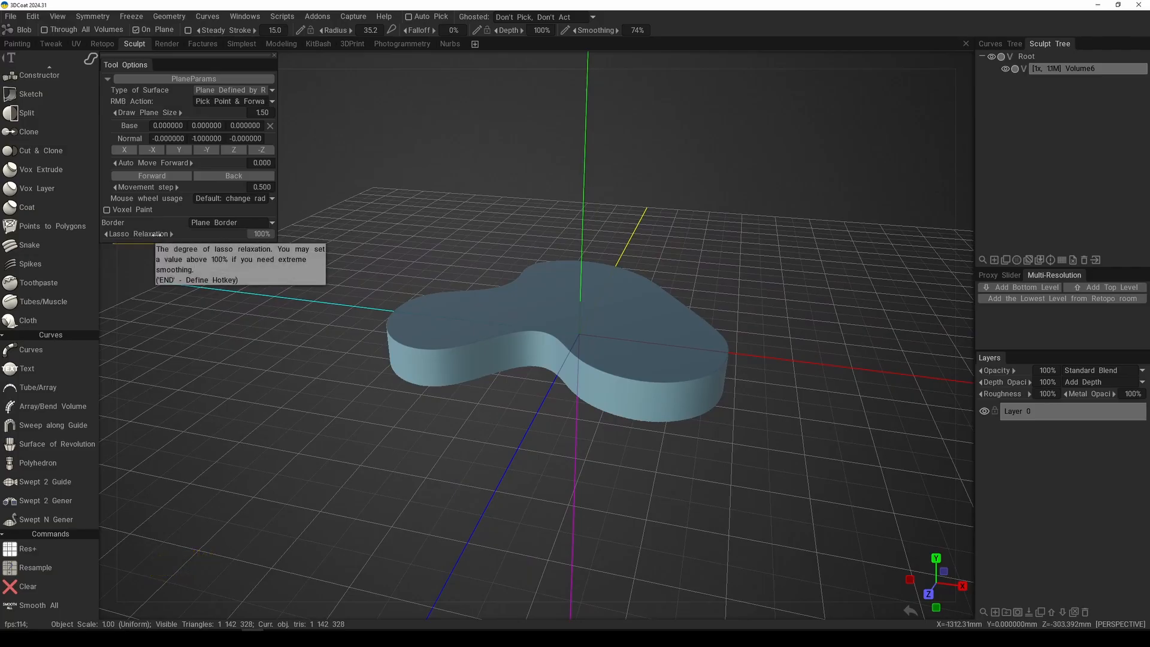
Step: Set the Lasso Relaxation to 0%
left_click(265, 237)
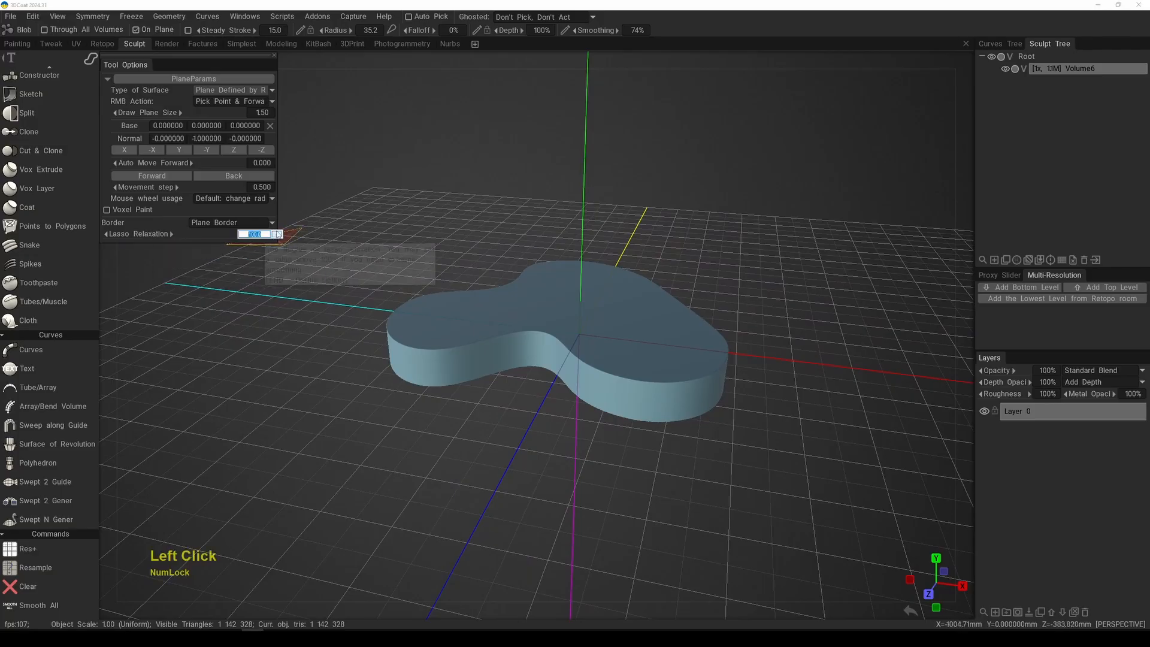
type("0")
key("Return")
right_click(491, 326)
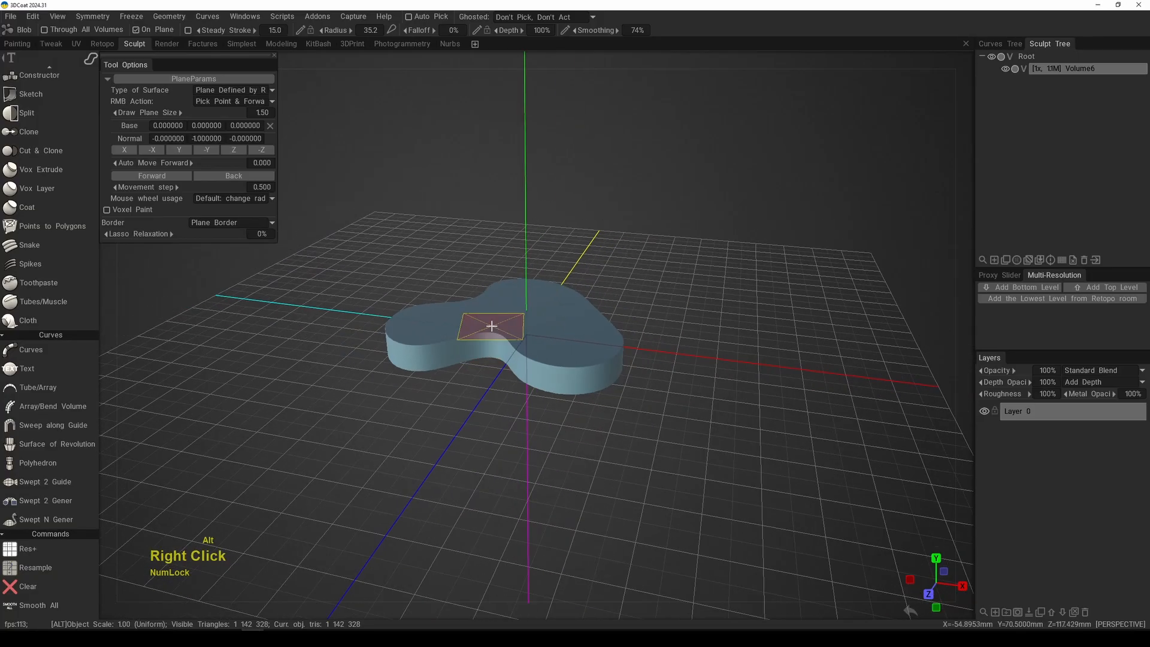
Step: From an orthographic top view, draw an irregular wavy freehand lasso shape beside the three-lobed shape
key("KP_7")
middle_click_drag(492, 326, 461, 271, "alt")
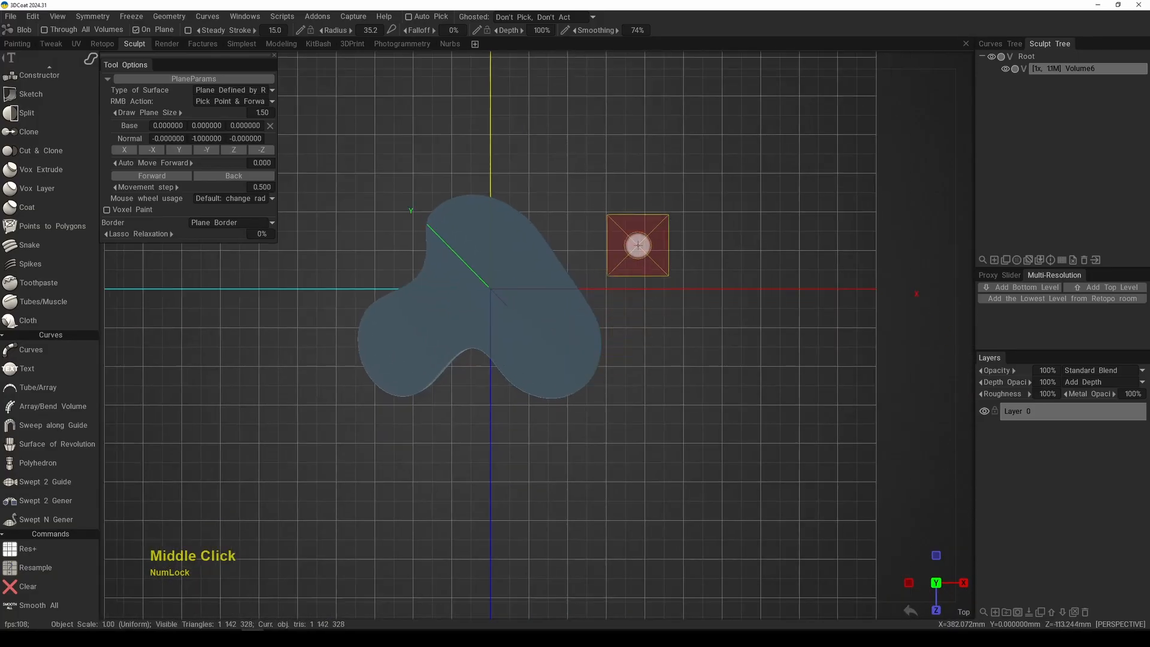
key("KP_5")
middle_click_drag(655, 222, 627, 318)
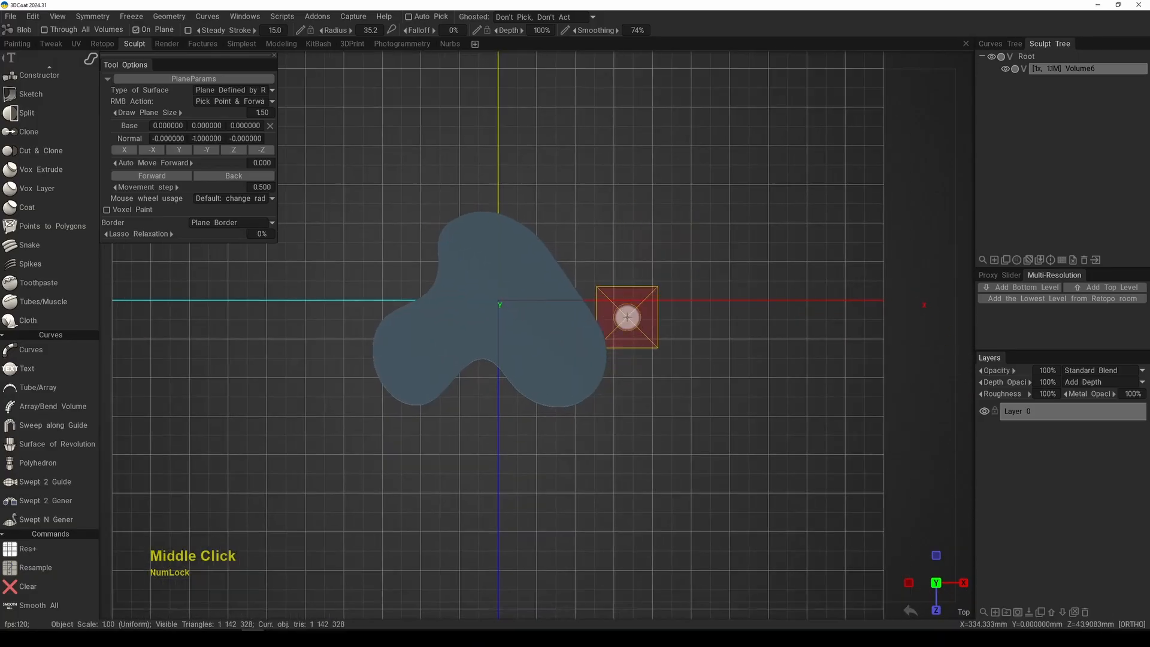
mouse_move(610, 283)
left_mouse_down()
mouse_move(646, 258)
mouse_move(760, 311)
mouse_move(727, 374)
mouse_move(654, 399)
left_mouse_up()
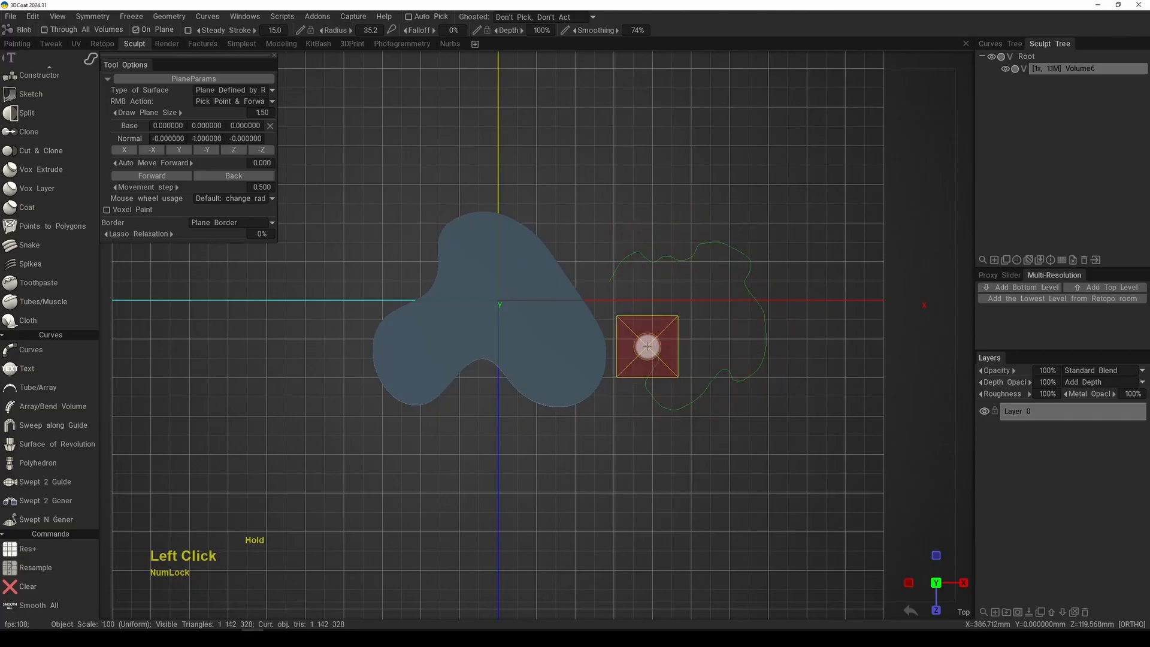
left_click_drag(618, 301, 620, 290)
Step: Examine the irregular shape's outline and side walls up close from several angles, comparing them with the three-lobed shape
middle_click_drag(731, 256, 617, 275)
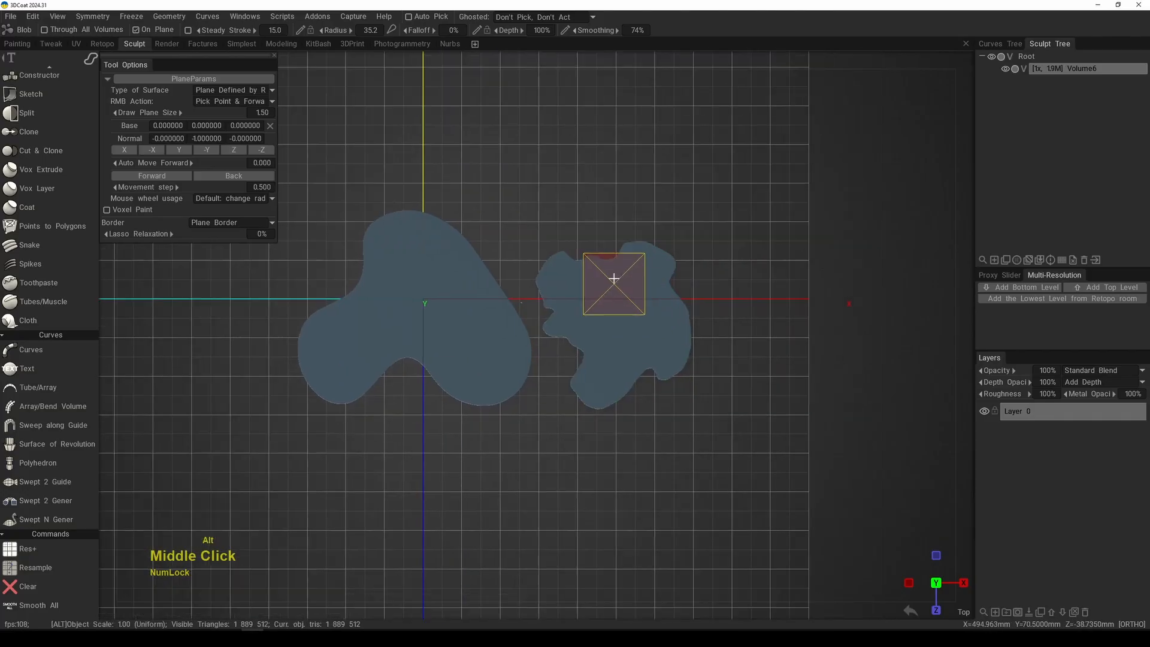
right_click_drag(616, 275, 731, 316)
left_click_drag(732, 316, 651, 219, "alt")
right_click_drag(651, 219, 656, 387, "alt")
middle_click_drag(702, 264, 663, 321, "alt")
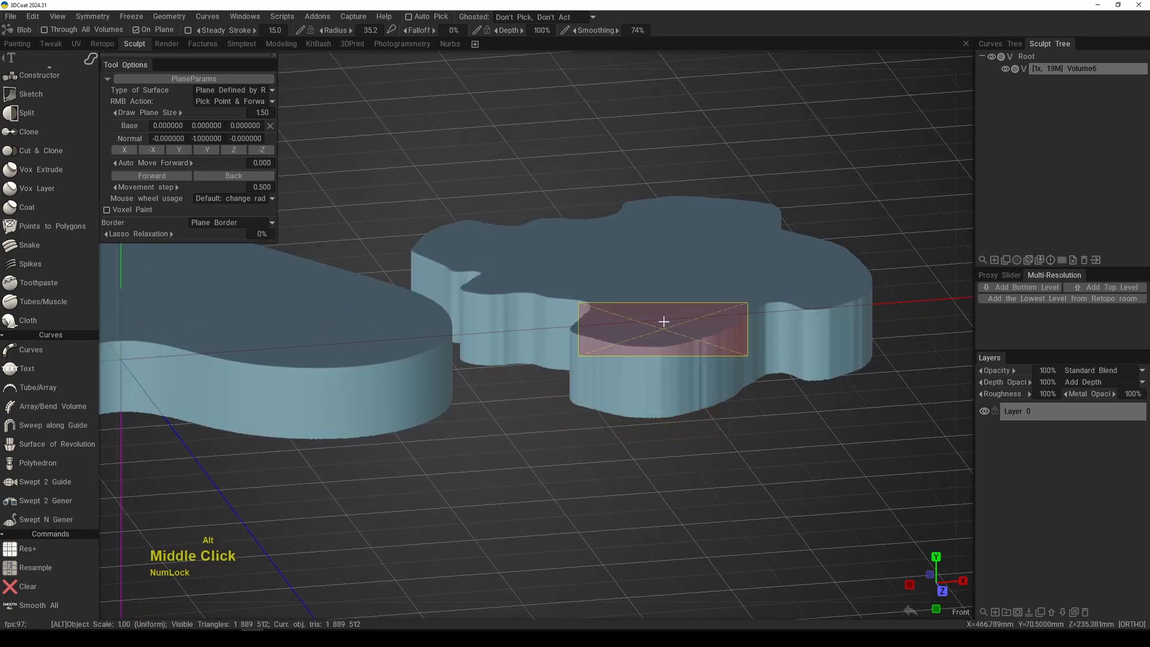
key("f")
left_click_drag(706, 318, 631, 328, "alt")
right_click_drag(631, 329, 675, 421, "alt")
left_click_drag(675, 421, 541, 387, "alt")
middle_click_drag(540, 386, 599, 335, "alt")
left_click_drag(599, 335, 680, 335, "alt")
middle_click_drag(680, 336, 721, 329, "alt")
left_click_drag(721, 329, 643, 342, "alt")
Step: Pick a tilted drawing plane on the irregular shape and draw a lasso shape with several pointed fingers rising from it
right_click(606, 342)
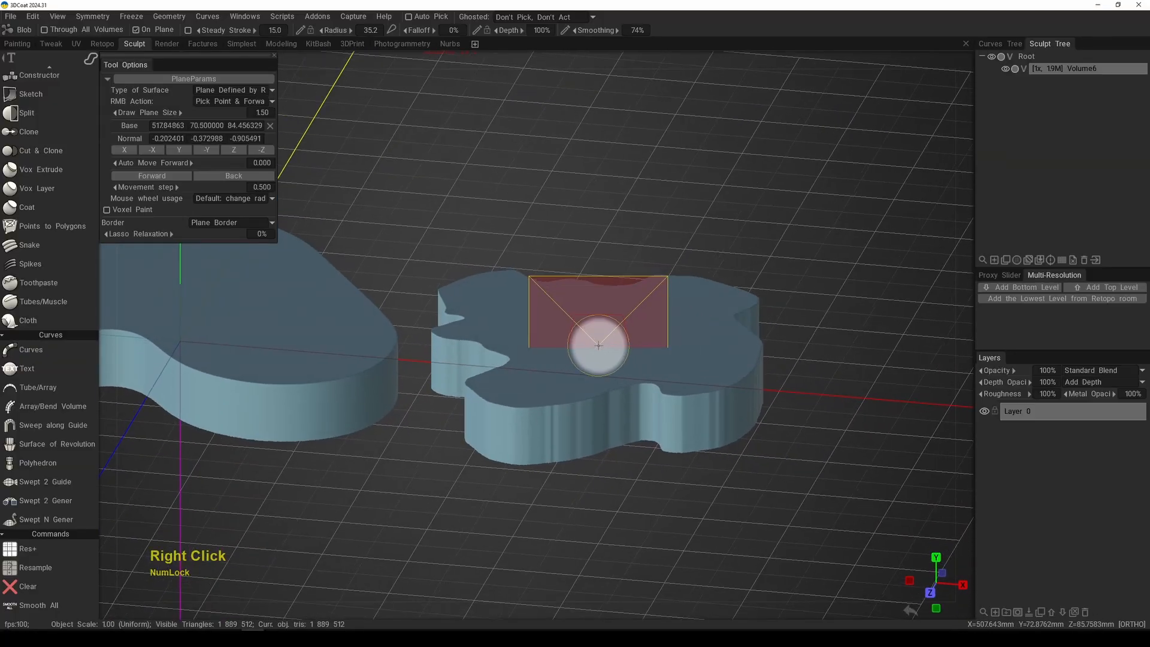
mouse_move(551, 370)
left_mouse_down()
mouse_move(583, 309)
mouse_move(736, 218)
mouse_move(682, 281)
mouse_move(763, 303)
mouse_move(726, 364)
mouse_move(703, 393)
mouse_move(618, 408)
mouse_move(617, 395)
left_mouse_up()
right_click_drag(622, 367, 606, 359, "alt")
mouse_move(605, 360)
left_mouse_down("alt")
mouse_move(726, 368)
mouse_move(762, 350)
mouse_move(638, 348)
mouse_move(659, 351)
left_mouse_up("alt")
right_click_drag(659, 350, 653, 324, "alt")
Step: Set the Lasso Relaxation to 100% and draw a larger fingered lasso shape on the tilted plane across the three-lobed shape
left_click_drag(124, 234, 141, 235)
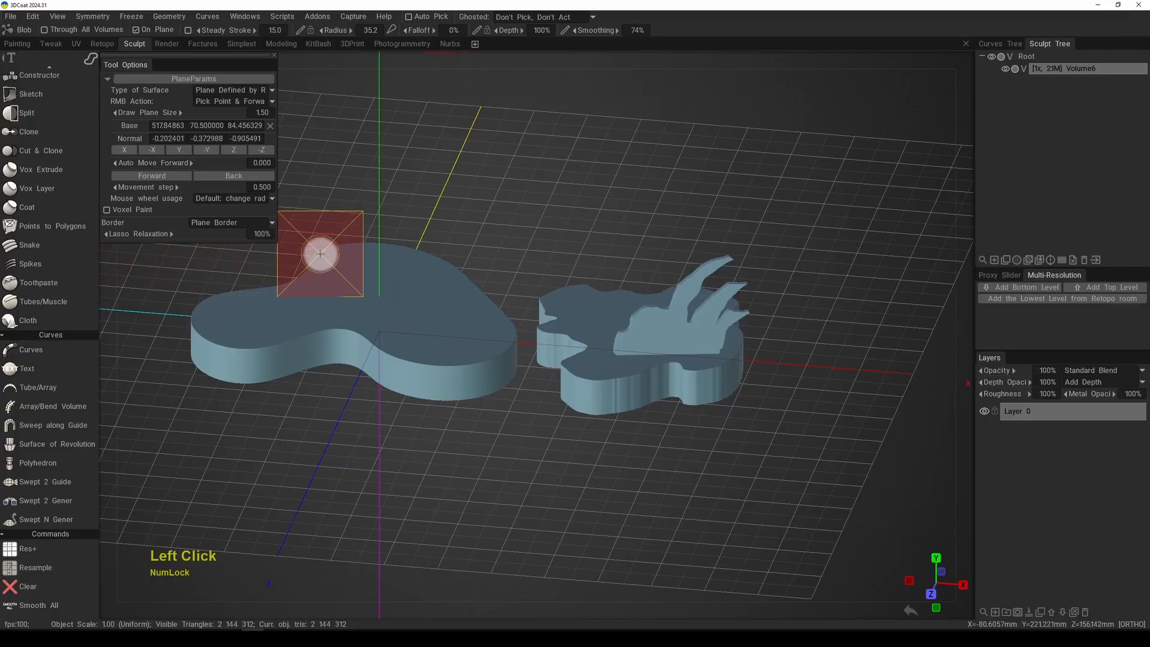
mouse_move(423, 321)
left_mouse_down()
mouse_move(492, 234)
mouse_move(500, 300)
mouse_move(577, 262)
mouse_move(621, 270)
mouse_move(527, 373)
mouse_move(436, 372)
left_mouse_up()
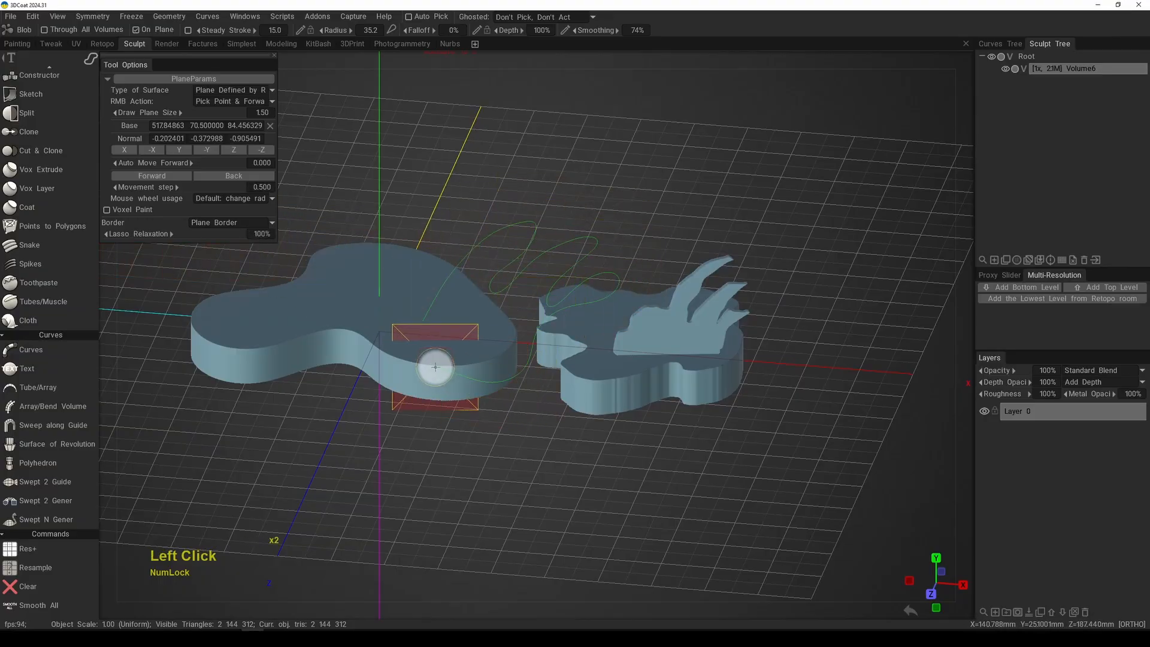
mouse_move(457, 282)
left_mouse_down("alt")
mouse_move(562, 293)
mouse_move(585, 270)
left_mouse_up("alt")
right_click_drag(585, 270, 584, 323, "alt")
left_click_drag(584, 323, 503, 372, "alt")
middle_click_drag(503, 371, 583, 282, "alt")
right_click_drag(584, 282, 564, 296, "alt")
middle_click_drag(564, 297, 592, 317)
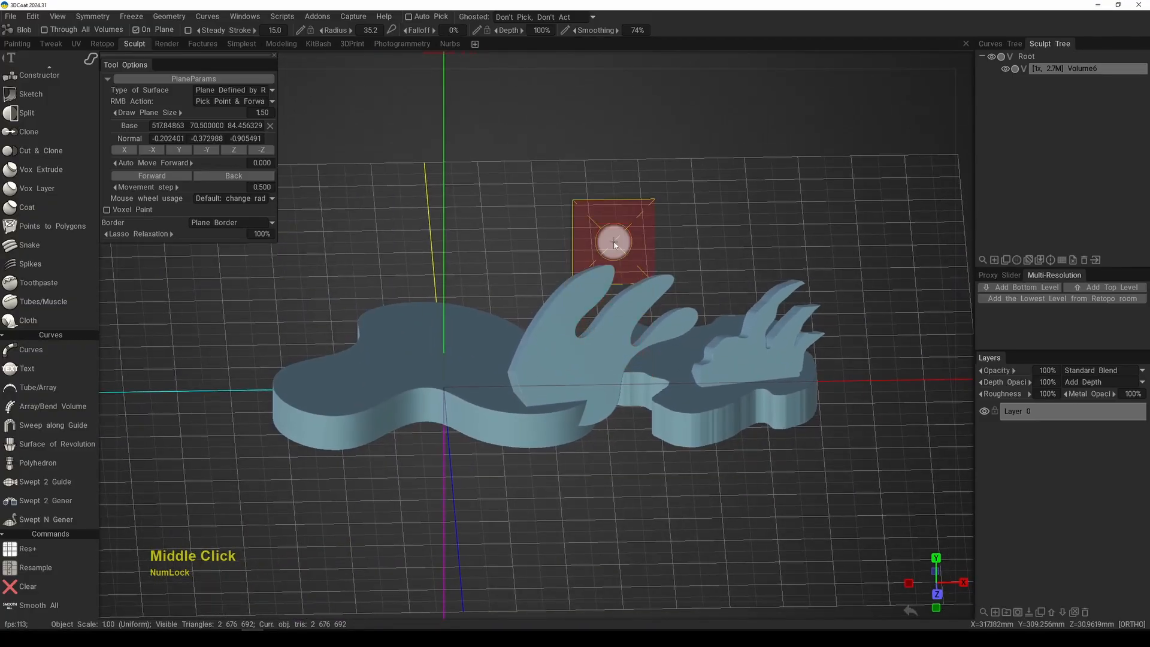
Step: Clear the volume, then switch to the rectangle stroke with the drawing plane's base reset to 0, 0, 0
key("KP_7")
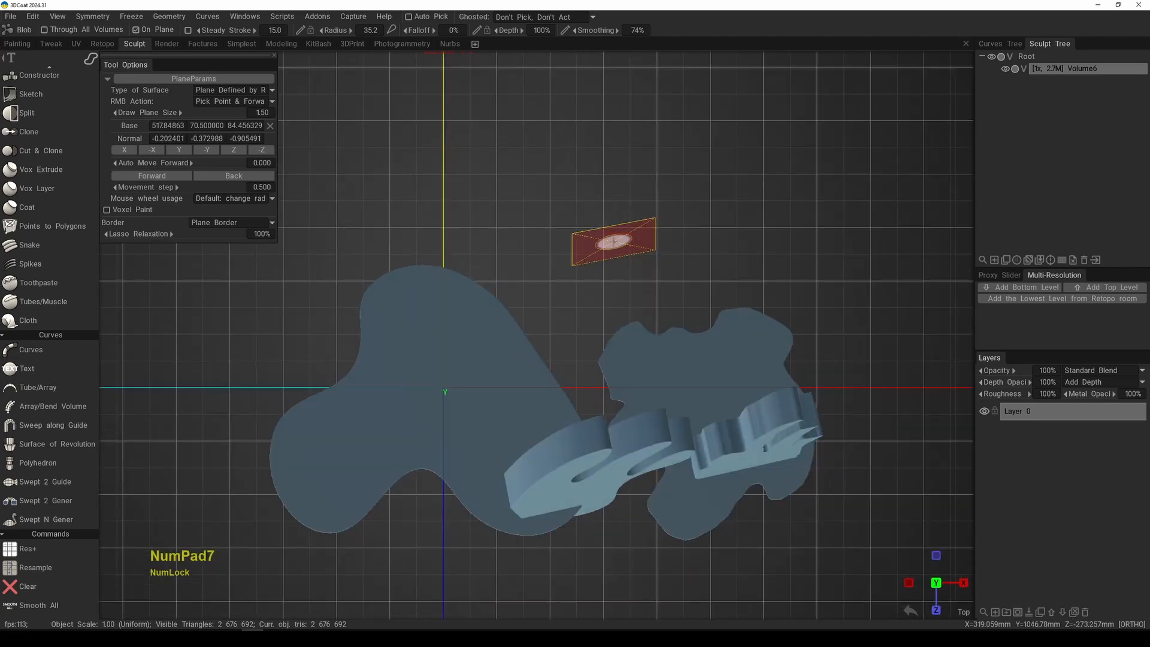
right_click_drag(603, 441, 547, 329)
middle_click_drag(546, 329, 642, 321)
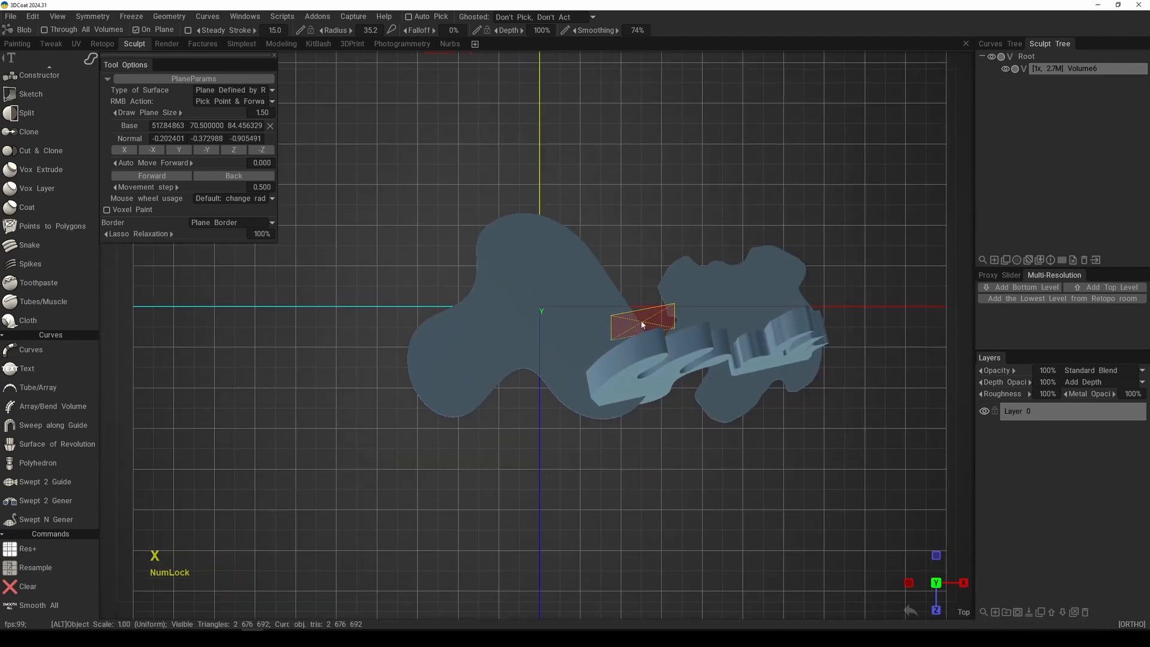
key("x")
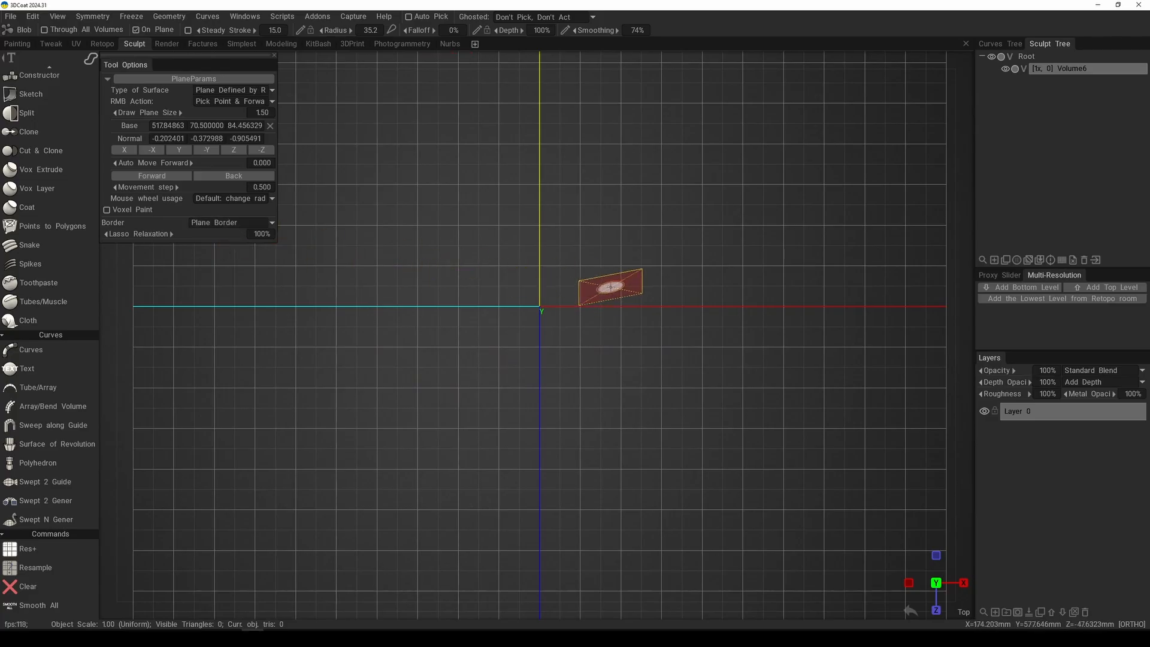
key("e")
left_click(636, 268)
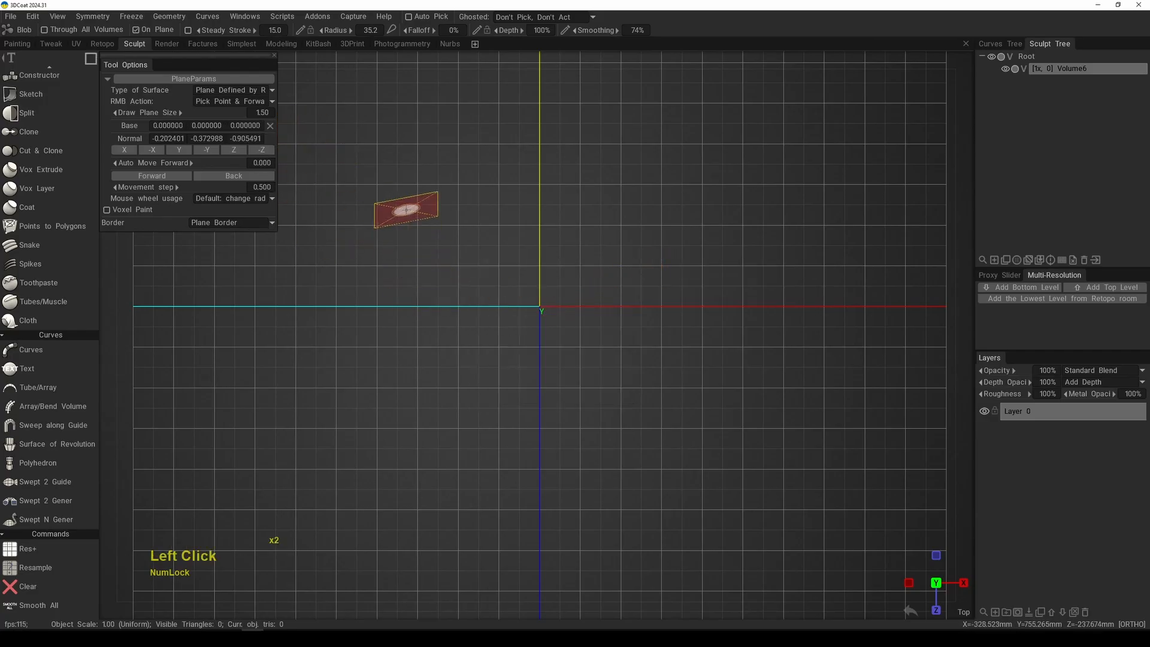
Step: Draw a square over the origin from the top view using the tilted plane normal, and inspect the slab's slant
mouse_move(409, 215)
left_mouse_down()
mouse_move(611, 442)
mouse_move(663, 453)
left_mouse_up()
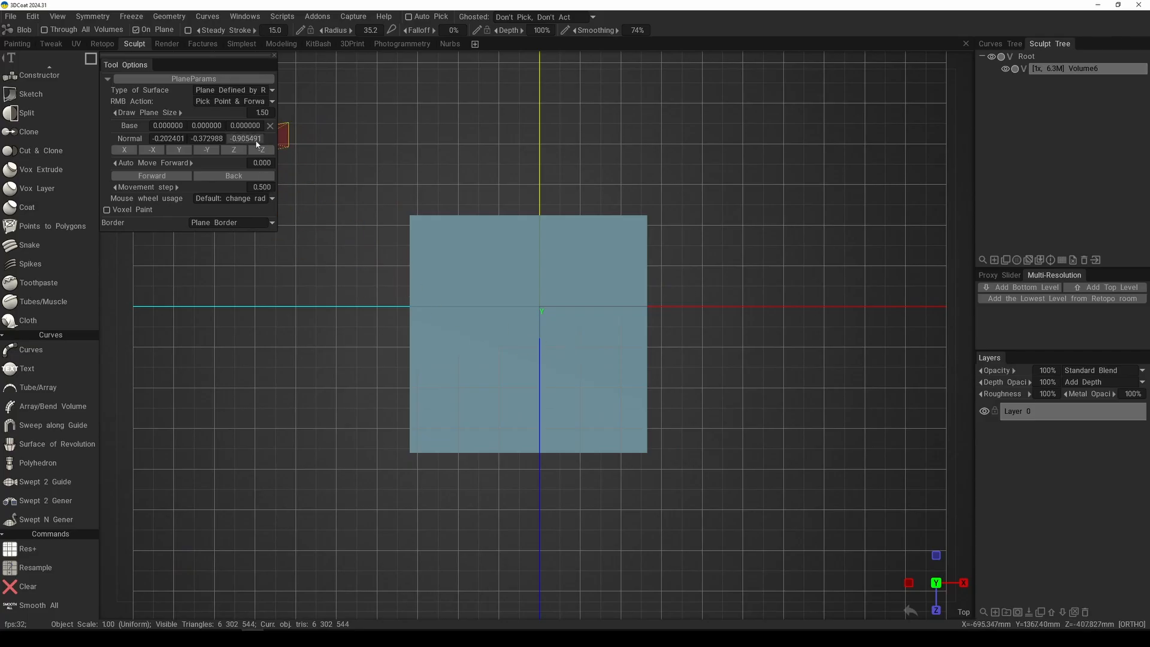
middle_click_drag(602, 299, 649, 318, "alt")
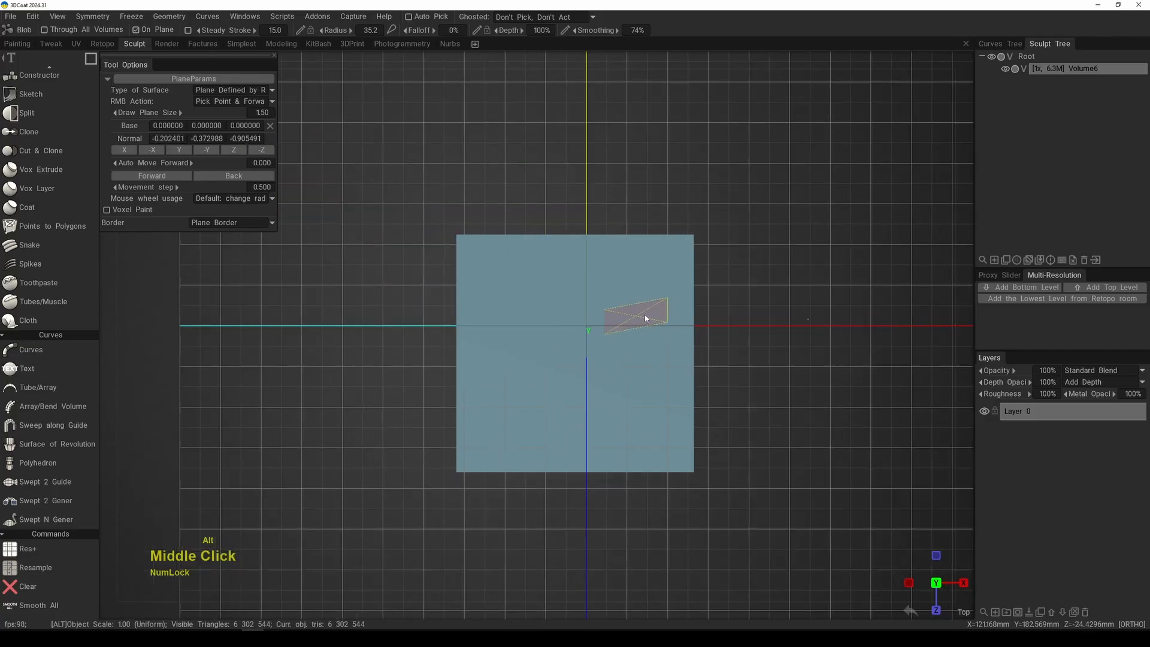
left_click_drag(649, 318, 667, 313, "alt")
mouse_move(667, 313)
right_mouse_down("alt")
mouse_move(631, 300)
mouse_move(650, 324)
right_mouse_up("alt")
mouse_move(650, 323)
left_mouse_down("alt")
mouse_move(638, 299)
mouse_move(587, 282)
mouse_move(695, 300)
mouse_move(807, 287)
mouse_move(742, 295)
left_mouse_up("alt")
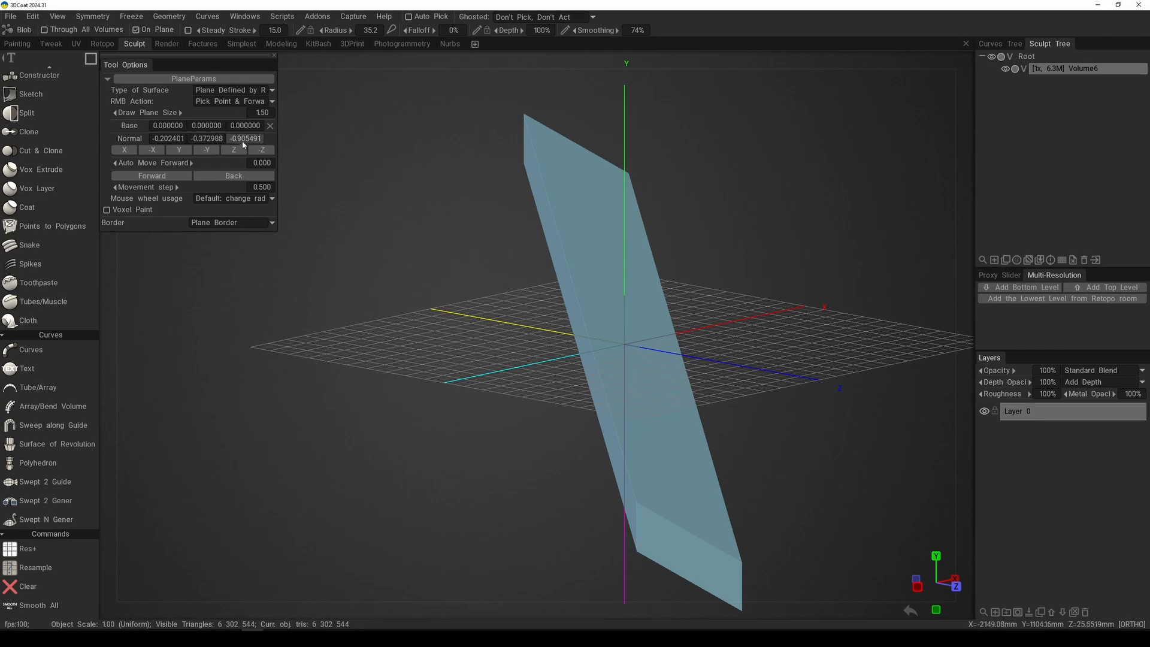
left_click_drag(441, 192, 533, 214, "alt")
right_click_drag(612, 242, 642, 326, "alt")
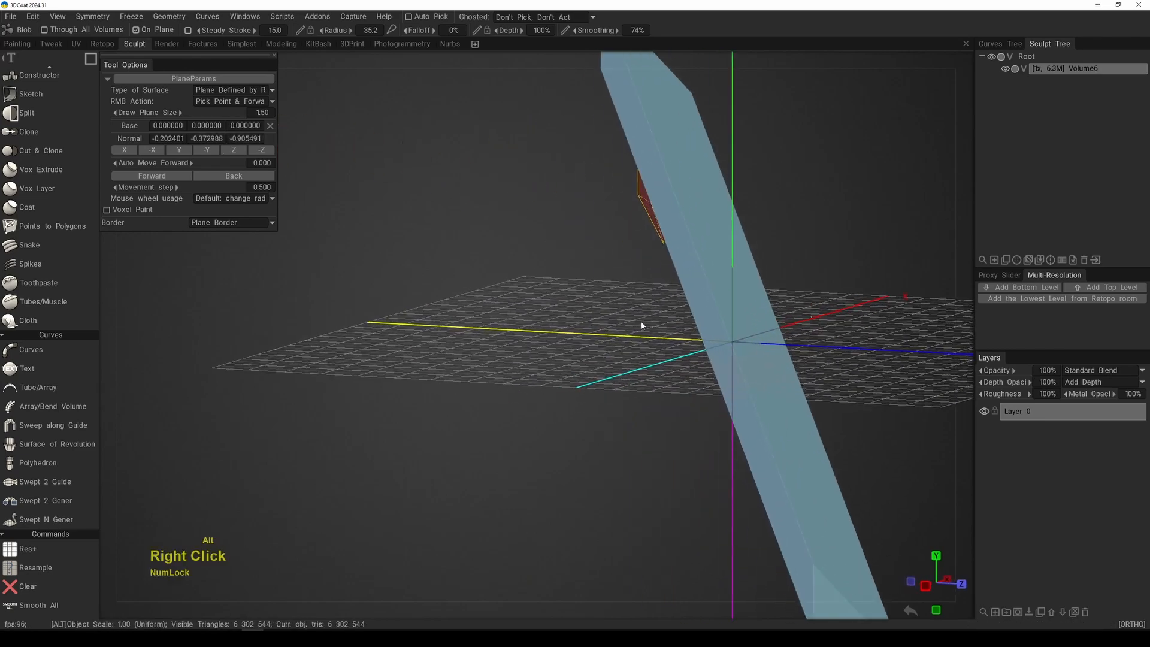
left_click_drag(642, 326, 753, 259, "alt")
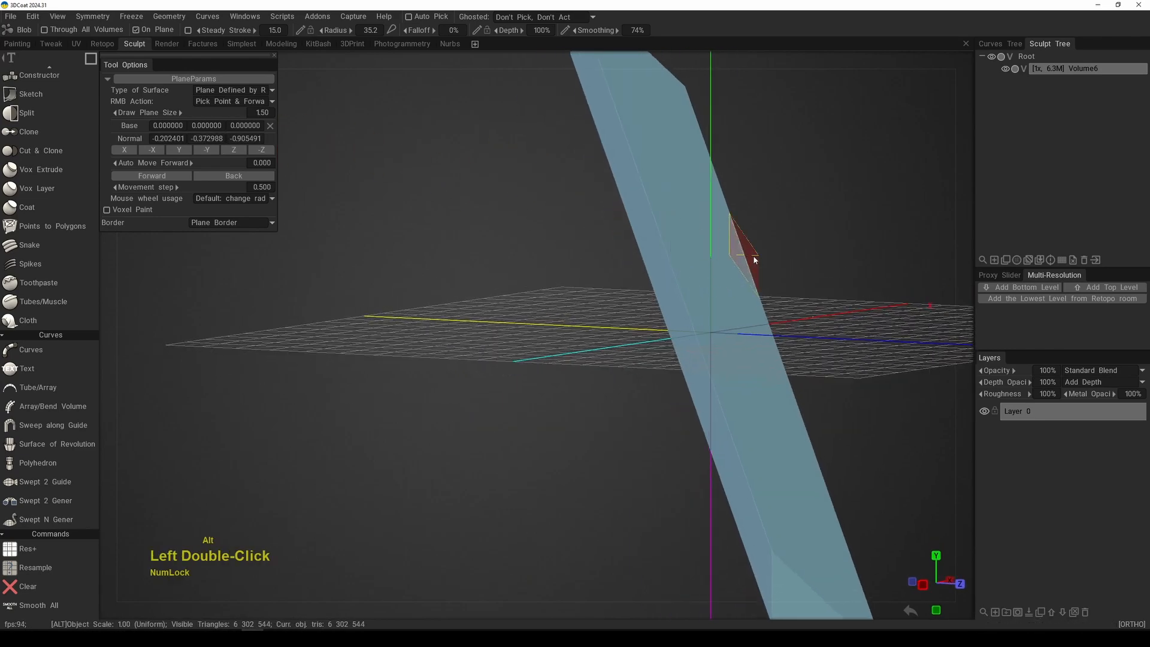
Step: Set the drawing plane's normal to Y and compare the plane's orientation with the slanted slab
middle_click_drag(778, 252, 405, 205, "alt")
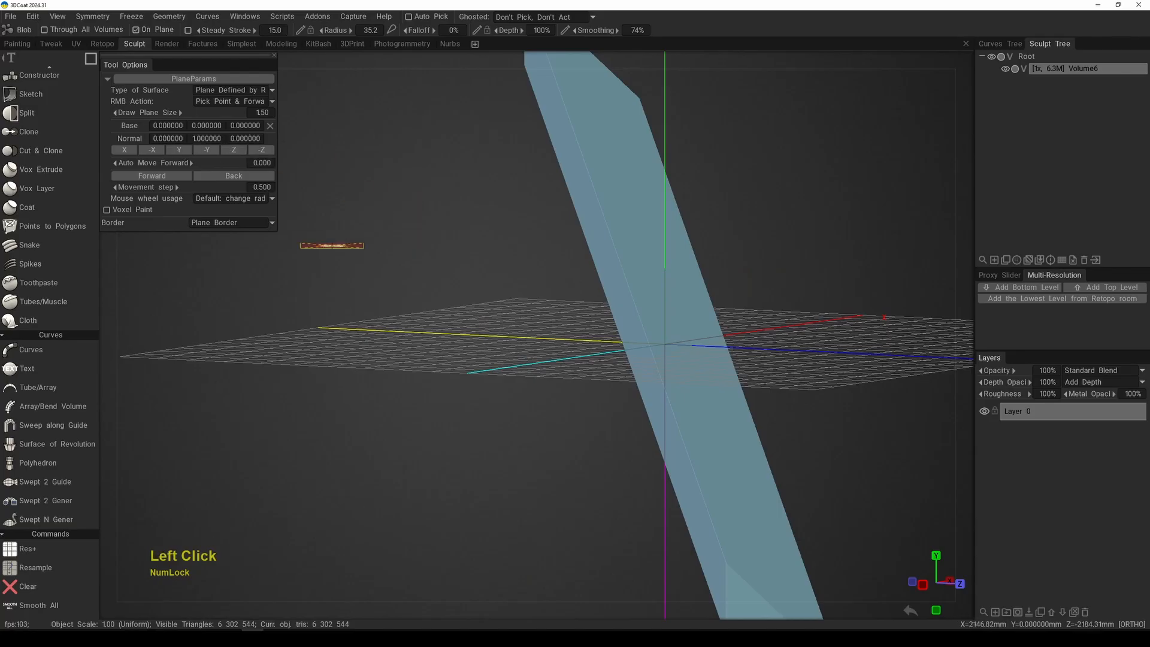
middle_click_drag(510, 335, 521, 317, "alt")
right_click_drag(521, 318, 389, 264, "alt")
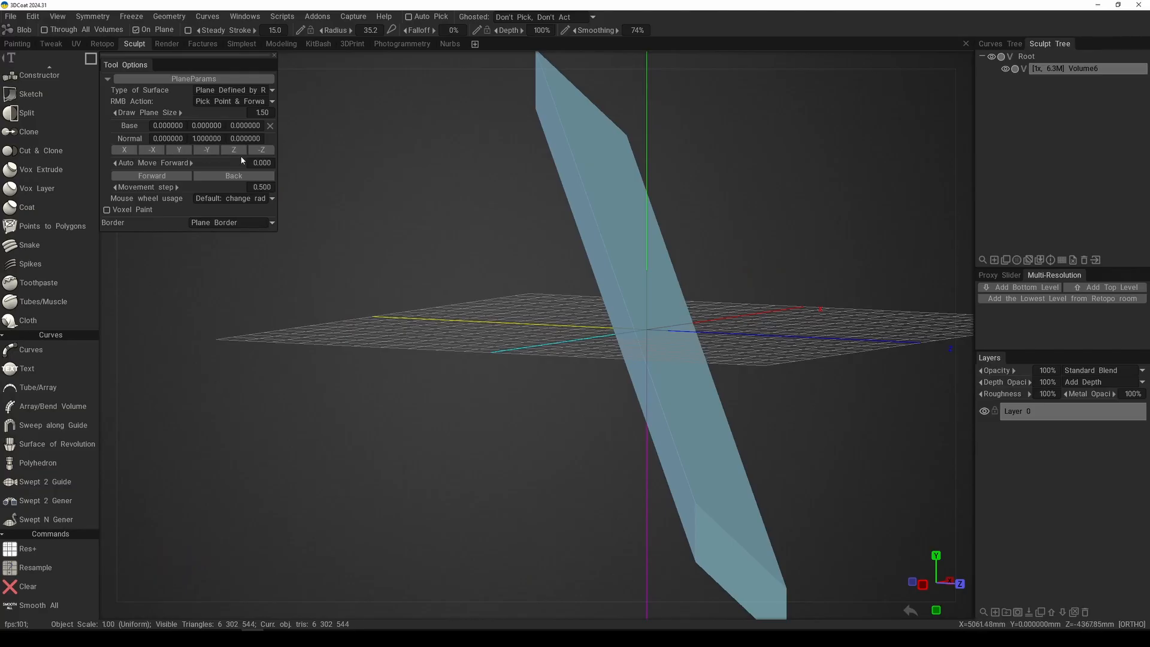
middle_click_drag(490, 343, 483, 344, "alt")
right_click_drag(483, 344, 542, 335, "alt")
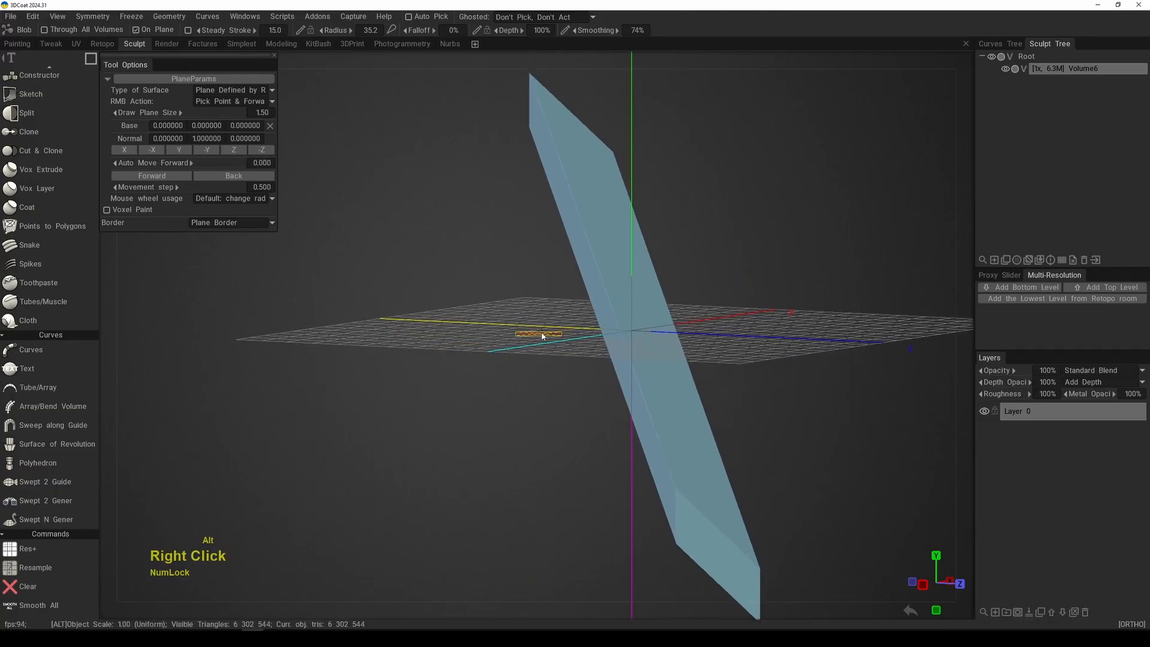
Step: Clear the slanted slab and draw a square of about 589 mm per side centred on the origin in top view
key("x")
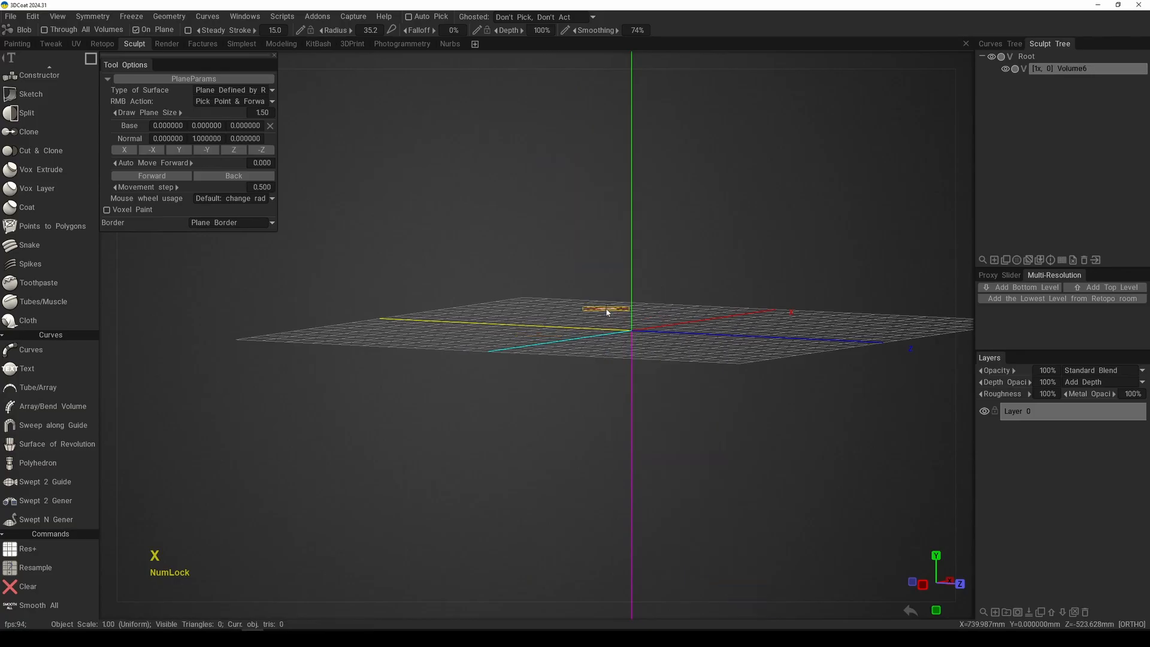
key("KP_7")
middle_click_drag(607, 312, 577, 380, "alt")
right_click_drag(577, 381, 574, 398, "alt")
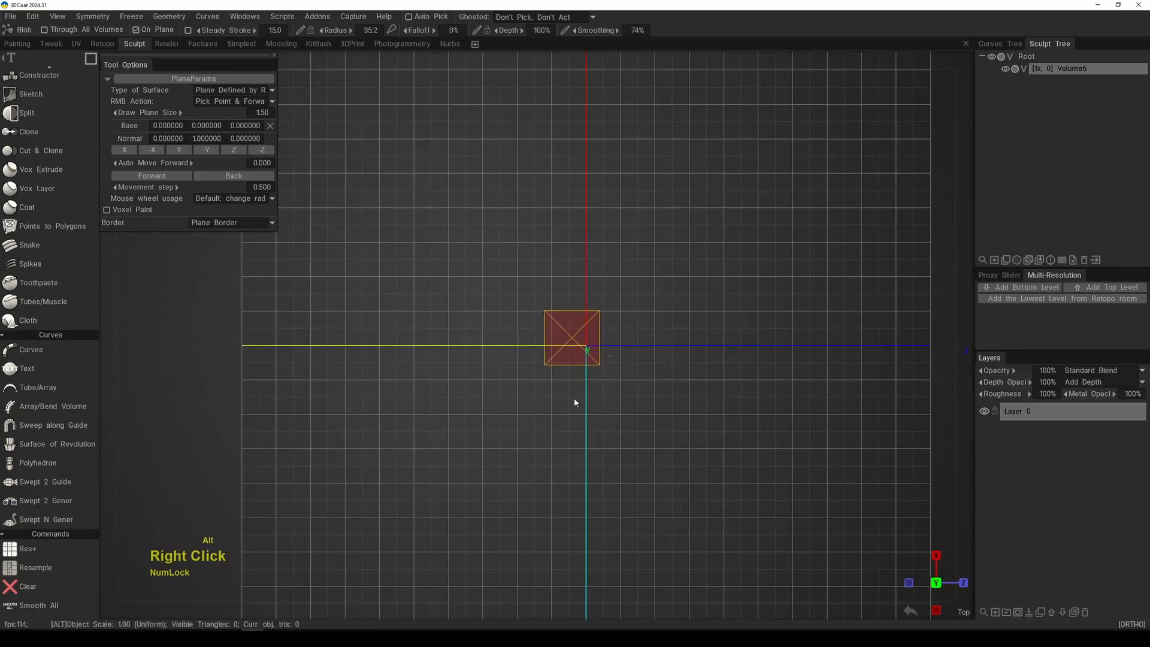
middle_click_drag(573, 398, 555, 388, "alt")
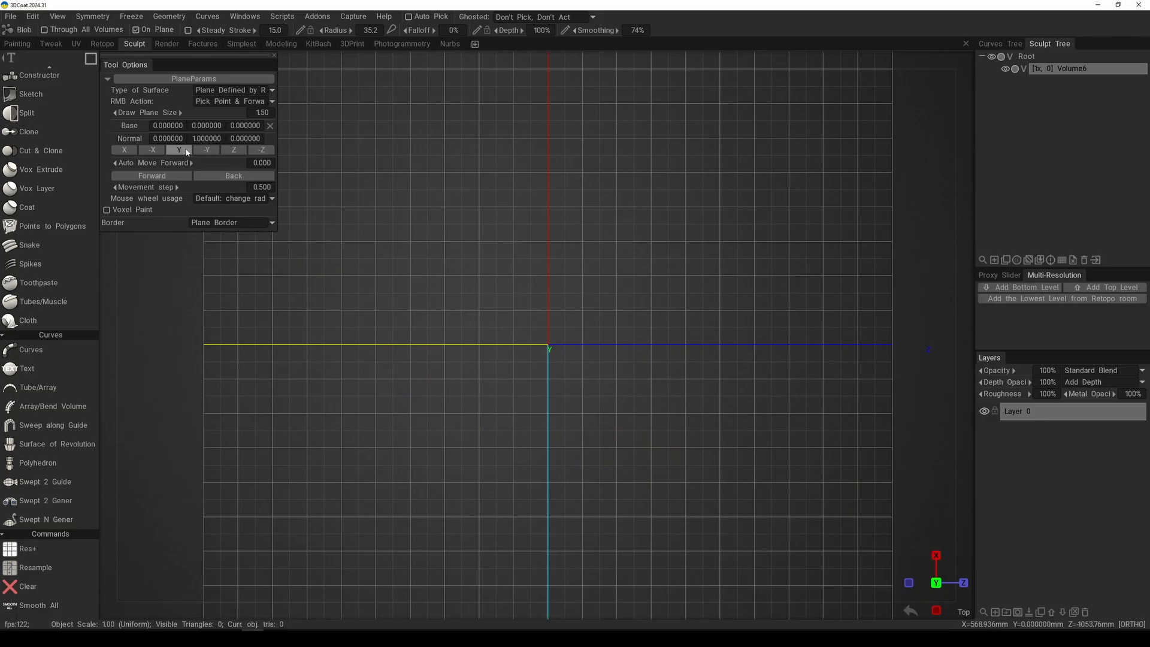
left_click_drag(546, 343, 674, 450)
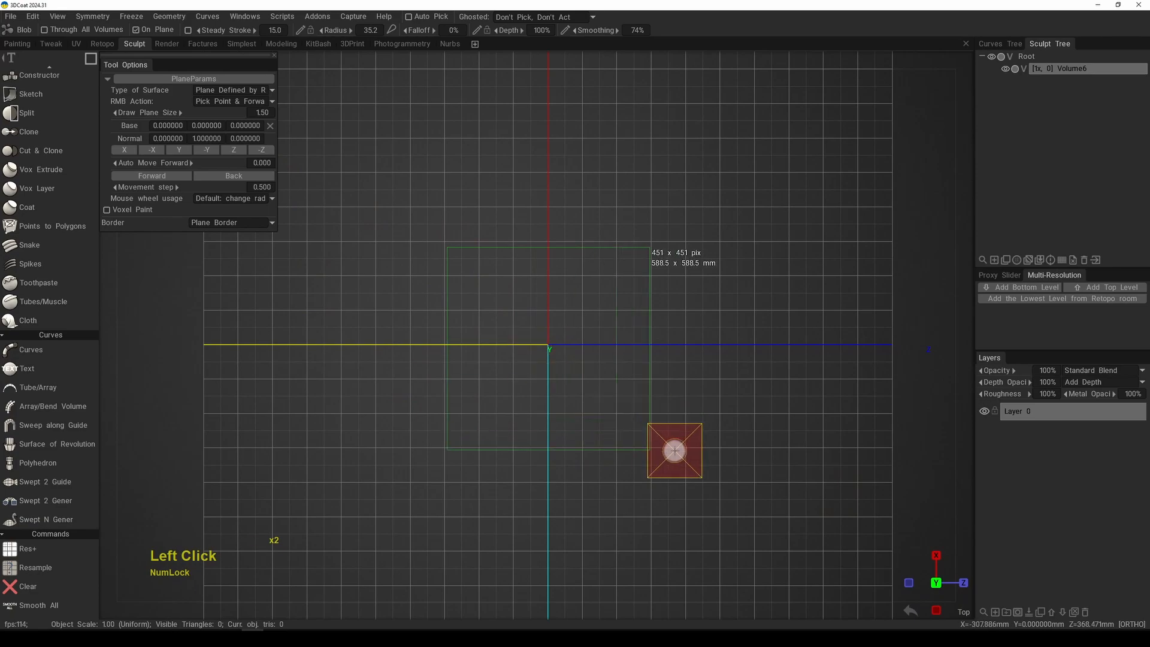
Step: Examine the square slab from angled views to see on which side of the grid it was built
right_click(635, 359)
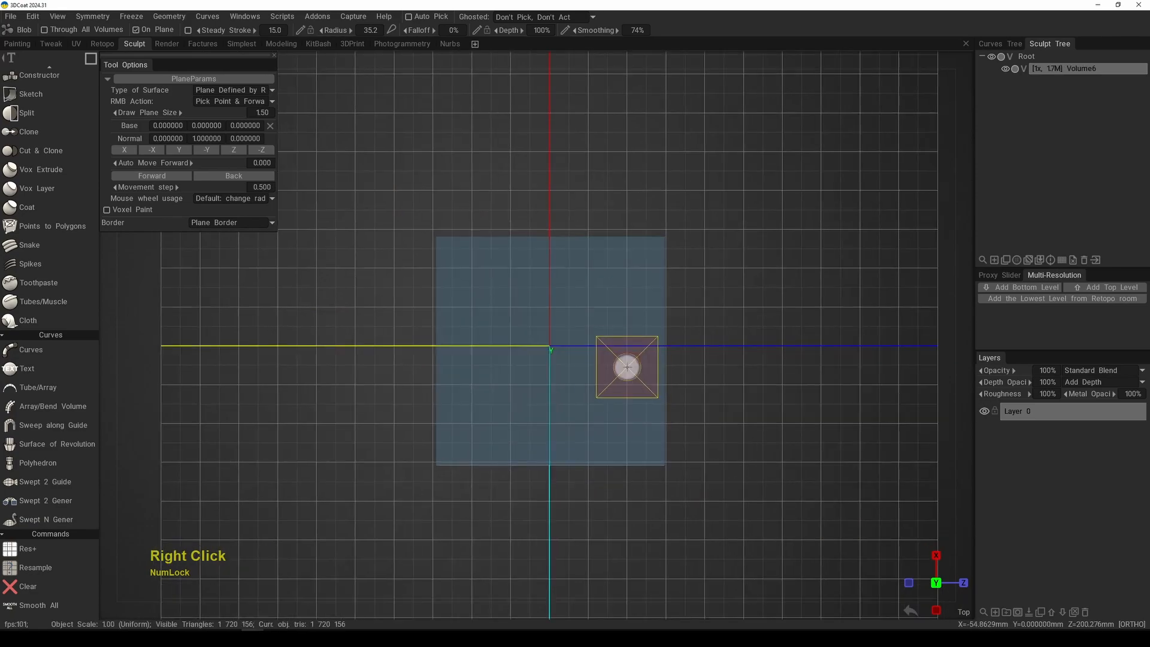
left_click_drag(625, 371, 658, 270, "alt")
middle_click_drag(658, 270, 650, 222, "alt")
right_click_drag(650, 223, 674, 297, "alt")
left_click_drag(675, 297, 695, 277, "alt")
middle_click_drag(695, 276, 709, 319, "alt")
right_click_drag(709, 319, 722, 309, "alt")
mouse_move(721, 308)
left_mouse_down("alt")
mouse_move(742, 299)
mouse_move(707, 278)
left_mouse_up("alt")
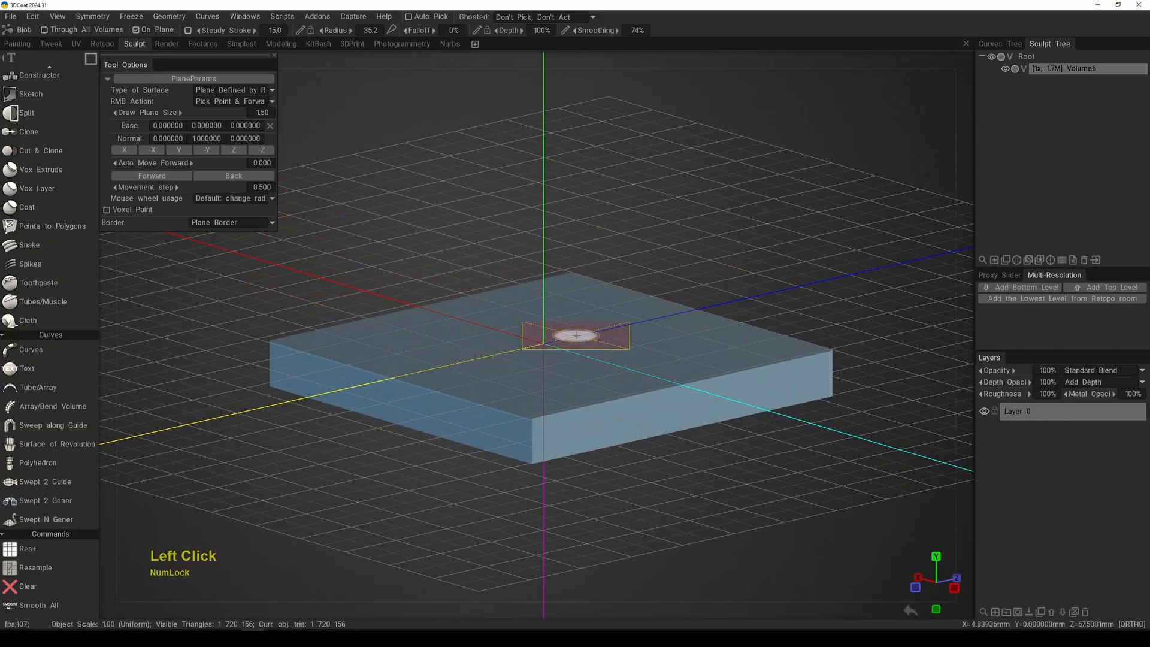
Step: Compare the slab's extrusion direction with the Y axis and the drawing plane's normal
middle_click_drag(576, 336, 567, 316)
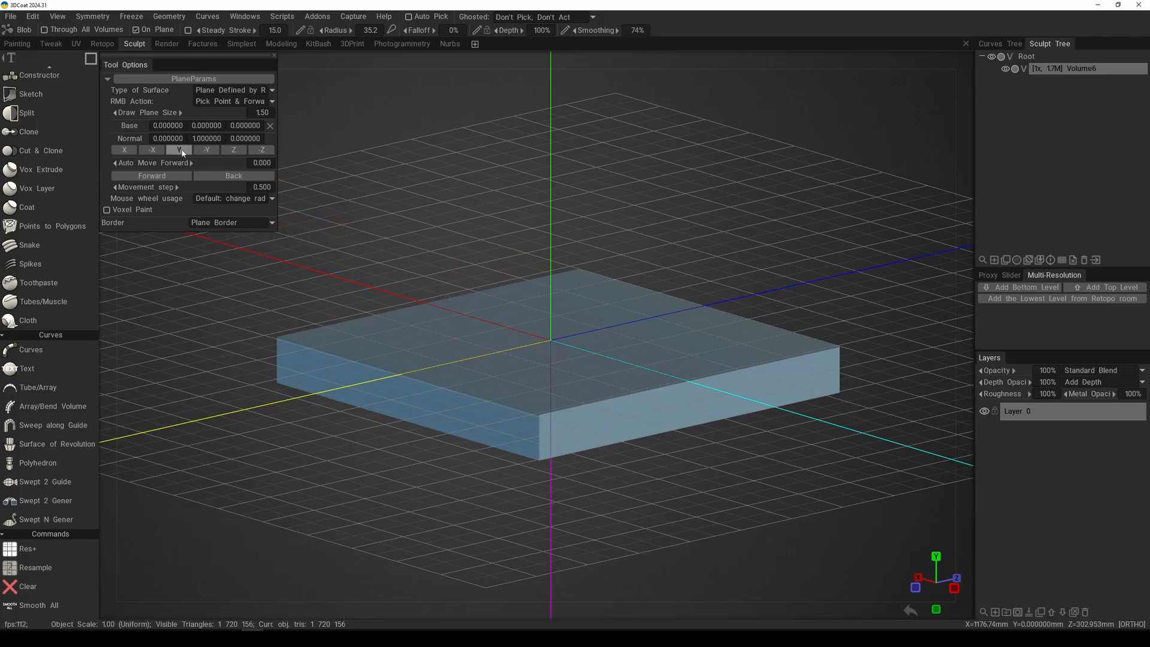
middle_click(624, 355)
right_click_drag(636, 311, 588, 336, "alt")
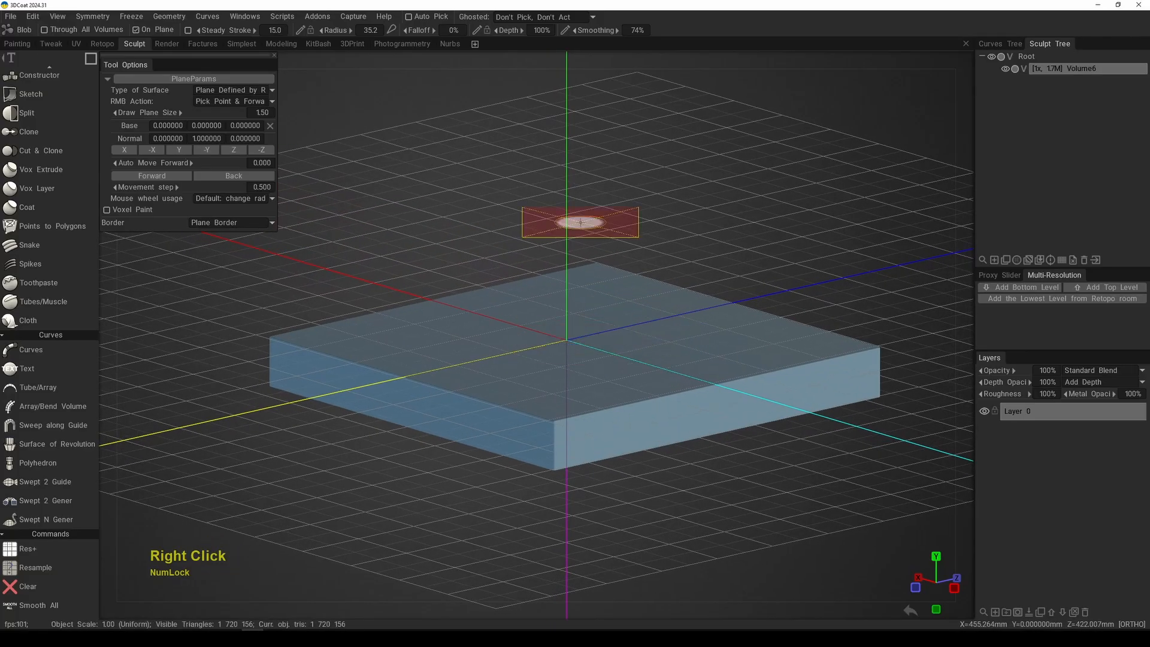
right_click_drag(574, 239, 566, 154, "alt")
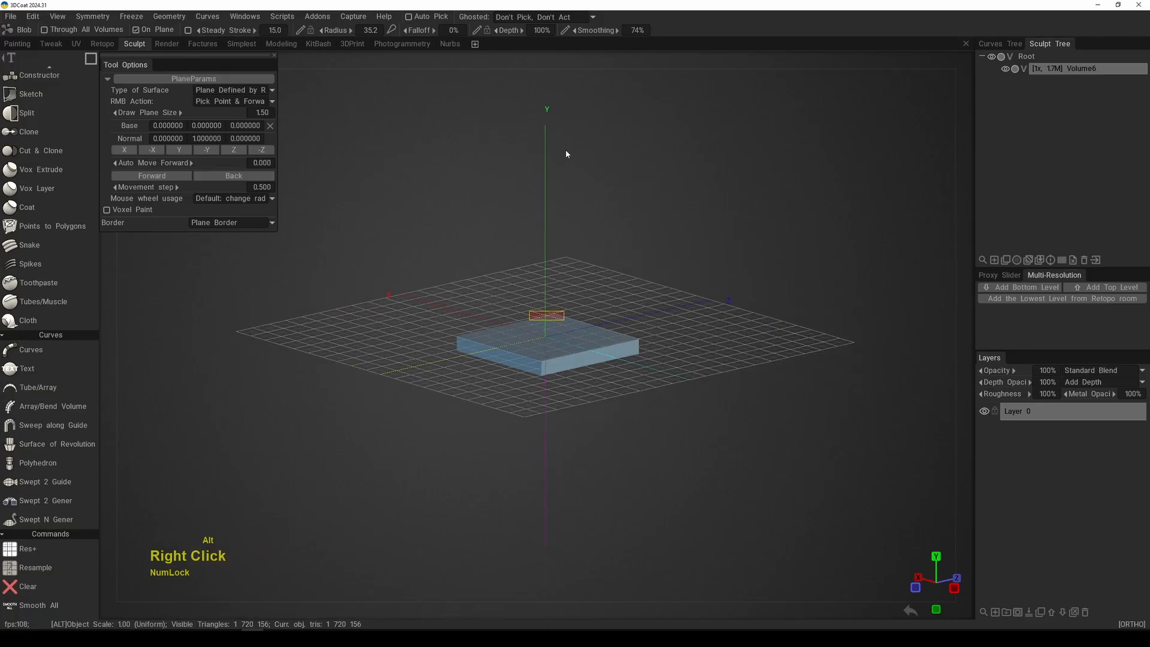
right_click_drag(552, 224, 595, 357, "alt")
left_click_drag(595, 357, 641, 358, "alt")
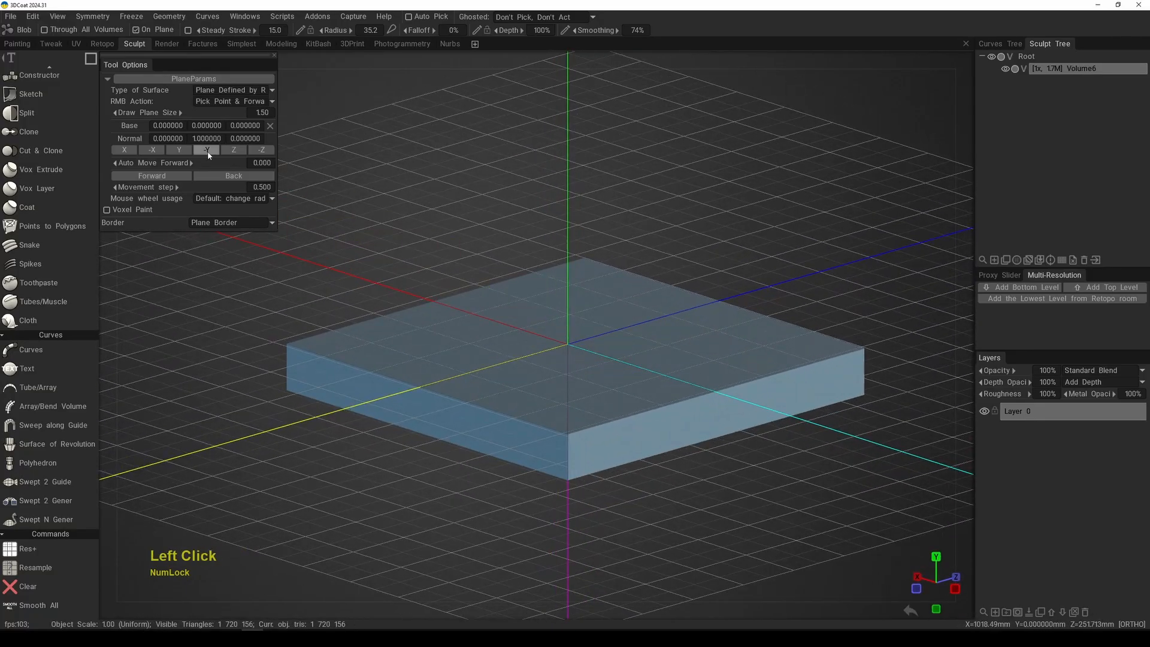
middle_click_drag(501, 366, 615, 354, "alt")
right_click_drag(616, 354, 647, 351, "alt")
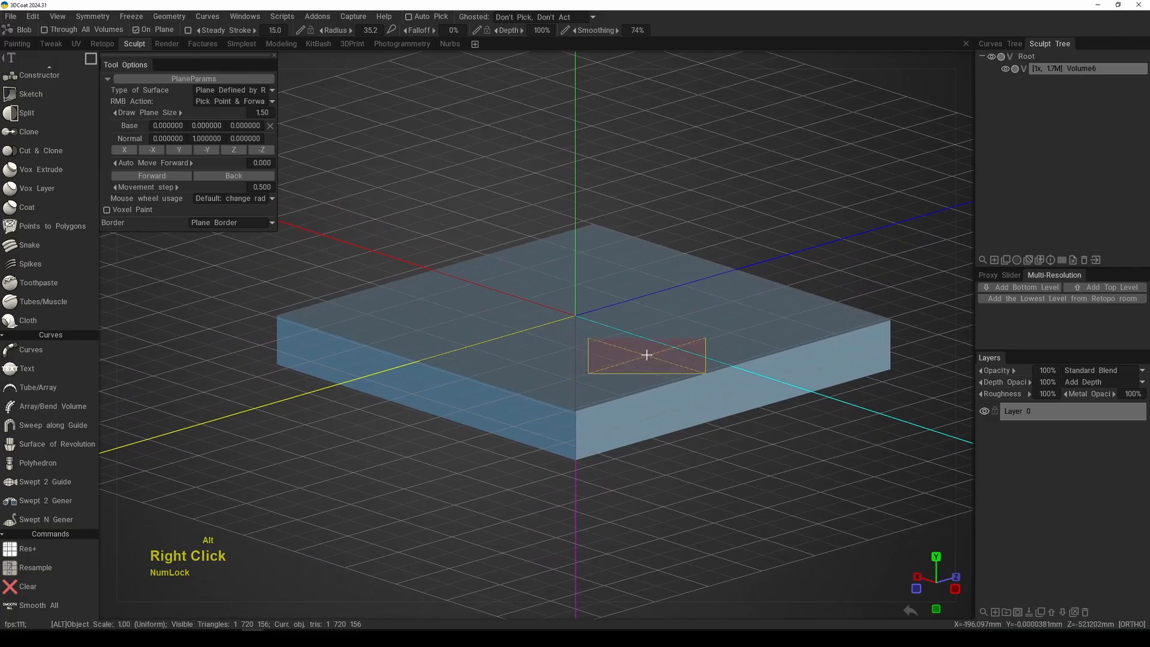
left_click_drag(647, 351, 641, 340, "alt")
Step: Clear the square slab, set the drawing plane's normal to -Y and return to the top view
double_click(634, 281, "alt")
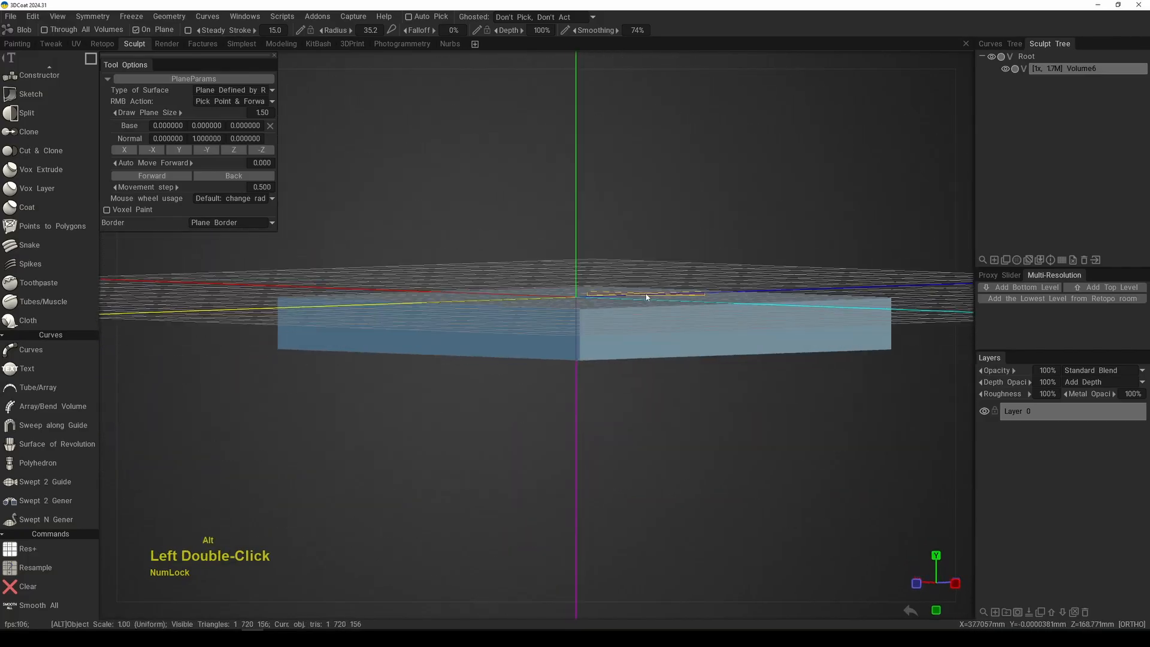
triple_click(639, 271, "alt")
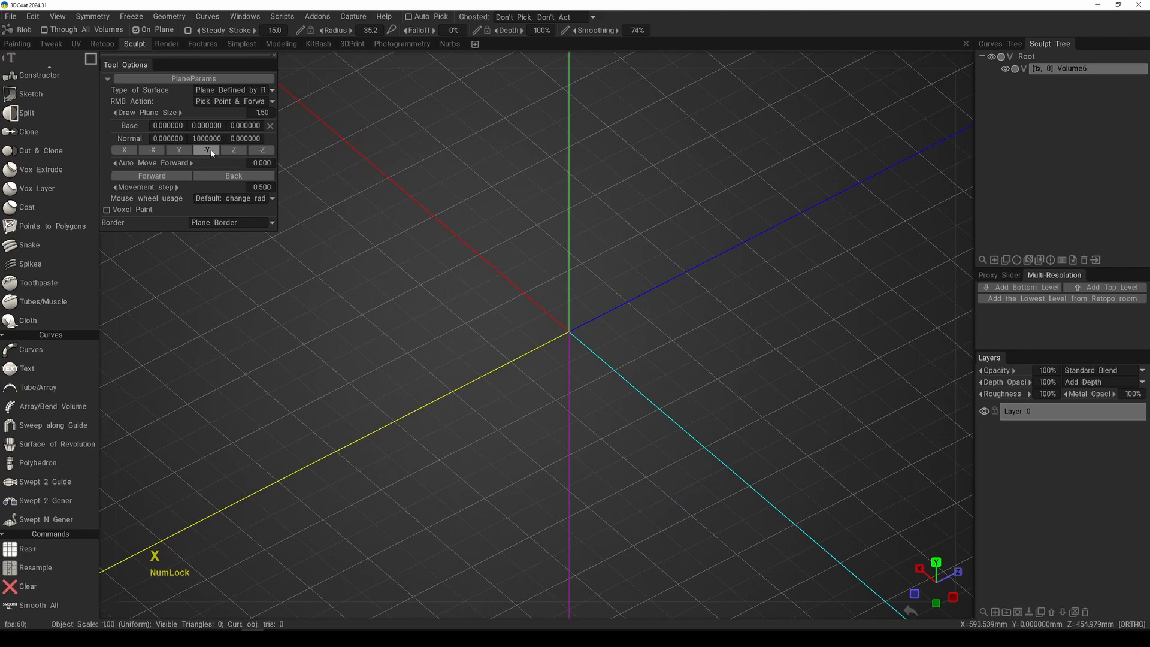
key("KP_7")
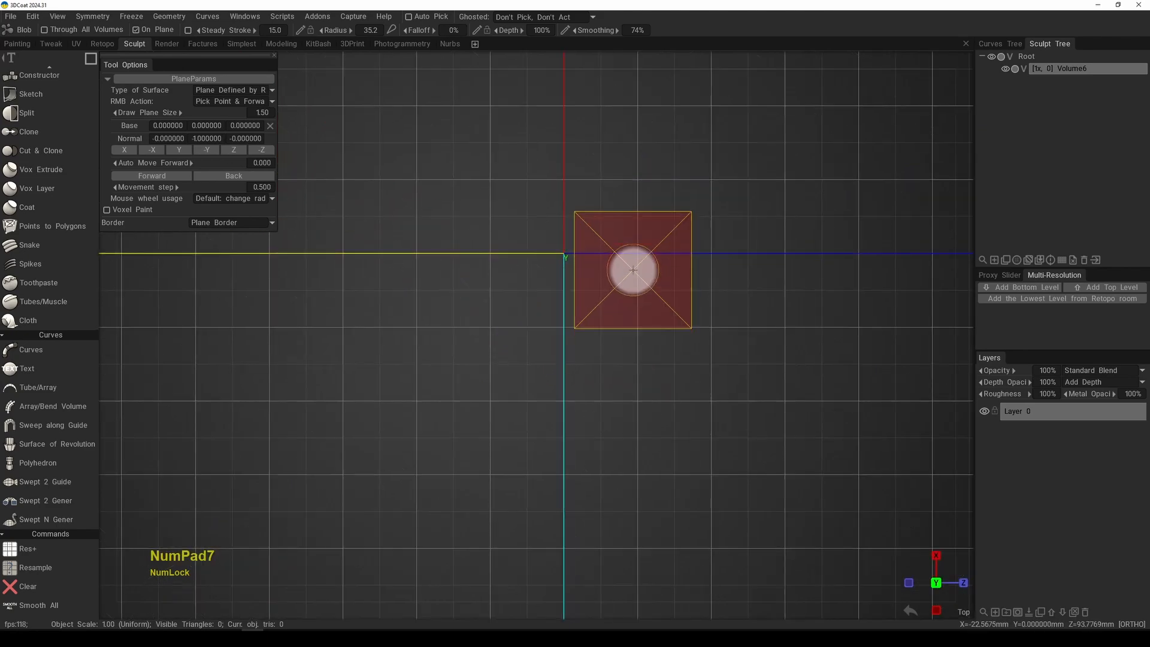
Step: Draw a square slab around the origin in top view with the drawing plane's normal set to -Y
right_click_drag(597, 291, 583, 298, "alt")
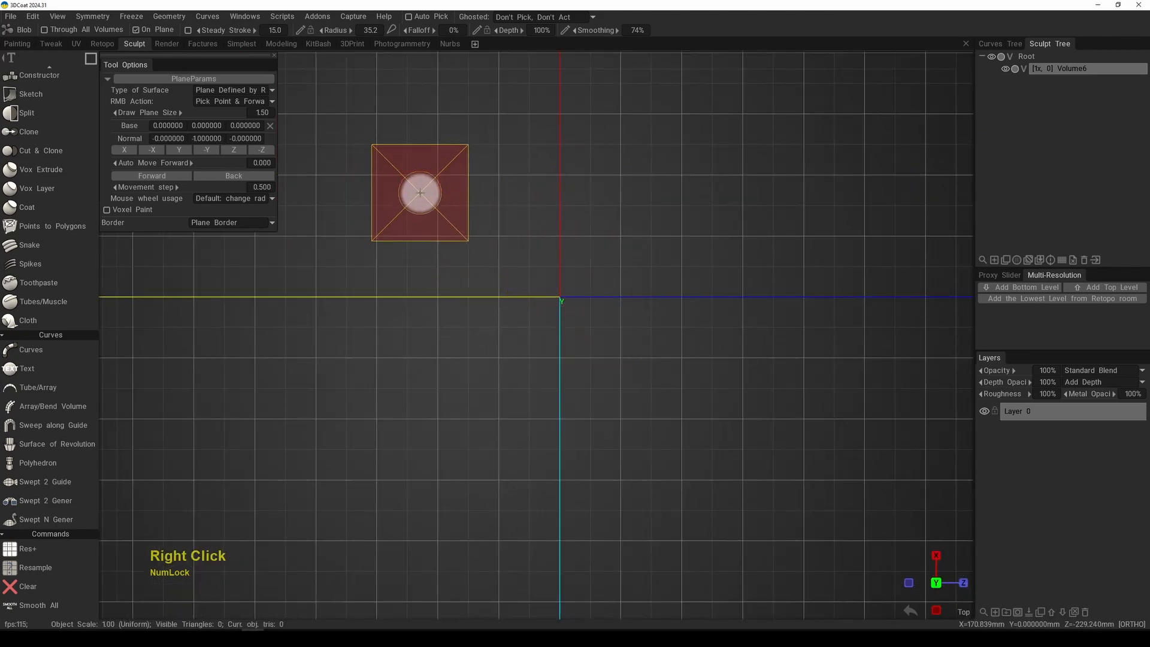
left_click_drag(431, 193, 670, 432)
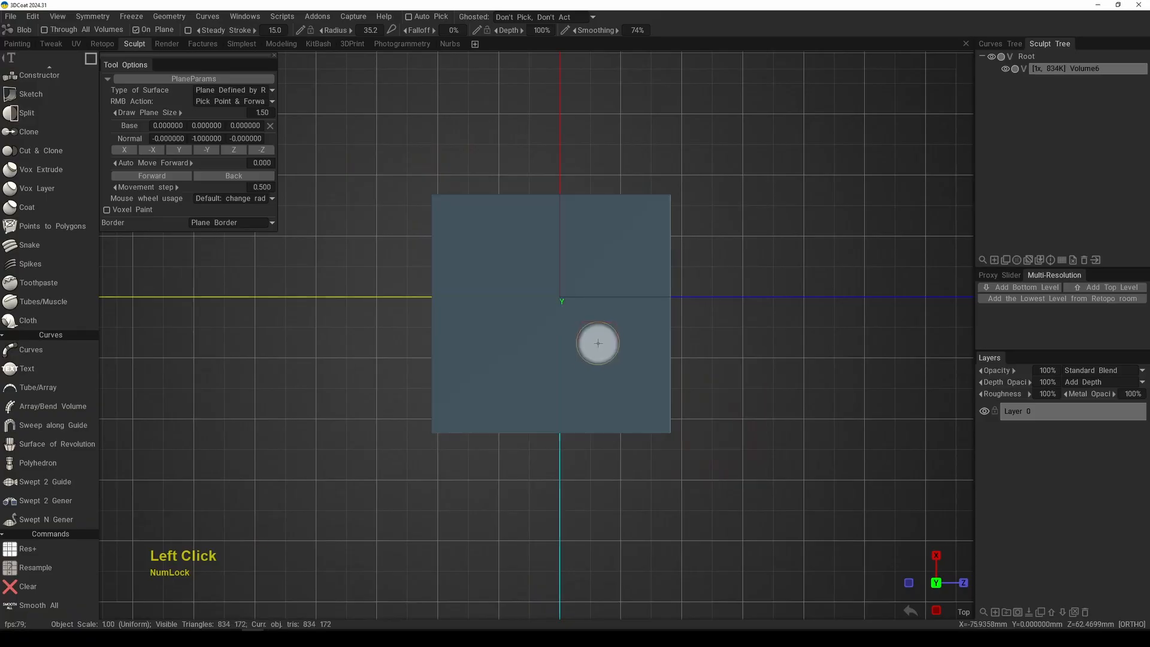
Step: Examine the square slab from angled views to check which side of the grid it extends to and its flat edges
right_click_drag(597, 326, 605, 357, "alt")
left_click_drag(605, 357, 649, 243, "alt")
right_click_drag(649, 243, 662, 313, "alt")
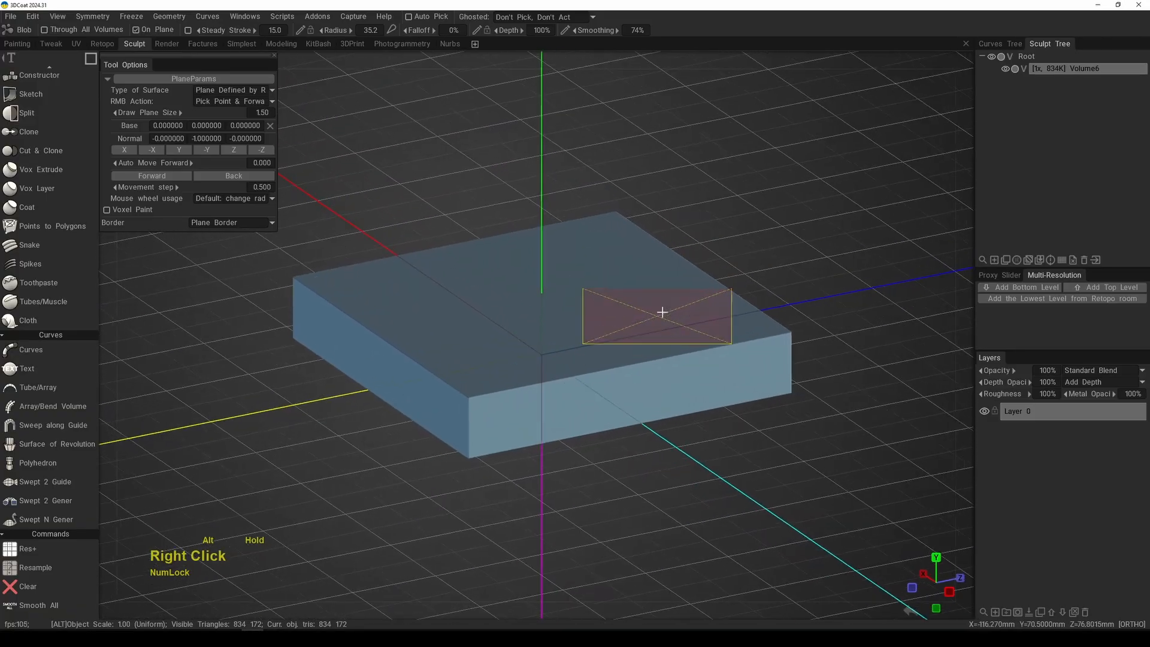
left_click_drag(662, 313, 708, 281, "alt")
right_click_drag(708, 282, 703, 285, "alt")
mouse_move(703, 285)
left_mouse_down("alt")
mouse_move(670, 277)
mouse_move(688, 301)
left_mouse_up("alt")
right_click_drag(688, 301, 656, 279, "alt")
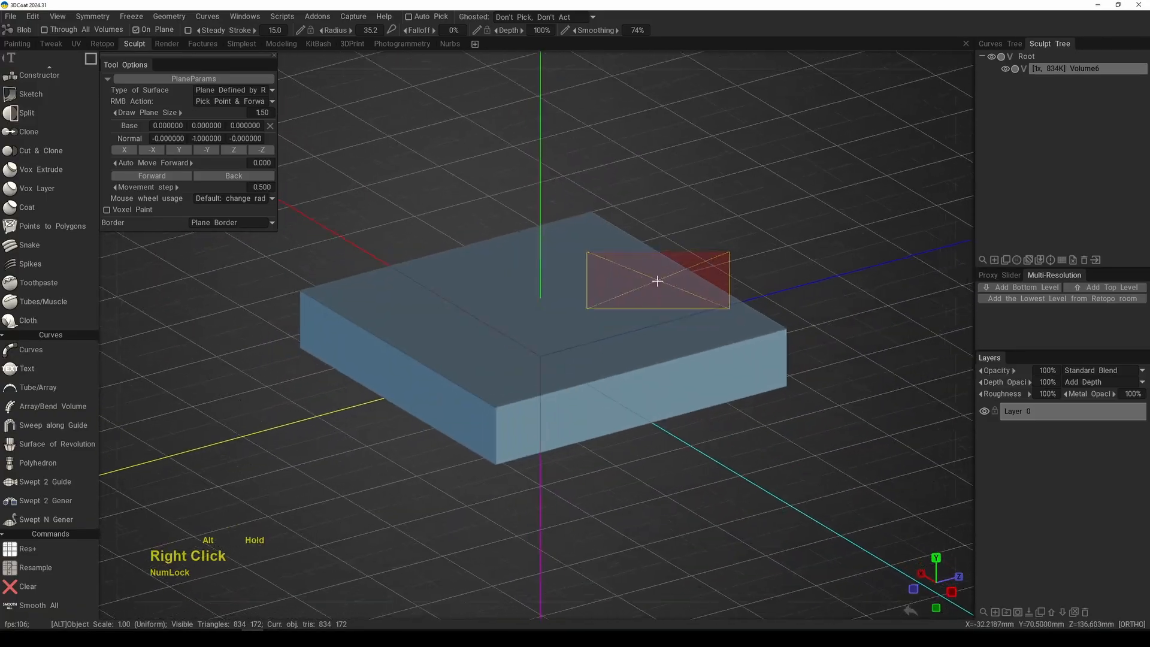
middle_click_drag(666, 297, 678, 296, "alt")
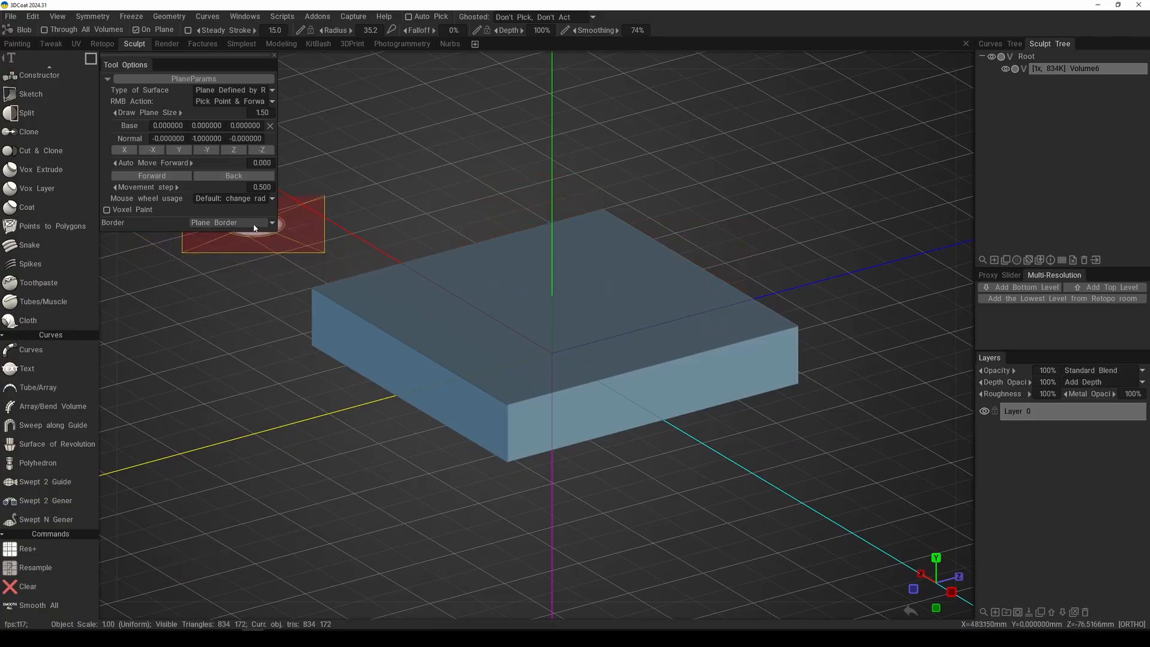
middle_click_drag(574, 292, 604, 293, "alt")
right_click_drag(604, 293, 621, 292, "alt")
left_click_drag(621, 293, 496, 273, "alt")
middle_click_drag(496, 273, 516, 297, "alt")
right_click_drag(516, 296, 521, 298, "alt")
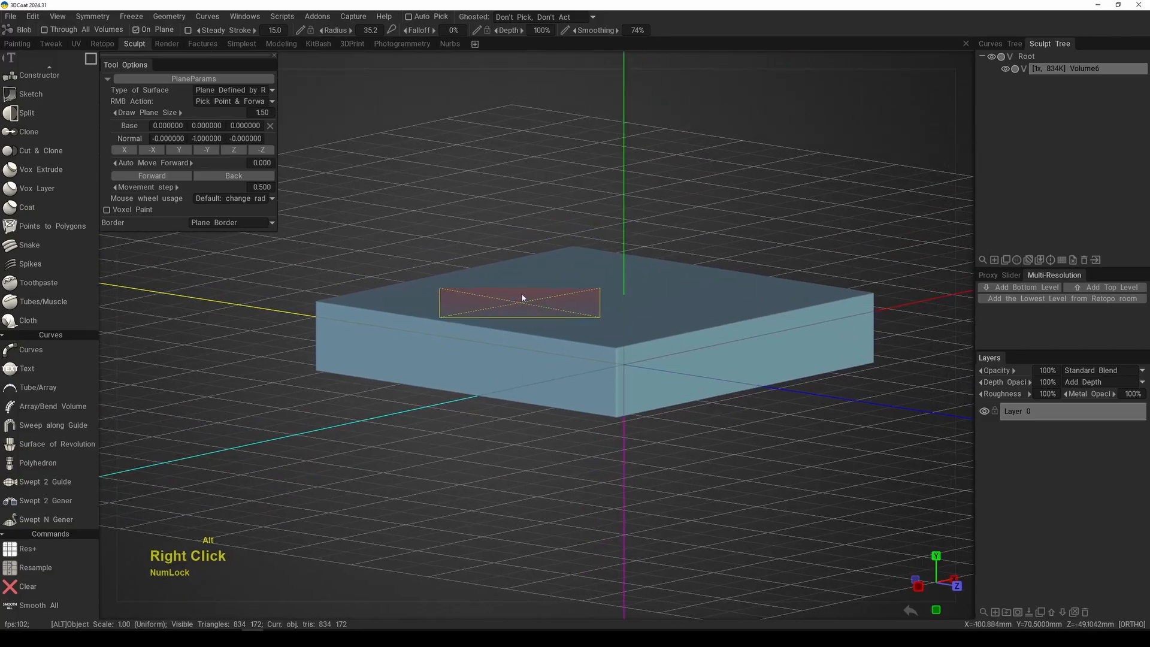
left_click_drag(521, 297, 648, 262, "alt")
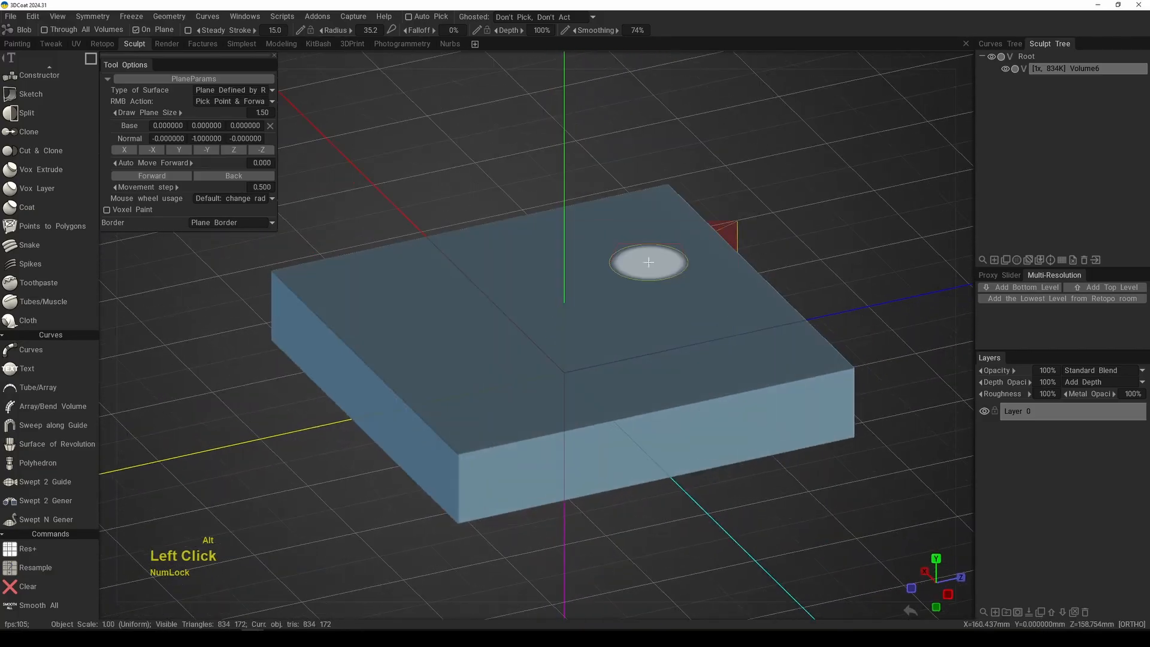
Step: Set the border type to Round Border and draw a second square beside the first slab in top view
key("KP_7")
right_click(278, 231)
left_click(237, 222)
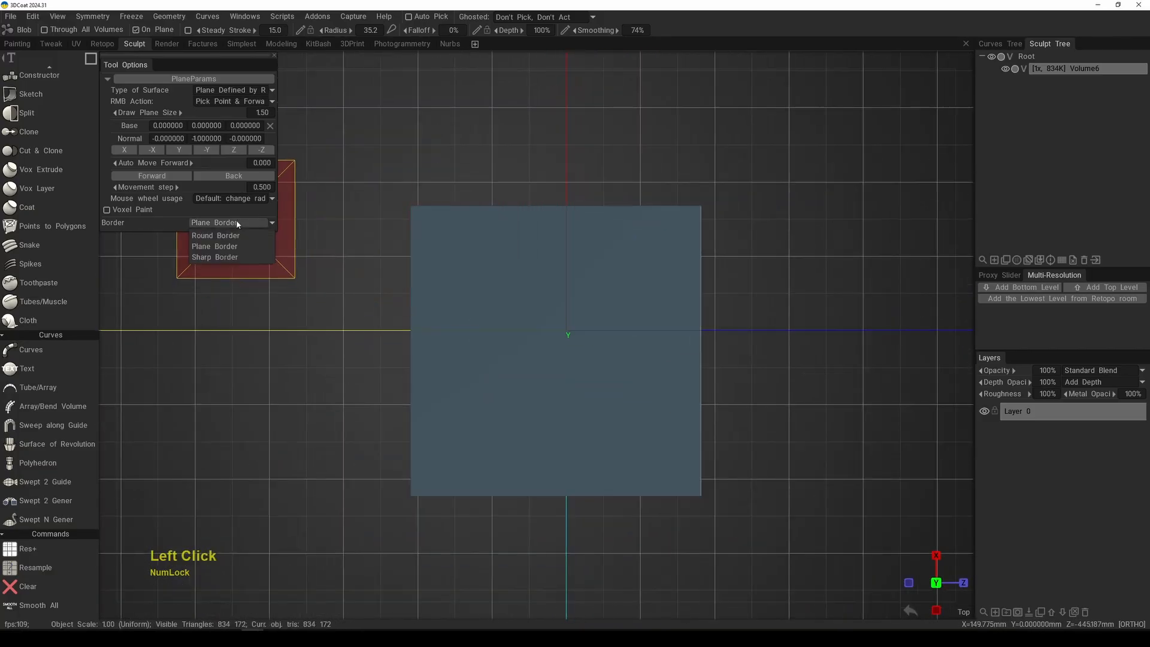
left_click(231, 236)
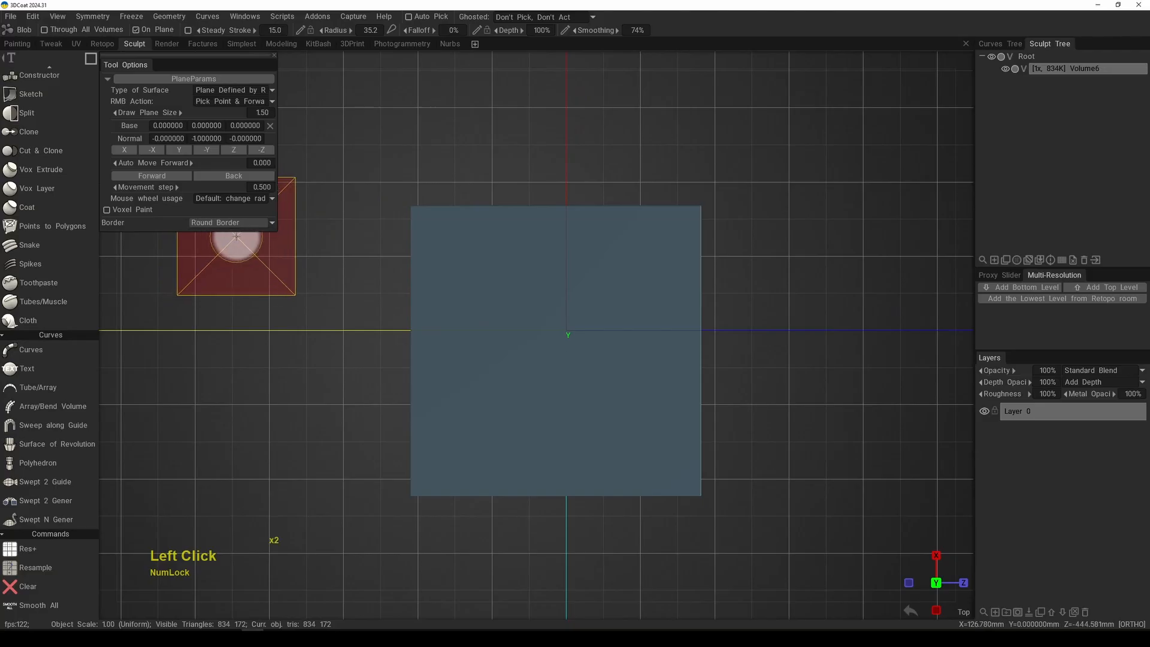
right_click_drag(553, 265, 547, 286, "alt")
middle_click_drag(650, 297, 516, 292, "alt")
left_click_drag(568, 258, 740, 451)
Step: Examine the rounded edges of the second slab from angled views and compare them with the first slab
right_click_drag(755, 325, 703, 427, "alt")
left_click_drag(703, 427, 677, 315, "alt")
right_click_drag(678, 315, 650, 329, "alt")
left_click_drag(651, 328, 703, 282, "alt")
right_click_drag(703, 282, 694, 271, "alt")
left_click_drag(694, 270, 626, 304, "alt")
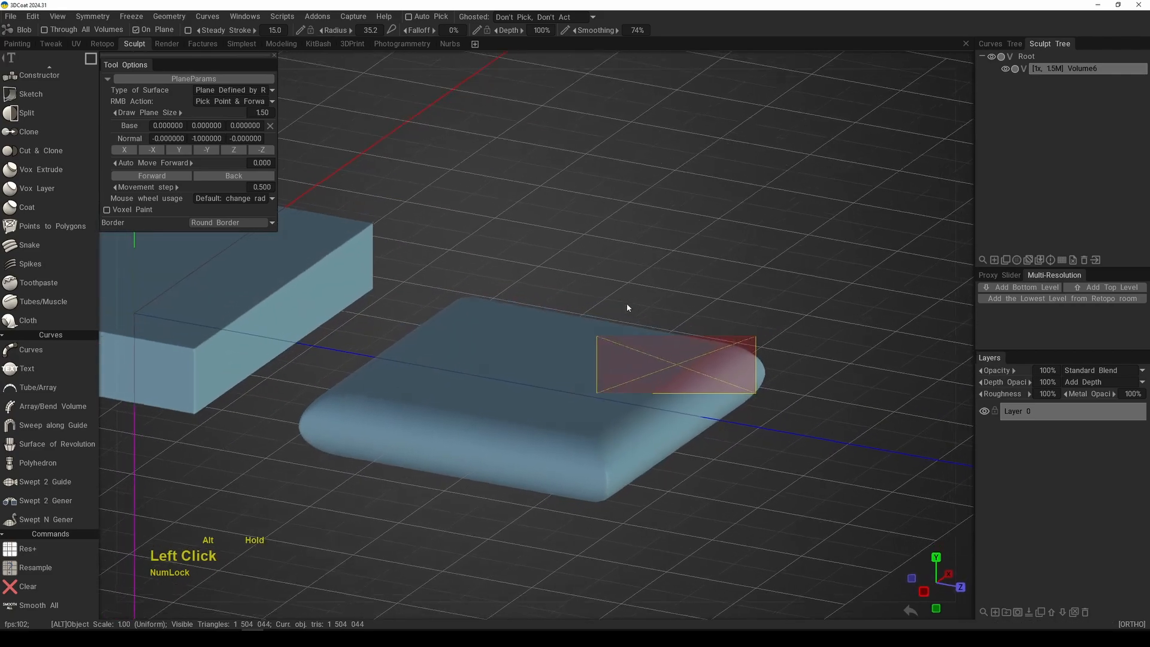
middle_click_drag(626, 304, 683, 259, "alt")
mouse_move(683, 259)
left_mouse_down("alt")
mouse_move(673, 273)
mouse_move(667, 262)
left_mouse_up("alt")
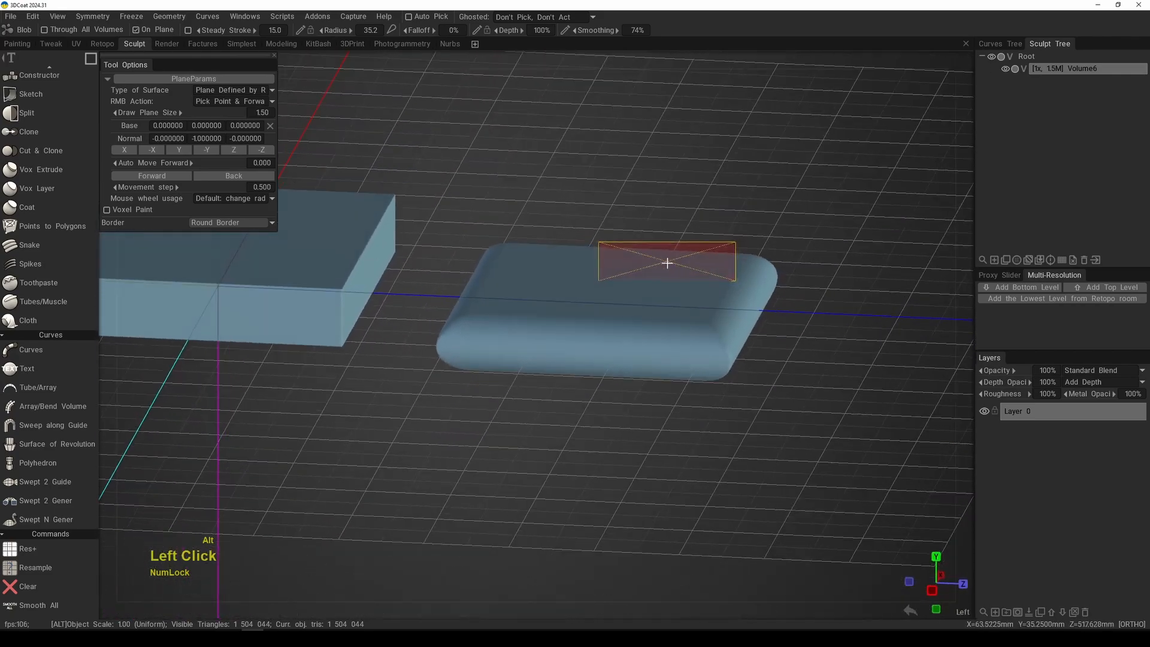
right_click_drag(667, 261, 645, 275, "alt")
middle_click_drag(644, 275, 693, 311, "alt")
right_click_drag(693, 310, 682, 305, "alt")
mouse_move(682, 304)
left_mouse_down("alt")
mouse_move(670, 295)
mouse_move(682, 334)
left_mouse_up("alt")
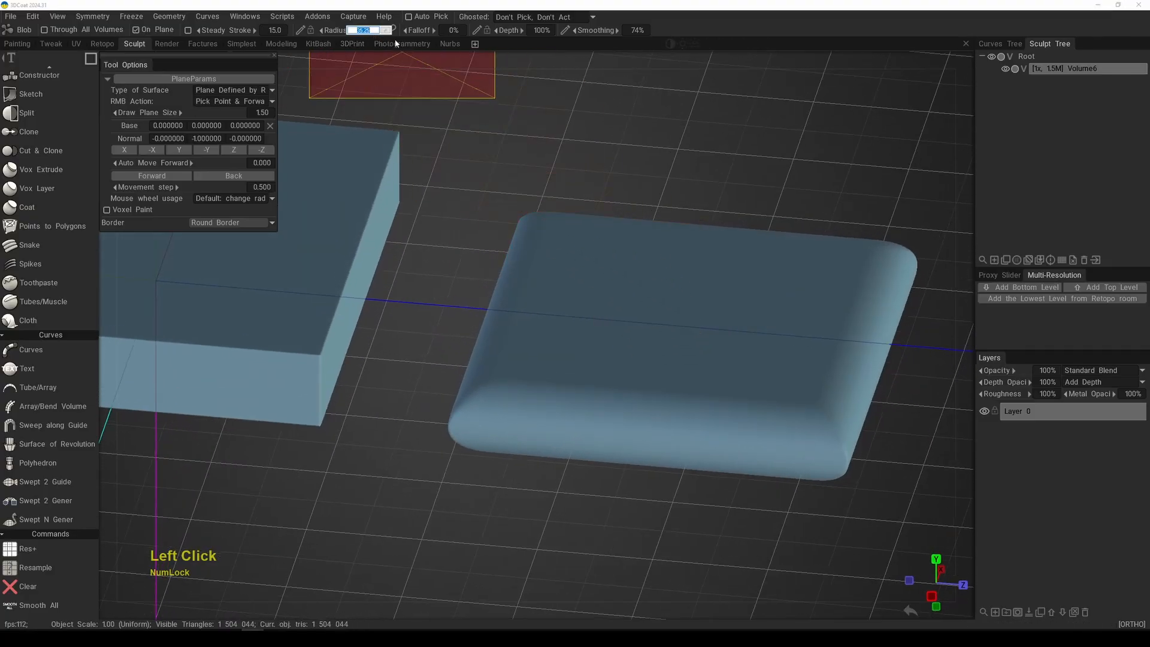
Step: Set the radius to 2 and draw a square of about 185 mm per side on the rounded slab in top view
right_click_drag(541, 412, 521, 386, "alt")
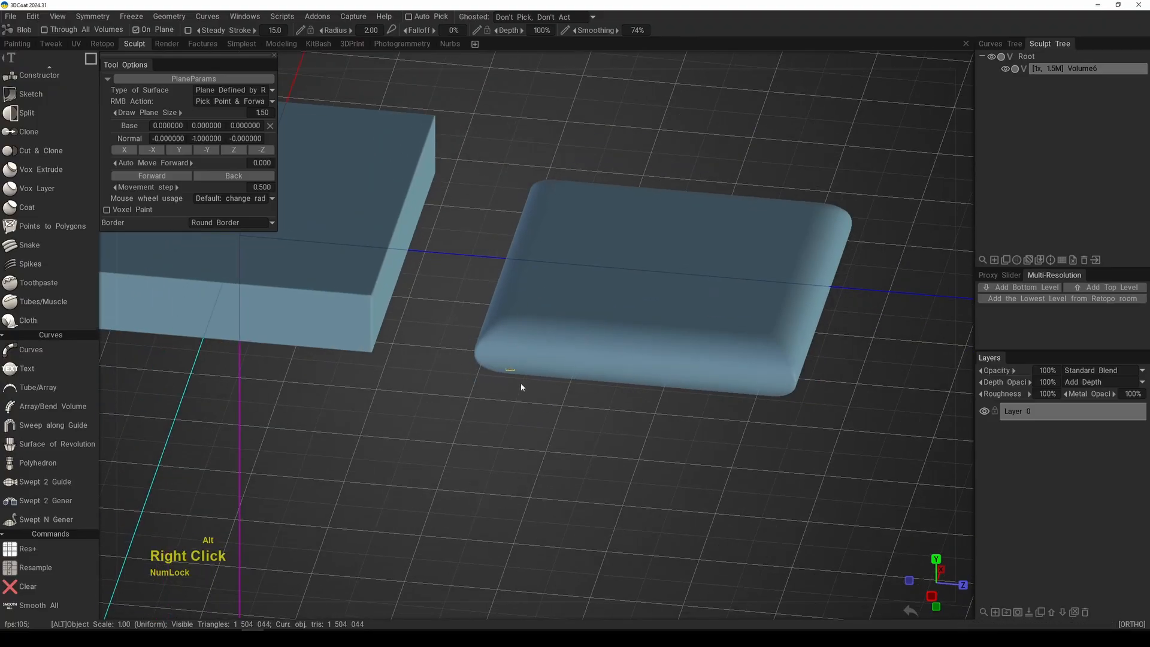
key("KP_7")
middle_click_drag(562, 354, 533, 504, "alt")
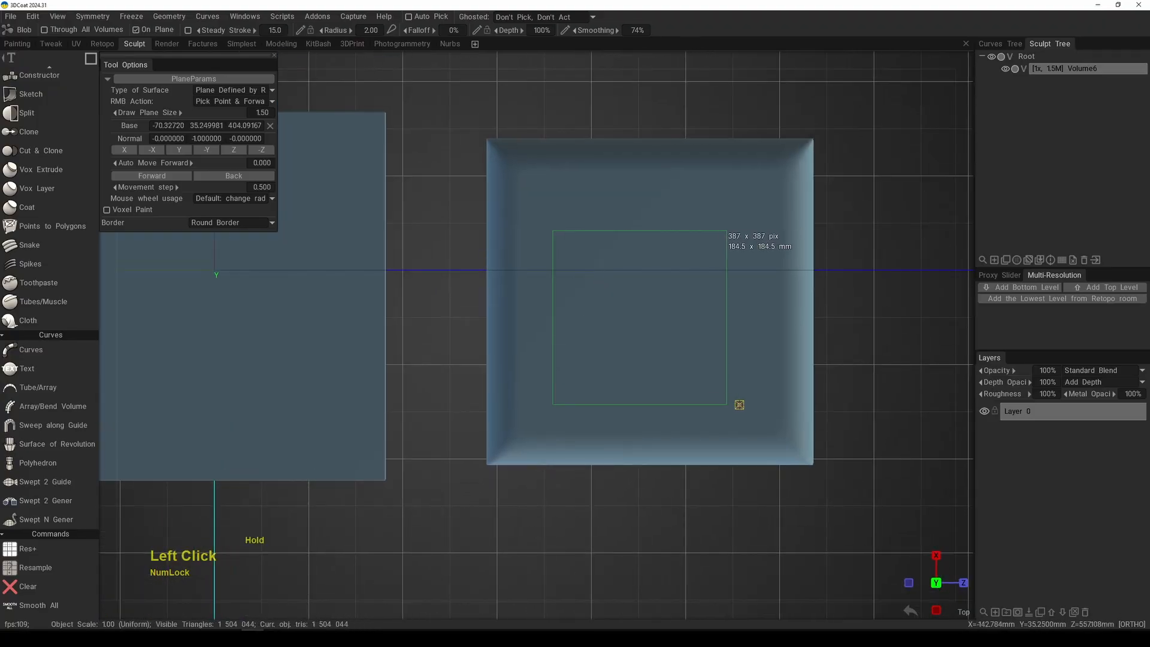
left_click_drag(739, 404, 739, 404)
Step: Examine the thin raised square on the rounded slab from close and angled views
left_click_drag(686, 350, 701, 284, "alt")
middle_click_drag(701, 284, 601, 274, "alt")
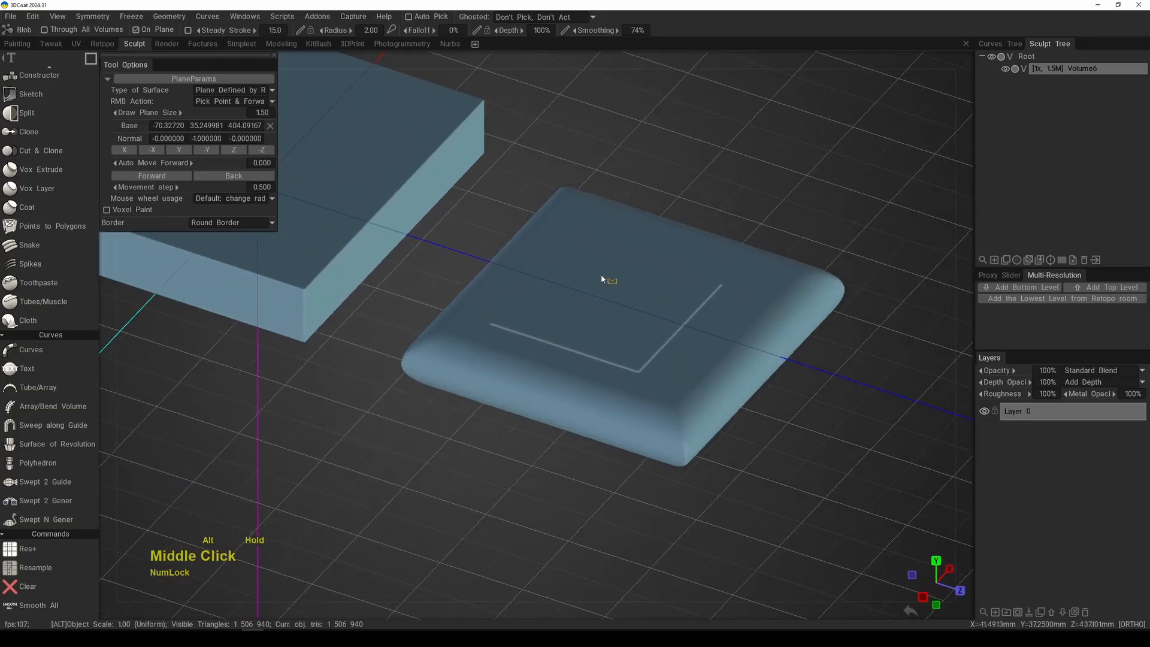
right_click_drag(601, 274, 688, 360, "alt")
middle_click_drag(689, 360, 551, 342, "alt")
right_click_drag(551, 342, 641, 353, "alt")
left_click_drag(641, 353, 637, 302, "alt")
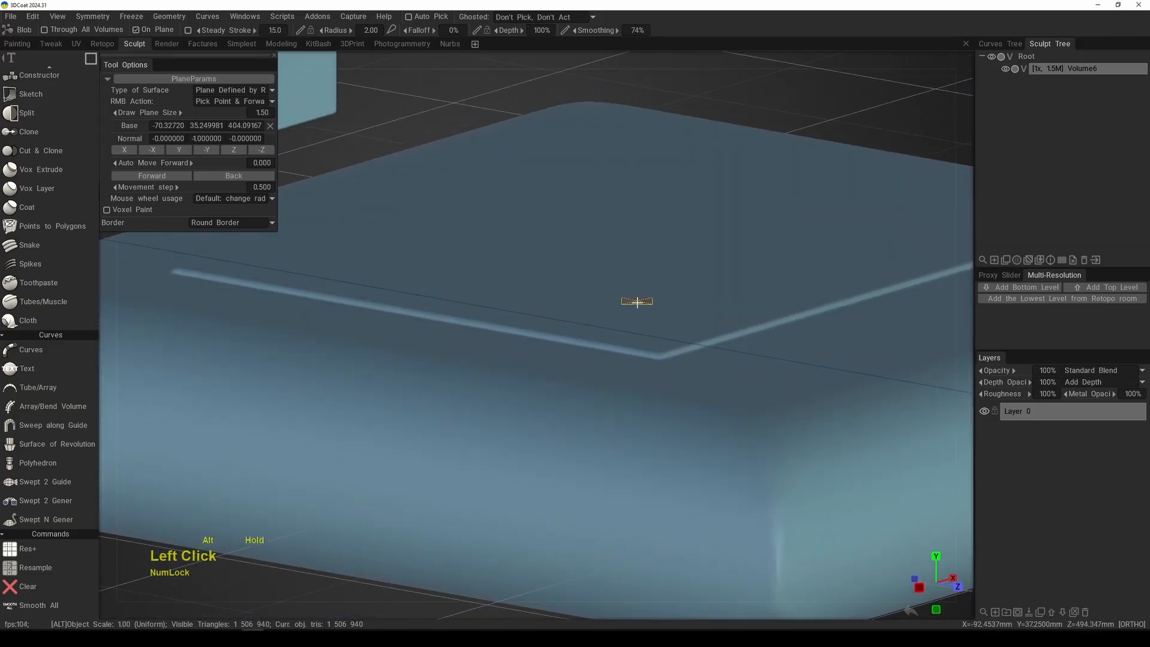
right_click_drag(637, 303, 552, 285, "alt")
left_click_drag(552, 285, 582, 299, "alt")
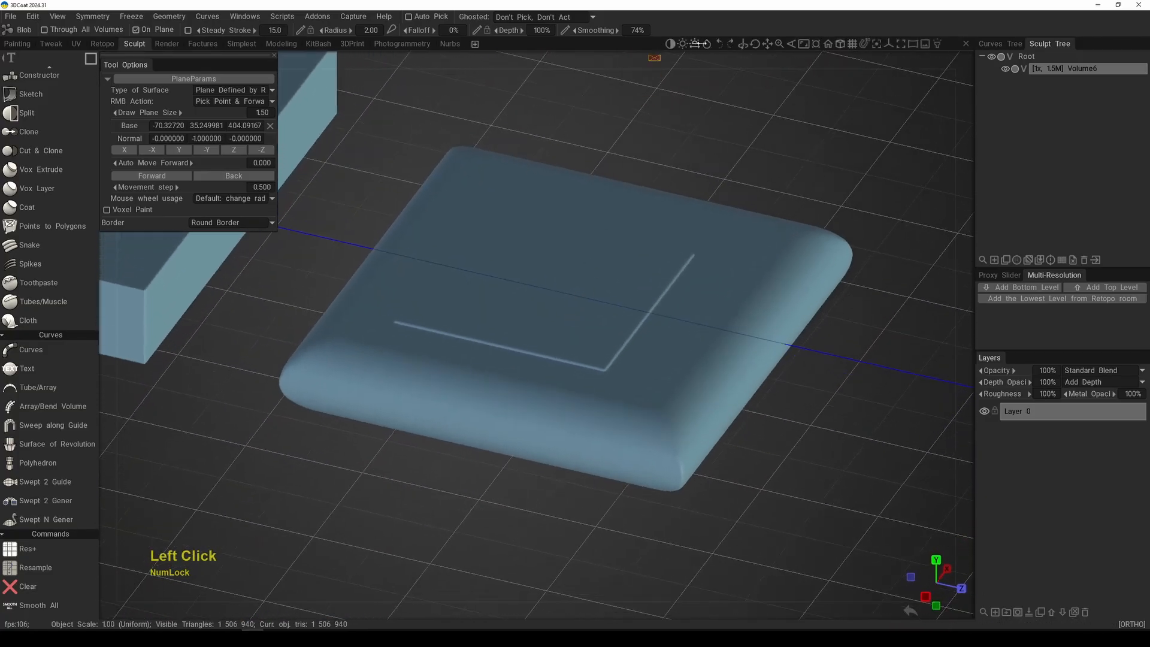
Step: Adjust the viewport lighting to bring out the edges of the thin raised square
mouse_move(695, 44)
left_mouse_down()
mouse_move(711, 46)
mouse_move(665, 54)
mouse_move(728, 56)
mouse_move(702, 48)
mouse_move(712, 49)
left_mouse_up()
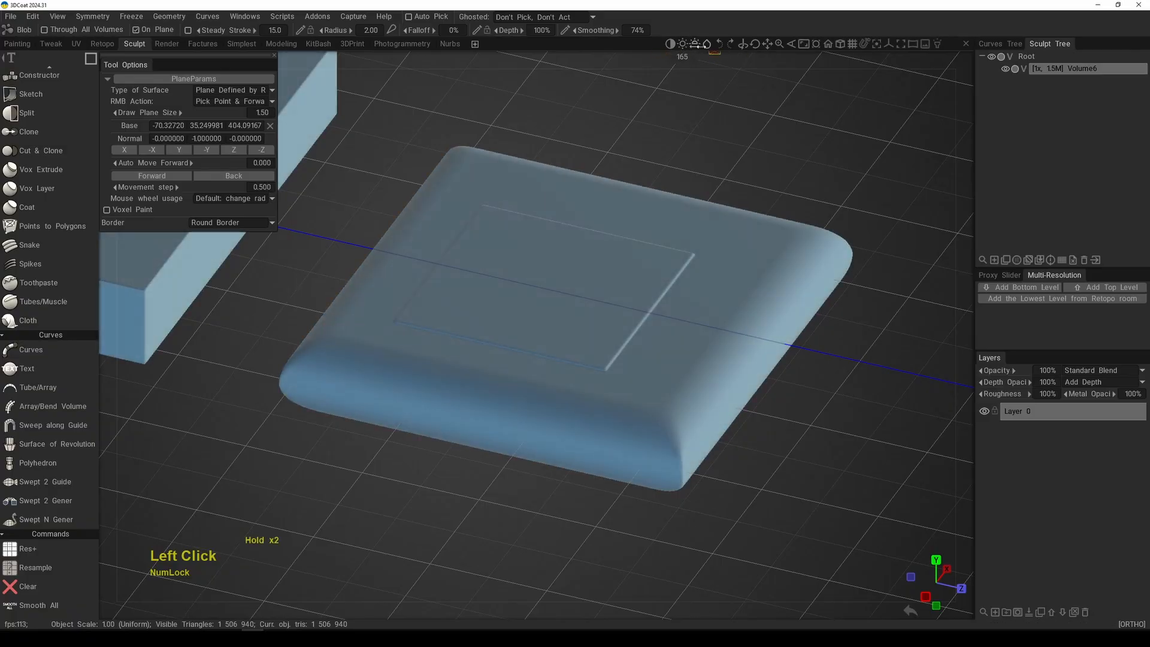
middle_click_drag(619, 241, 713, 226, "alt")
right_click_drag(713, 226, 549, 295, "alt")
middle_click_drag(549, 295, 587, 303, "alt")
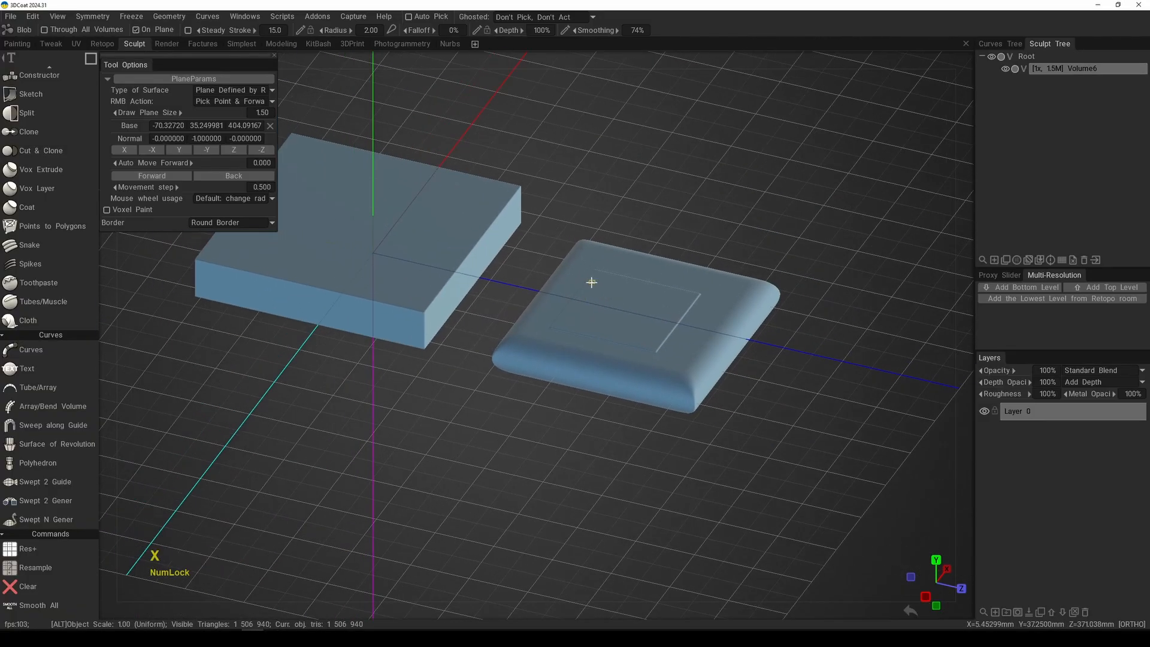
Step: Clear all the slabs and reset the drawing plane's base to the origin in top view
key("x")
key("KP_7")
middle_click_drag(580, 244, 739, 258, "alt")
left_click(270, 125)
Step: Draw a thin square around the origin with the round border and radius 2
middle_click_drag(527, 274, 570, 263)
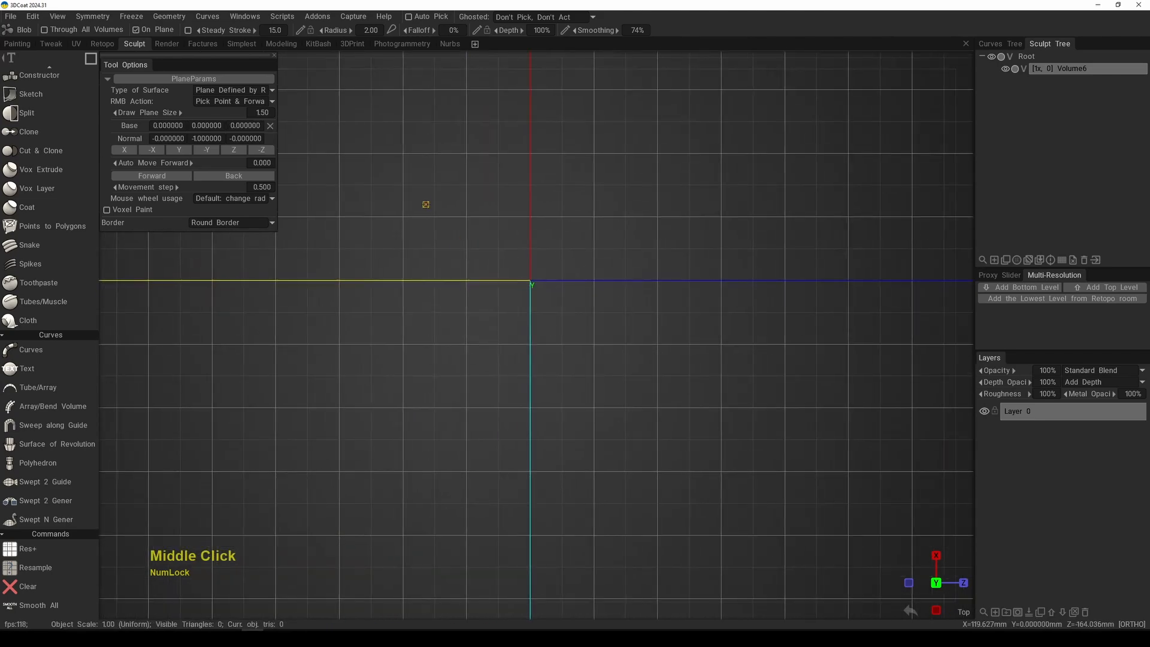
left_click_drag(633, 375, 651, 399)
right_click_drag(585, 330, 619, 426, "alt")
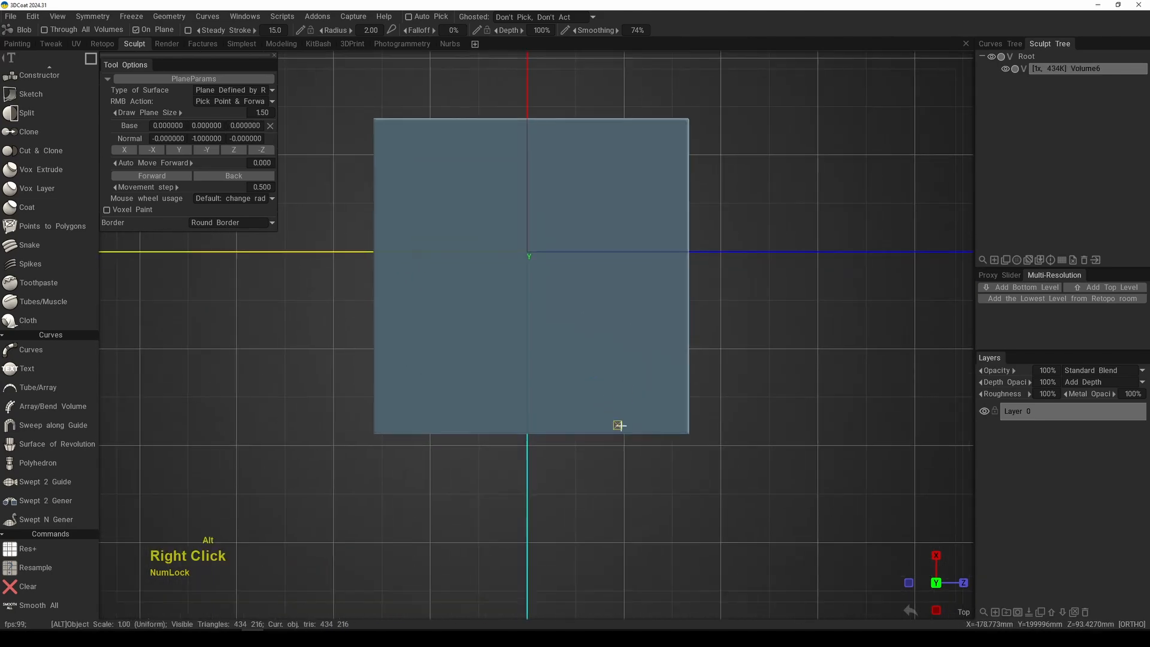
Step: Examine the thickness and rounded edges of the thin square from close and angled views
left_click_drag(619, 426, 658, 263, "alt")
right_click_drag(657, 263, 639, 384, "alt")
left_click_drag(639, 385, 632, 412, "alt")
right_click_drag(632, 412, 661, 378, "alt")
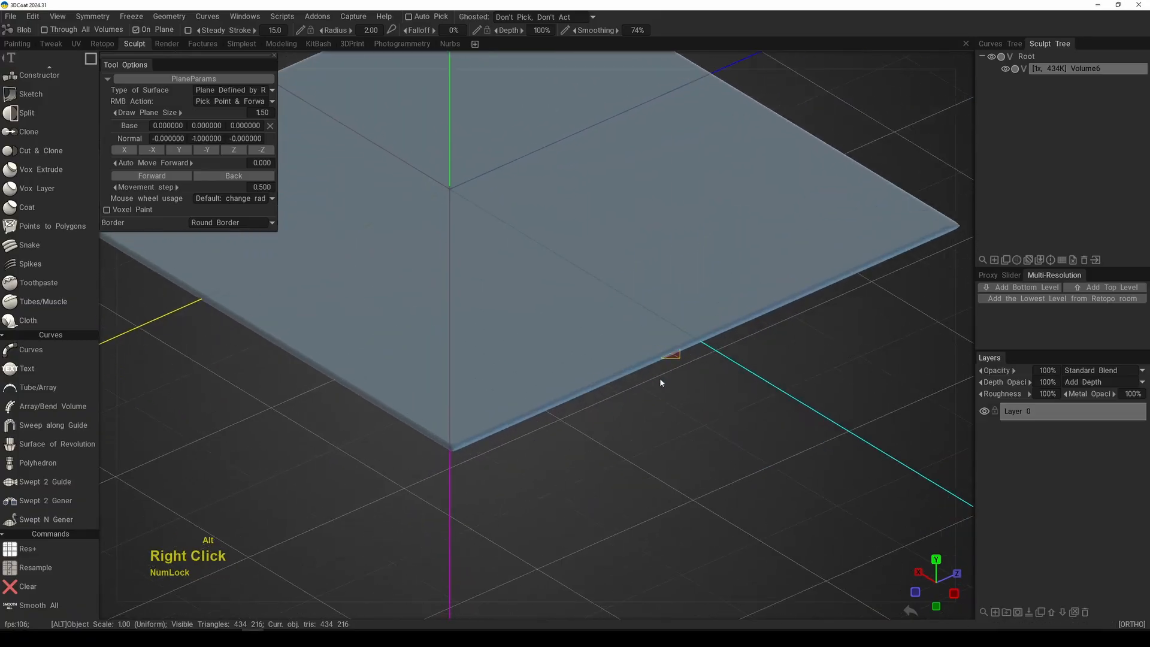
left_click_drag(661, 378, 697, 307, "alt")
middle_click_drag(697, 308, 515, 336, "alt")
right_click_drag(515, 335, 659, 367, "alt")
middle_click_drag(659, 367, 611, 401, "alt")
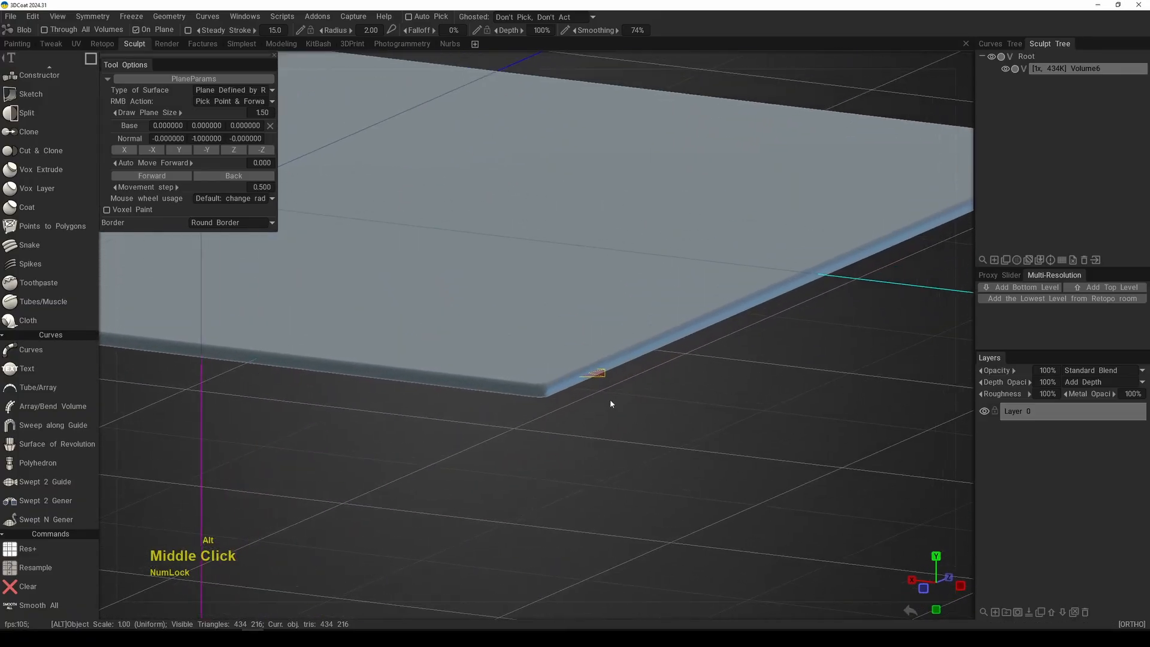
left_click_drag(611, 401, 588, 294, "alt")
middle_click_drag(588, 293, 602, 333, "alt")
left_click_drag(602, 333, 649, 303, "alt")
right_click_drag(649, 303, 619, 282, "alt")
left_click_drag(619, 282, 641, 313, "alt")
middle_click_drag(641, 313, 657, 336, "alt")
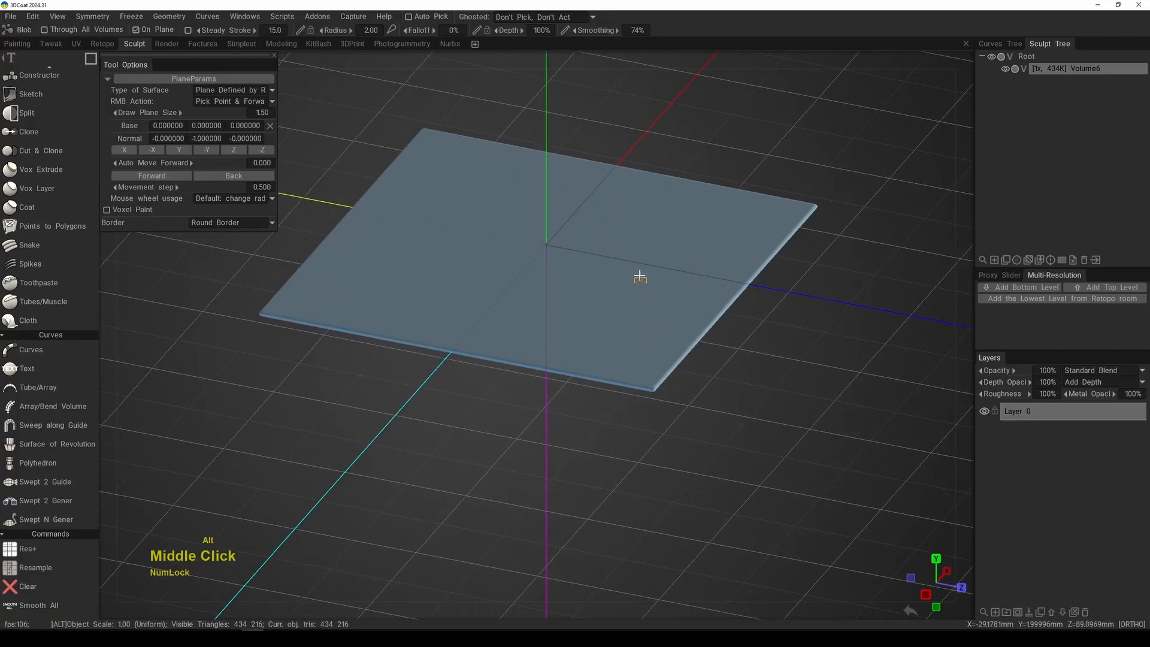
Step: Return to top view, set the border type to Sharp Border and the radius to 20
key("KP_7")
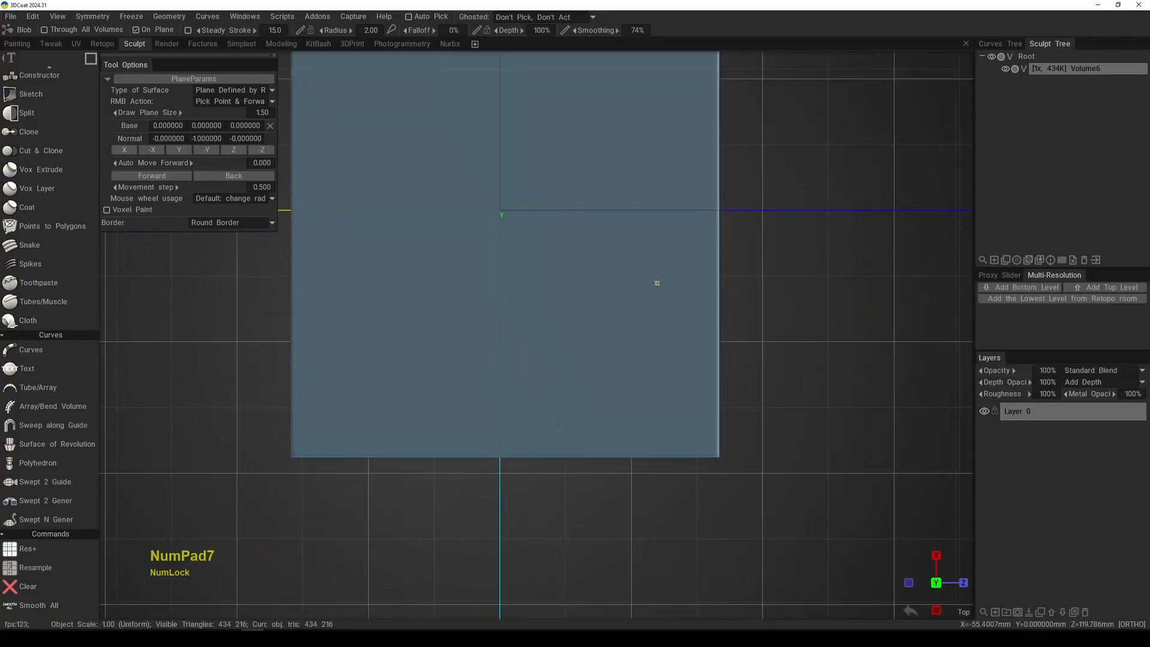
middle_click_drag(654, 282, 624, 334, "alt")
right_click_drag(623, 334, 587, 300, "alt")
left_click(221, 222)
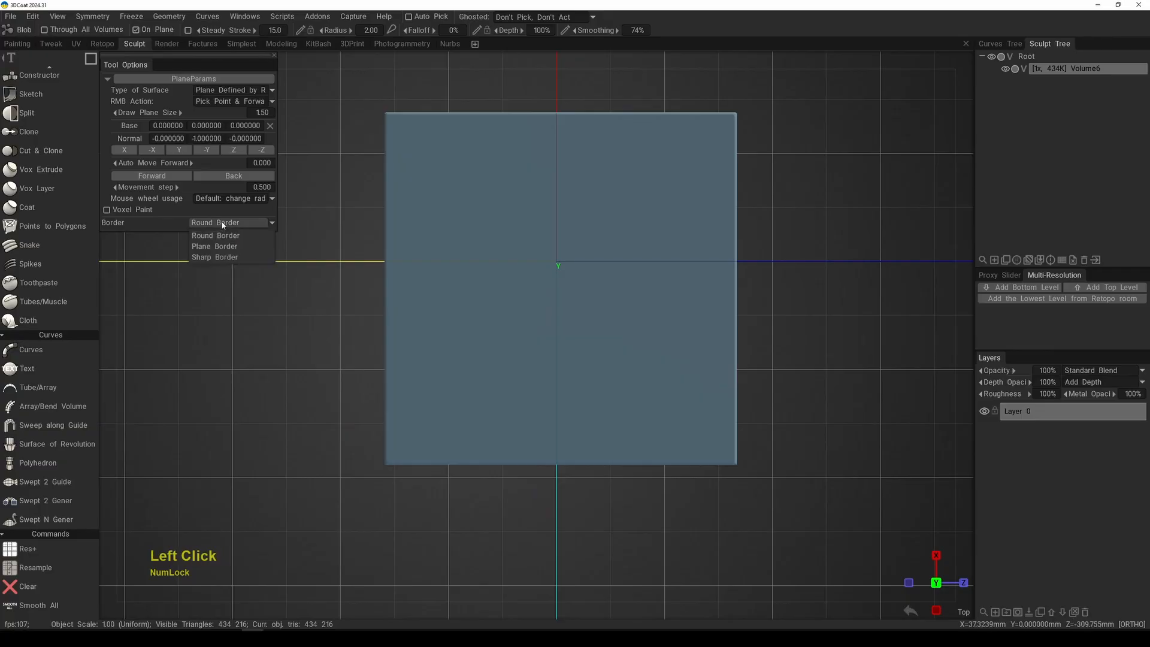
left_click(219, 257)
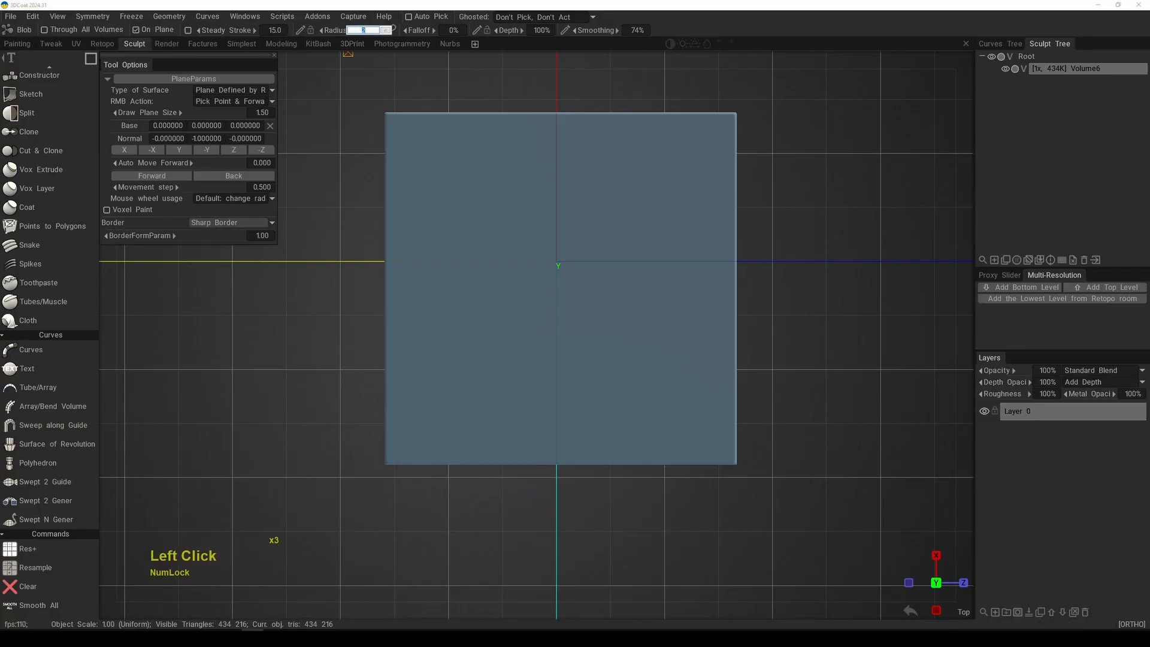
type("20")
key("KP_Enter")
Step: Clear the thin square and draw a new sharp-bordered square around the origin
middle_click_drag(582, 345, 658, 320, "alt")
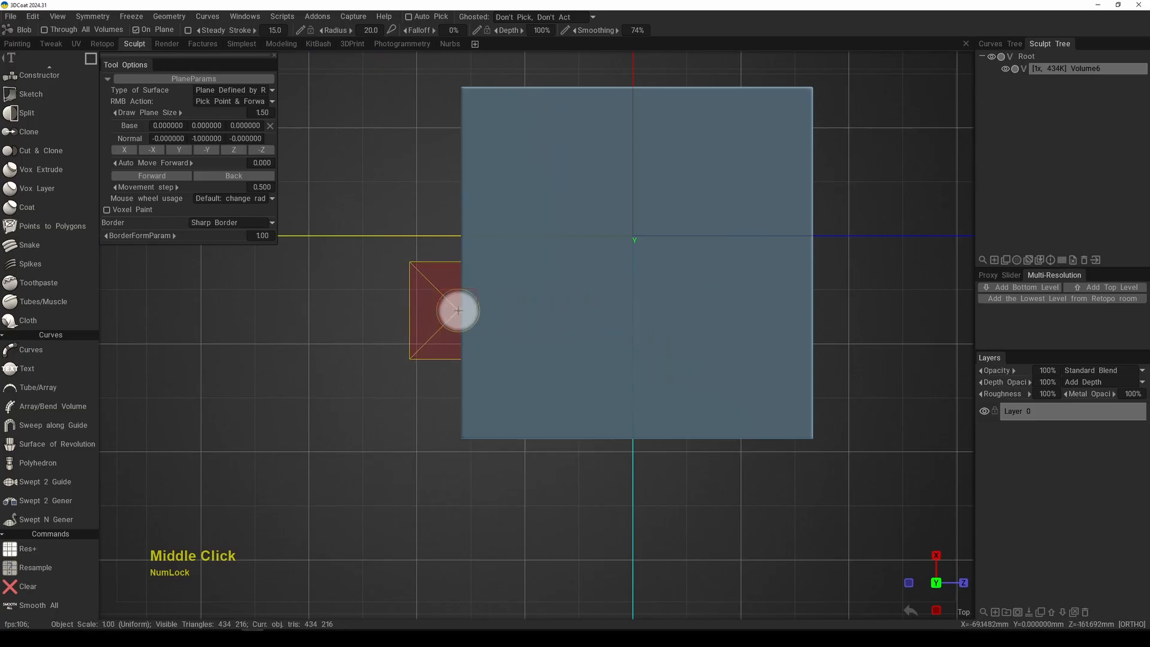
key("x")
left_click_drag(520, 154, 768, 425)
Step: Examine the bevelled border of the new square from an angled view
middle_click_drag(707, 317, 633, 330, "alt")
right_click_drag(633, 330, 555, 303, "alt")
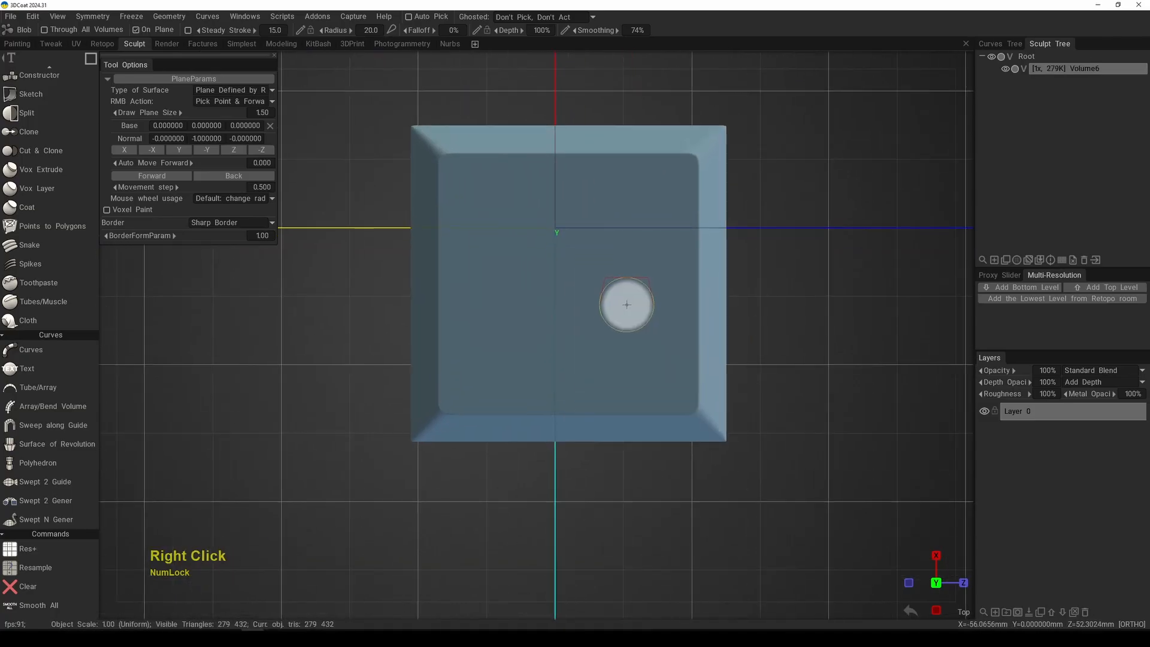
left_click_drag(554, 303, 652, 302, "alt")
middle_click_drag(652, 302, 624, 272, "alt")
left_click_drag(623, 272, 546, 287, "alt")
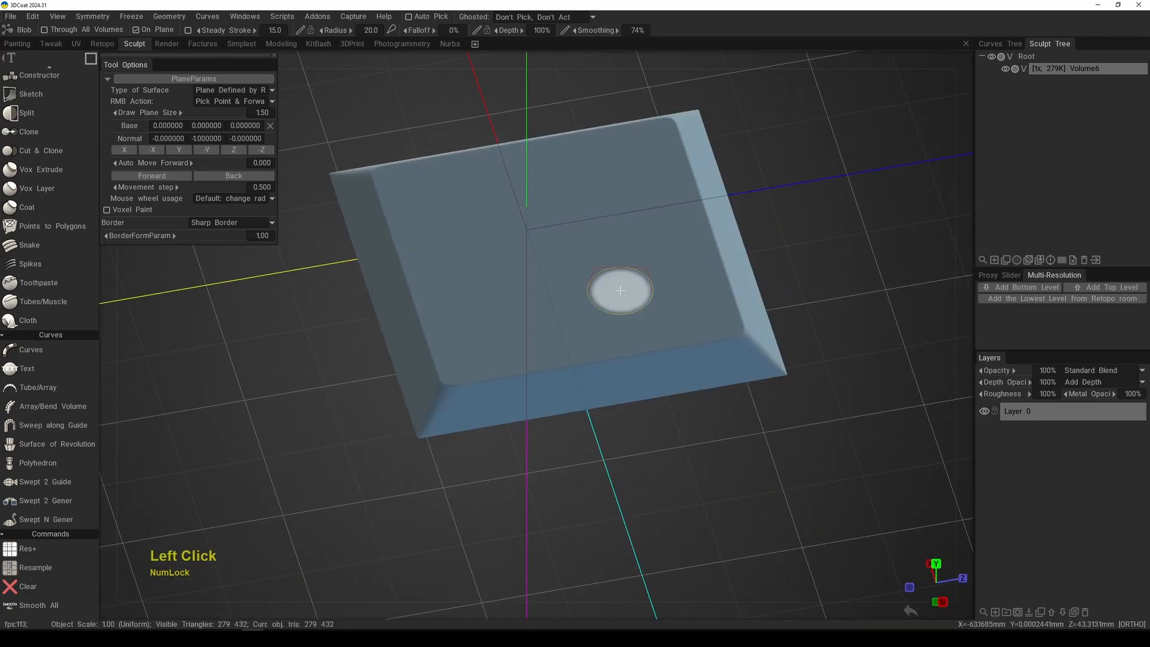
Step: Switch to the rectangle stroke in top view and draw a tall narrow rectangle beside the bevelled square
key("KP_7")
right_click_drag(547, 288, 511, 310, "alt")
middle_click_drag(511, 311, 527, 351, "alt")
key("e")
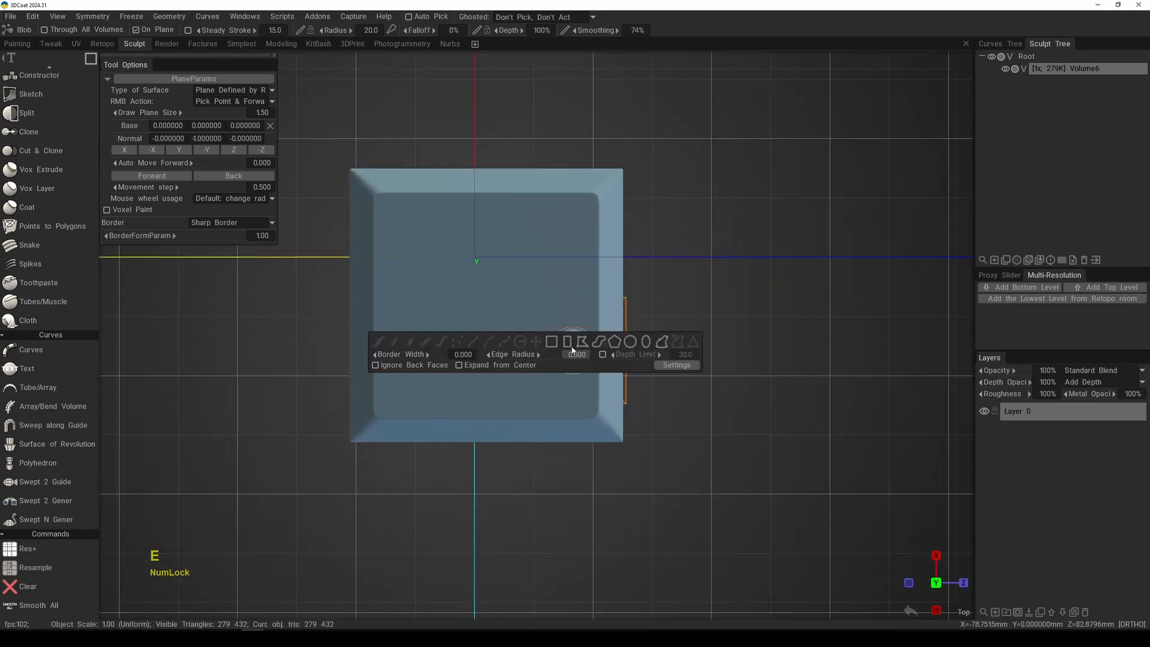
left_click(574, 345)
left_click_drag(657, 158, 755, 446)
right_click_drag(743, 426, 777, 375, "alt")
middle_click_drag(777, 374, 659, 356, "alt")
Step: Switch to the polygon stroke and draw a five-point concave polygon beside the tall rectangle
key("e")
left_click(740, 339)
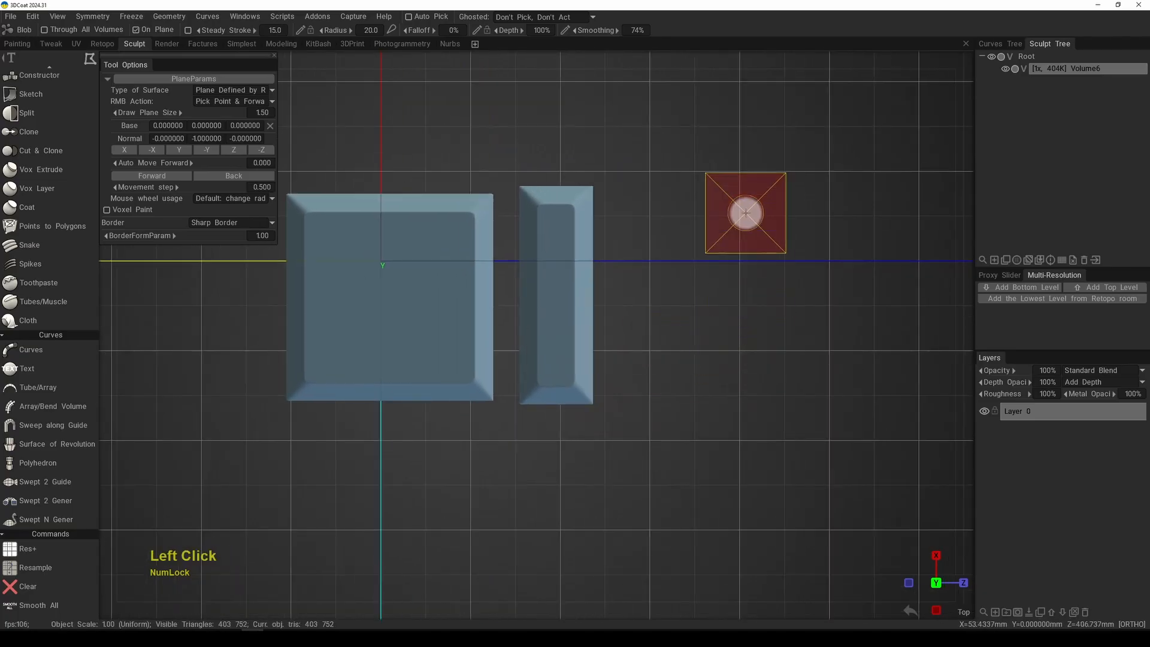
left_click(749, 210)
left_click(632, 204)
left_click(629, 409)
left_click(774, 363)
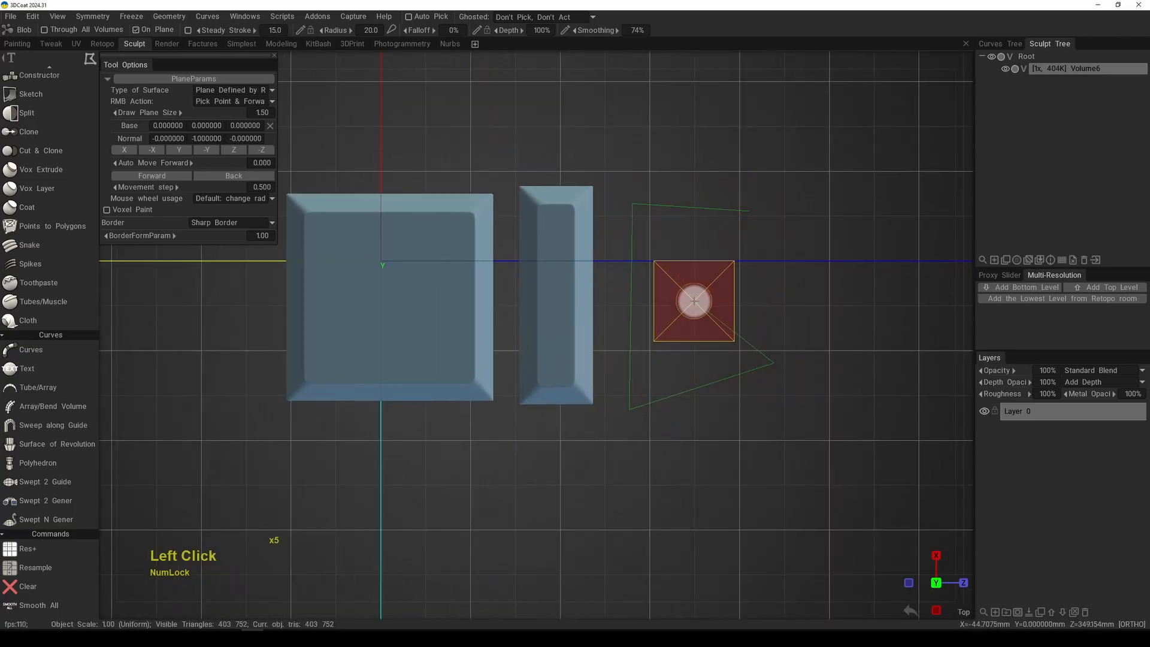
double_click(688, 300)
middle_click_drag(806, 347, 703, 333)
Step: Switch to the closed freehand lasso stroke and draw a free-form shape beside the concave polygon
key("e")
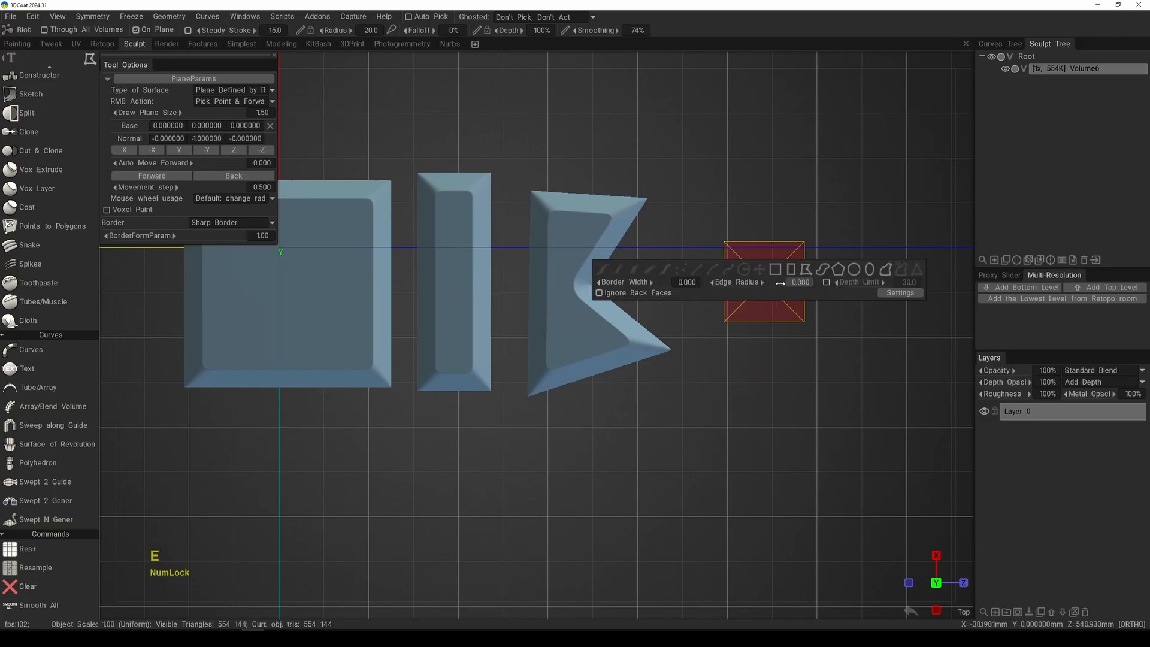
left_click(820, 273)
mouse_move(806, 194)
left_mouse_down()
mouse_move(688, 226)
mouse_move(693, 443)
mouse_move(791, 290)
left_mouse_up()
middle_click_drag(808, 394, 766, 371, "alt")
right_click_drag(767, 372, 634, 393, "alt")
middle_click_drag(634, 393, 730, 369, "alt")
mouse_move(731, 369)
right_mouse_down("alt")
mouse_move(695, 407)
mouse_move(649, 407)
right_mouse_up("alt")
mouse_move(648, 407)
middle_mouse_down("alt")
mouse_move(595, 408)
mouse_move(601, 390)
middle_mouse_up("alt")
Step: Switch to the circle stroke and draw a circular shape below the bevelled square
key("e")
left_click(813, 333)
mouse_move(371, 417)
left_mouse_down()
mouse_move(497, 538)
mouse_move(513, 464)
mouse_move(583, 374)
left_mouse_up()
key("space")
Step: Switch to the ellipse stroke in top view and draw a tall narrow ellipse beside the circular shape
middle_click_drag(584, 373, 620, 293, "alt")
right_click_drag(620, 294, 579, 463, "alt")
middle_click_drag(579, 463, 643, 405, "alt")
right_click_drag(643, 405, 633, 352, "alt")
mouse_move(633, 352)
left_mouse_down("alt")
mouse_move(675, 318)
mouse_move(647, 348)
mouse_move(634, 277)
mouse_move(616, 336)
left_mouse_up("alt")
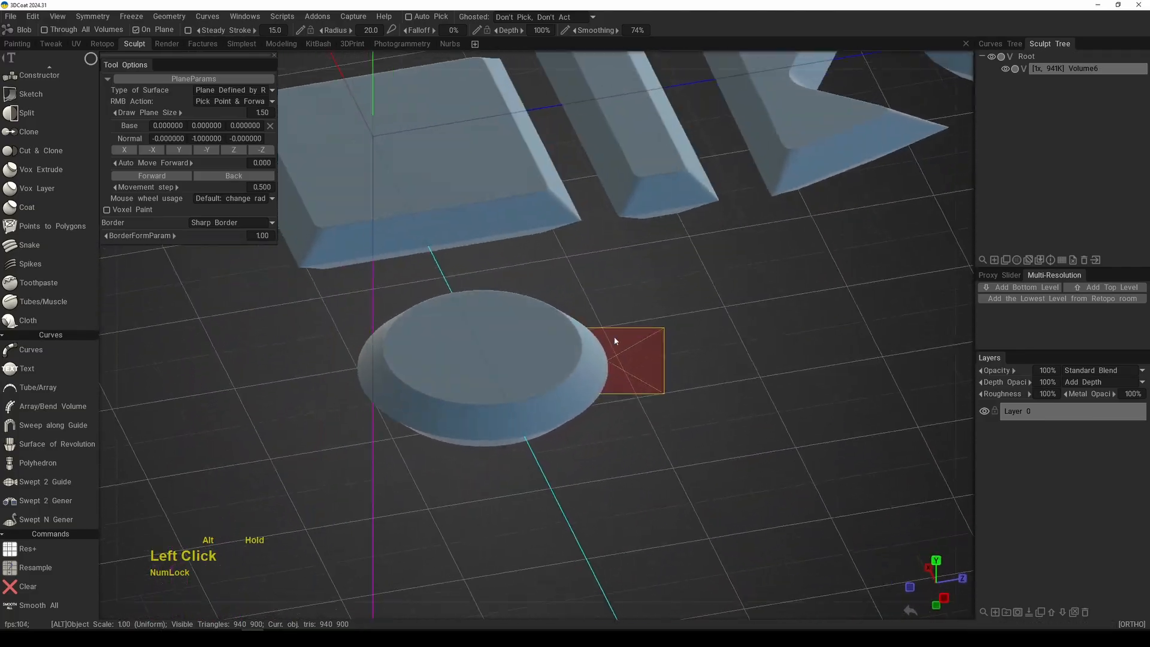
key("KP_7")
right_click_drag(613, 336, 584, 400)
key("e")
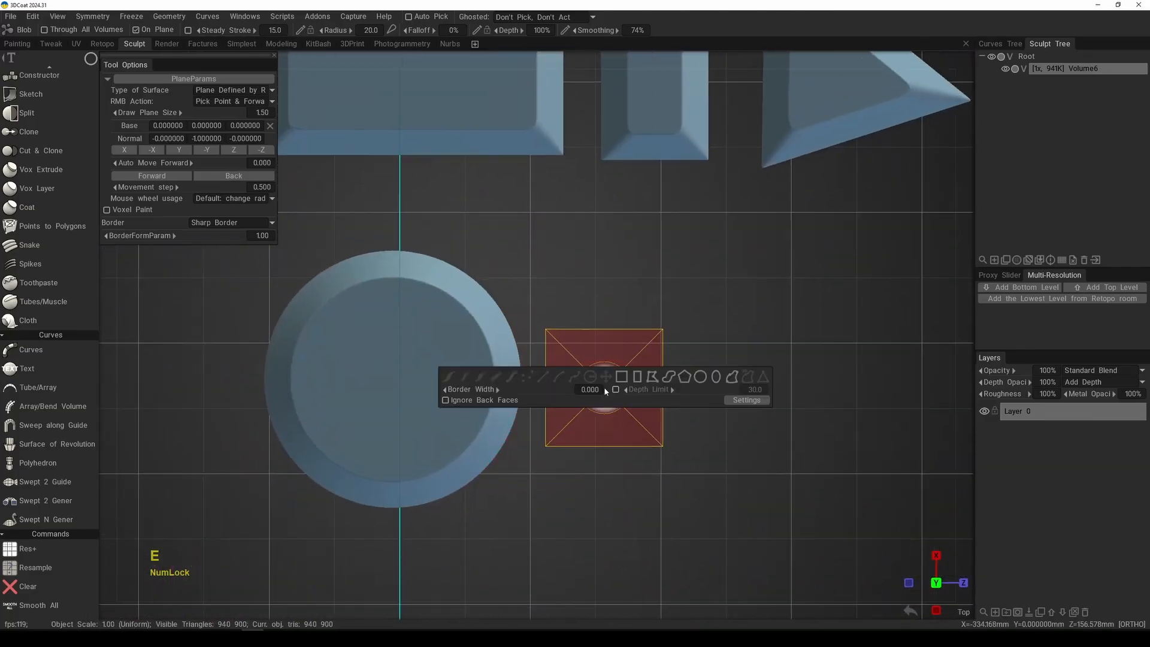
left_click(699, 377)
left_click_drag(611, 306, 708, 493)
middle_click_drag(769, 438, 619, 413, "alt")
Step: Switch to the closed curve stroke with straight segments and outline a closed seven-point jagged shape below the ellipse
key("e")
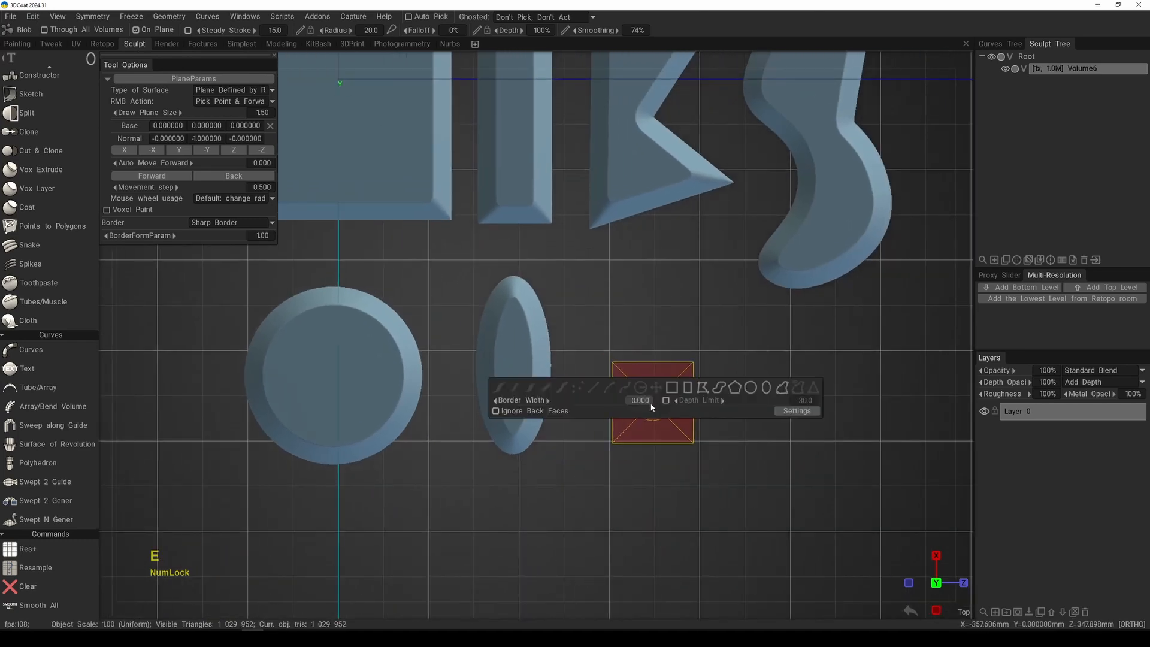
left_click(782, 390)
middle_click_drag(695, 421, 722, 399, "alt")
right_click_drag(722, 399, 673, 382, "alt")
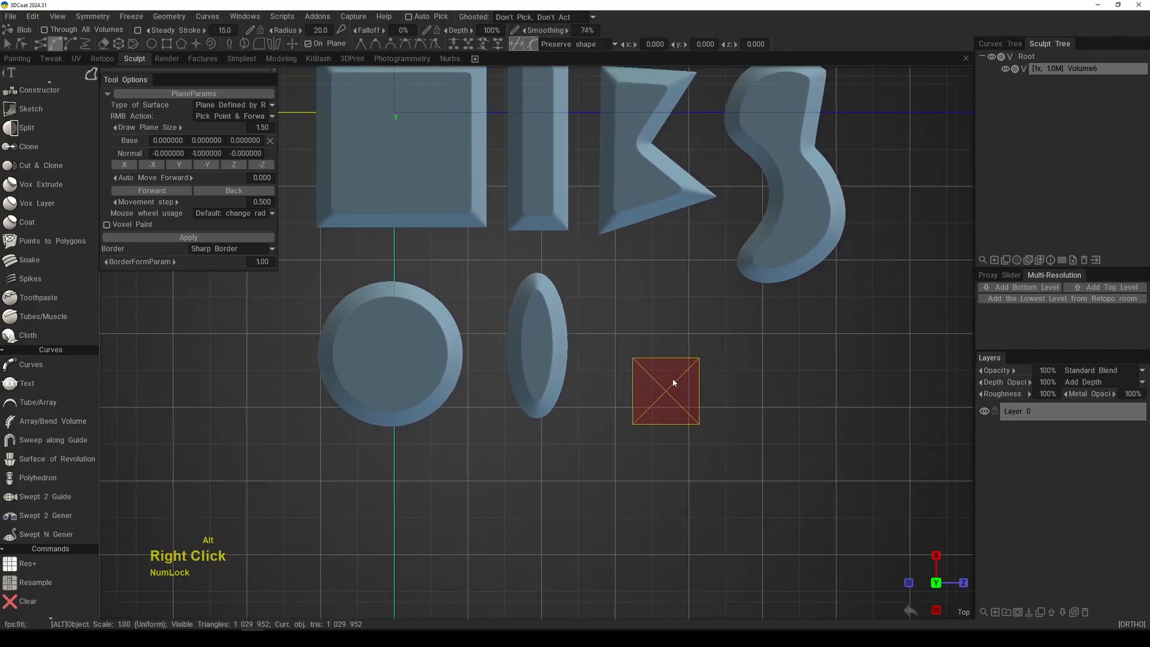
middle_click_drag(677, 389, 695, 385, "alt")
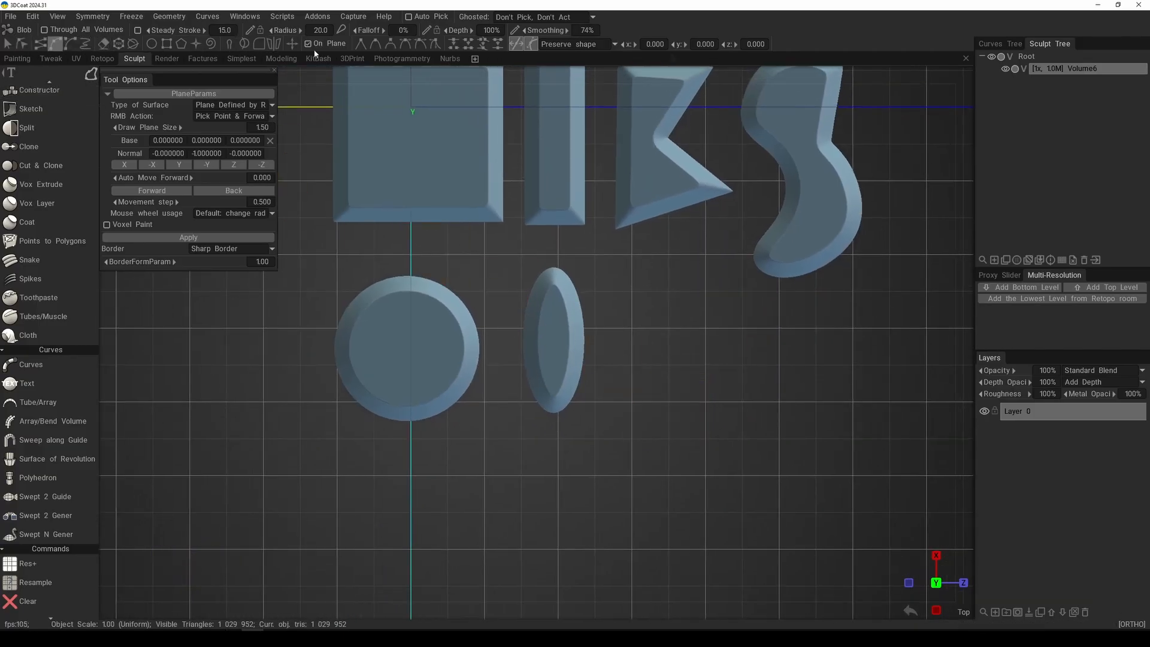
left_click(41, 47)
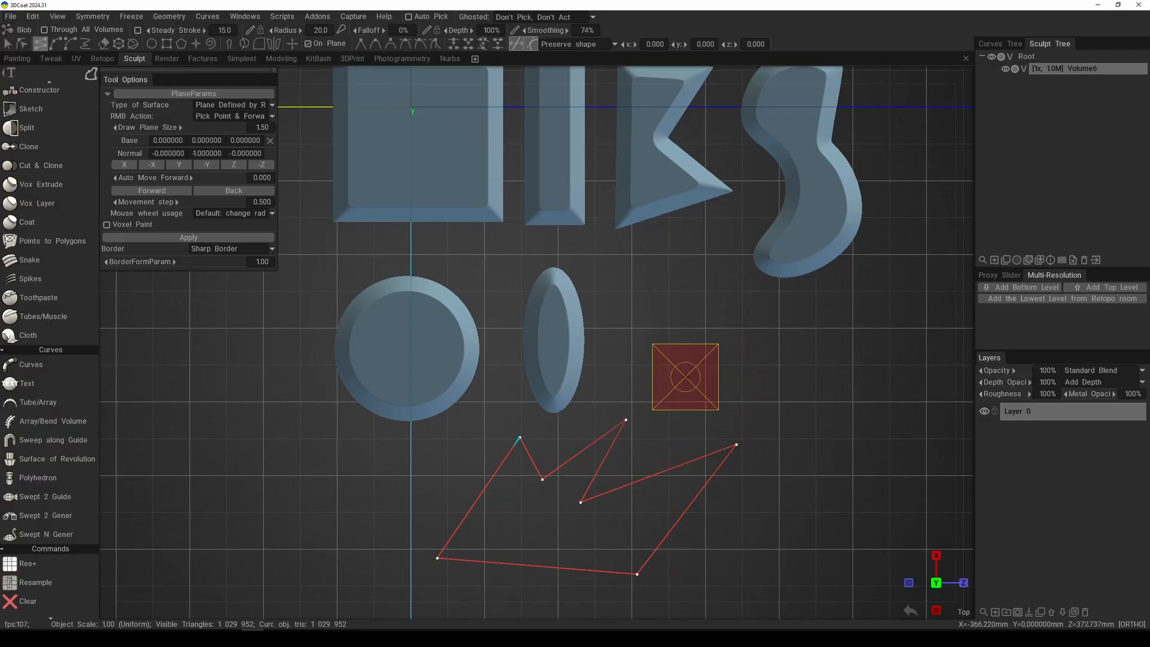
Step: Fill the closed jagged curve with a sharp-bordered Blob shape and inspect its bevelled edges
middle_click_drag(685, 376, 731, 228)
right_click_drag(731, 228, 769, 459, "alt")
mouse_move(772, 459)
middle_mouse_down("alt")
mouse_move(724, 456)
mouse_move(752, 456)
middle_mouse_up("alt")
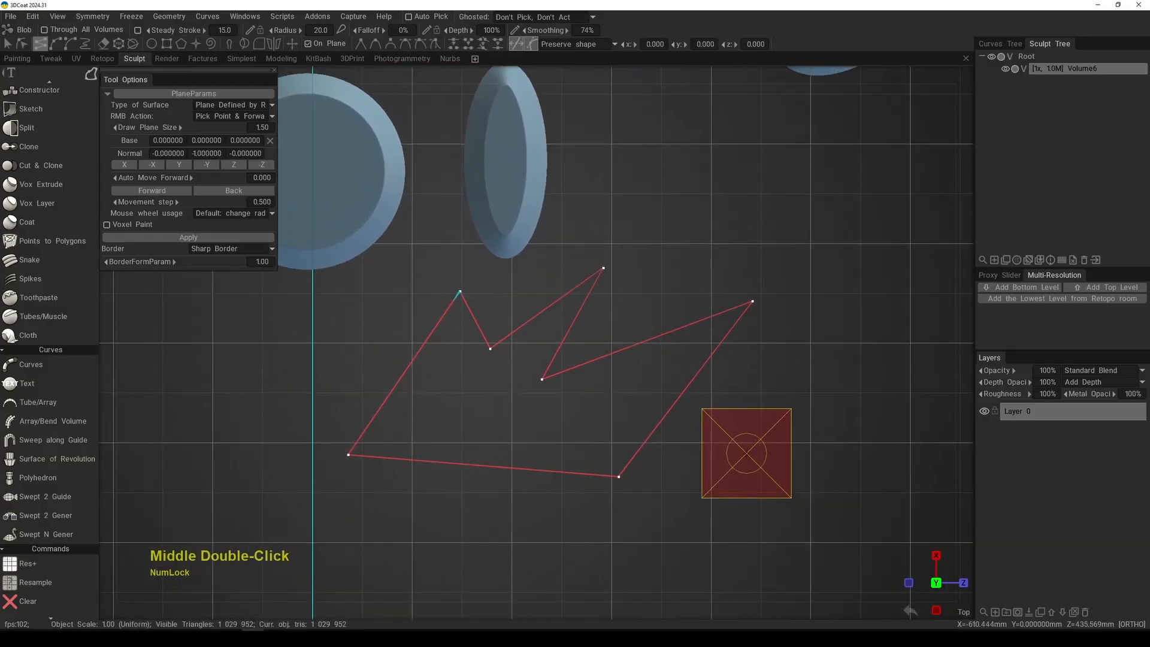
key("KP_Enter")
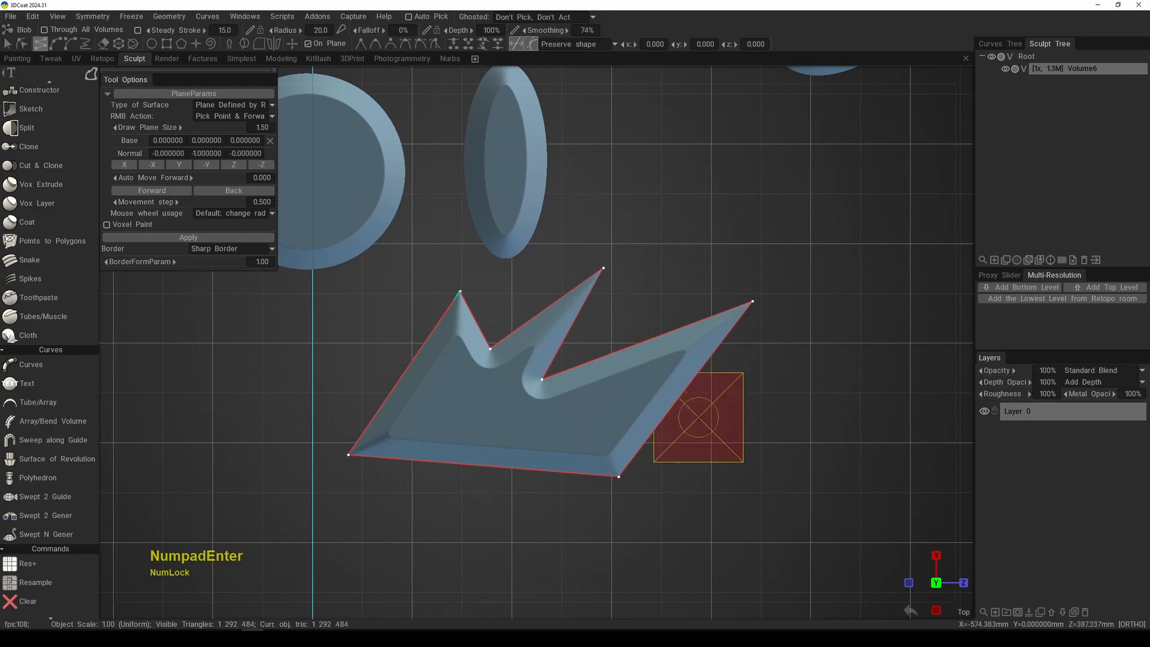
right_click_drag(698, 417, 616, 398, "alt")
left_click_drag(616, 397, 657, 373, "alt")
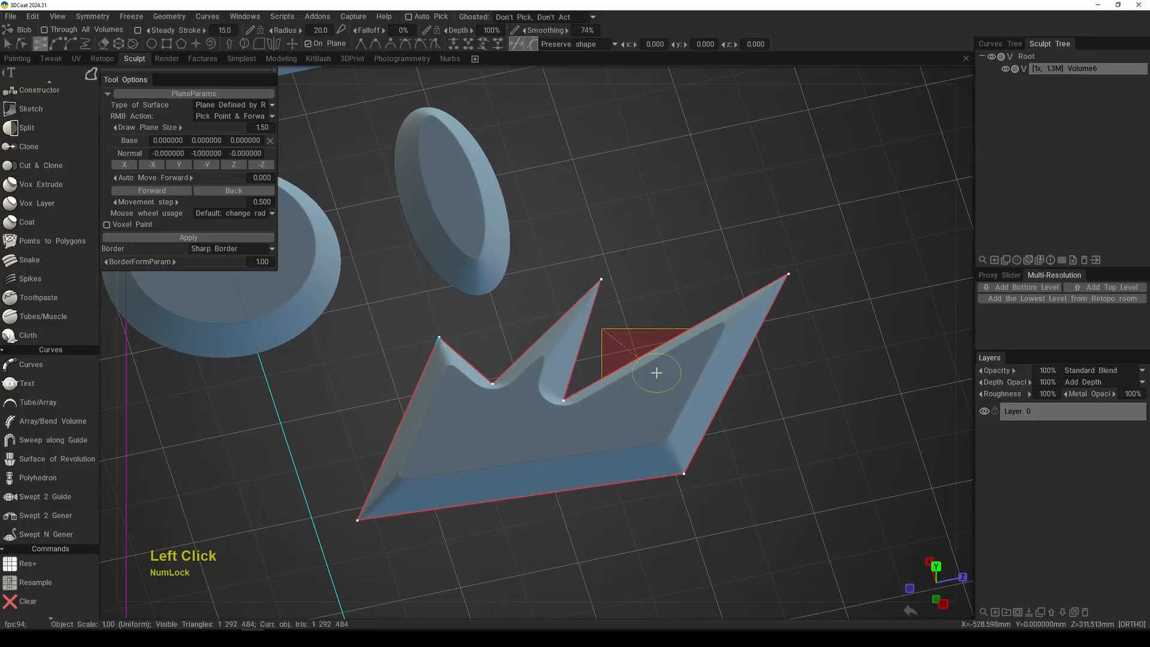
key("KP_7")
middle_click_drag(656, 373, 653, 353, "alt")
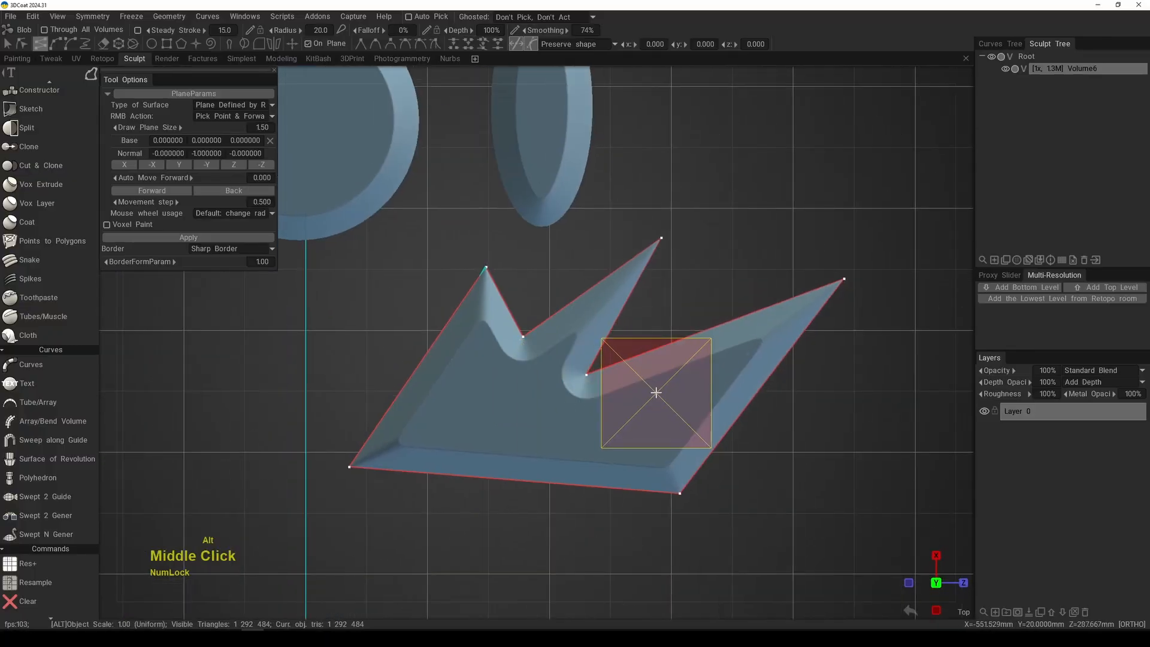
Step: Clear all voxel shapes from the volume and delete the leftover jagged curve
key("x")
right_click_drag(693, 357, 639, 298, "alt")
middle_click_drag(620, 275, 671, 349, "alt")
right_click_drag(670, 349, 629, 305, "alt")
mouse_move(636, 332)
middle_mouse_down("alt")
mouse_move(688, 336)
mouse_move(670, 388)
mouse_move(670, 370)
middle_mouse_up("alt")
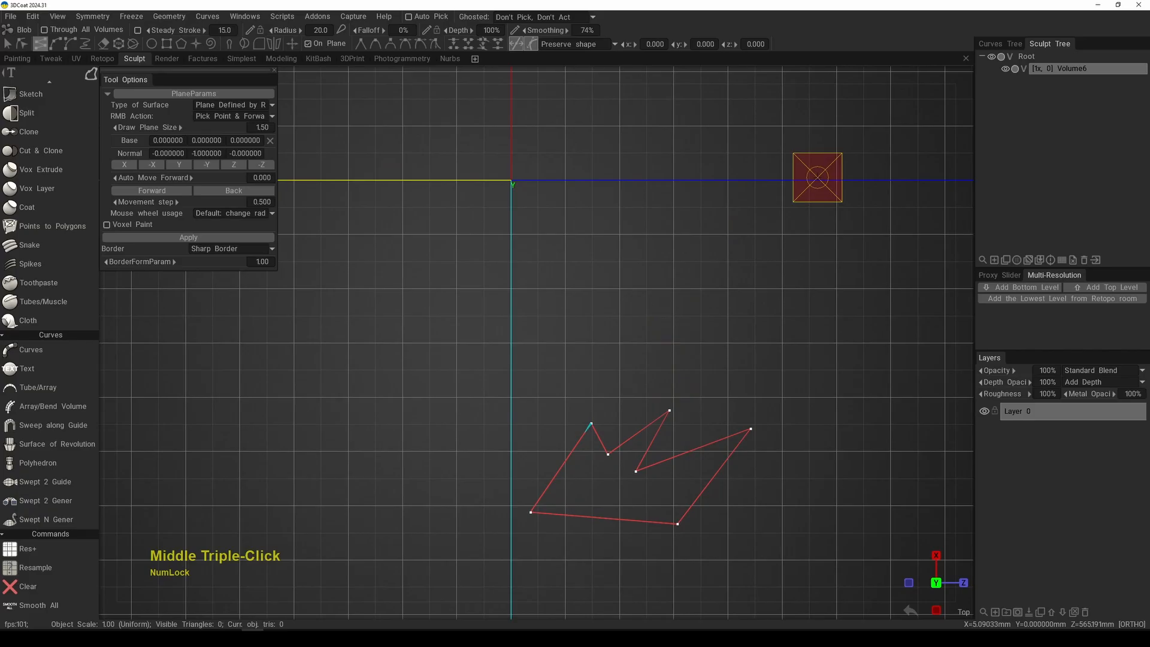
left_click(1004, 43)
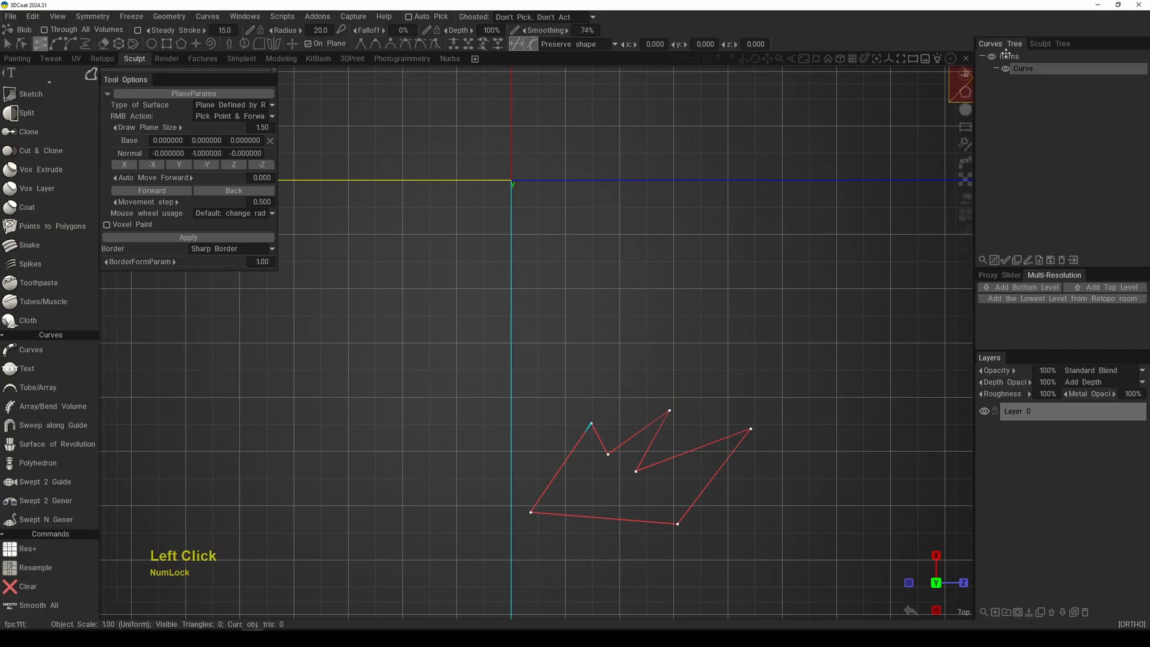
left_click(1061, 262)
Step: Examine the list of available interface panels for the Curves Tree
middle_click_drag(569, 247, 565, 351, "alt")
right_click_drag(566, 352, 579, 366, "alt")
middle_click_drag(580, 365, 636, 422, "alt")
right_click_drag(636, 423, 631, 382, "alt")
middle_click_drag(632, 385, 606, 411)
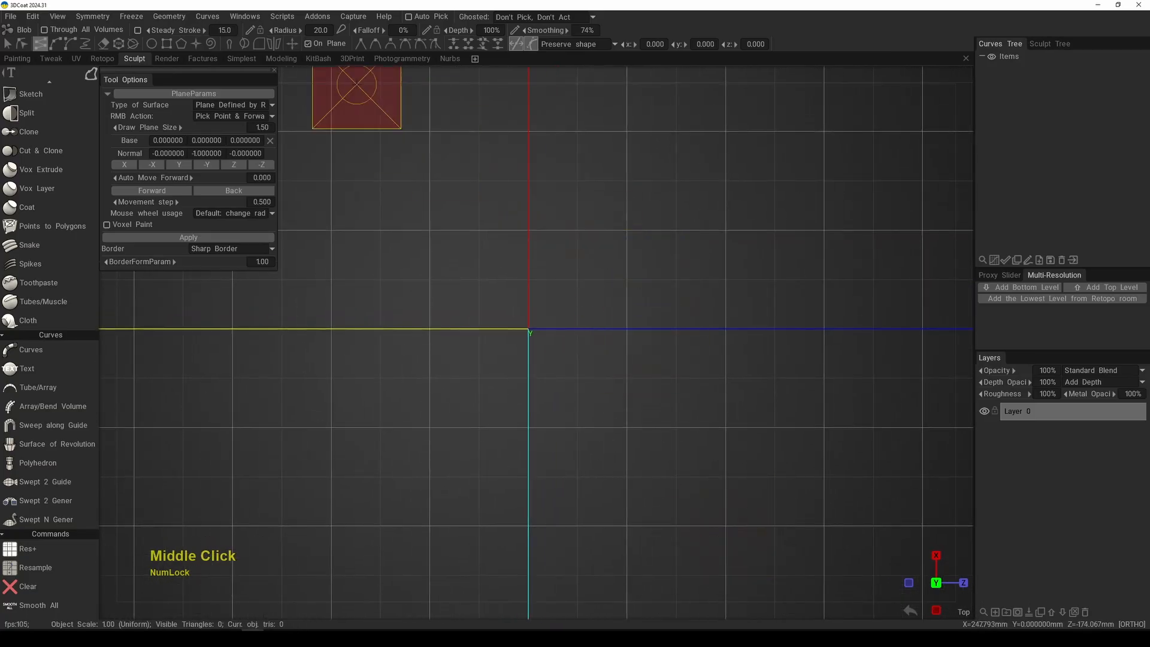
left_click(245, 17)
mouse_move(254, 32)
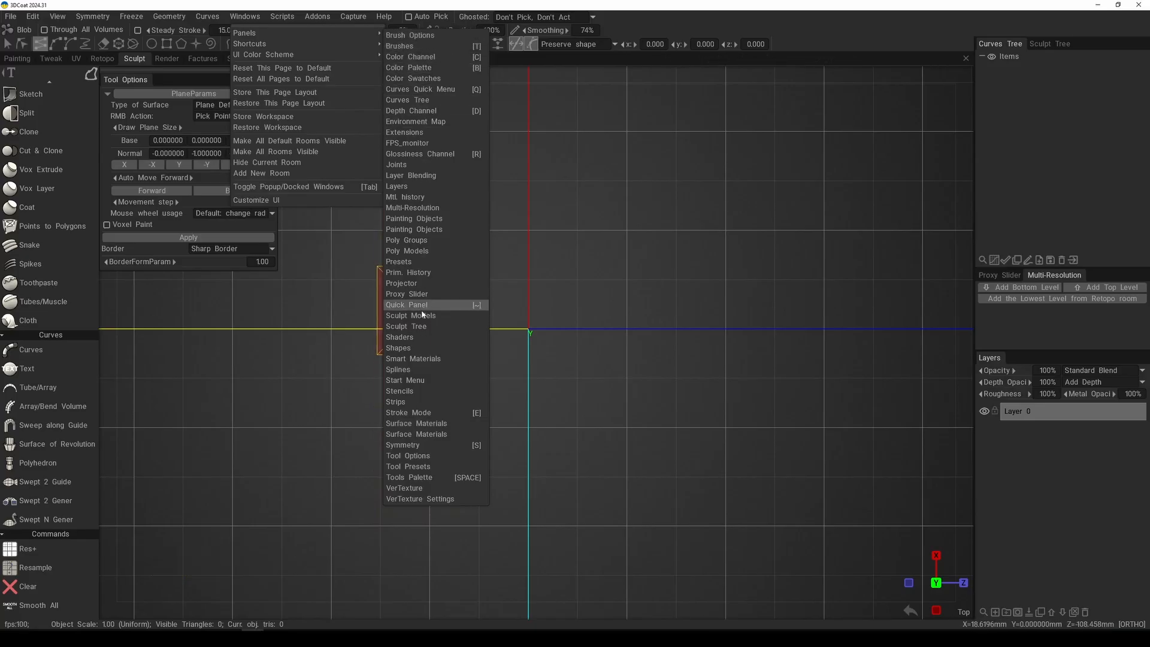
middle_click_drag(692, 321, 698, 346, "alt")
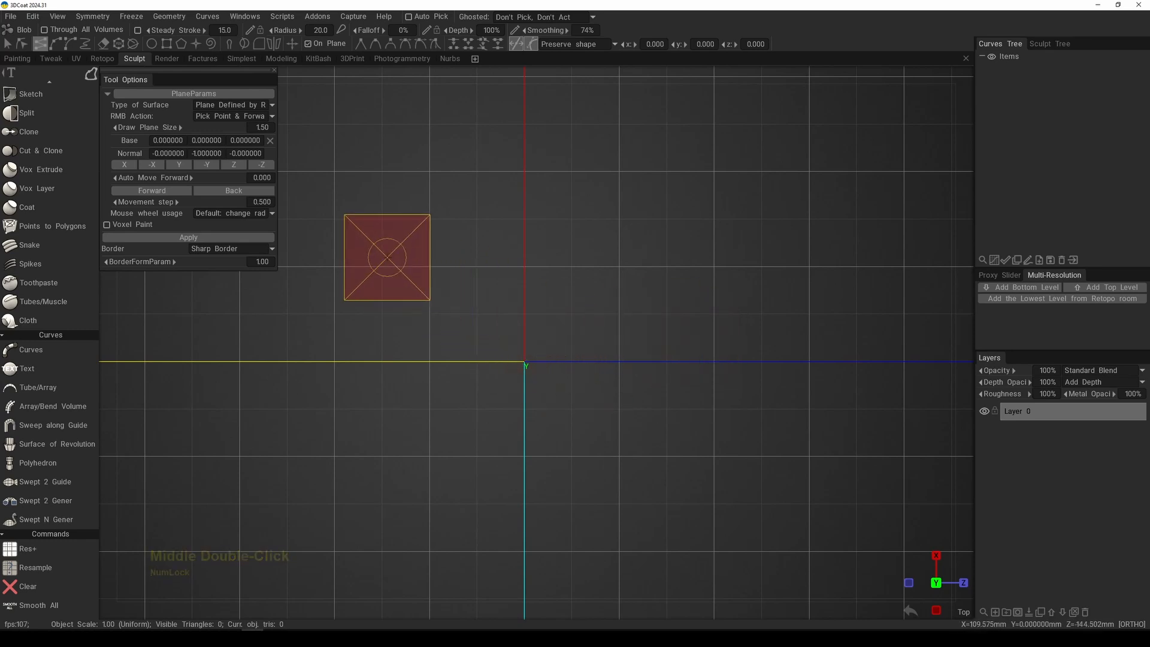
Step: Draw a closed five-point curve around the origin, with a flat lower edge and a V-shaped notch above
left_click(385, 247)
left_click(384, 456)
left_click(737, 461)
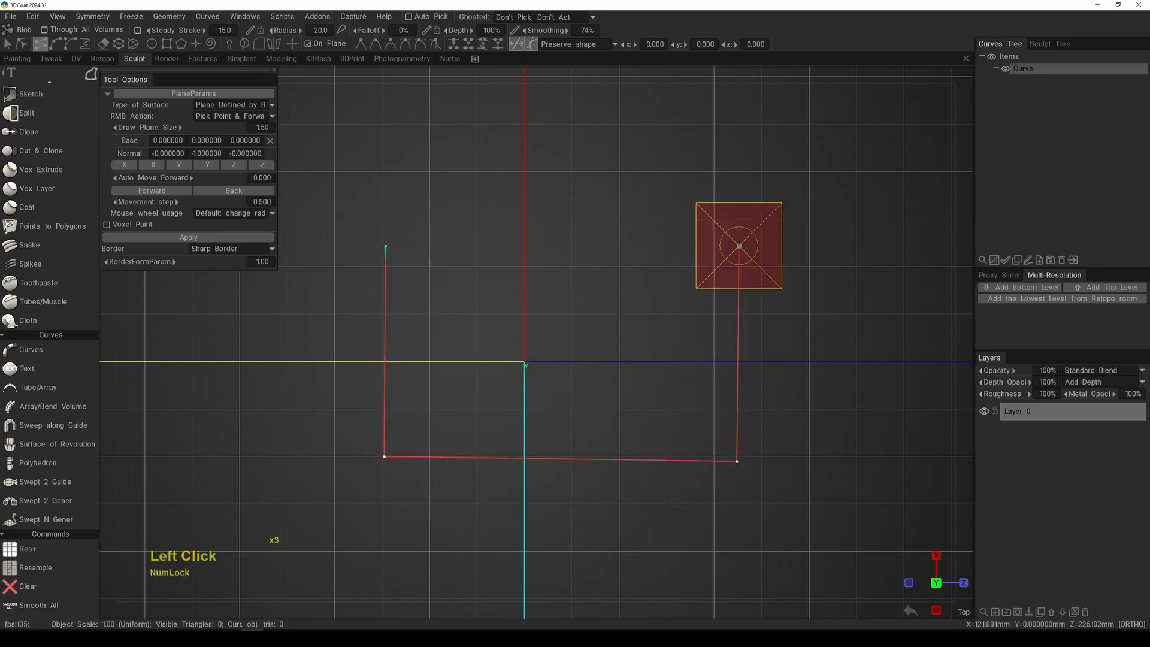
left_click(740, 209)
left_click(588, 352)
left_click(388, 245)
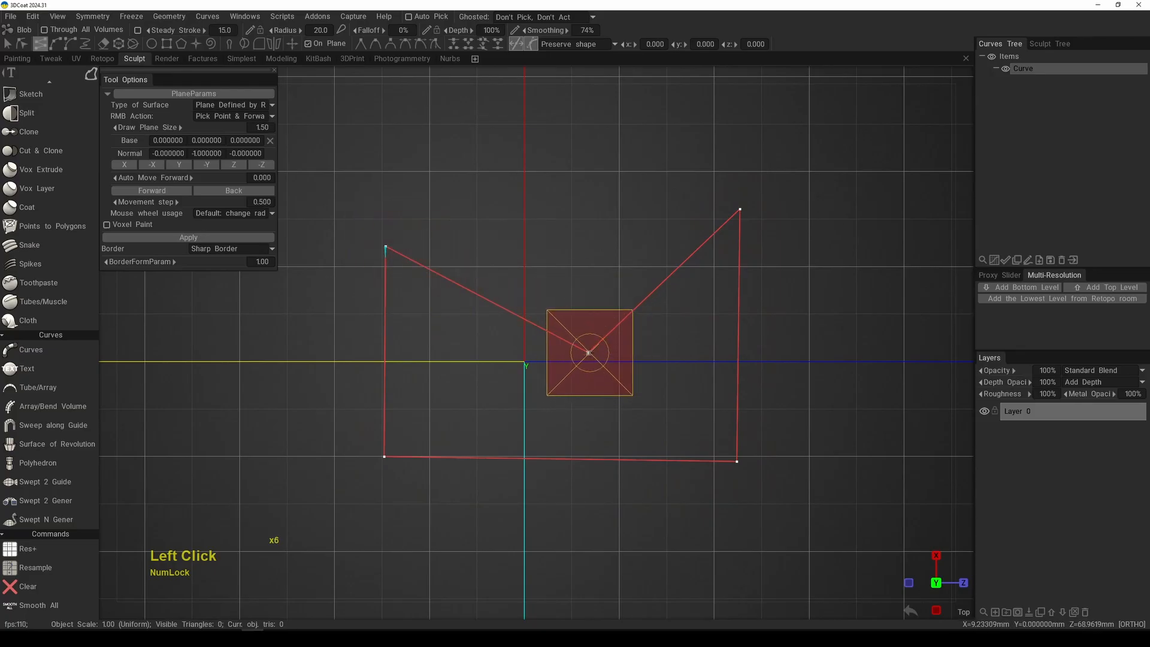
Step: Change the notch point of the curve from sharp to smooth
right_click(588, 352)
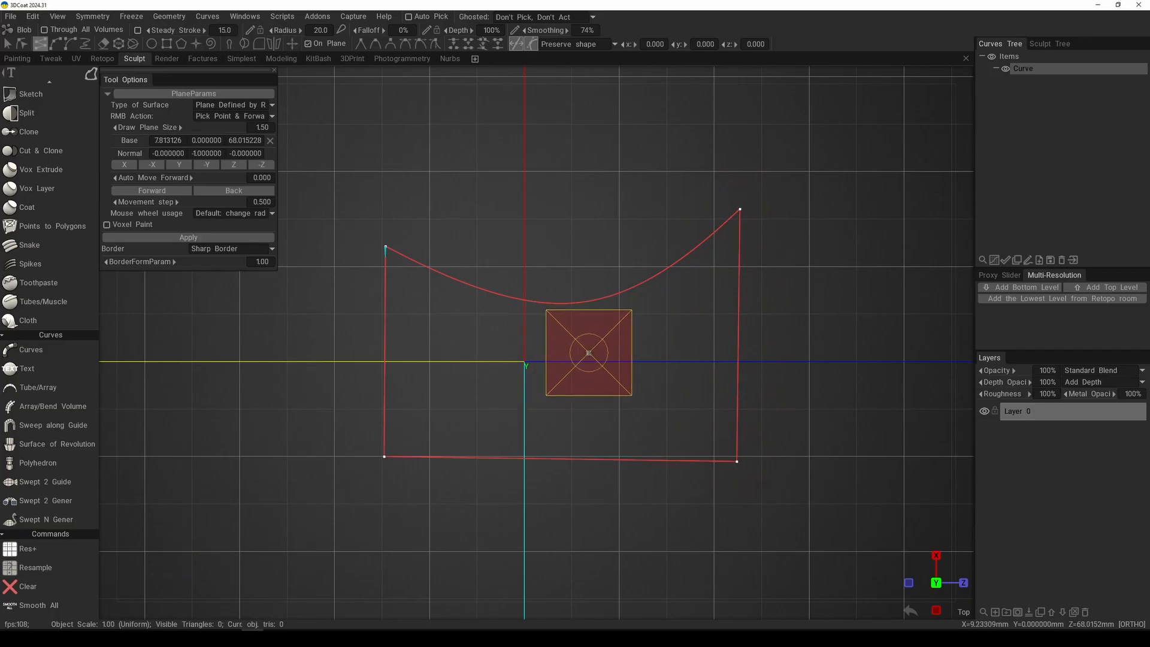
right_click(590, 353)
right_click(589, 353)
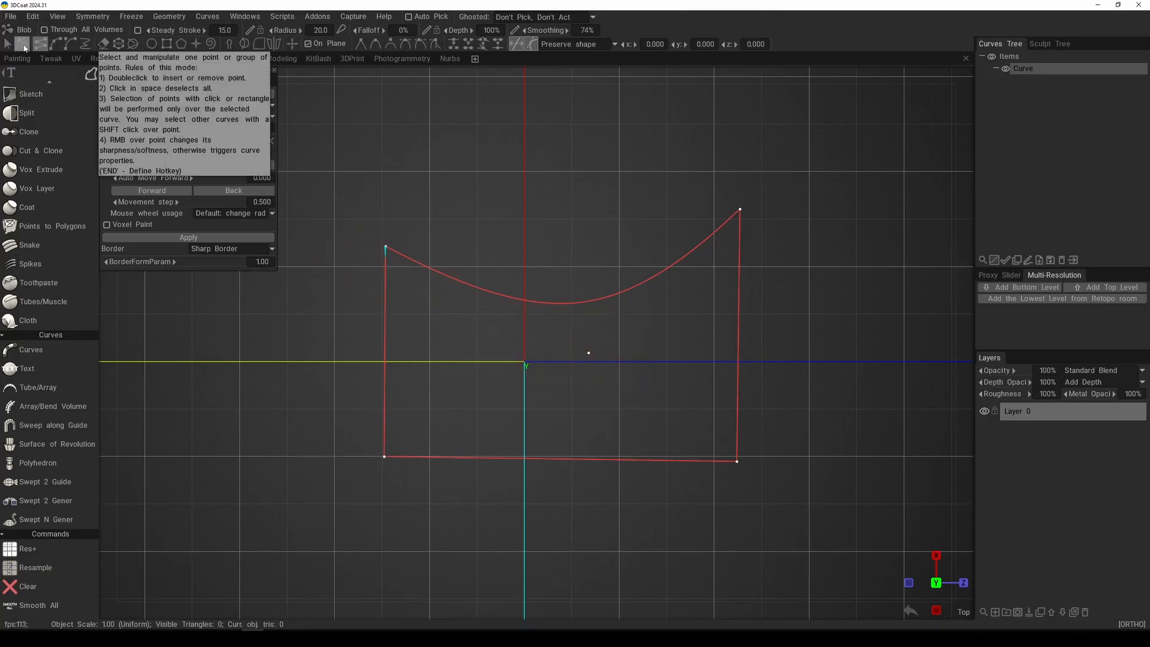
Step: Move the smooth notch point deeper into the shape's lower-left area and straighten the sides by adjusting the lower-right and upper-left corner points
left_click(24, 48)
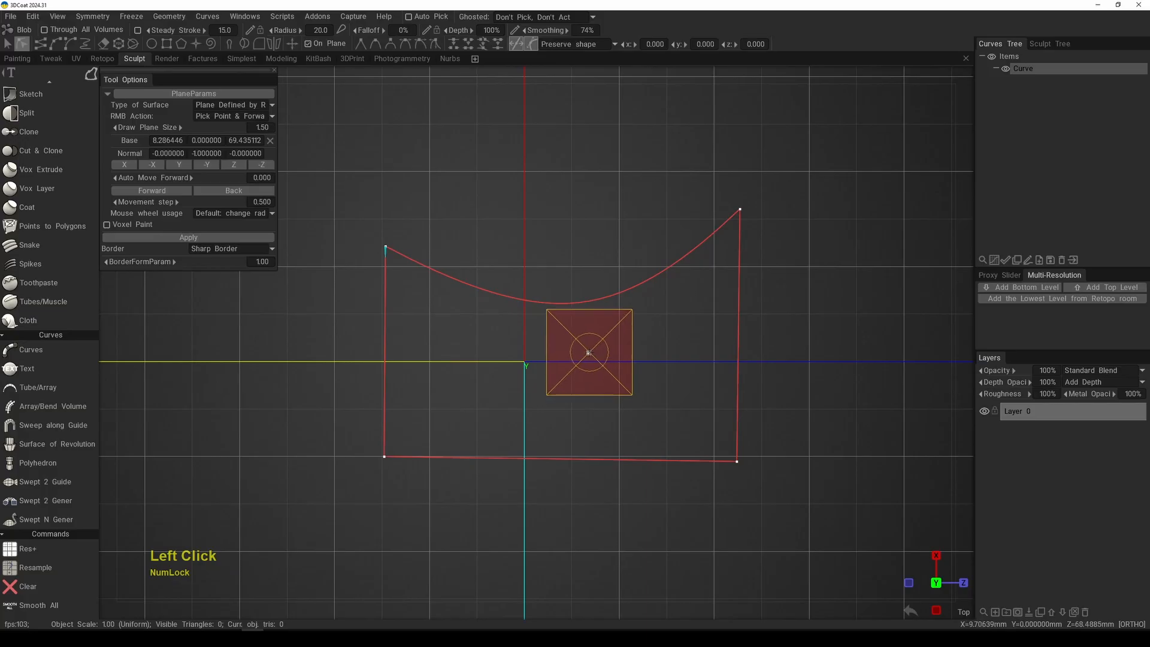
mouse_move(589, 352)
left_mouse_down()
mouse_move(682, 397)
mouse_move(476, 407)
mouse_move(480, 435)
left_mouse_up()
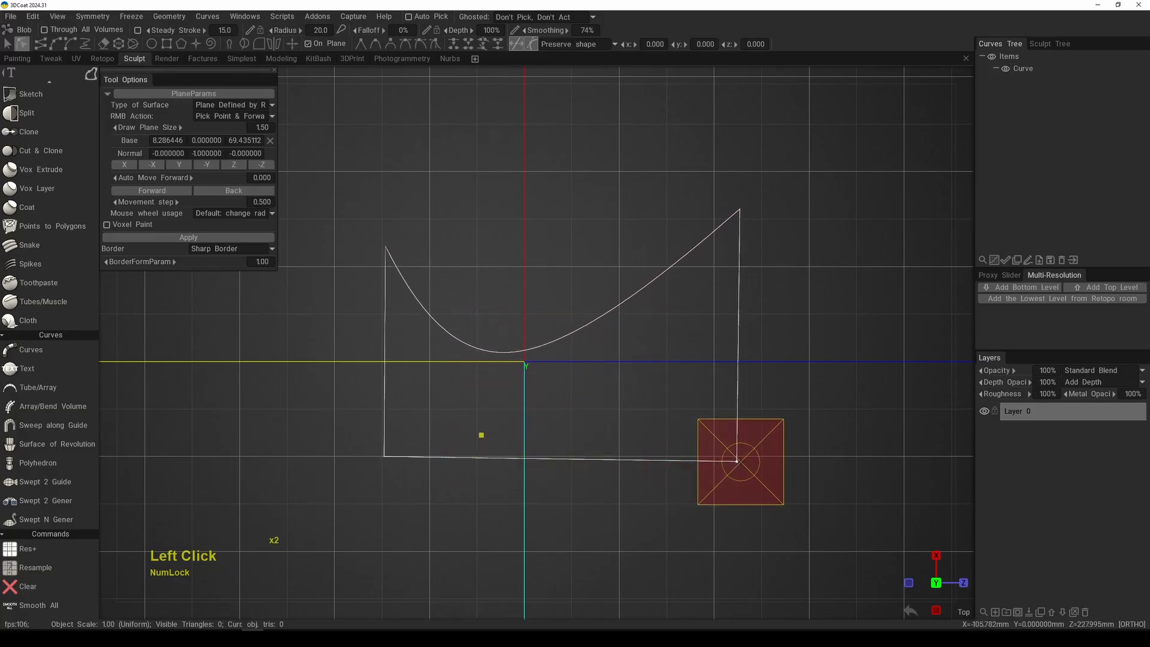
left_click(741, 457)
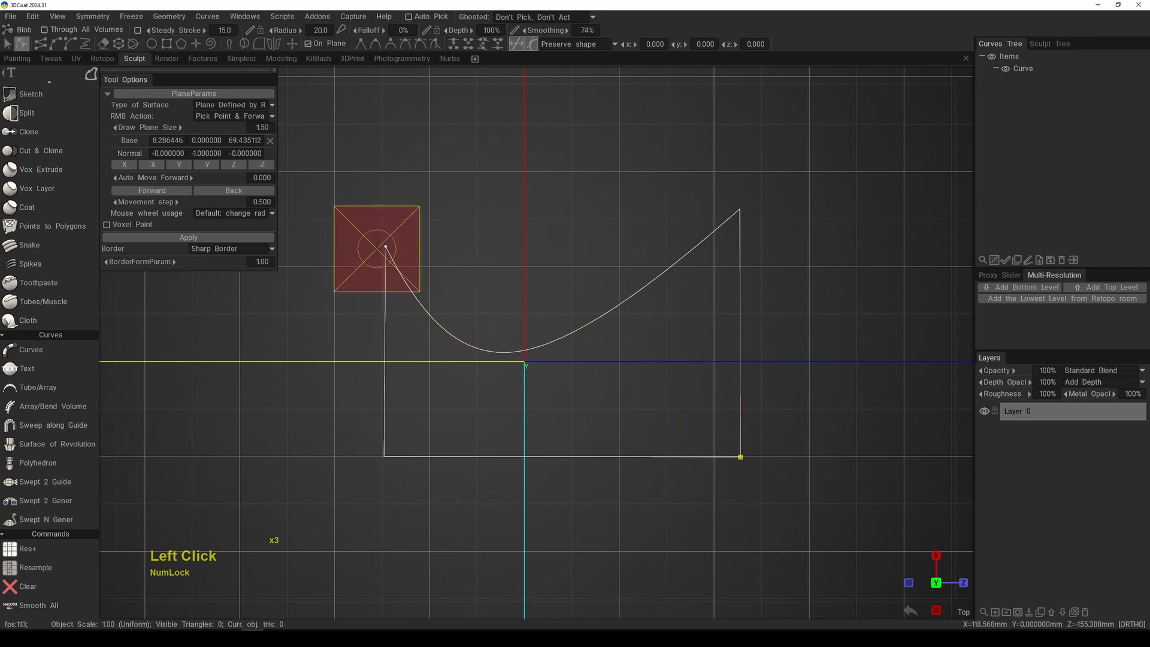
left_click(384, 247)
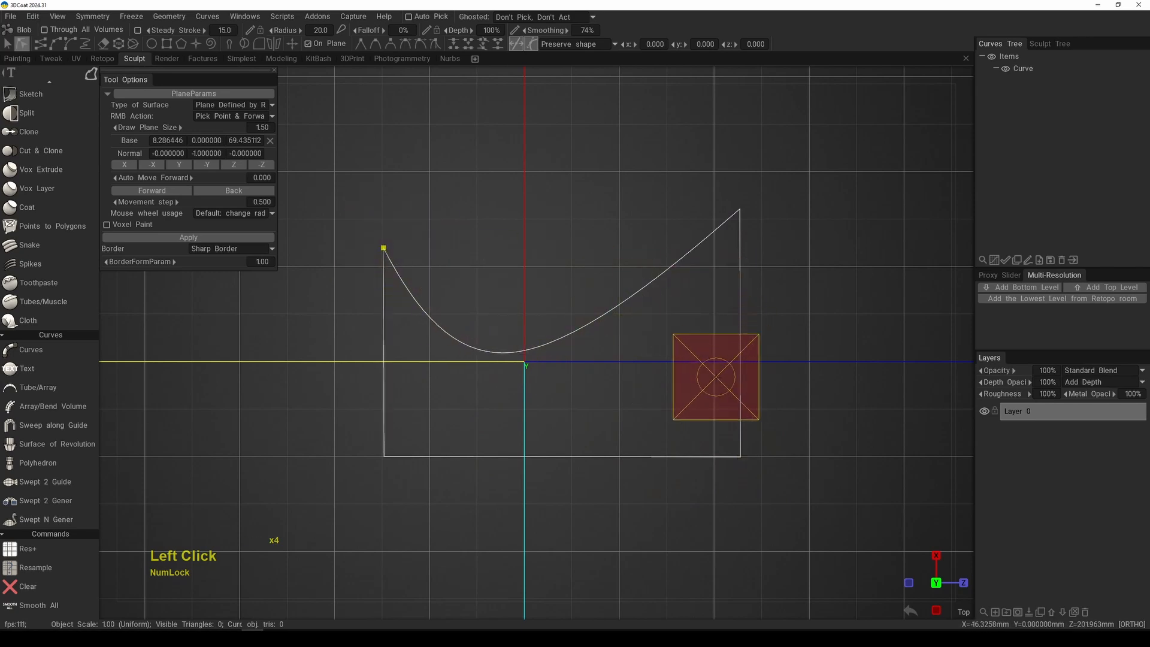
Step: Fill the edited notched curve with a bevelled Blob shape
right_click_drag(694, 397, 647, 389)
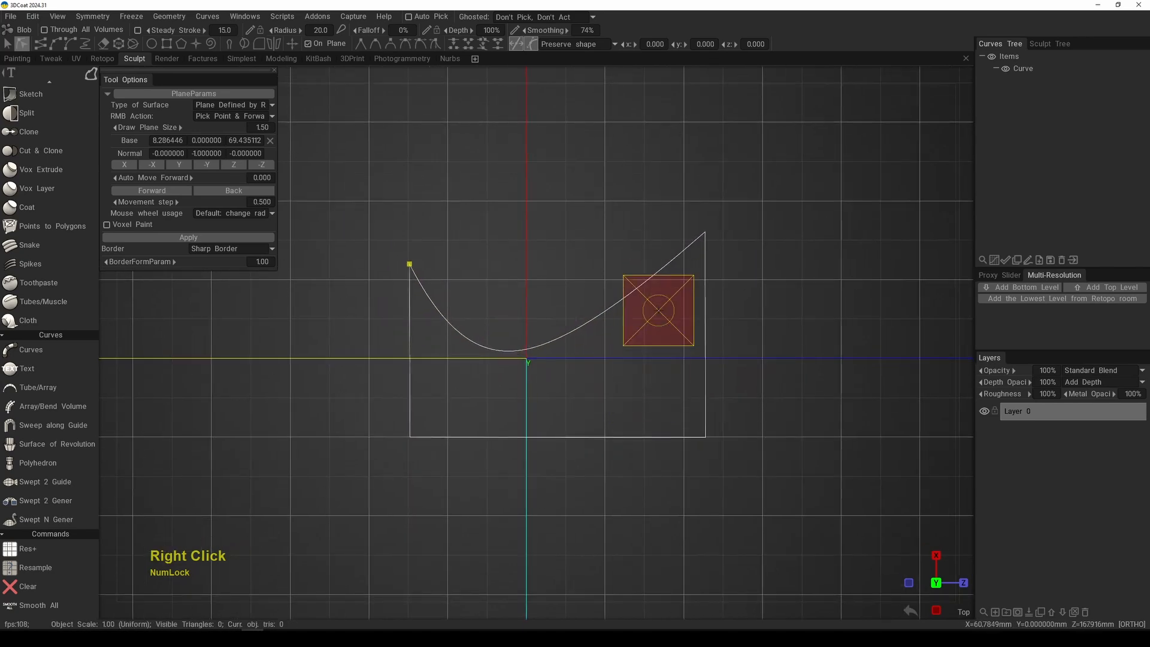
key("Return")
middle_click_drag(701, 387, 714, 342)
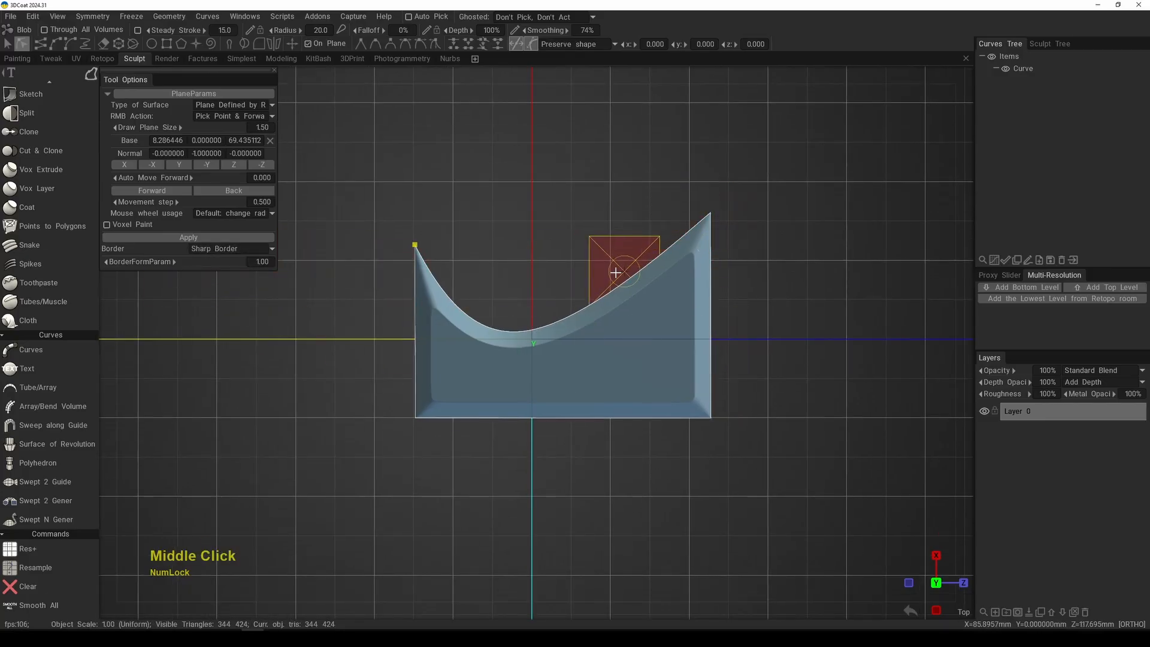
middle_click(749, 339)
right_click_drag(748, 339, 669, 297, "alt")
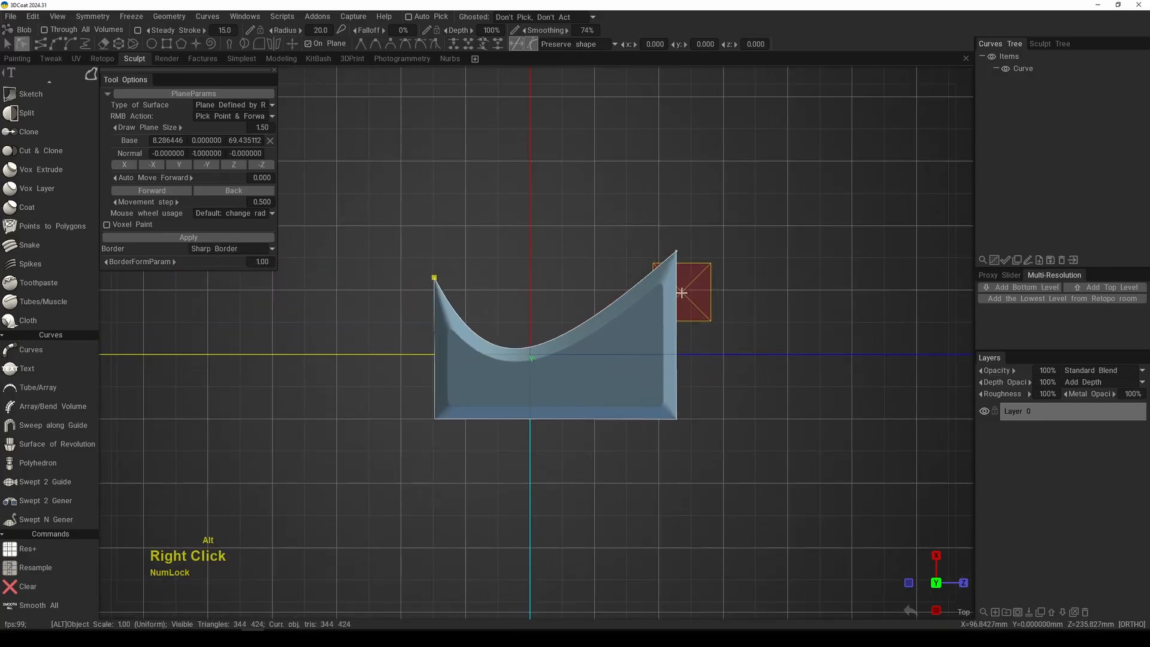
middle_click_drag(642, 239, 609, 341, "alt")
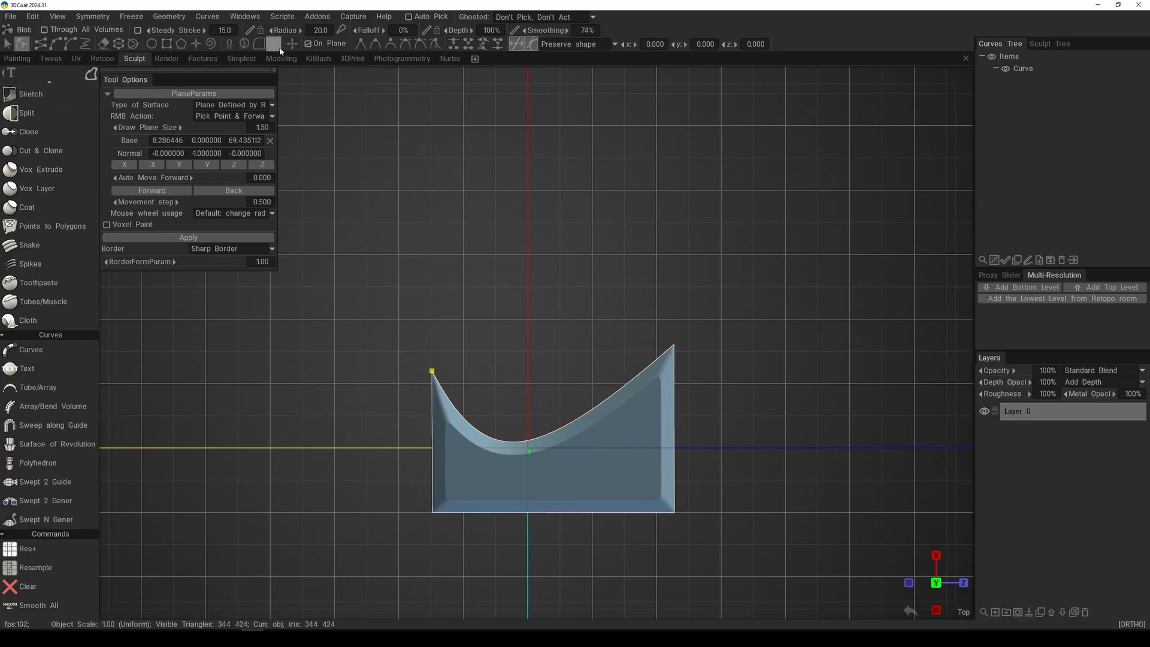
Step: Show the transform gizmo at the curve's upper-left corner, switch to whole-curve selection and move the gizmo along X to about 156.25
left_click(432, 371)
mouse_move(433, 297)
left_mouse_down()
mouse_move(426, 246)
mouse_move(425, 299)
left_mouse_up()
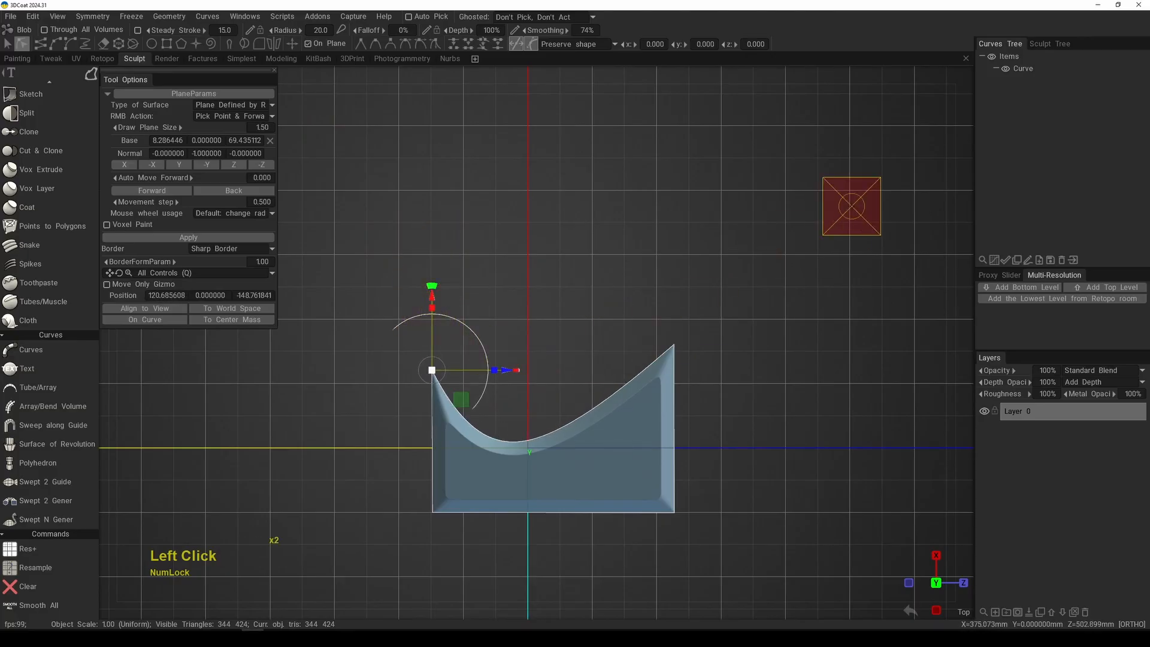
left_click(20, 50)
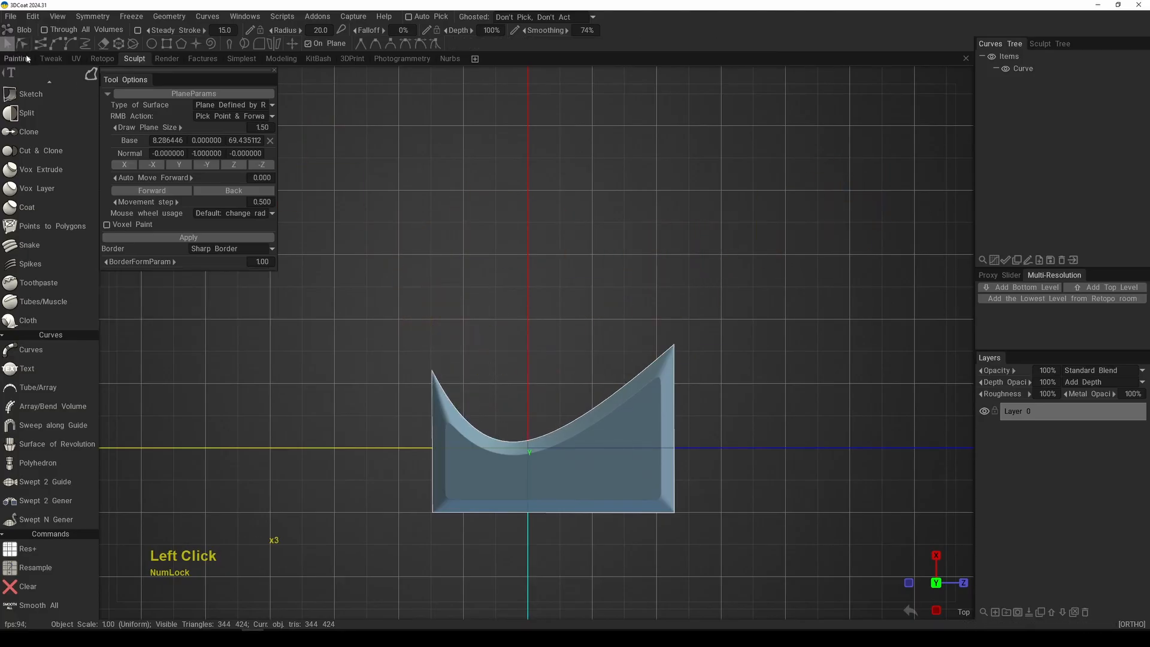
left_click(292, 44)
mouse_move(432, 295)
left_mouse_down()
mouse_move(431, 248)
mouse_move(432, 272)
left_mouse_up()
Step: Toggle the transform gizmo from the quick curve commands and try moves constrained to the X axis and to the Z axis
key("space")
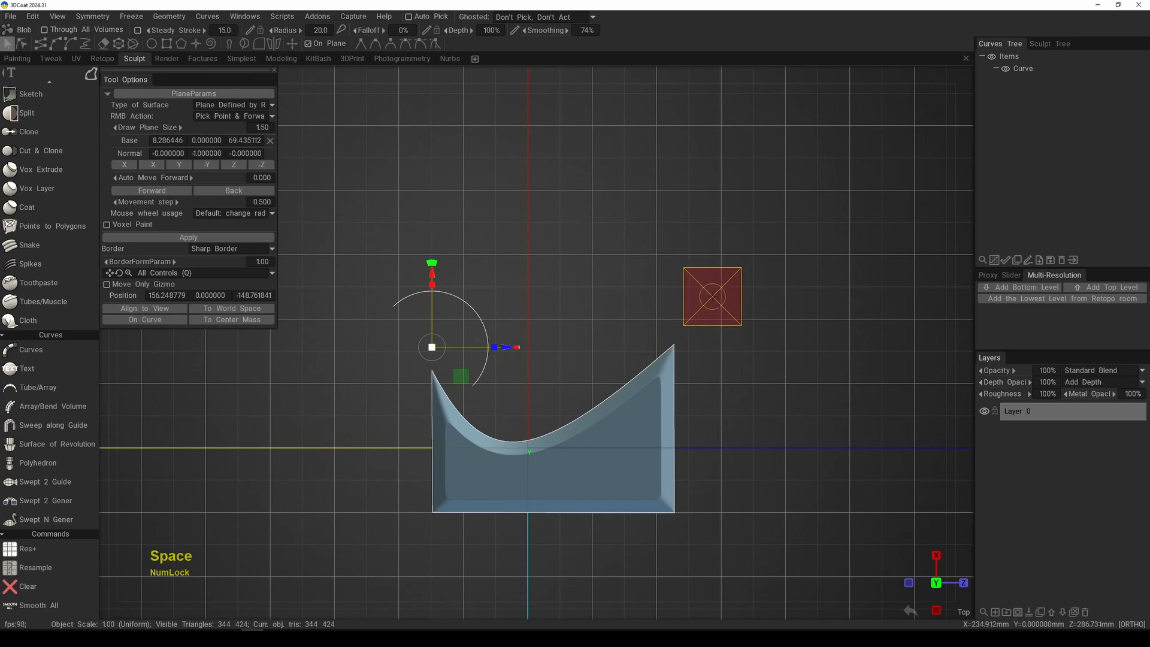
key("q")
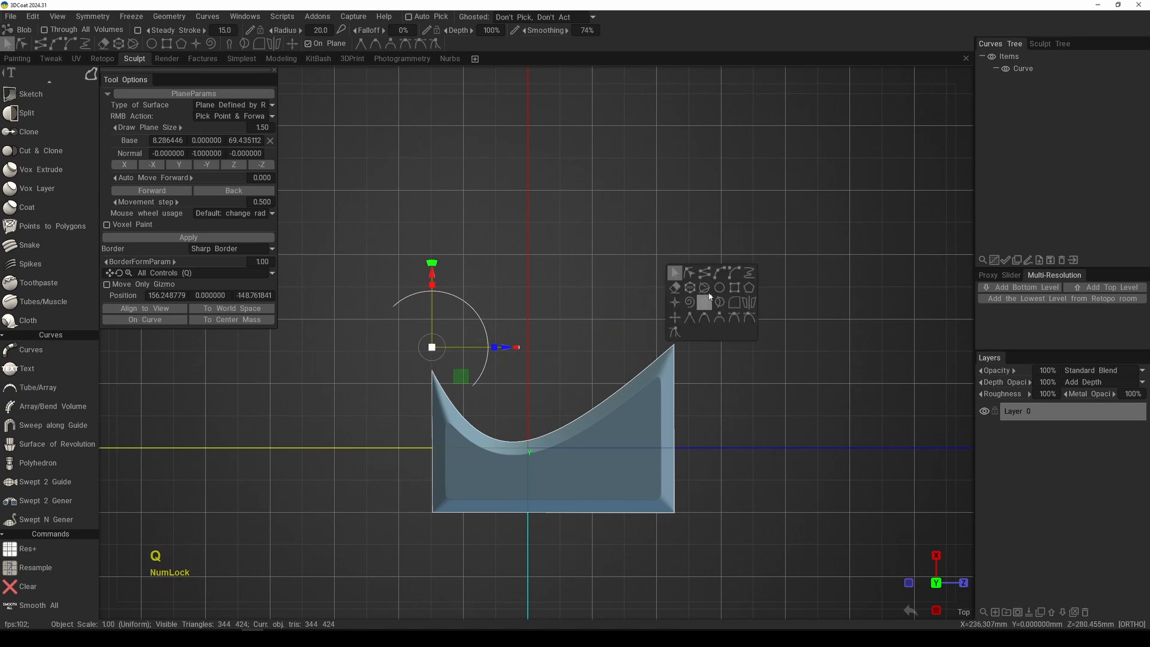
left_click(675, 321)
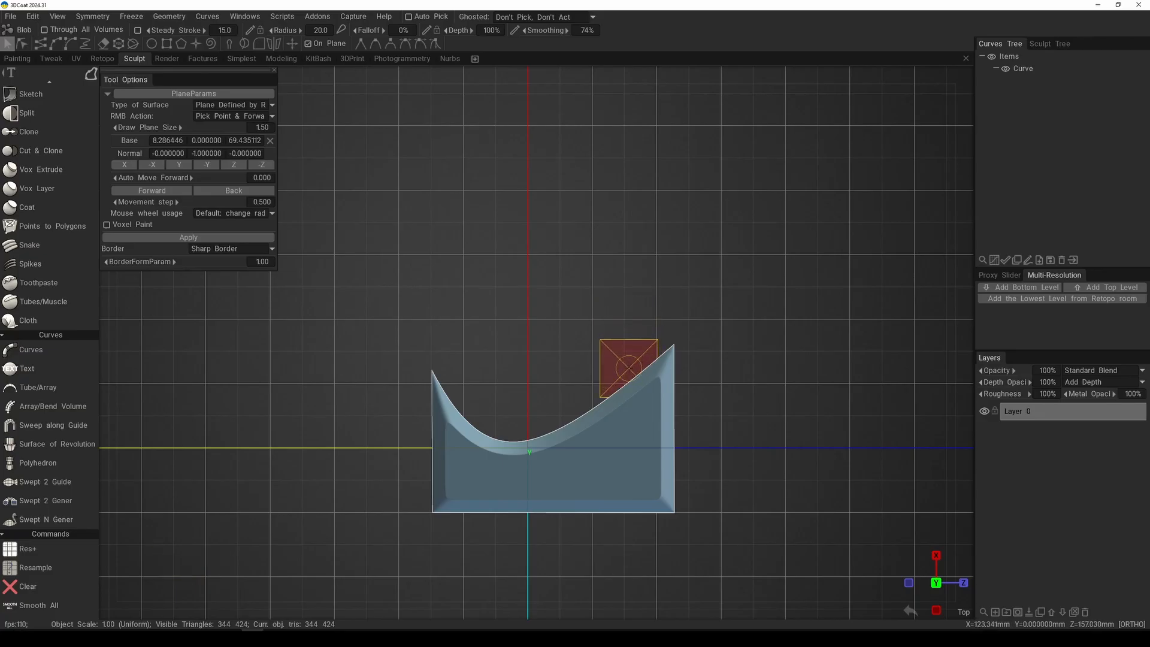
key("x")
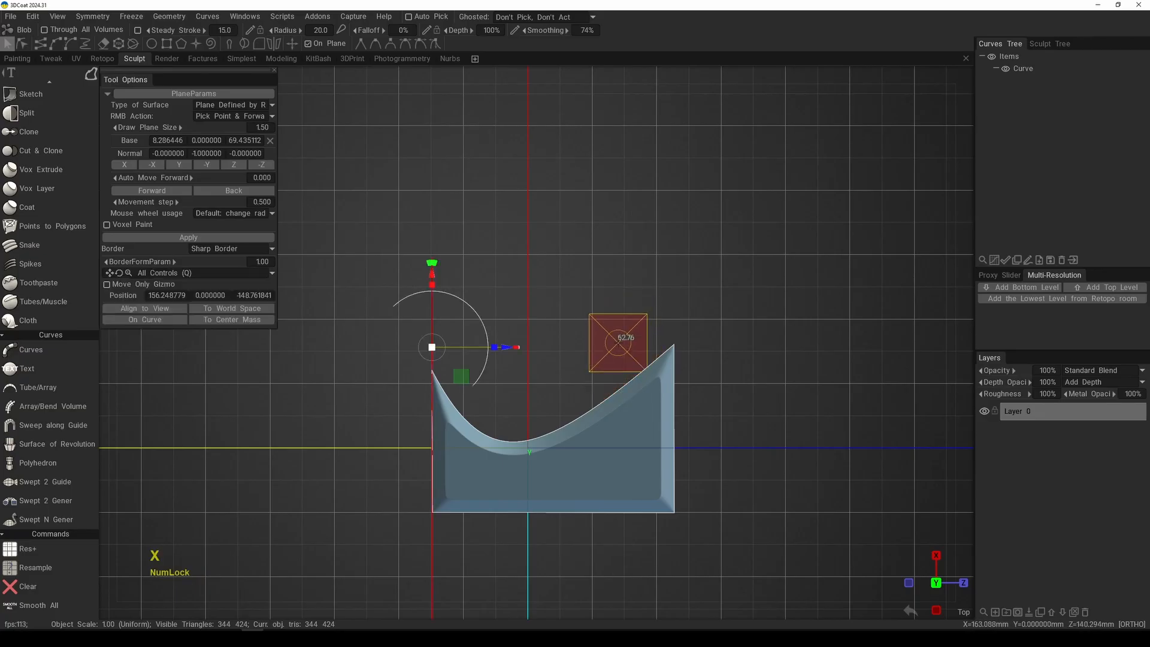
key("z")
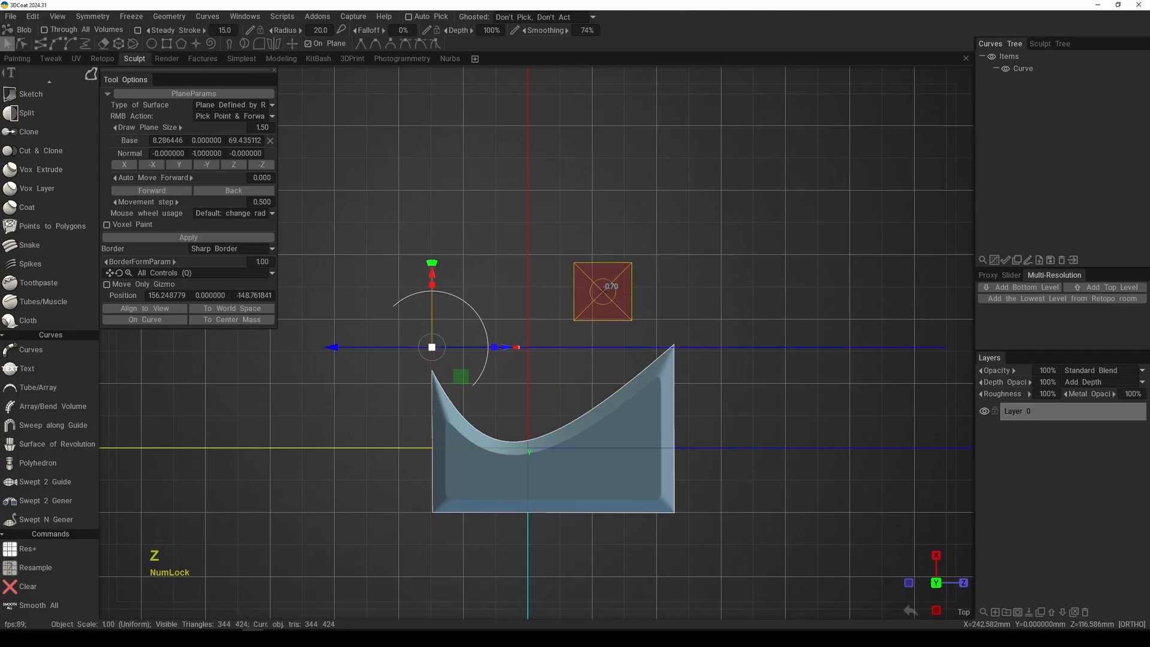
right_click_drag(724, 242, 695, 277, "alt")
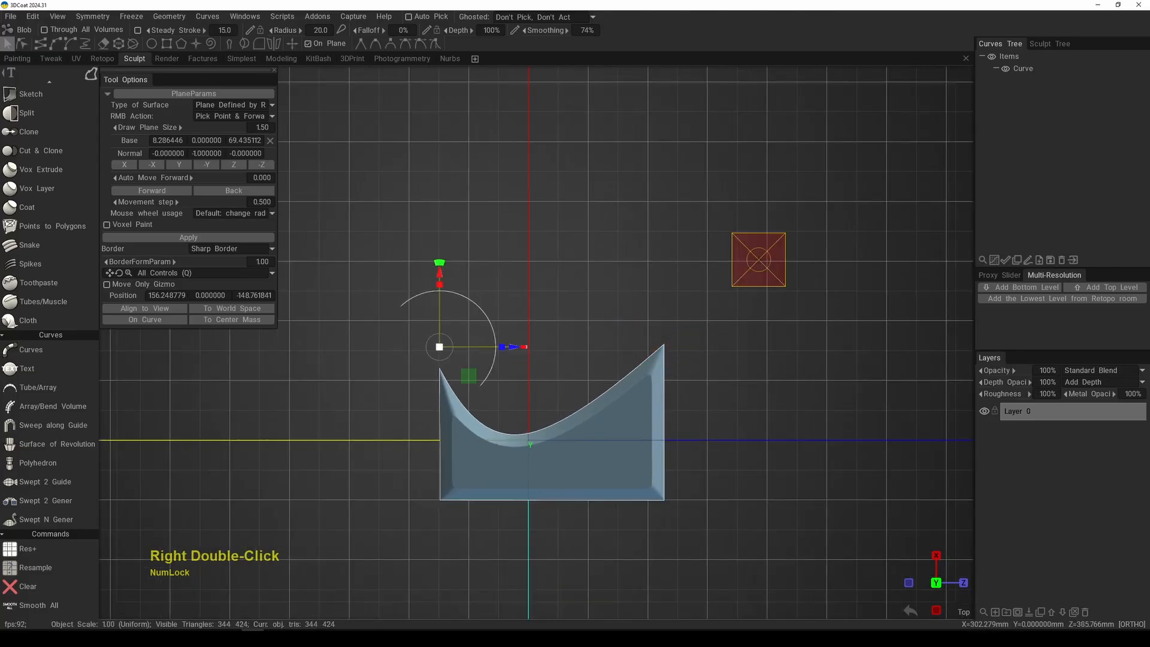
Step: Select the notched curve, move it along X to about 428.56 and fill it as a Blob shape with Plane Border
left_click(1027, 71)
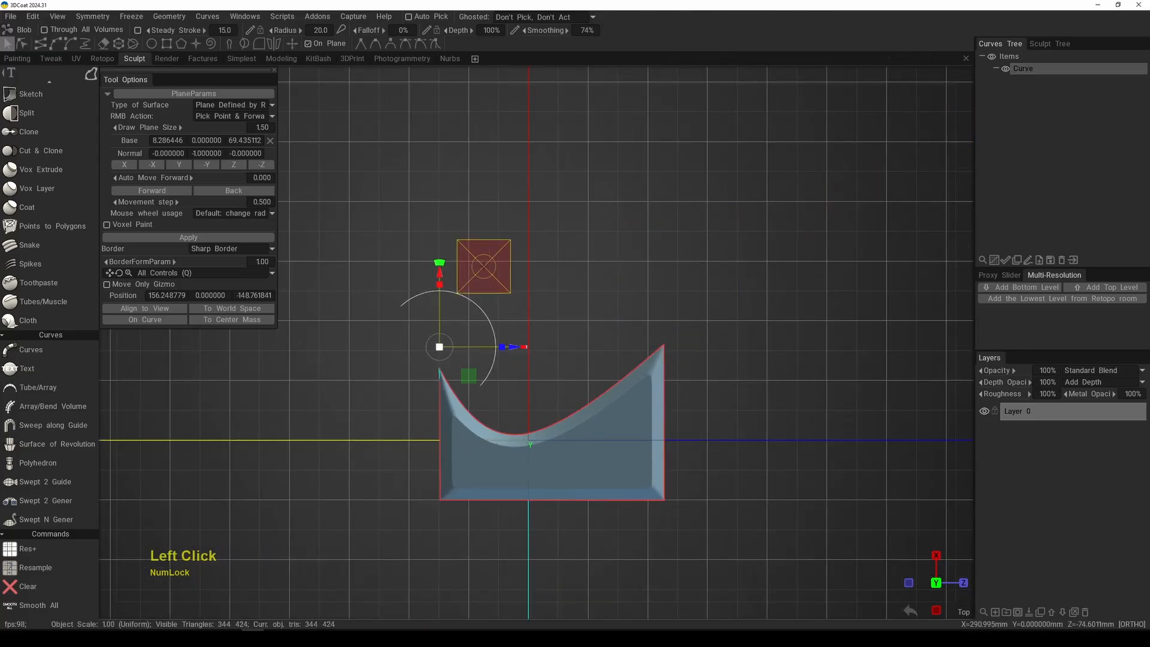
left_click_drag(441, 275, 446, 111)
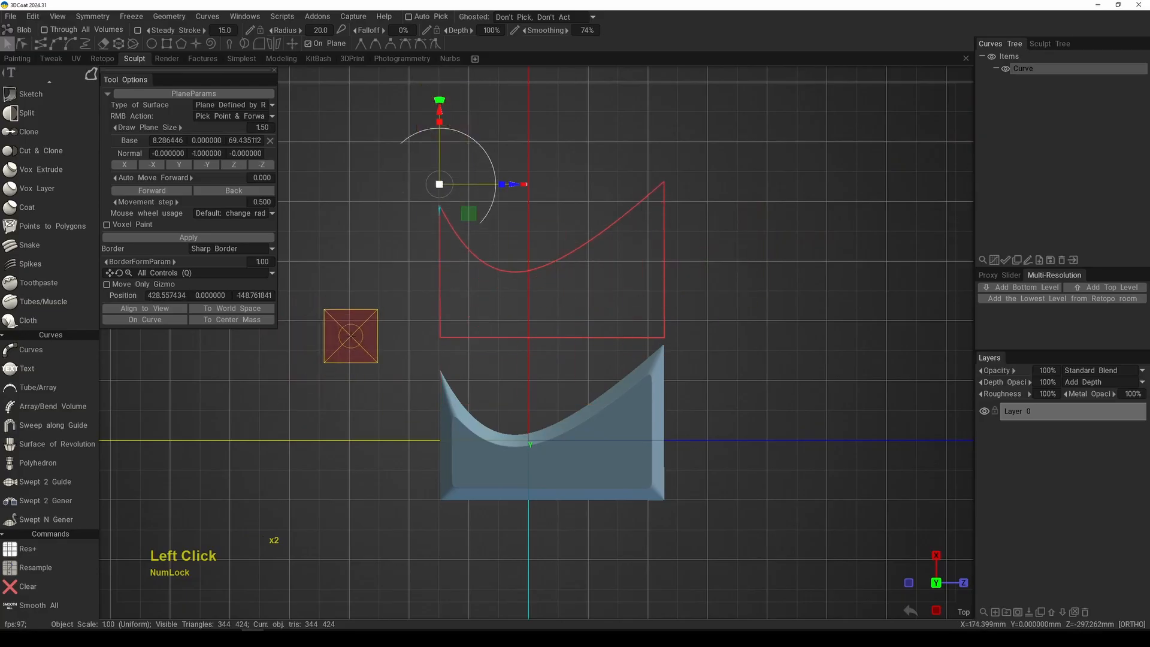
left_click(231, 250)
left_click(224, 272)
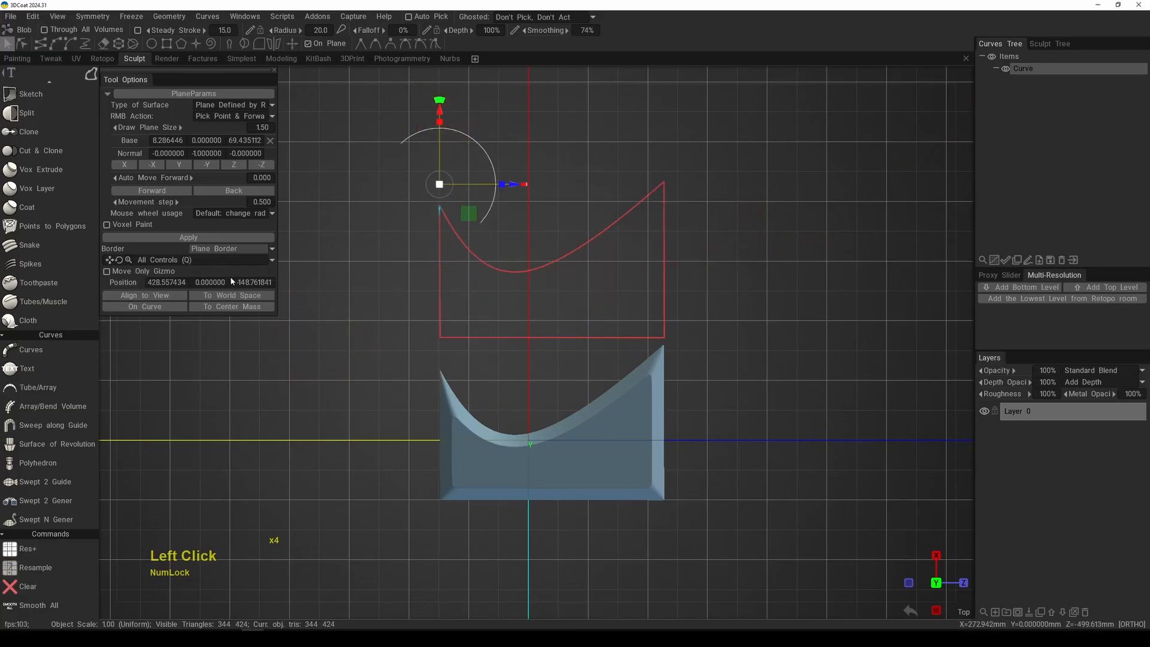
key("Return")
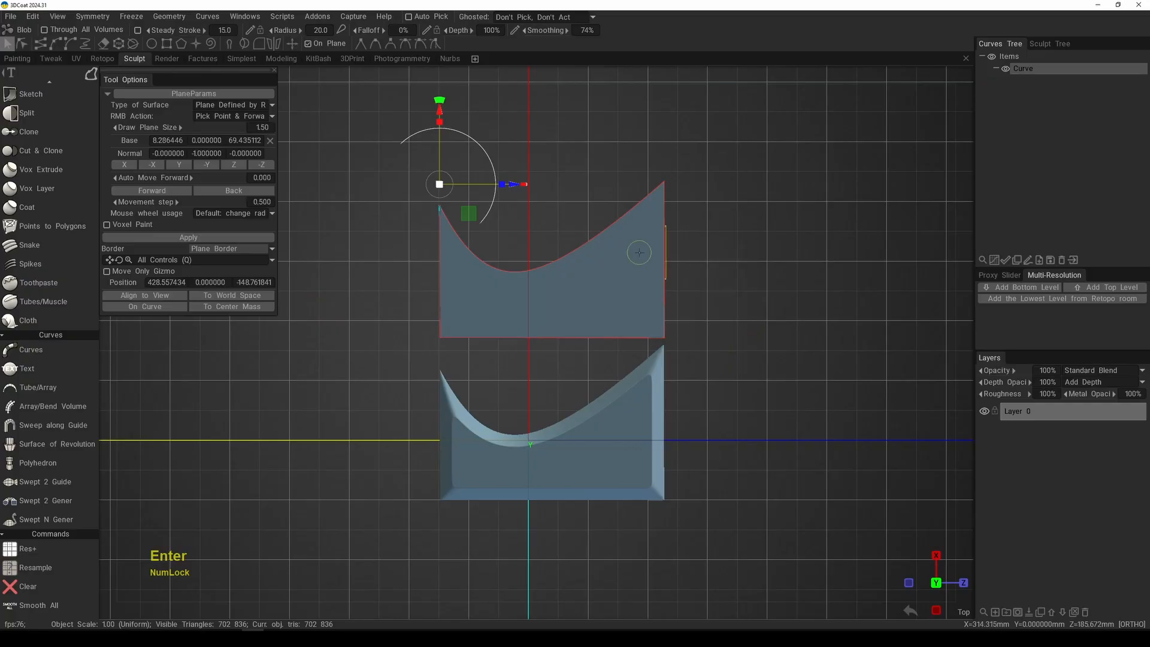
Step: Move the curve further along X to about 697.10 and fill it as a Blob shape with Round Border
middle_click_drag(639, 252, 686, 370)
left_click_drag(431, 231, 431, 76)
left_click(231, 248)
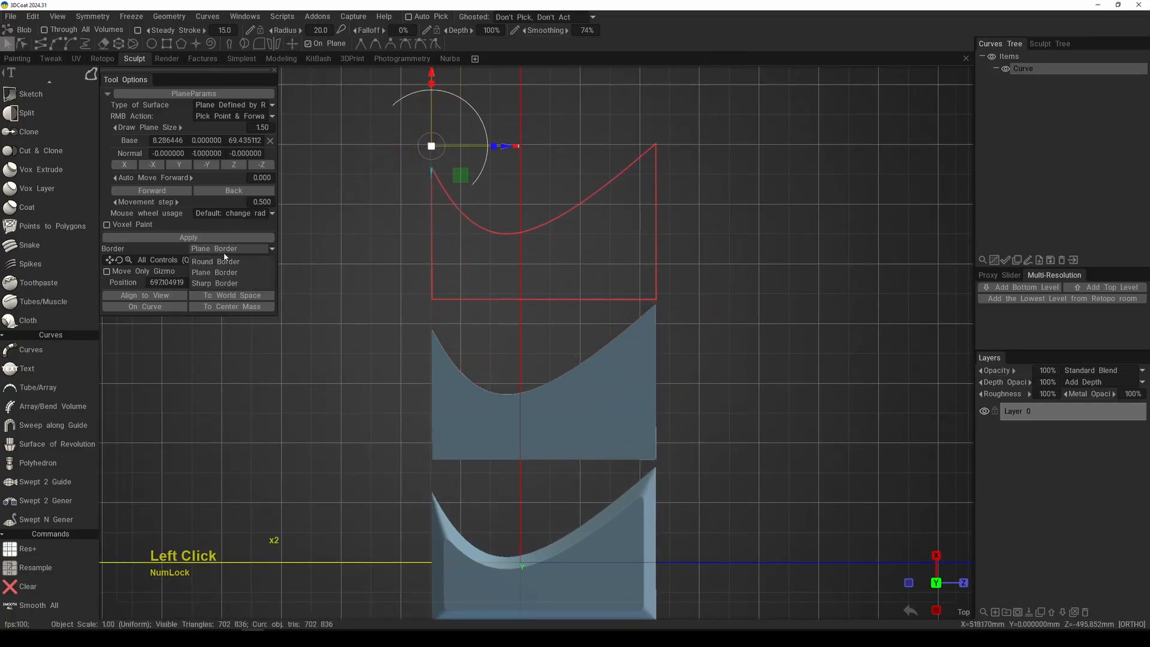
left_click(224, 262)
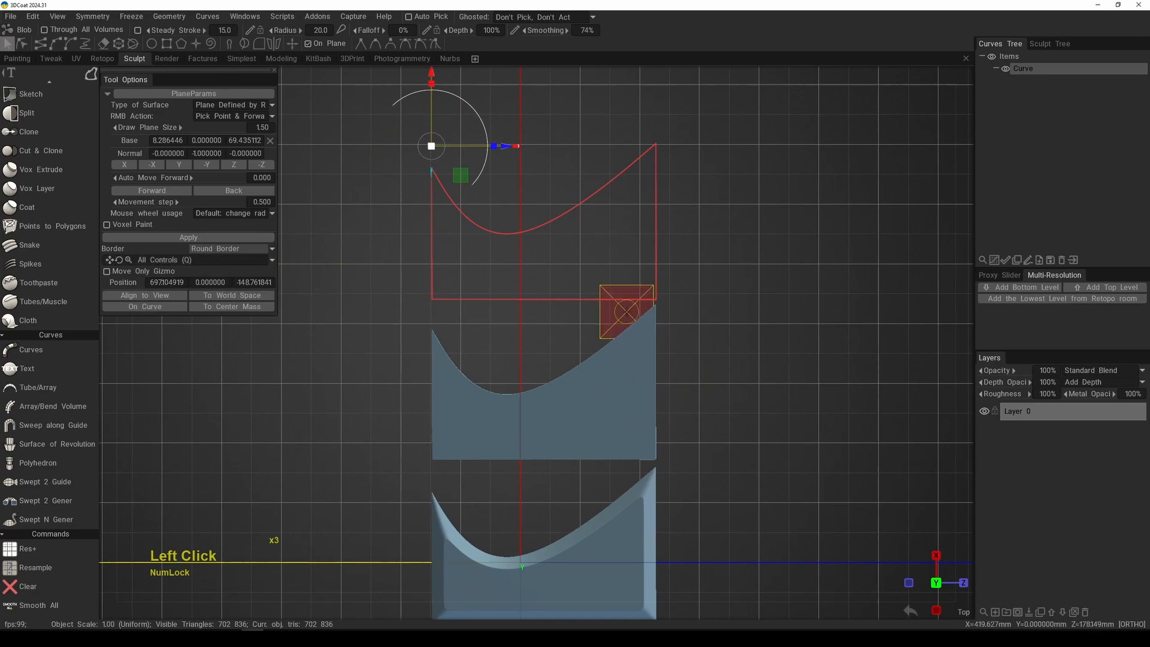
key("KP_Enter")
Step: Compare the edges of the sharp, plane and round border shapes from several angles in perspective
right_click_drag(642, 367, 773, 294, "alt")
left_click_drag(773, 293, 605, 507, "alt")
middle_click_drag(605, 507, 628, 409, "alt")
key("a")
middle_click_drag(537, 334, 624, 342, "alt")
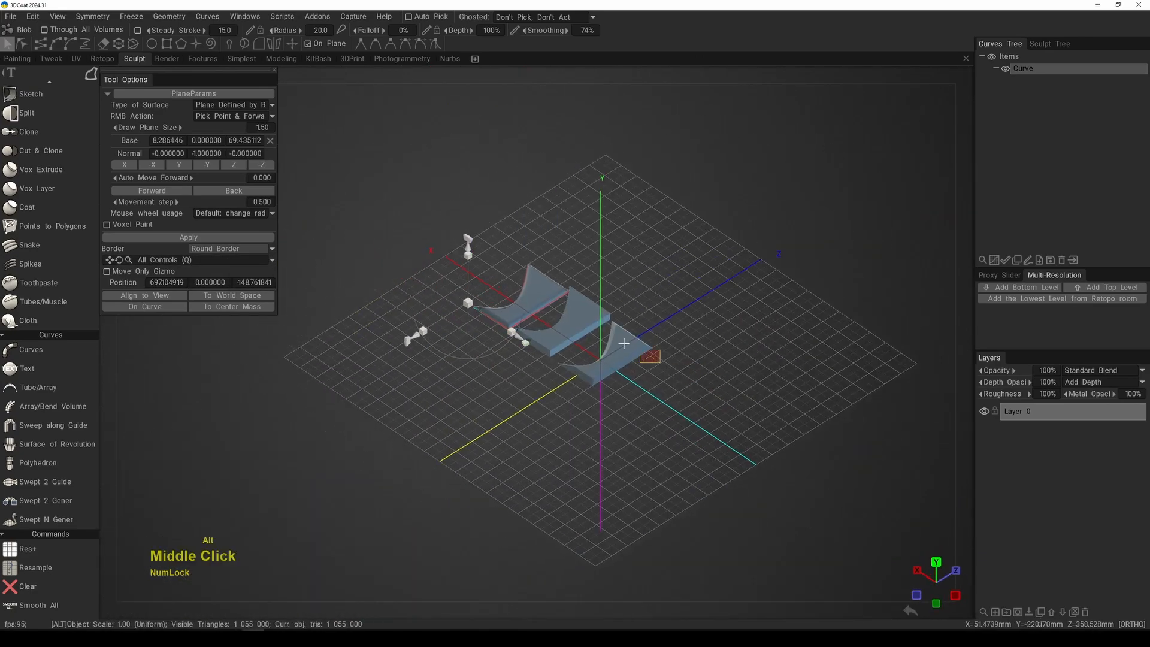
right_click_drag(624, 341, 616, 441, "alt")
middle_click_drag(616, 442, 608, 419, "alt")
right_click_drag(608, 419, 603, 403, "alt")
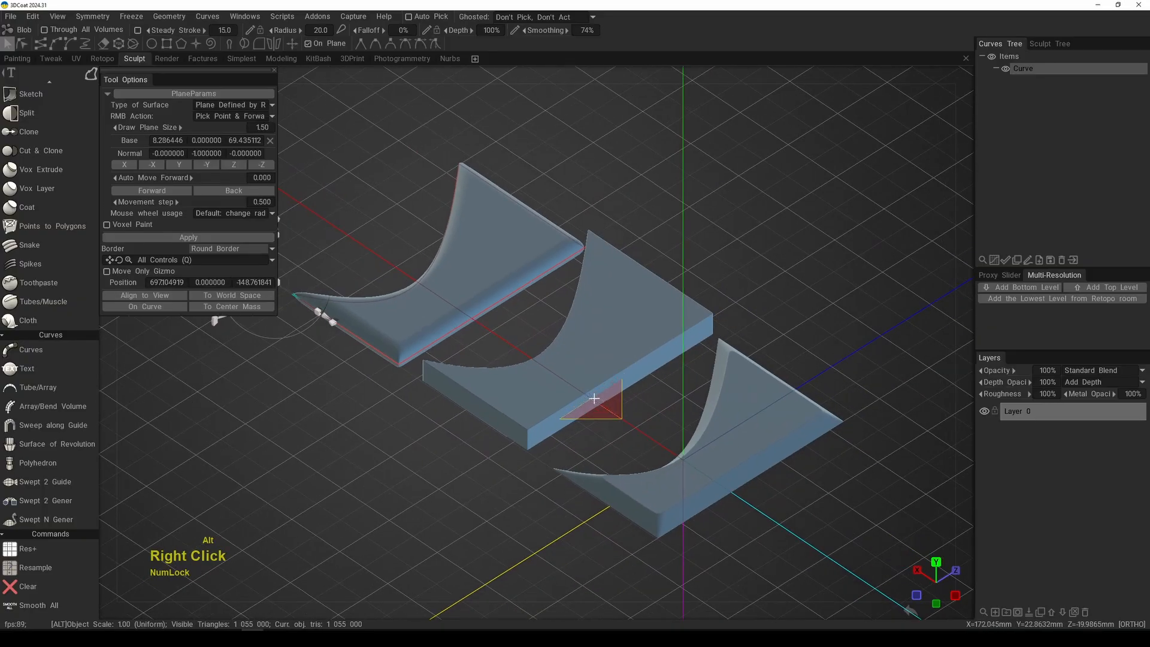
middle_click_drag(603, 403, 614, 375, "alt")
left_click_drag(613, 375, 720, 335, "alt")
middle_click_drag(720, 335, 713, 328)
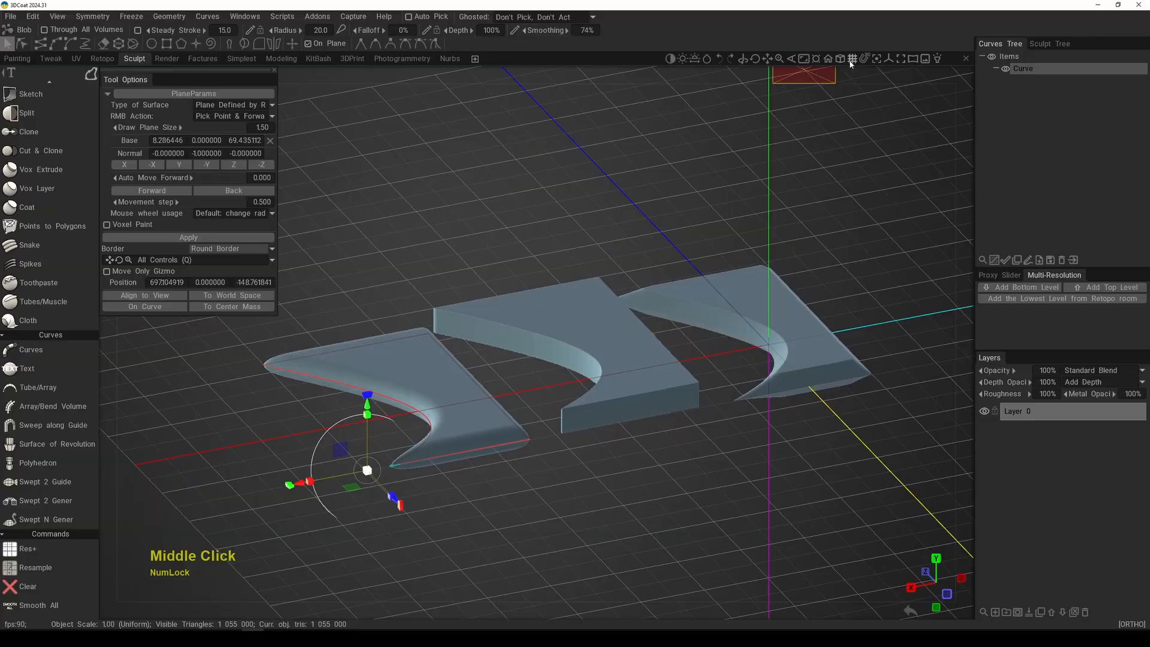
Step: Hide the viewport grid and examine the three border shapes from the side and from above
left_click(852, 61)
right_click_drag(634, 282, 643, 328, "alt")
left_click_drag(643, 328, 562, 326, "alt")
right_click_drag(563, 326, 575, 335, "alt")
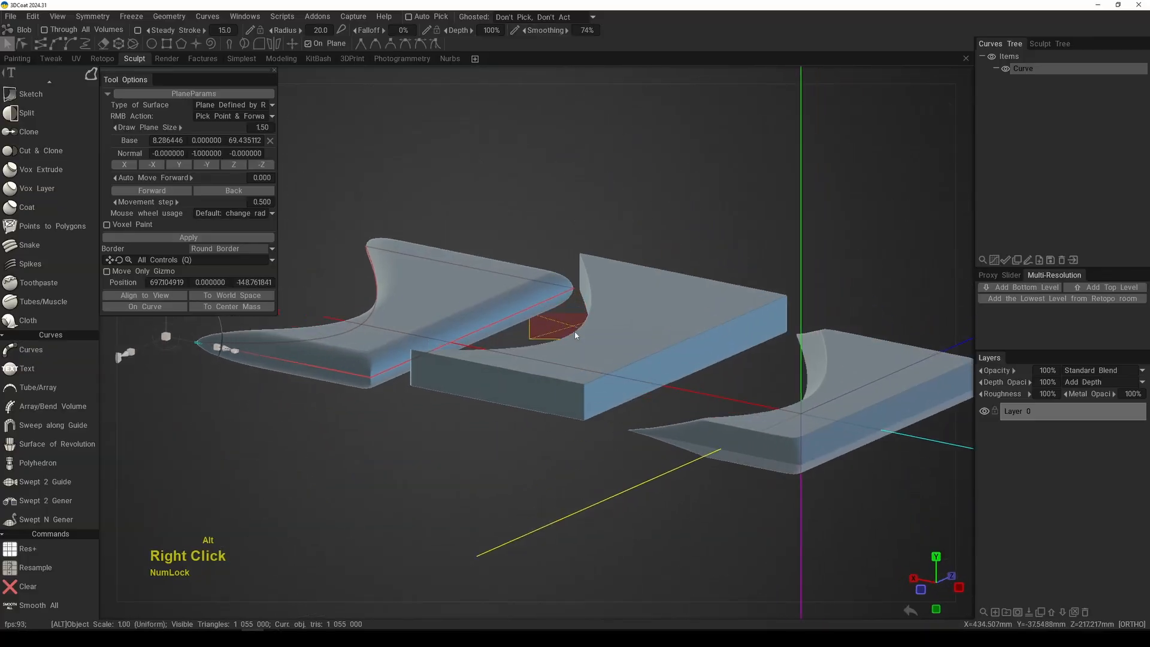
left_click_drag(574, 335, 616, 349, "alt")
right_click_drag(616, 349, 580, 298, "alt")
left_click_drag(580, 298, 570, 341, "alt")
middle_click_drag(569, 341, 547, 351, "alt")
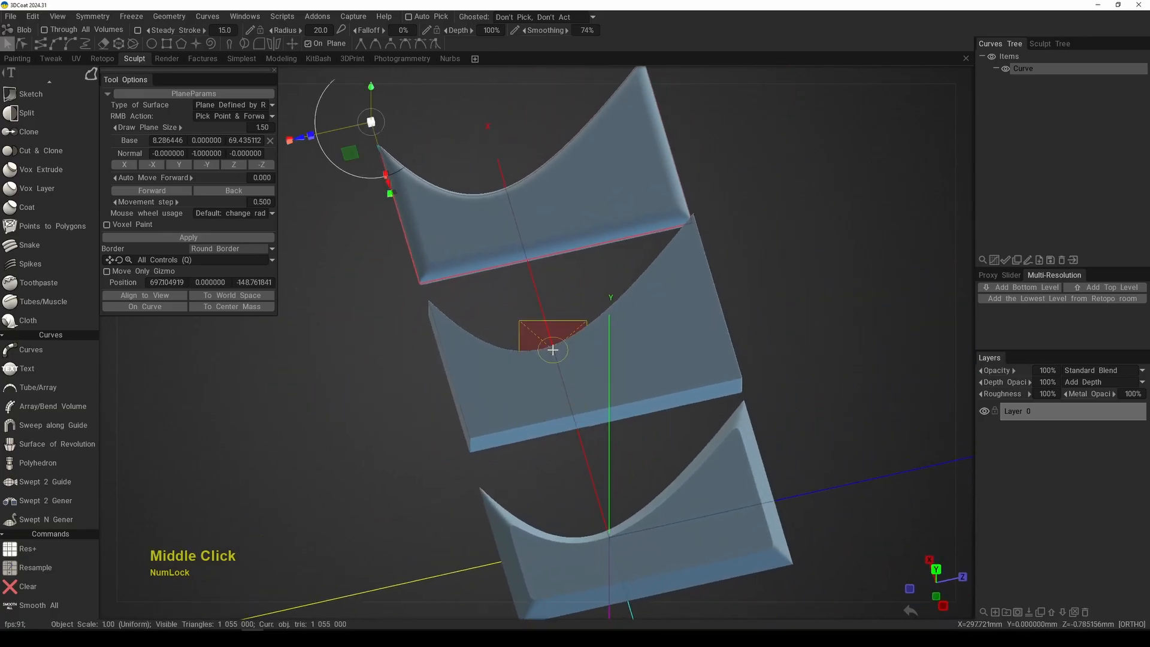
Step: Clear the voxel shapes from the volume, delete the notched curve and return to the Sculpt Tree in top view
key("KP_7")
right_click_drag(635, 419, 573, 382, "alt")
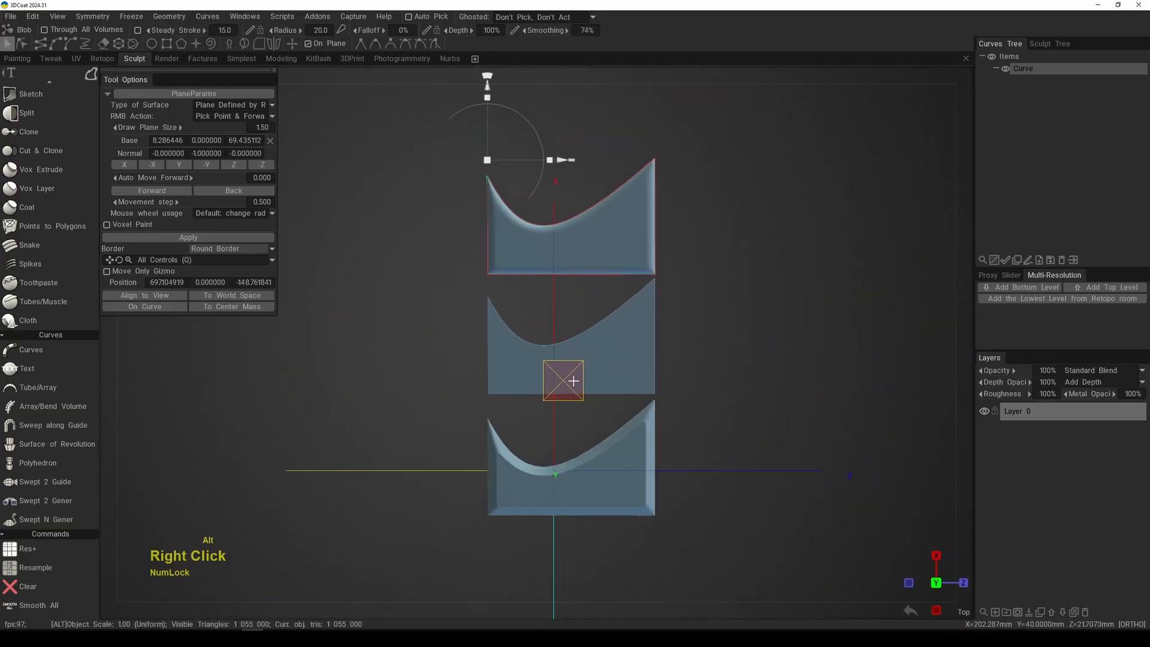
middle_click_drag(622, 388, 568, 384, "alt")
middle_click(564, 395)
middle_click(564, 396)
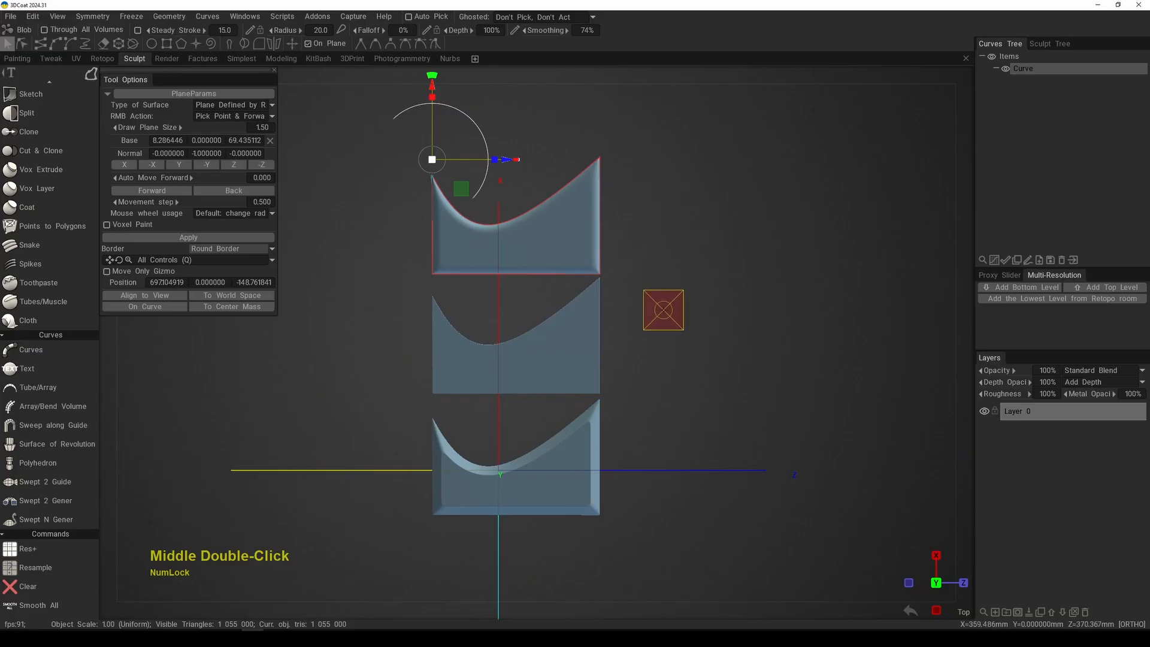
middle_click(629, 364, "alt")
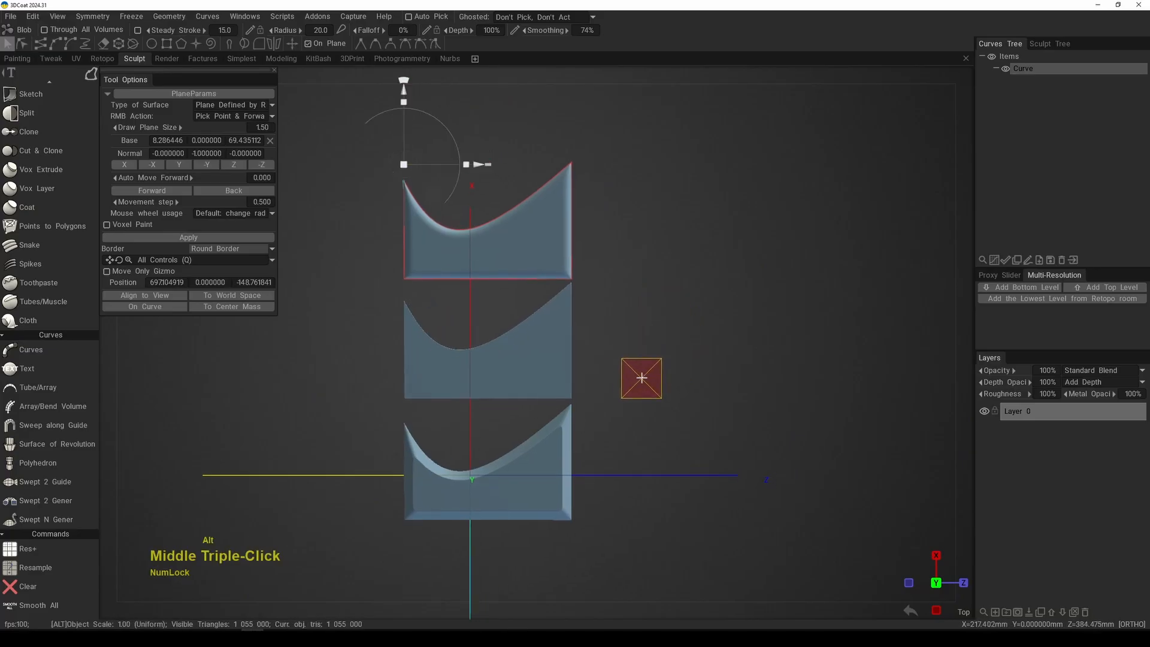
middle_click_drag(637, 377, 670, 344, "alt")
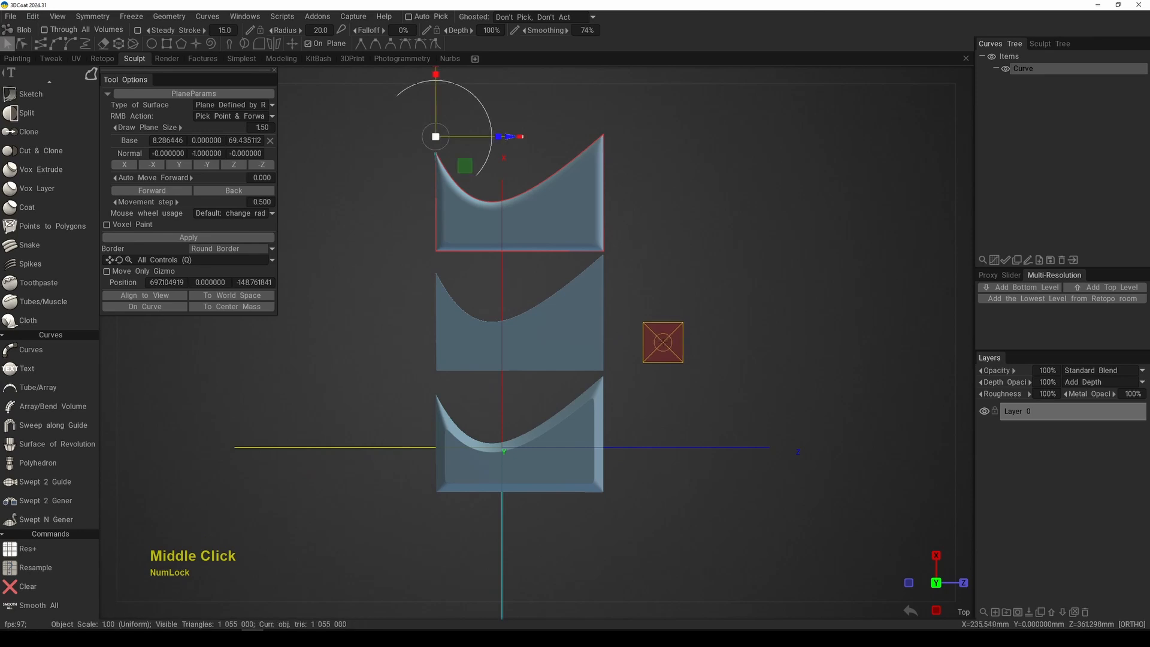
key("alt+x")
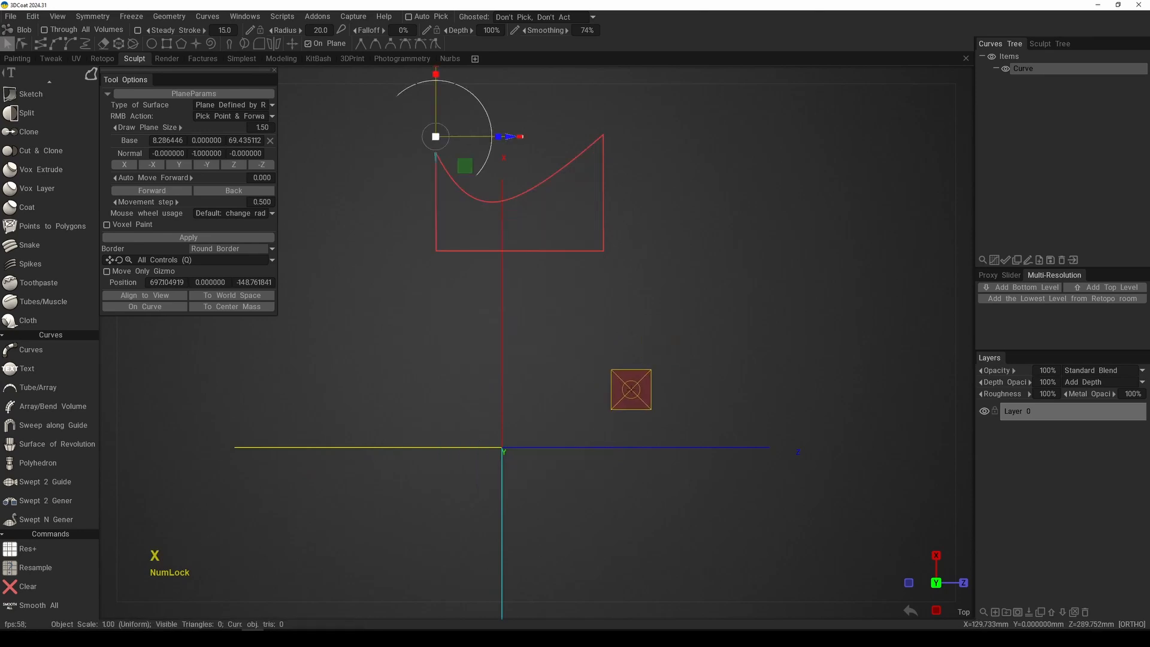
left_click(1061, 260)
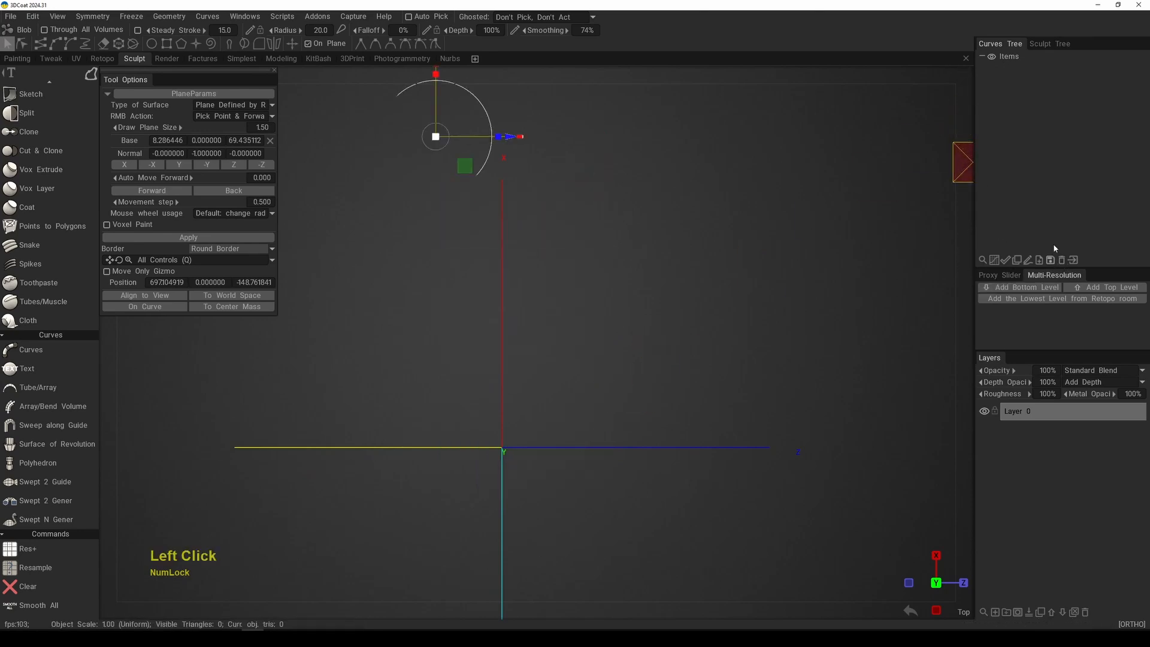
left_click(1049, 43)
middle_click_drag(725, 319, 657, 353, "alt")
right_click_drag(657, 354, 654, 413, "alt")
middle_click_drag(653, 414, 694, 364, "alt")
middle_click_drag(663, 371, 633, 406, "alt")
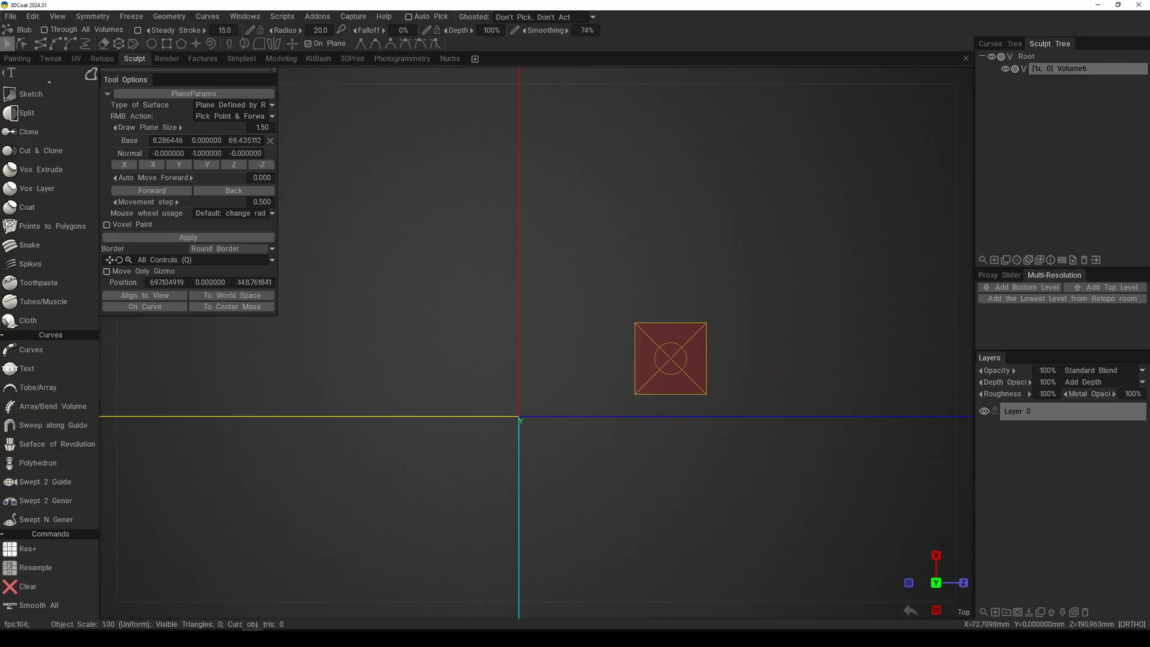
Step: Switch the Blob stroke mode to square and draw a square block with Round Border around the origin
key("e")
key("e")
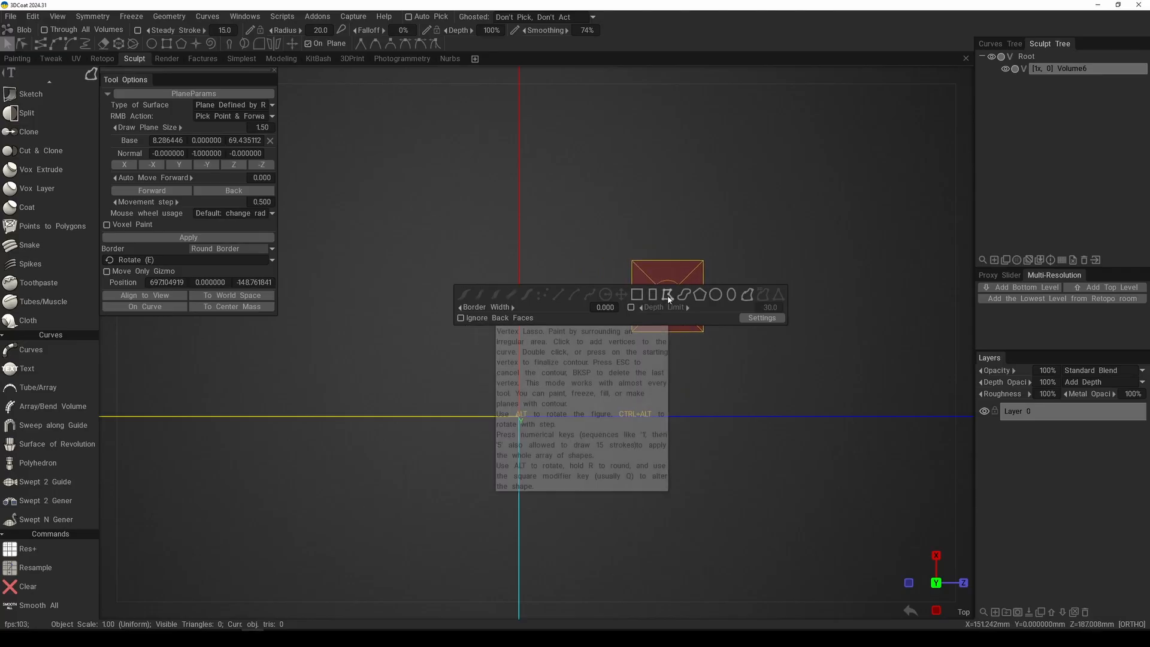
left_click(638, 295)
middle_click_drag(642, 298, 664, 279)
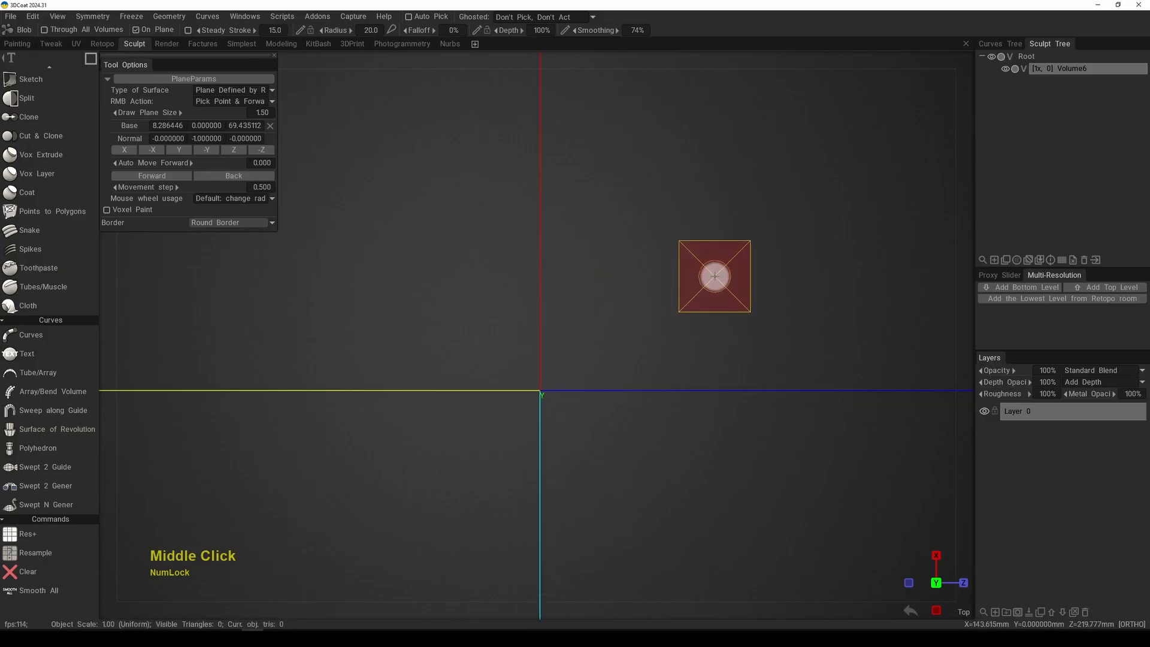
key("e")
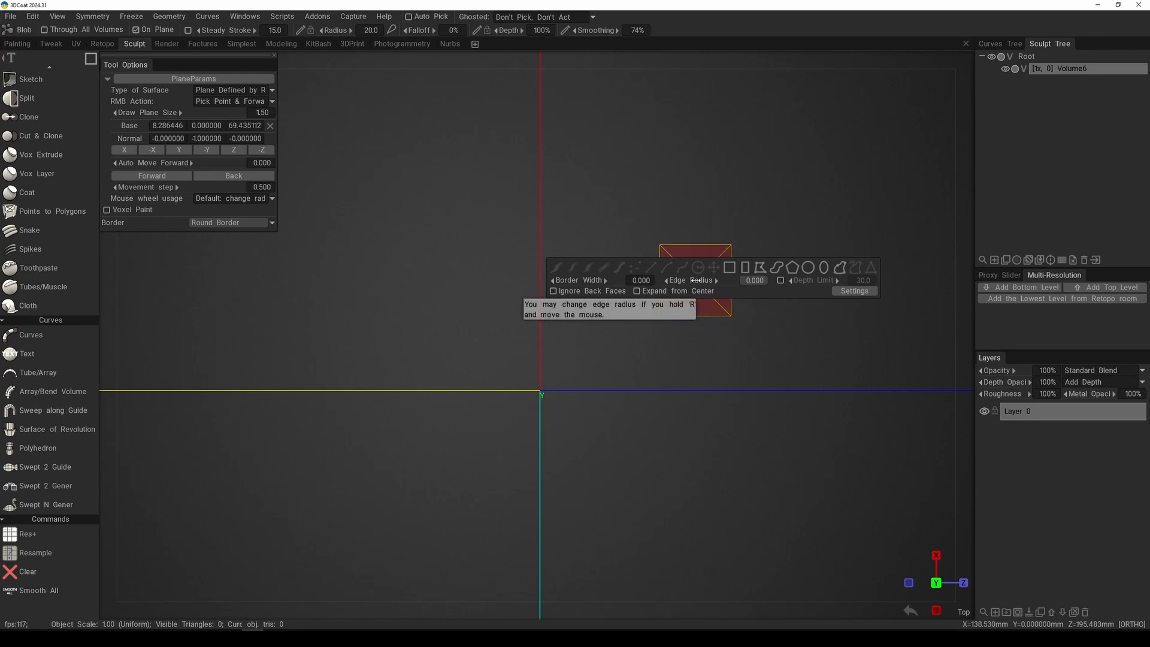
left_click_drag(693, 280, 696, 280)
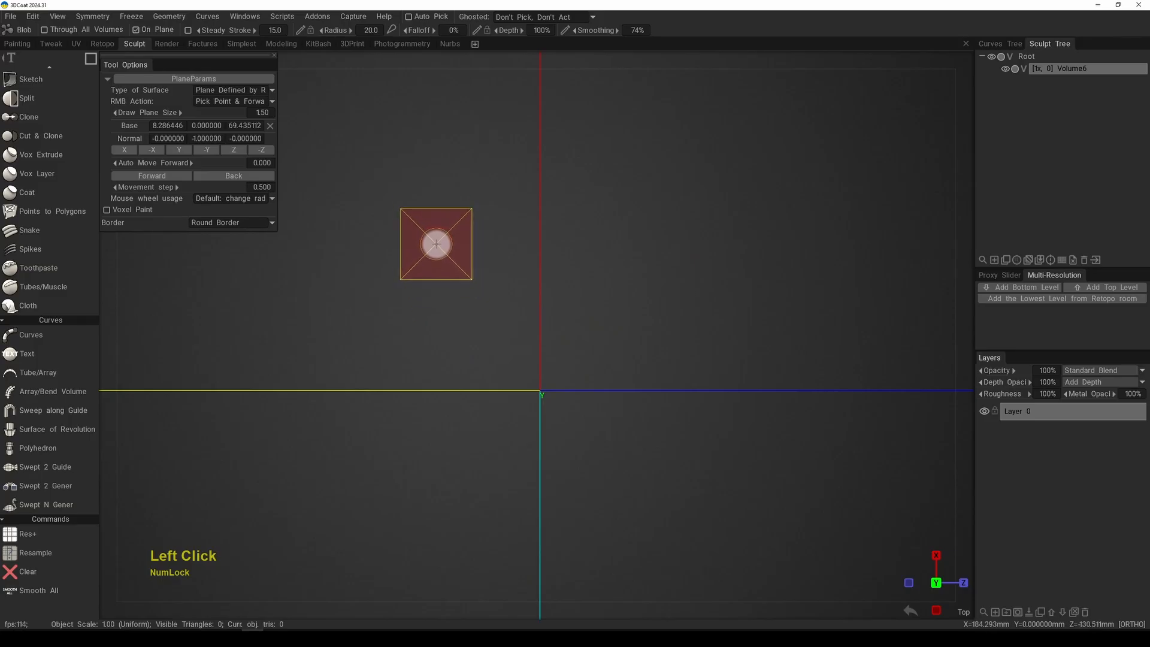
mouse_move(419, 231)
left_mouse_down()
mouse_move(569, 381)
mouse_move(683, 471)
mouse_move(659, 443)
left_mouse_up()
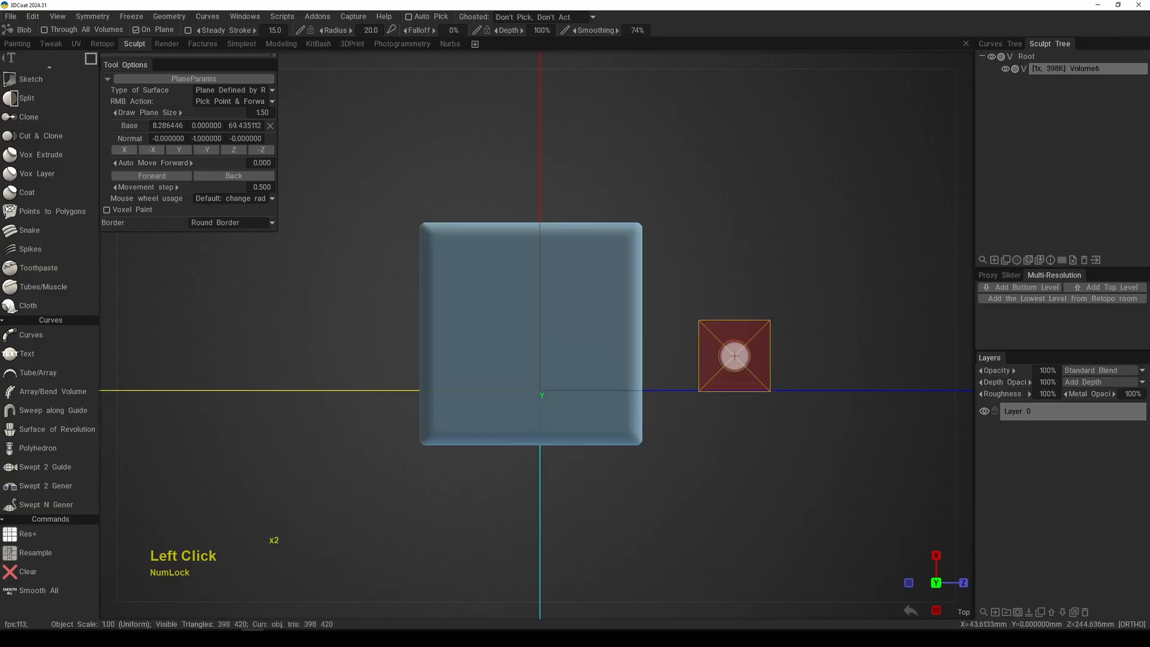
middle_click_drag(717, 371, 701, 370, "alt")
right_click_drag(701, 370, 688, 365, "alt")
middle_click_drag(568, 323, 508, 322, "alt")
middle_click_drag(441, 309, 439, 319, "alt")
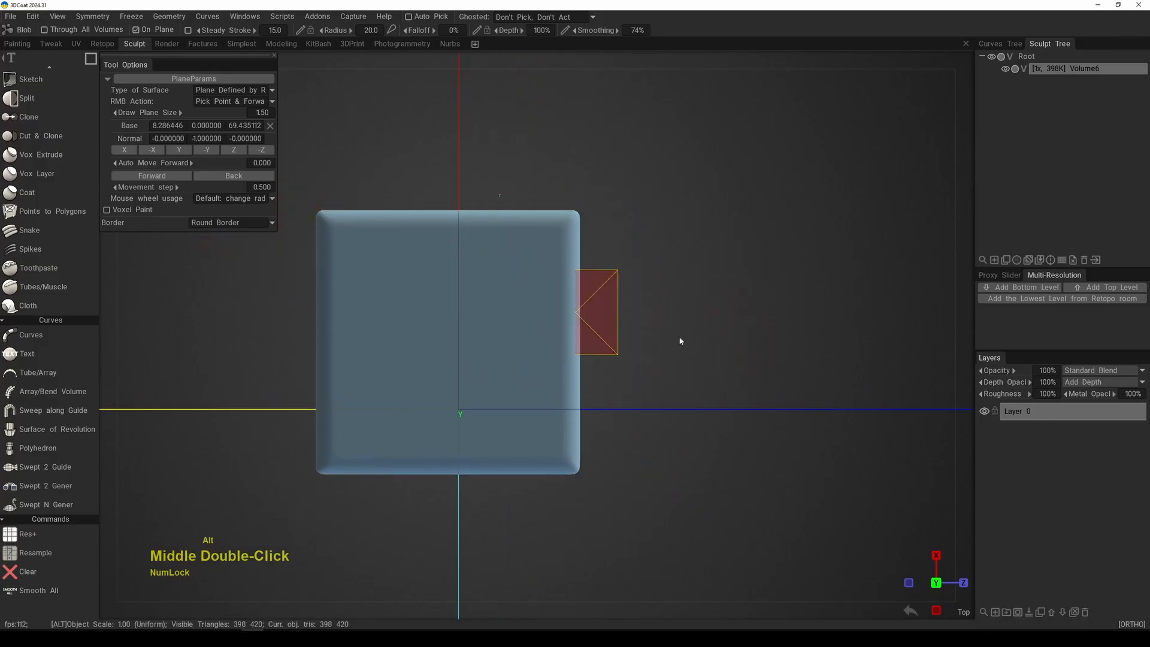
right_click_drag(681, 339, 633, 332, "alt")
Step: Set the stroke's edge radius to 89 and draw a second, round-cornered square beside the first one
key("e")
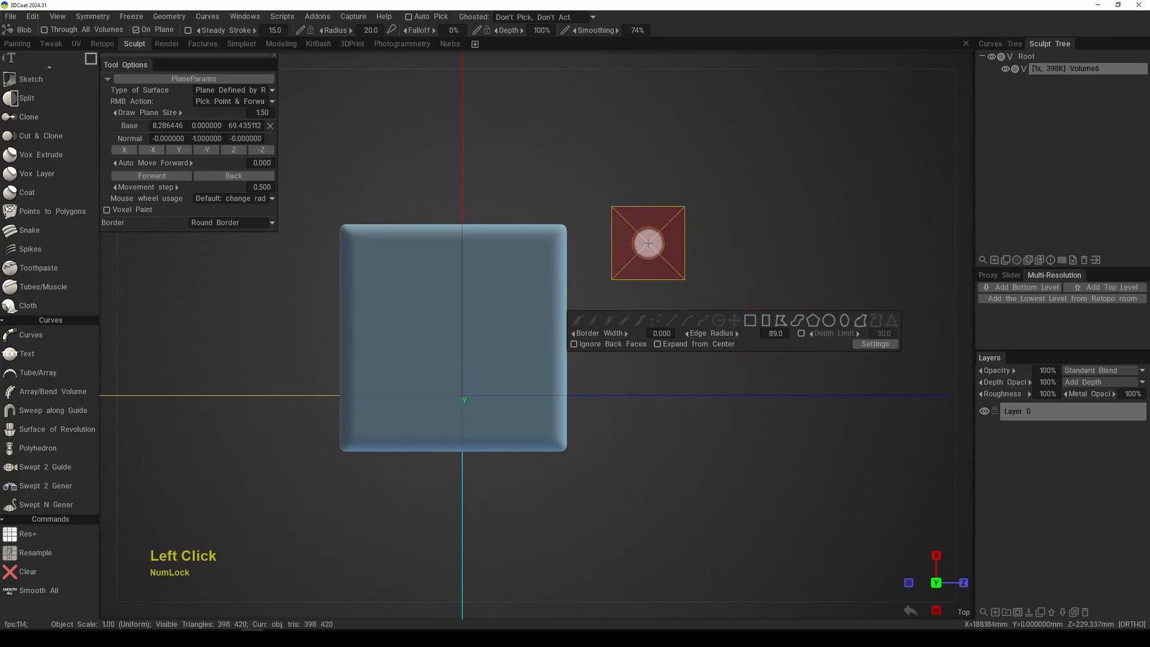
left_click_drag(632, 235, 837, 477)
middle_click_drag(760, 411, 741, 409, "alt")
left_click_drag(741, 409, 724, 357, "alt")
middle_click_drag(724, 357, 692, 379, "alt")
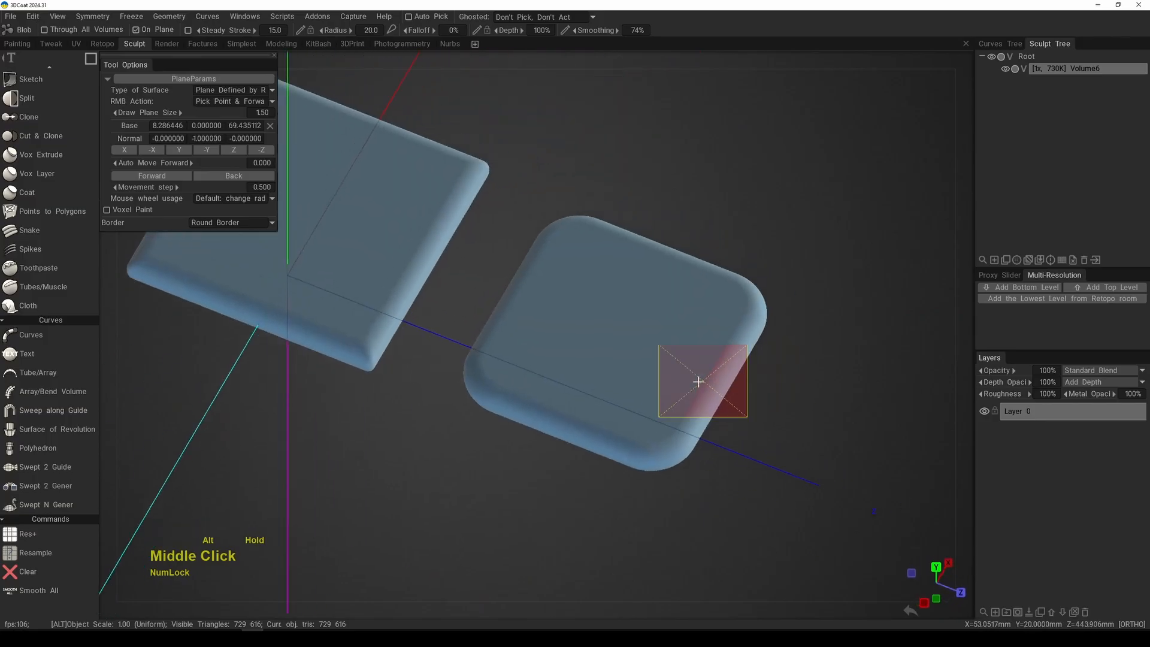
left_click_drag(693, 380, 721, 372, "alt")
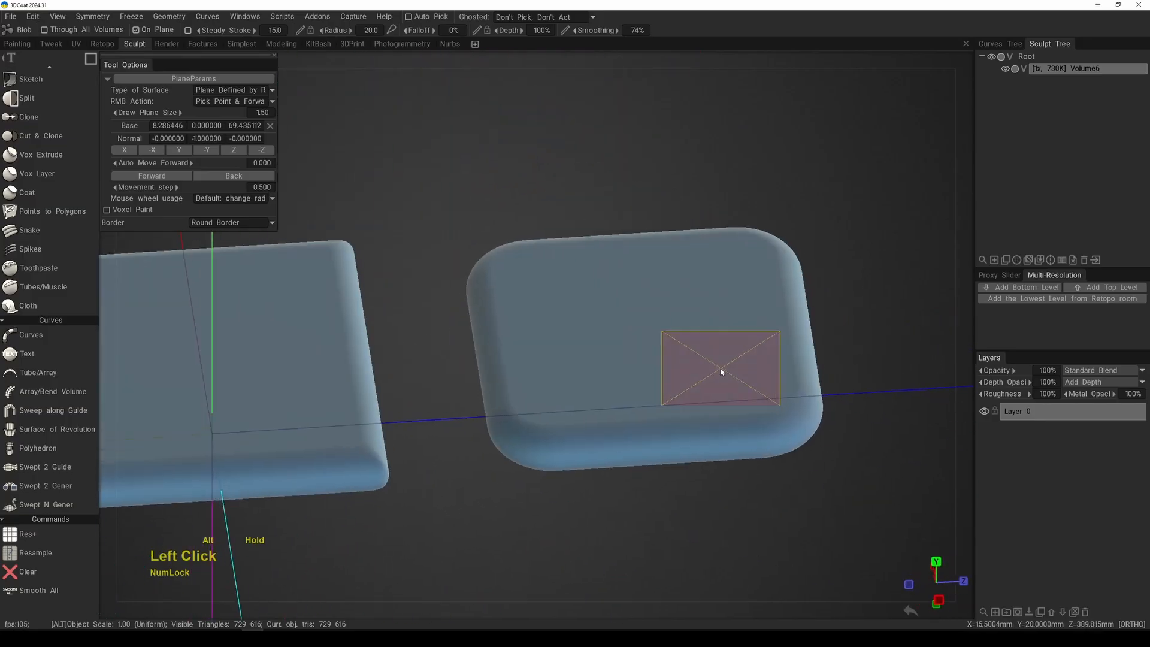
key("KP_7")
middle_click_drag(562, 378, 683, 398, "alt")
right_click_drag(683, 397, 594, 386, "alt")
middle_click_drag(595, 387, 659, 370, "alt")
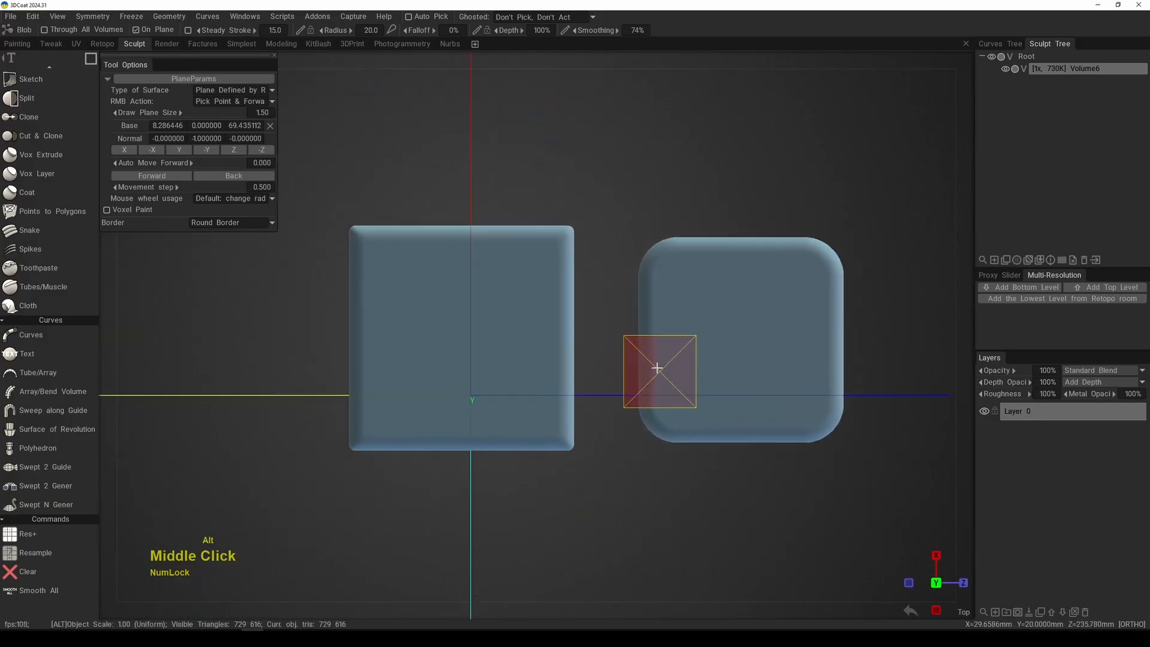
Step: Clear both squares and draw one larger round-cornered square around the origin
key("x")
middle_click_drag(562, 328, 612, 307, "alt")
left_click_drag(390, 214, 649, 539)
middle_click_drag(736, 393, 726, 308, "alt")
Step: Clear the square, switch the stroke mode to rectangle and draw a tall round-cornered rectangle around the origin
key("x")
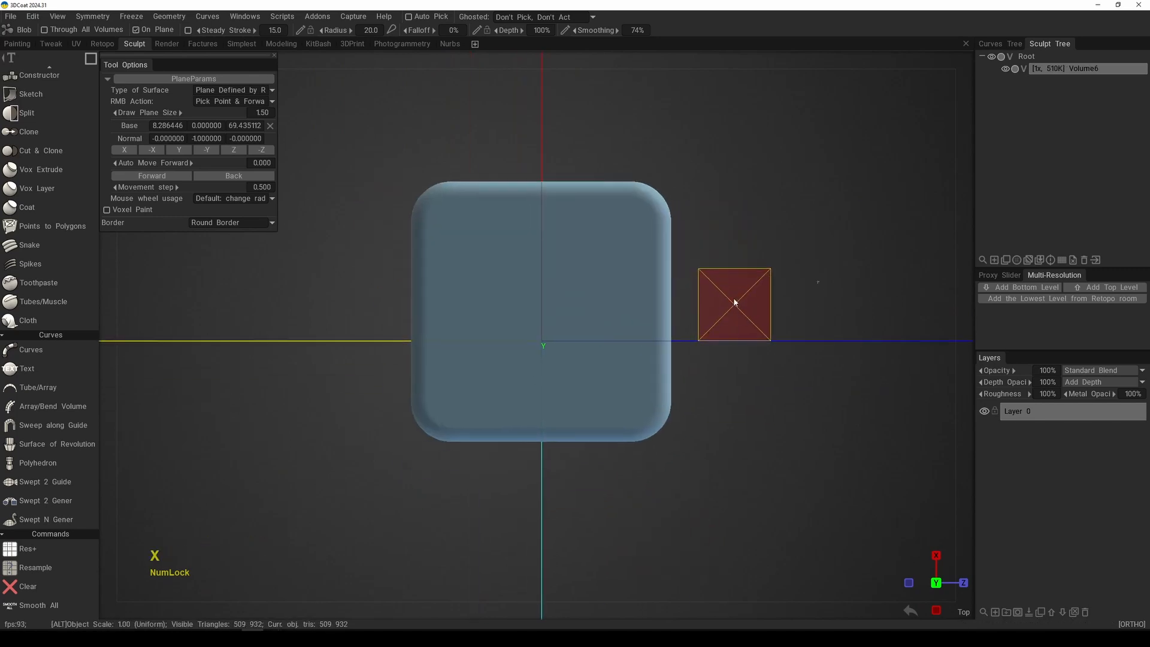
key("e")
left_click(750, 300)
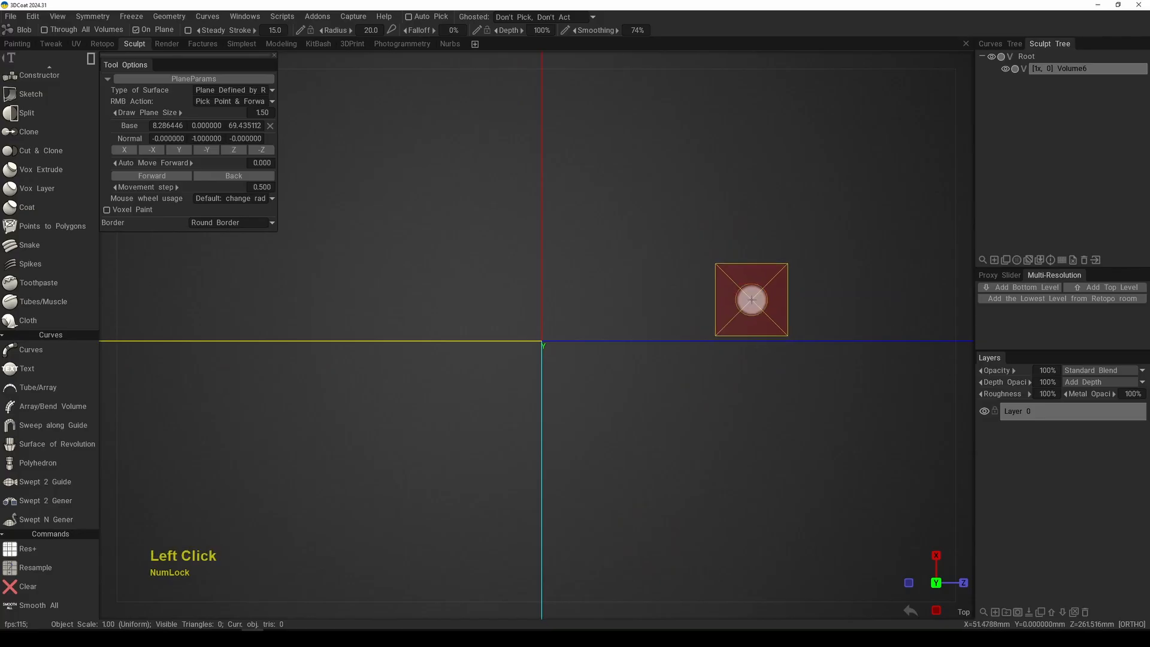
right_click_drag(726, 325, 618, 290, "alt")
middle_click_drag(600, 327, 618, 298, "alt")
mouse_move(490, 197)
left_mouse_down()
mouse_move(649, 455)
mouse_move(669, 549)
mouse_move(652, 451)
mouse_move(660, 526)
left_mouse_up()
middle_click_drag(713, 333, 702, 400)
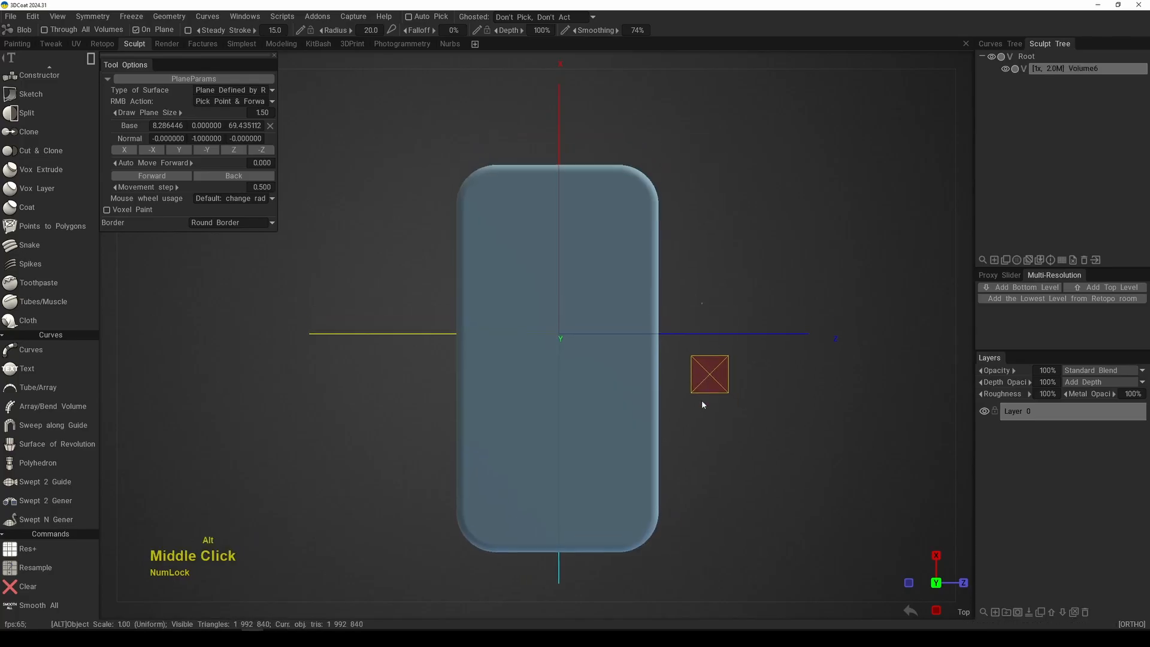
right_click_drag(702, 400, 714, 410, "alt")
mouse_move(748, 291)
middle_mouse_down("alt")
mouse_move(731, 338)
mouse_move(737, 299)
middle_mouse_up("alt")
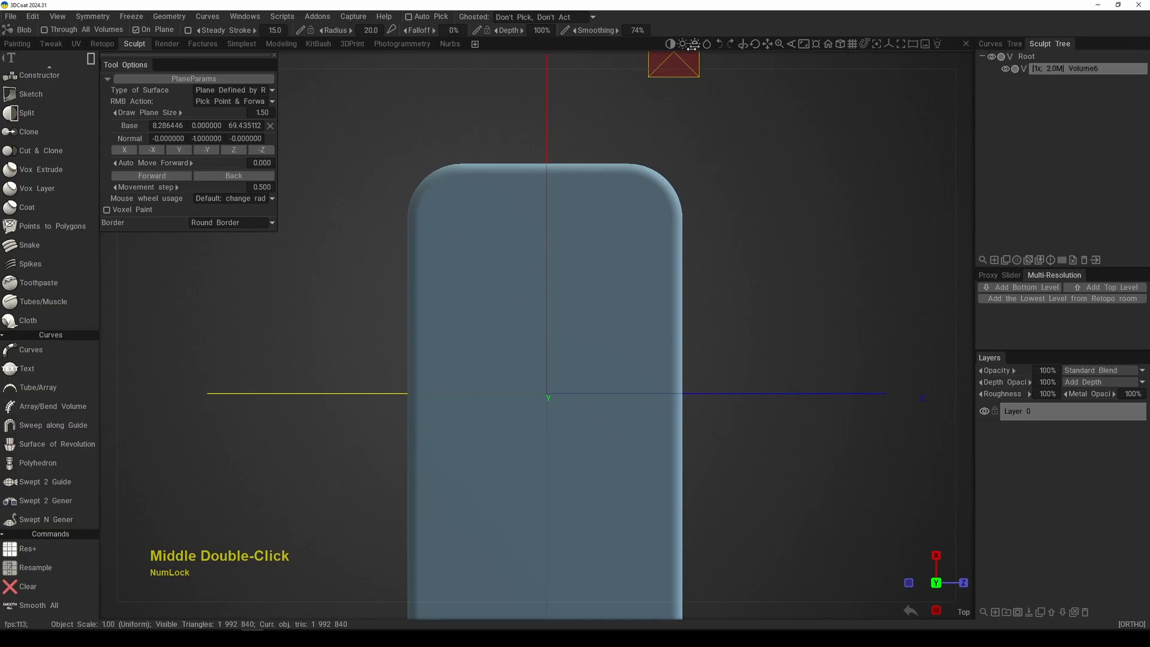
right_click_drag(716, 251, 699, 357, "alt")
left_click_drag(698, 357, 718, 257, "alt")
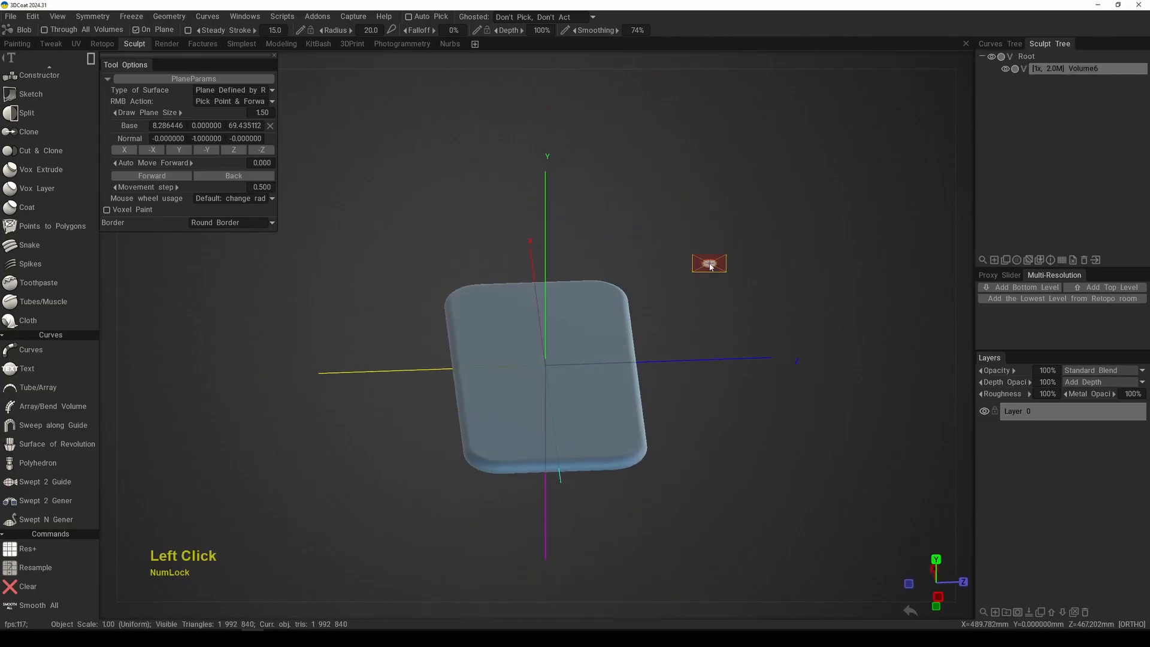
Step: Clear the tall rectangle and, in front view, reset the drawing plane's base to 0, 0, 0
key("x")
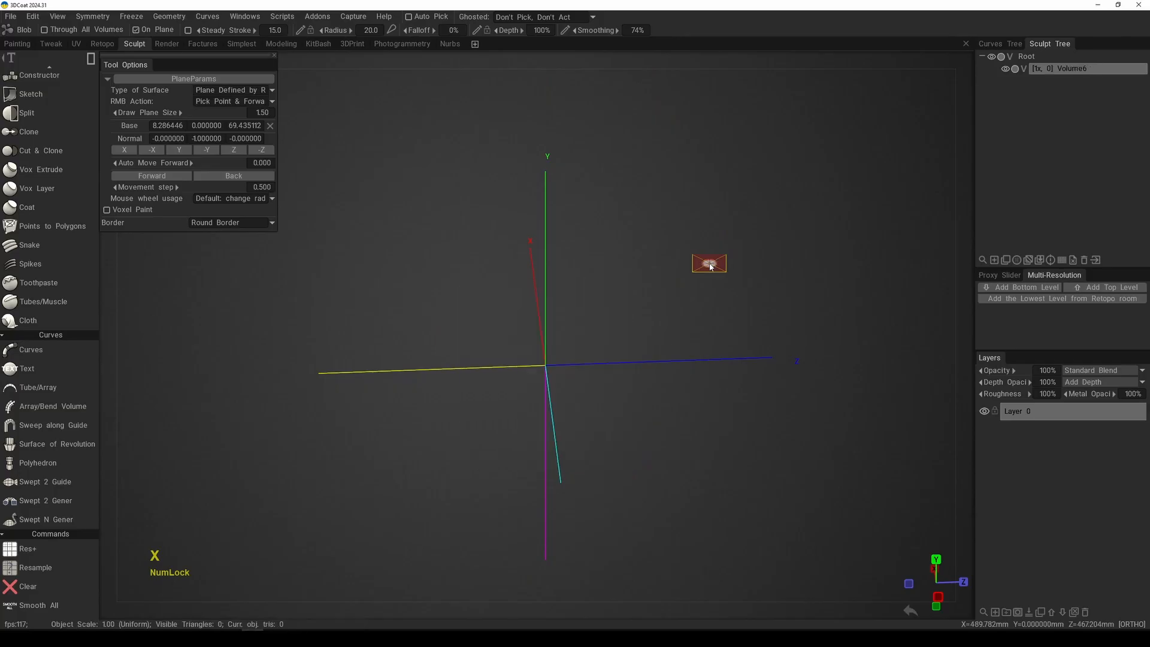
key("KP_2")
right_click_drag(620, 318, 611, 416, "alt")
middle_click_drag(611, 415, 615, 380, "alt")
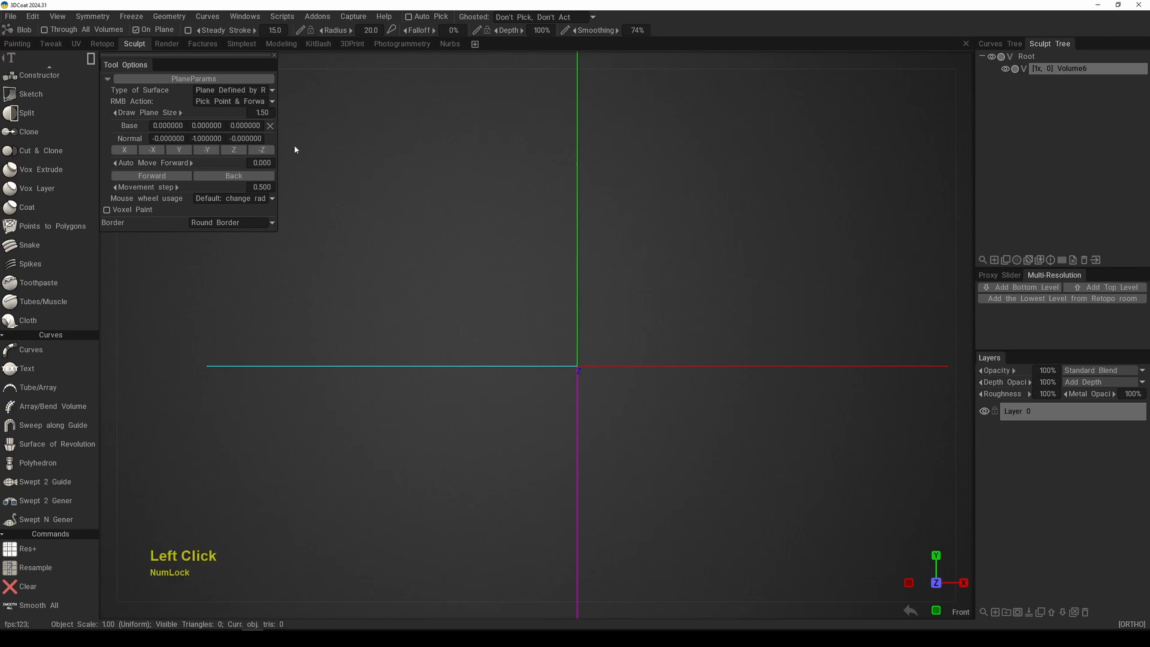
Step: Align the drawing plane's normal with the Z axis and draw a tall round-cornered rectangle centred around the origin
middle_click_drag(582, 381, 536, 347, "alt")
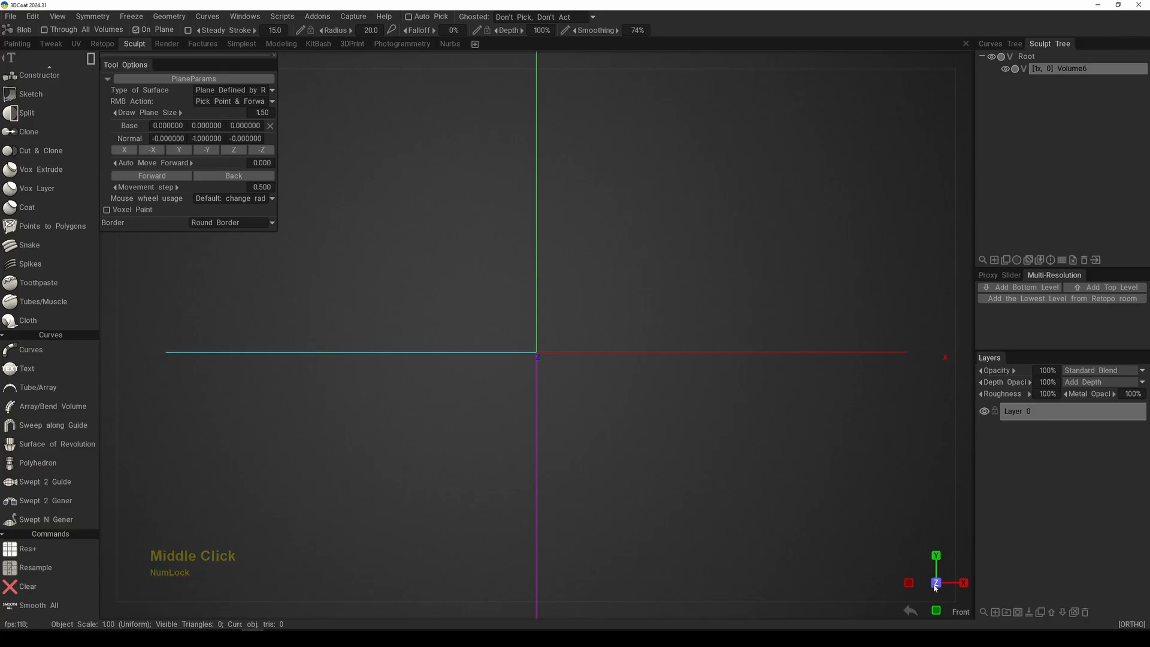
left_click(234, 150)
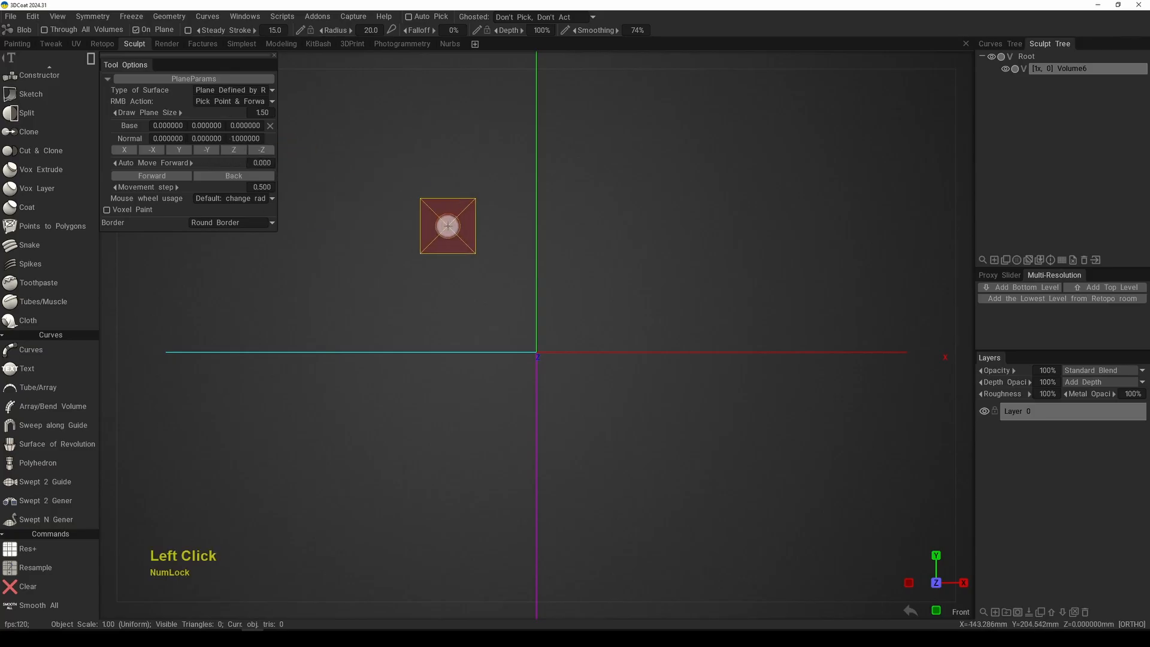
mouse_move(594, 244)
middle_mouse_down("alt")
mouse_move(599, 221)
mouse_move(590, 249)
middle_mouse_up("alt")
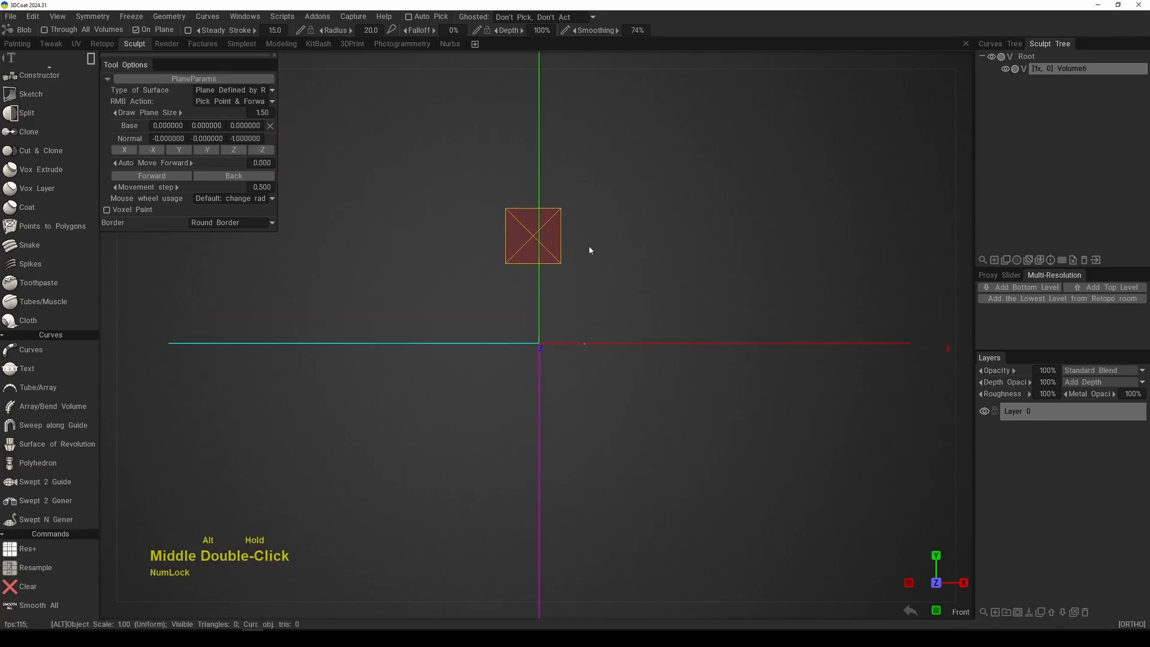
mouse_move(433, 101)
left_mouse_down()
mouse_move(654, 499)
mouse_move(644, 551)
left_mouse_up()
key("space")
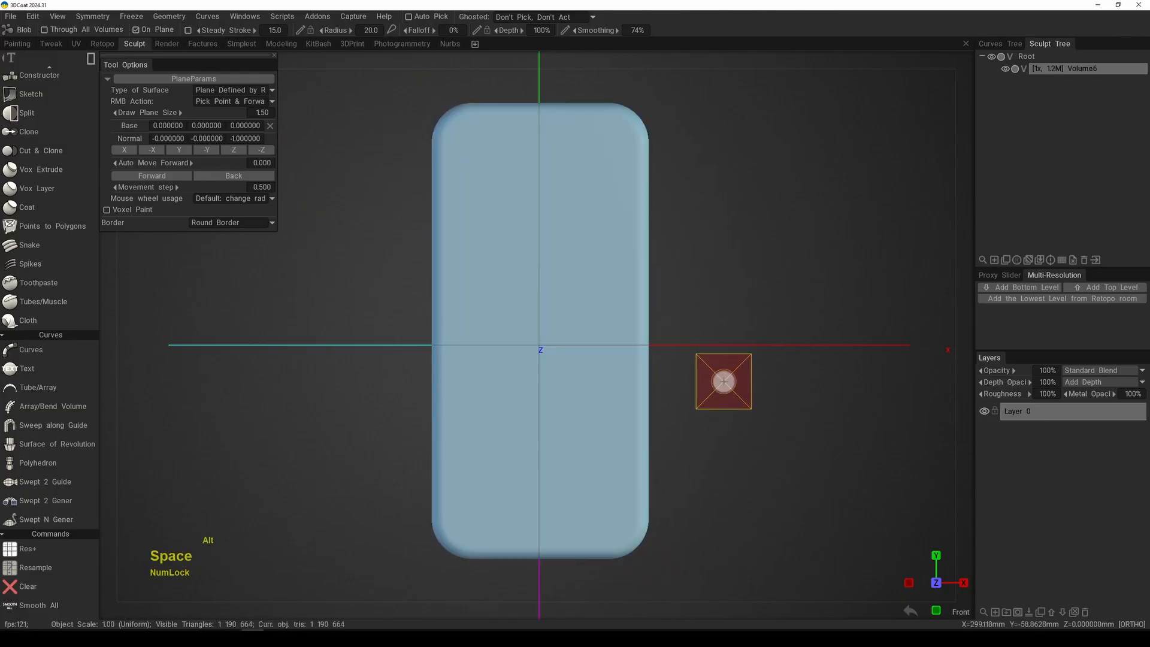
Step: Adjust the viewport lighting on the tall round-cornered rectangle
middle_click_drag(724, 383, 706, 385)
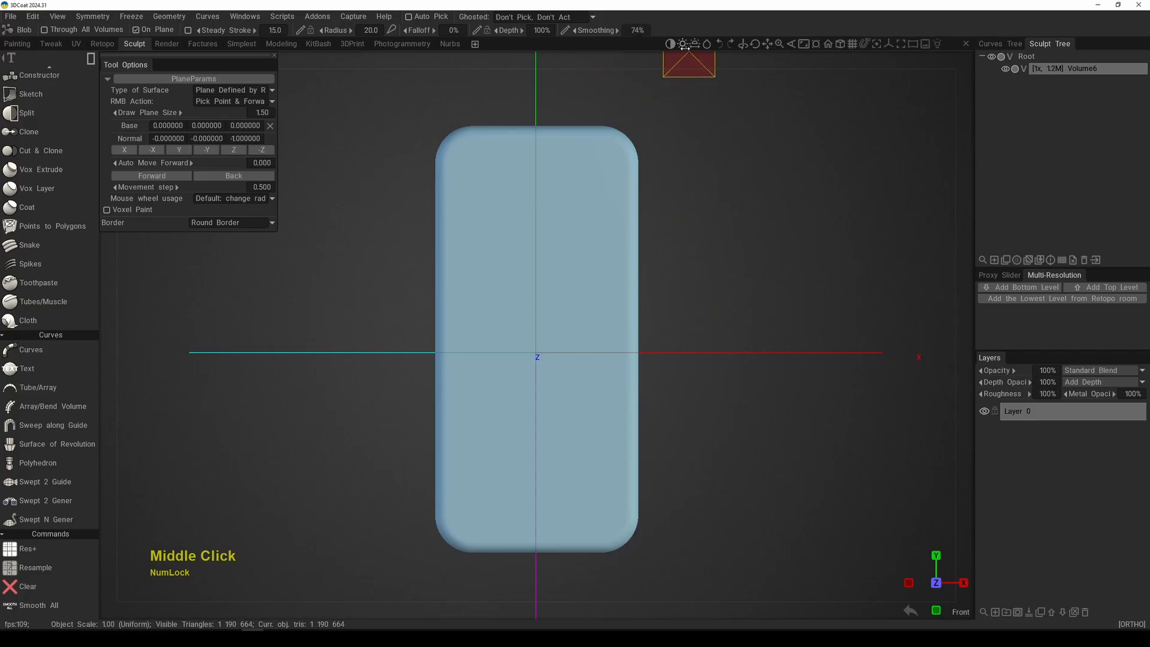
middle_click(699, 175)
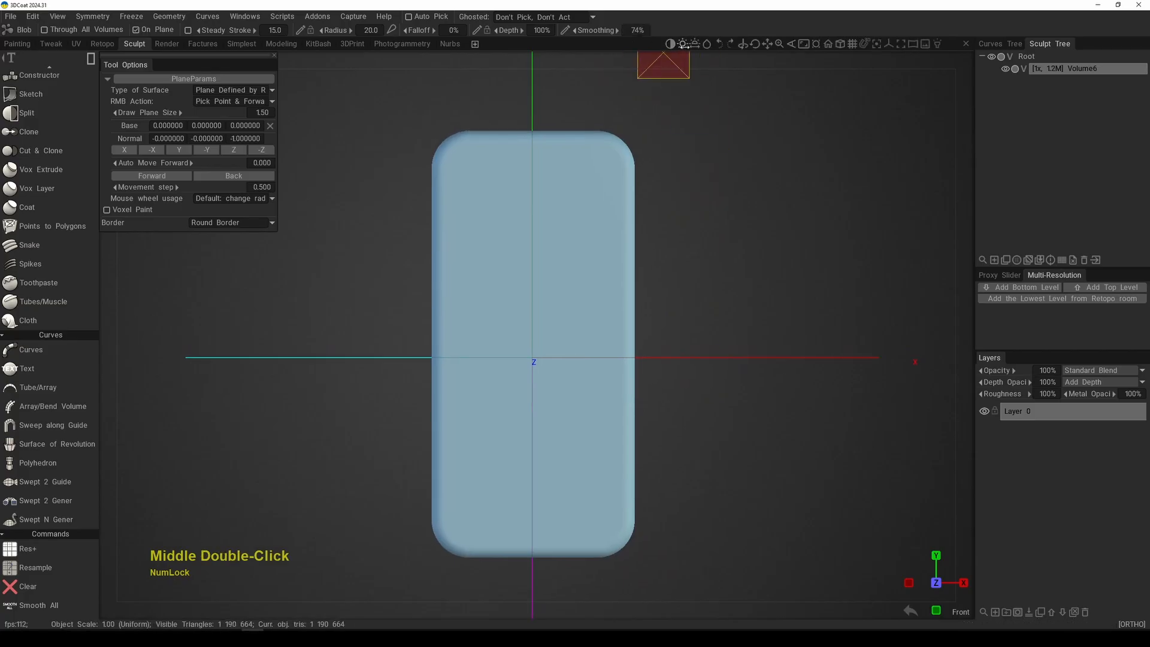
mouse_move(693, 44)
left_mouse_down()
mouse_move(619, 60)
mouse_move(730, 70)
mouse_move(675, 72)
mouse_move(700, 66)
left_mouse_up()
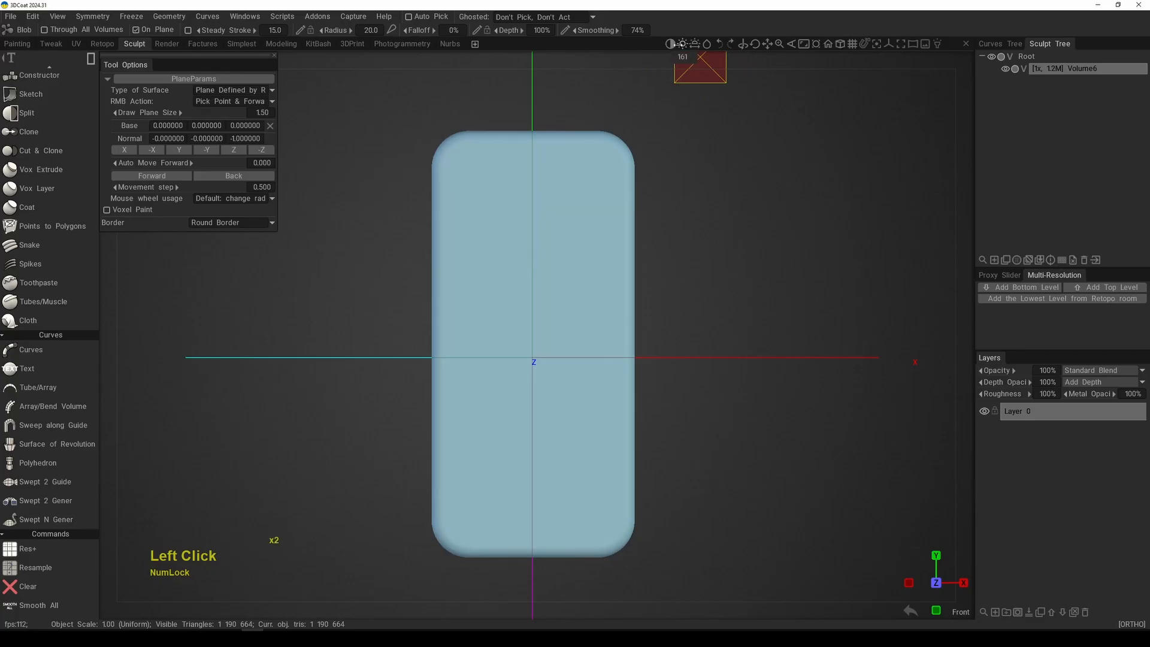
middle_click_drag(655, 167, 705, 256, "alt")
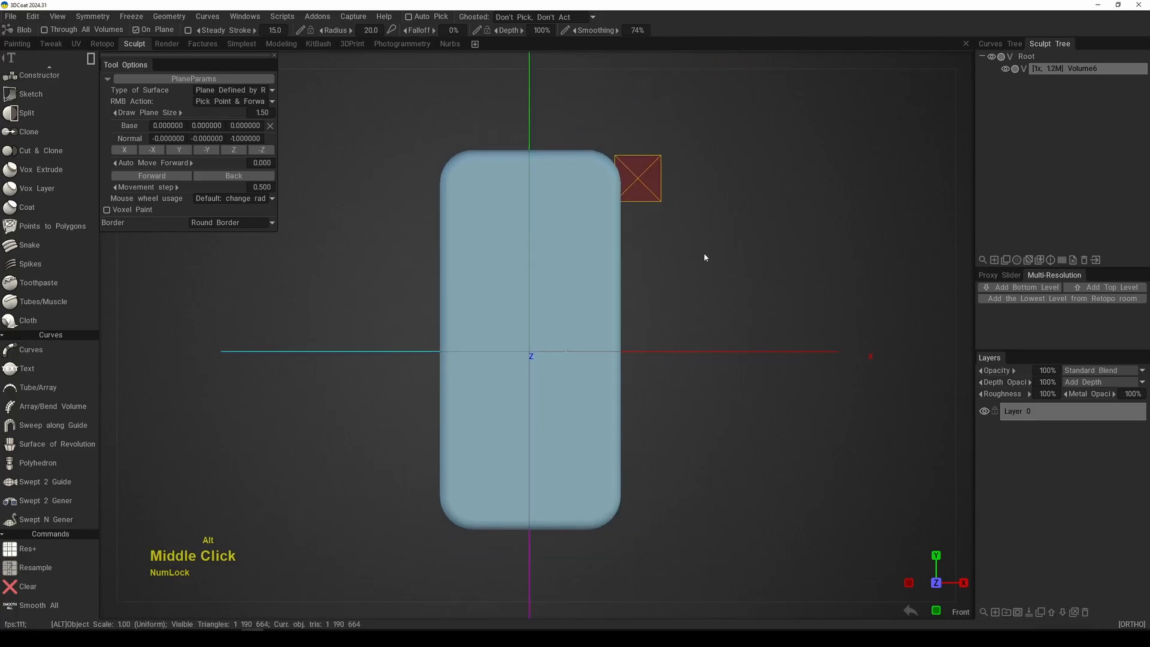
right_click_drag(704, 256, 700, 285, "alt")
middle_click_drag(701, 285, 713, 279, "alt")
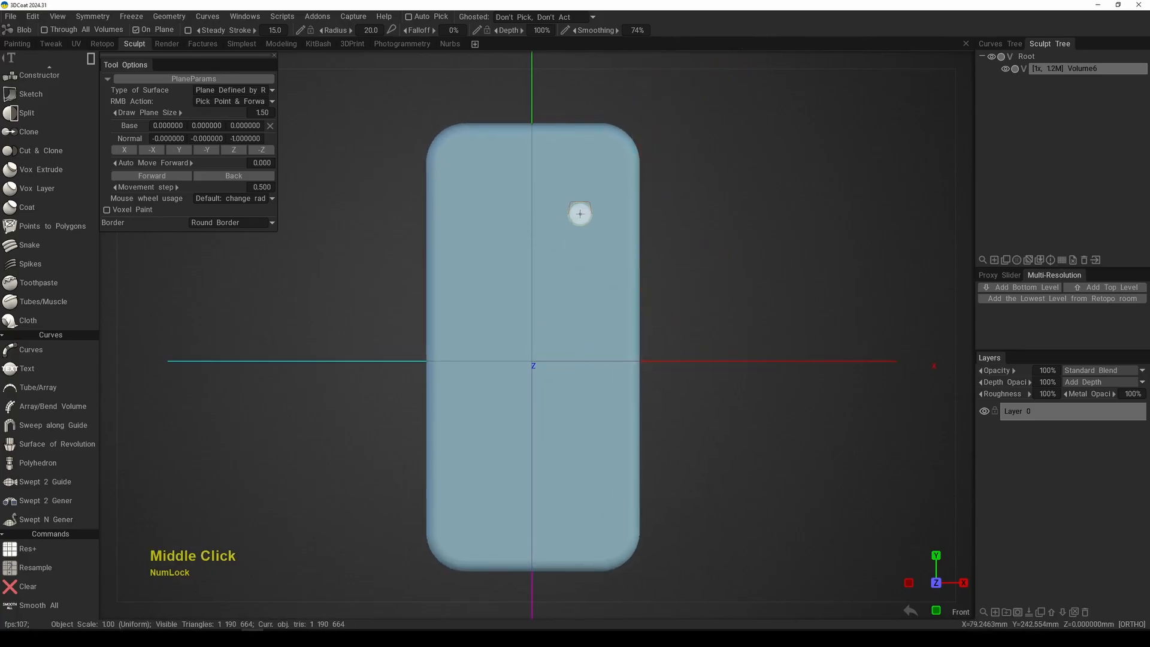
Step: Examine the rectangle's thickness from the right side and at an angle, and return to the front view
key("KP_6")
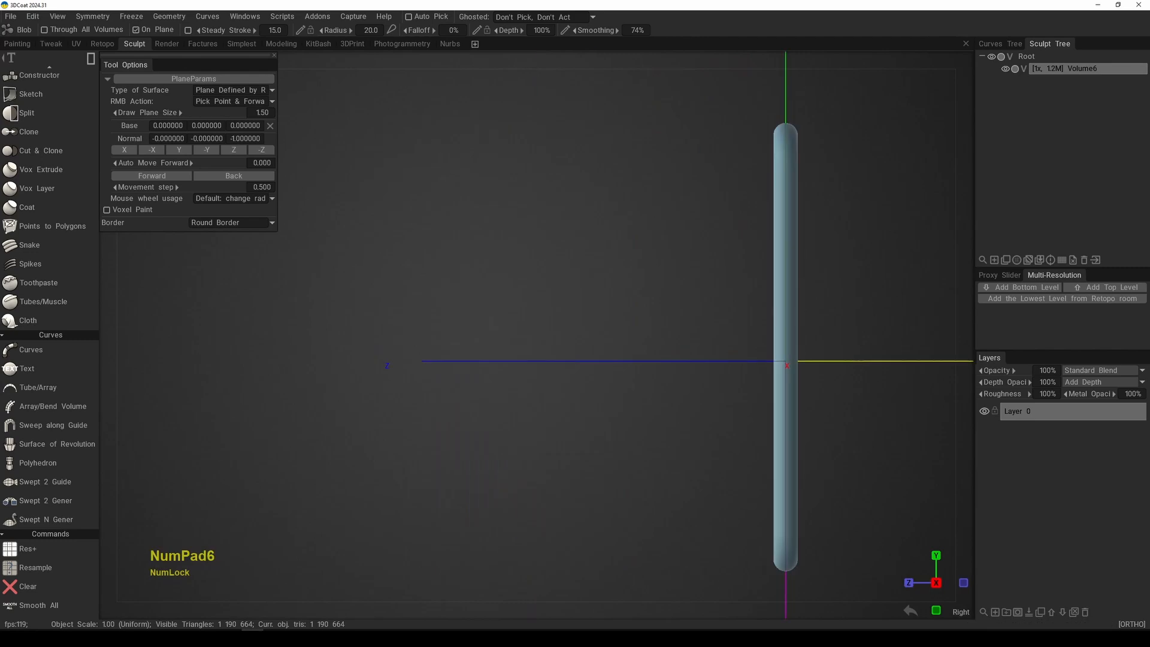
middle_click_drag(712, 278, 580, 285, "alt")
left_click_drag(599, 285, 675, 303, "alt")
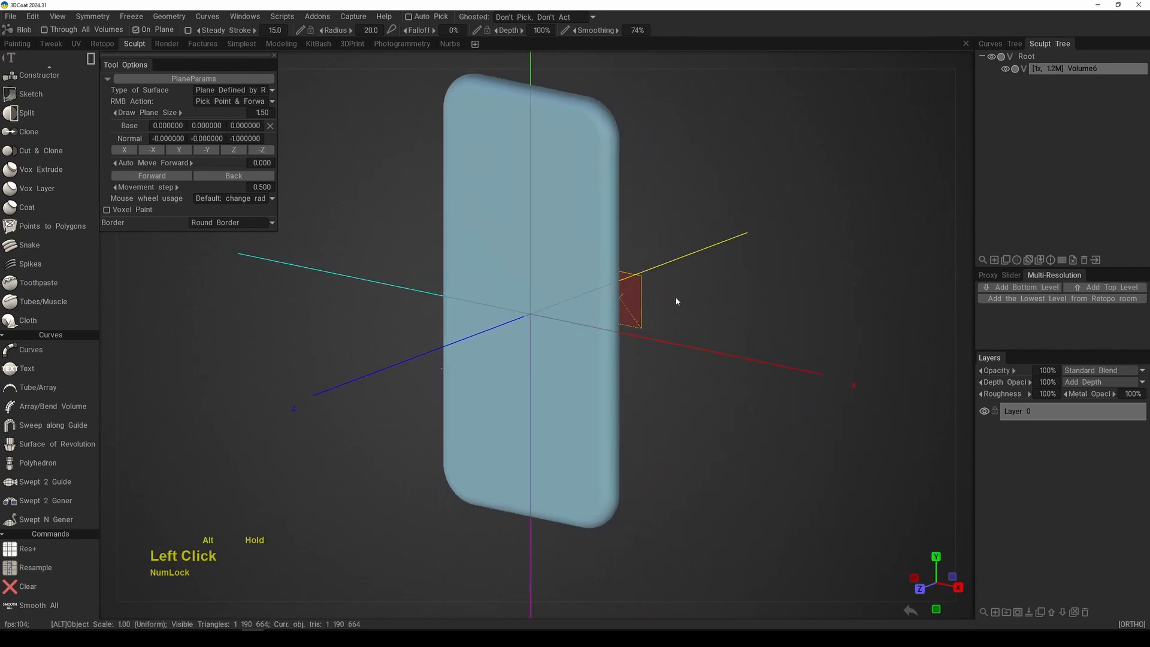
key("KP_2")
middle_click_drag(675, 296, 598, 324, "alt")
Step: Pick a point on the rectangle's flat front face near its upper-right corner as the drawing plane's base
key("space")
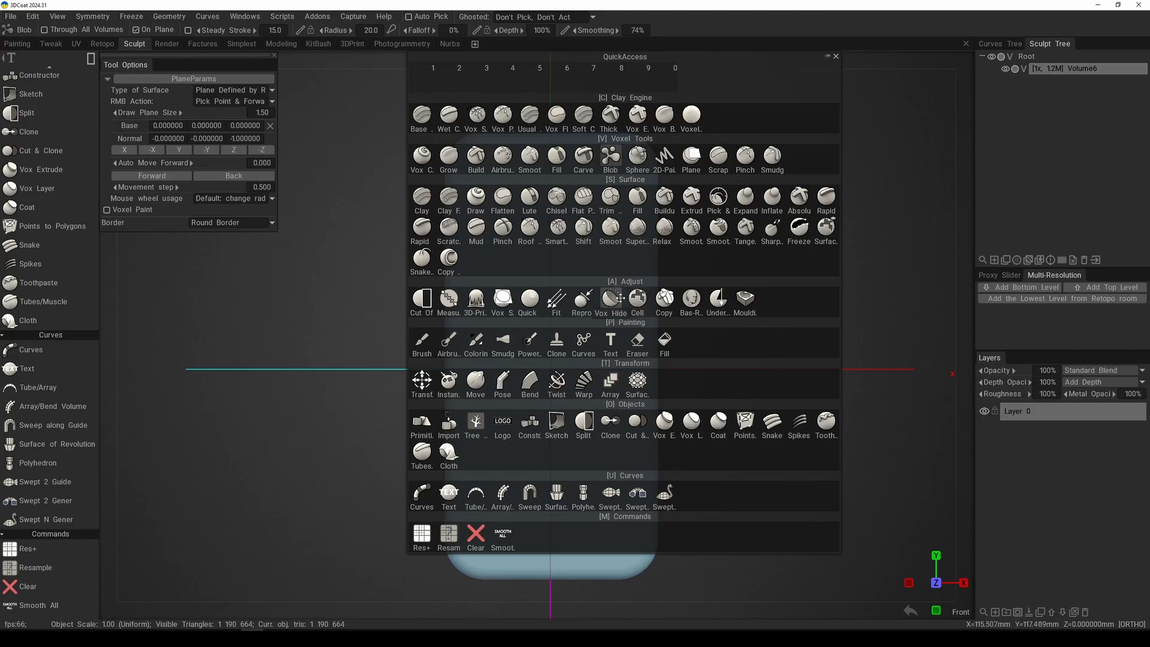
left_click(624, 296)
middle_click(582, 272, "alt")
middle_click_drag(582, 272, 582, 305, "alt")
right_click_drag(582, 305, 601, 280, "alt")
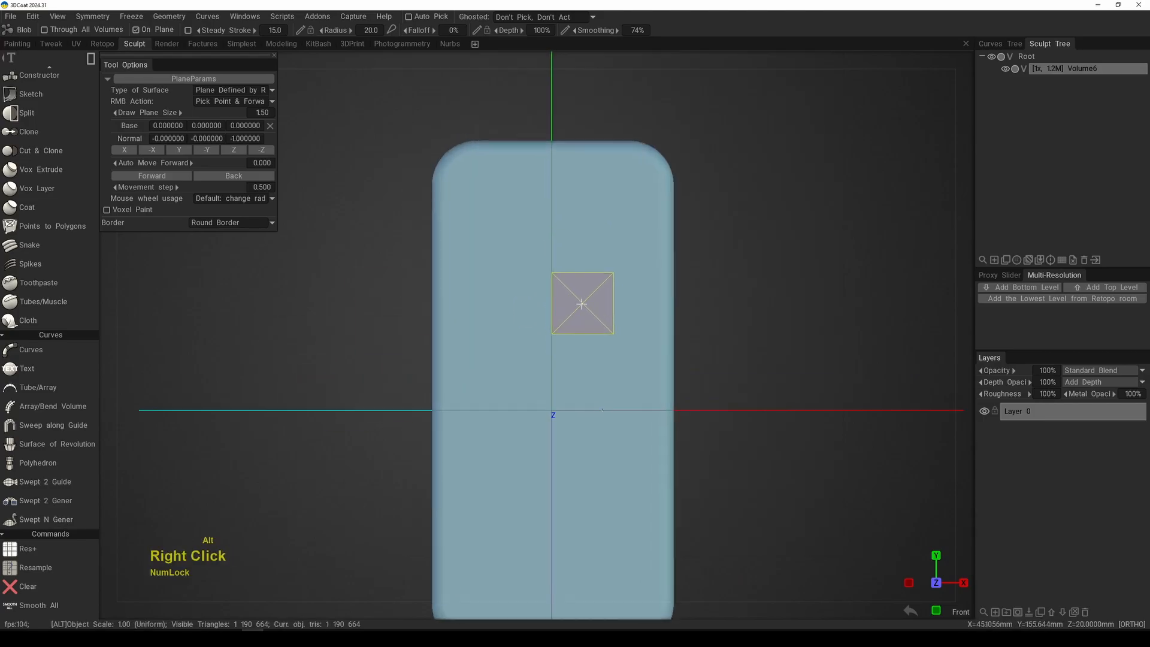
middle_click_drag(600, 280, 596, 262, "alt")
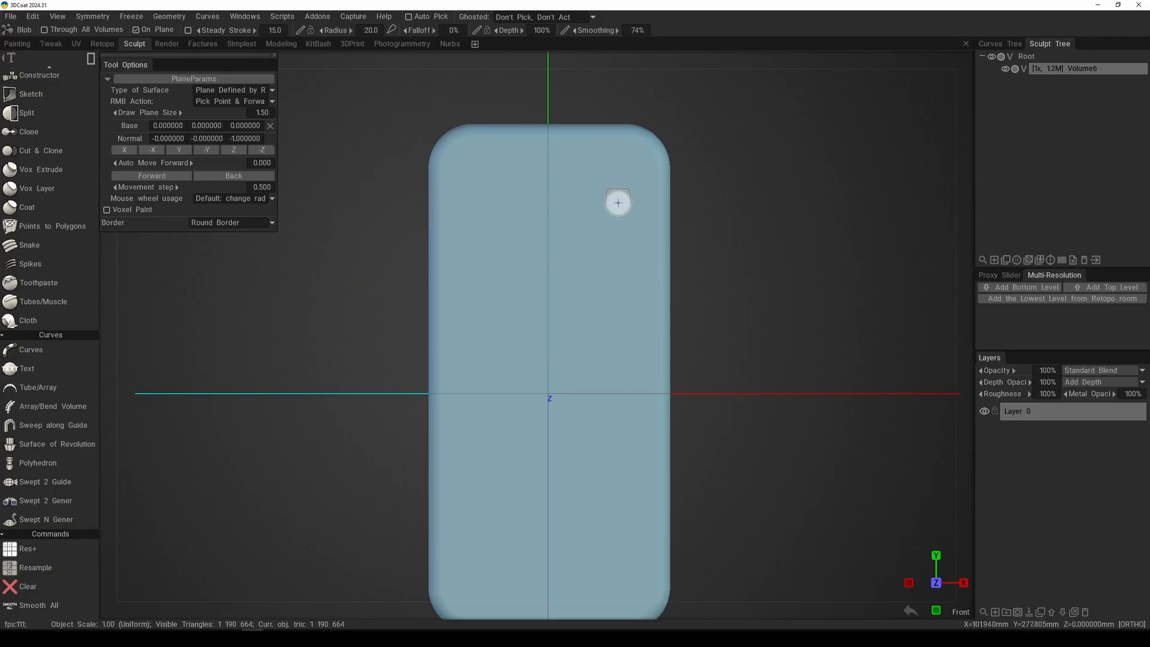
right_click(624, 219)
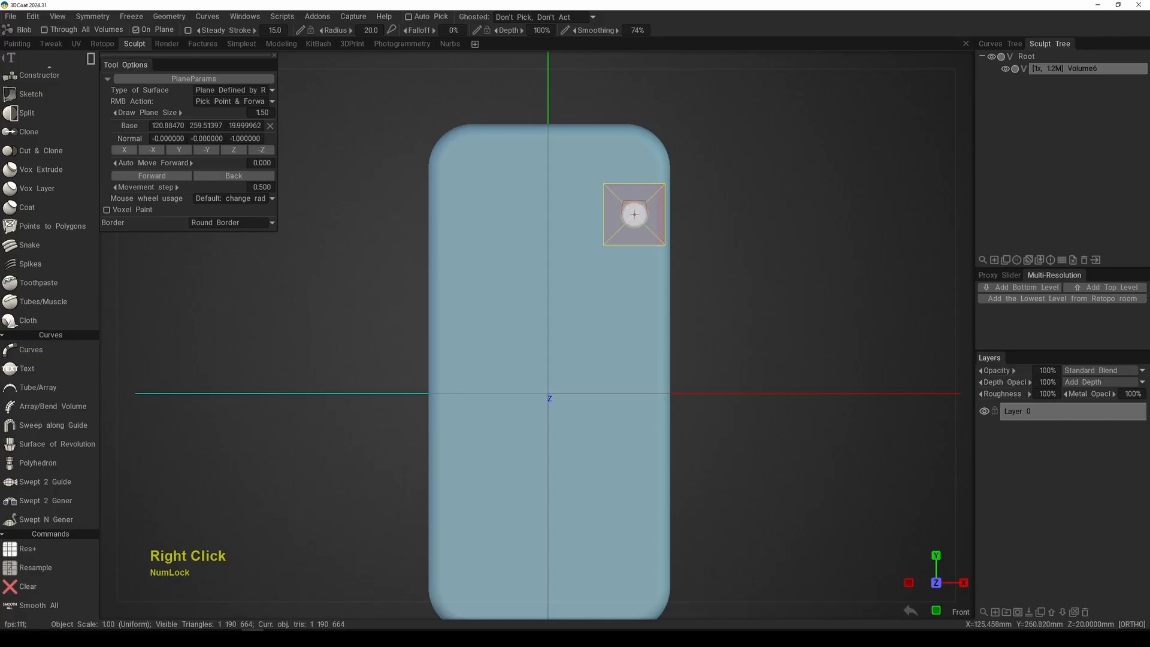
Step: Pick a point on the rectangle's rounded right edge, near the upper corner, as the drawing plane's base
right_click_drag(623, 218, 608, 287, "alt")
middle_click_drag(608, 288, 582, 279, "alt")
right_click_drag(582, 280, 592, 310, "alt")
middle_click_drag(592, 311, 602, 281, "alt")
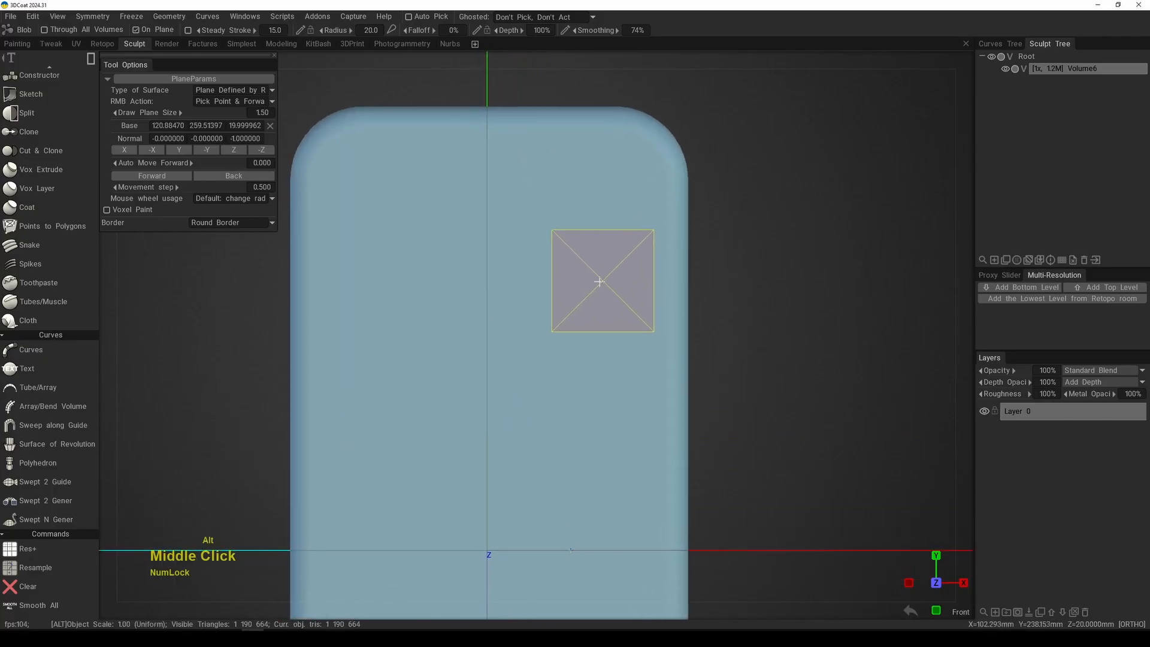
right_click(676, 256)
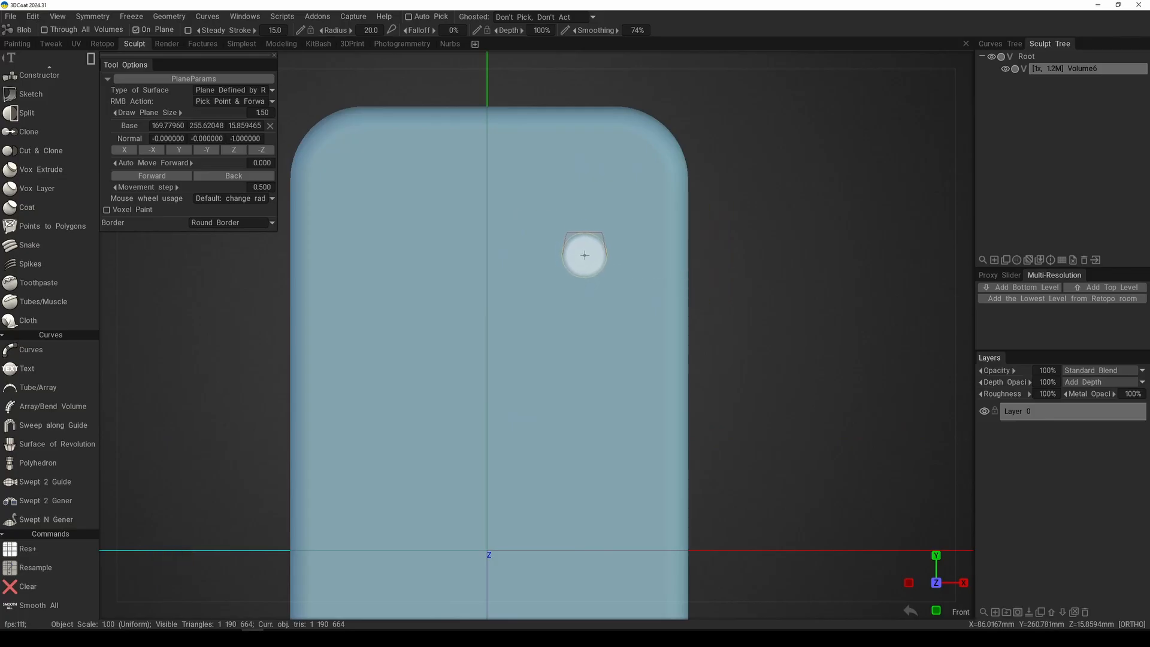
Step: Switch the stroke mode to square and draw a round-cornered square about 141.7 mm wide on the rectangle's upper-right area
key("e")
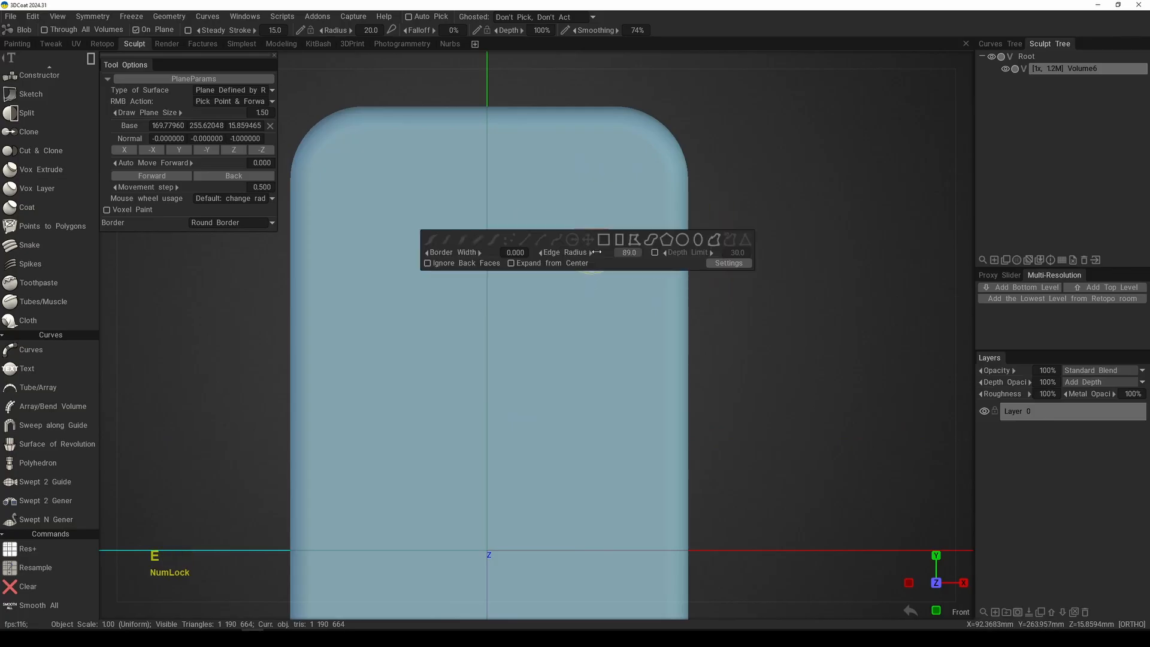
left_click(604, 241)
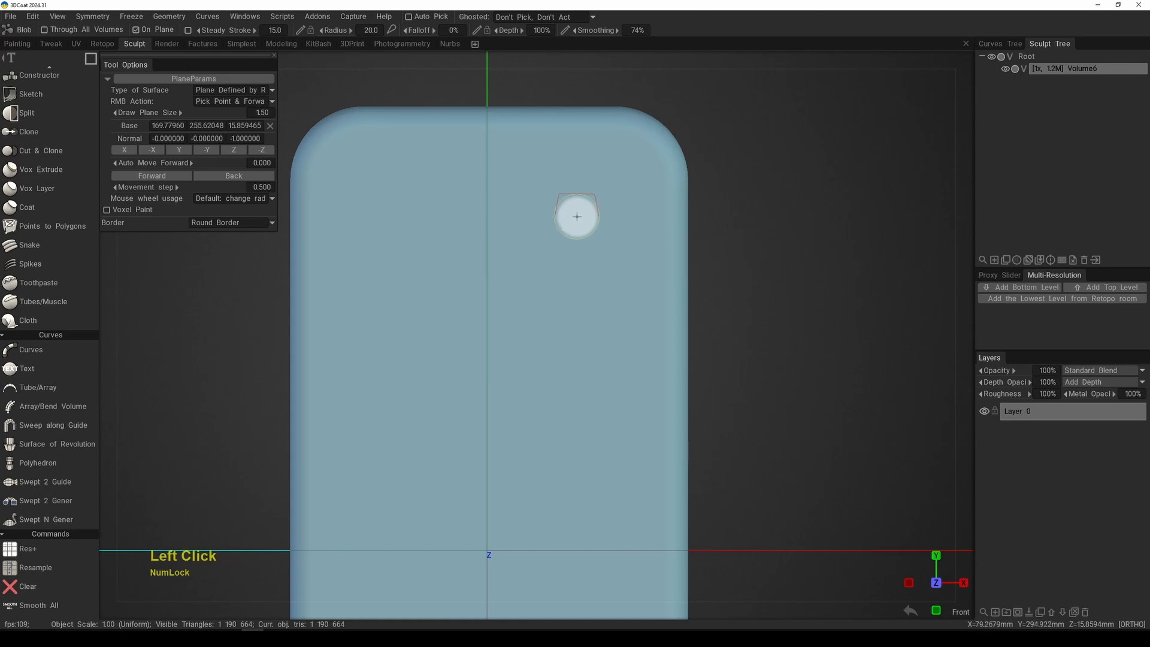
mouse_move(567, 207)
left_mouse_down()
mouse_move(718, 315)
mouse_move(675, 378)
mouse_move(727, 428)
mouse_move(657, 368)
left_mouse_up()
key("space")
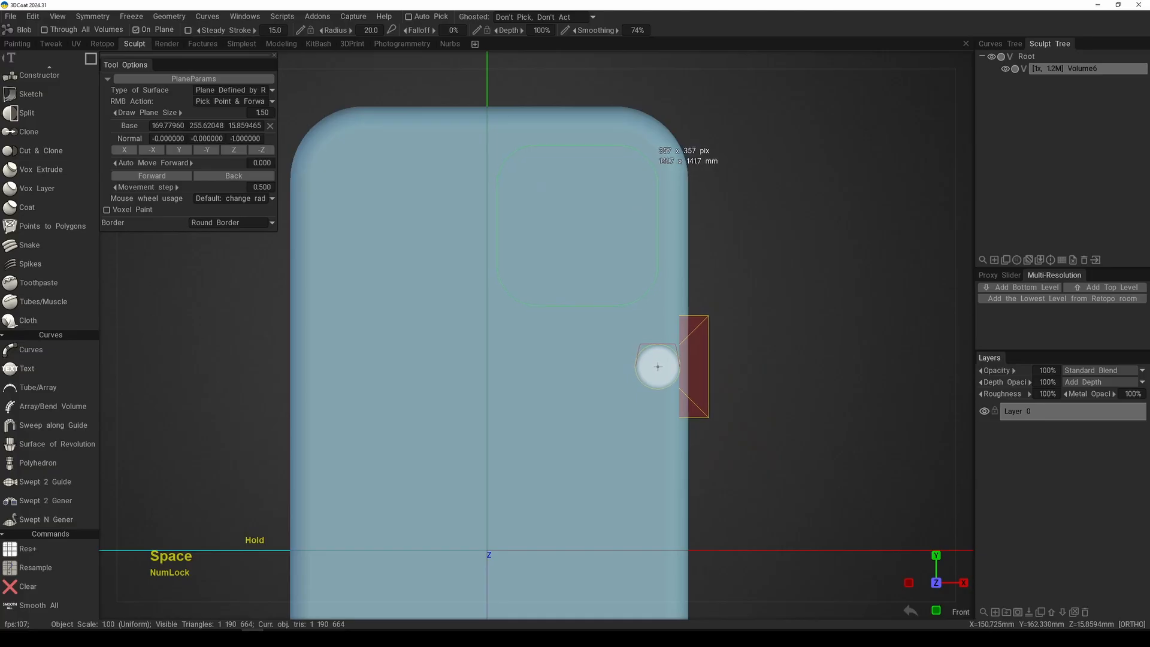
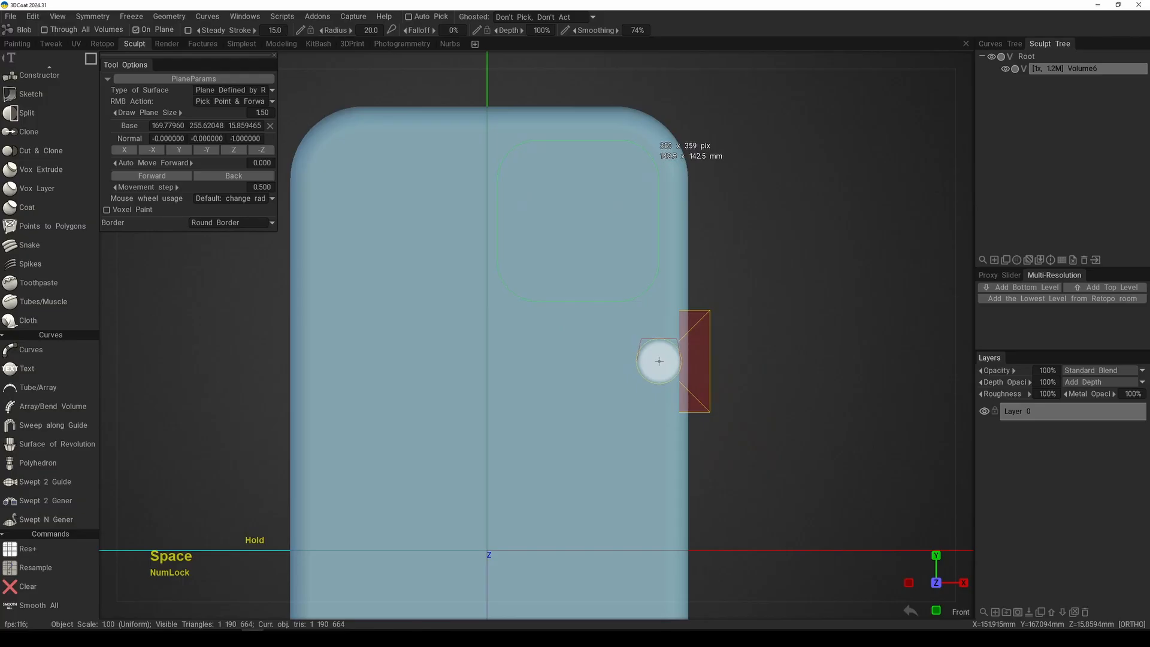
Step: Try carving a round-cornered square recess about 142.5 mm wide into the rectangle's upper-right area and inspect it from an angle
left_click_drag(659, 360, 657, 359)
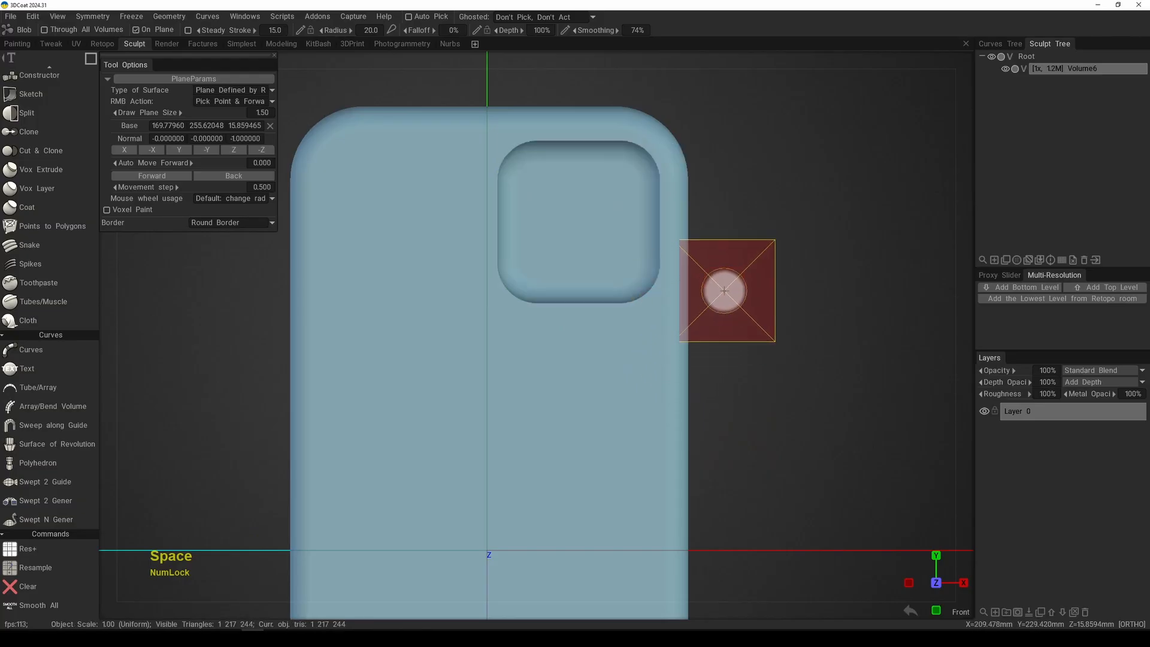
mouse_move(727, 289)
right_mouse_down("alt")
mouse_move(677, 336)
mouse_move(608, 303)
mouse_move(588, 397)
right_mouse_up("alt")
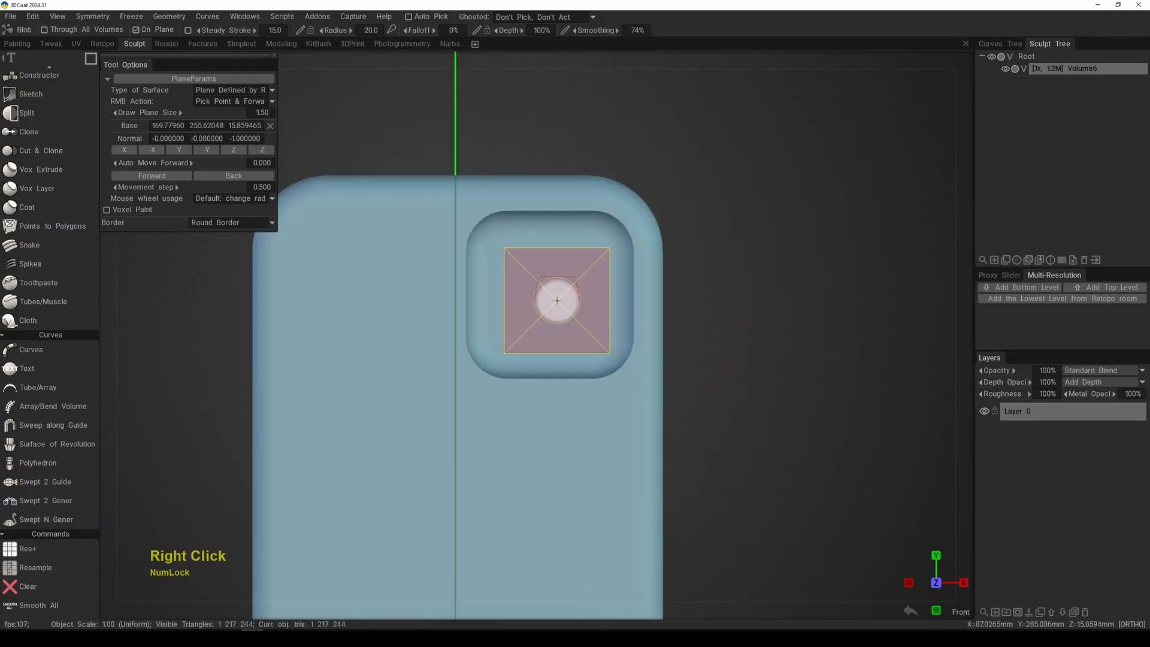
mouse_move(552, 299)
left_mouse_down("alt")
mouse_move(655, 352)
mouse_move(588, 349)
mouse_move(718, 380)
mouse_move(677, 347)
left_mouse_up("alt")
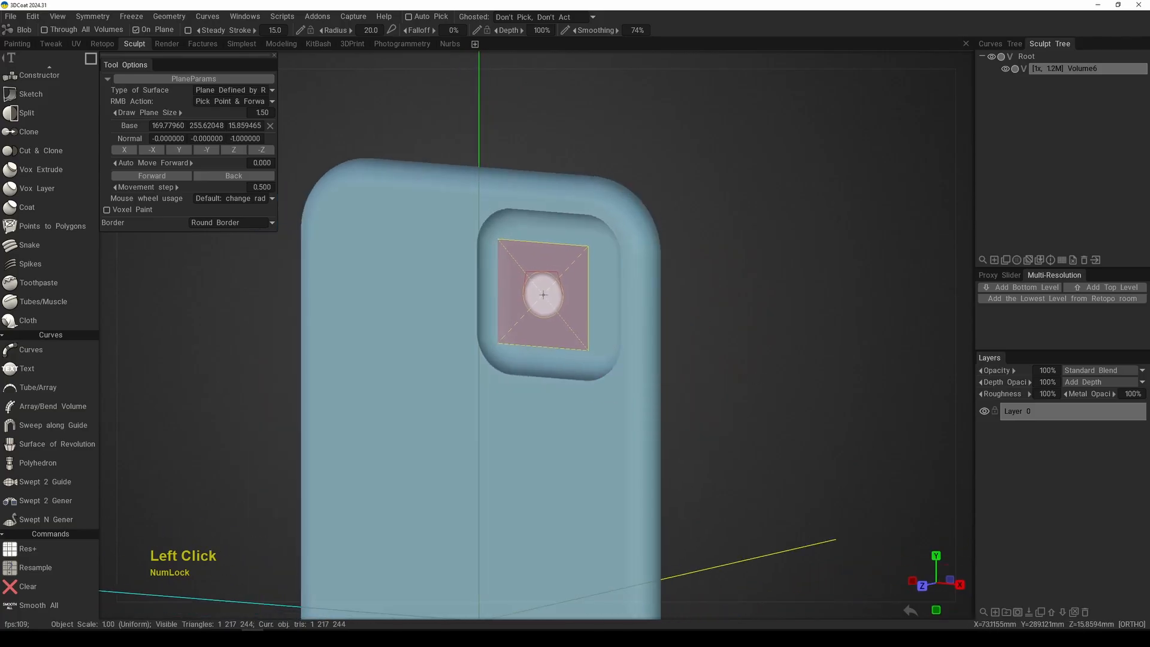
right_click_drag(549, 298, 571, 278, "alt")
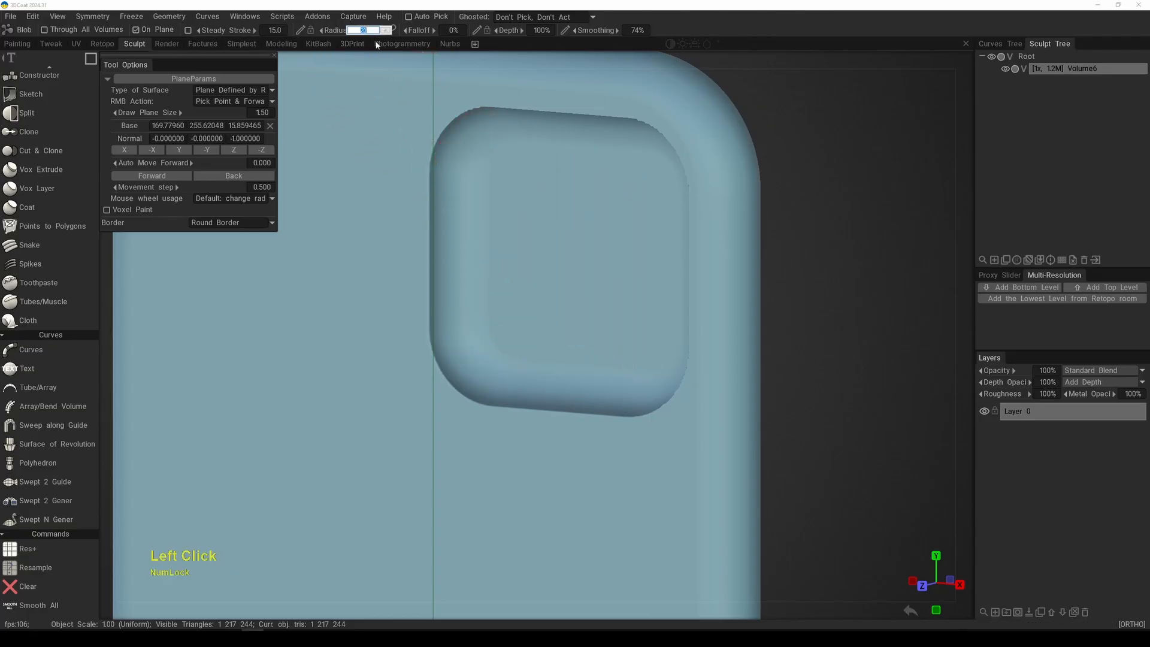
Step: Set the brush radius to 10 and undo the square recess on the rectangle's front face
key("Return")
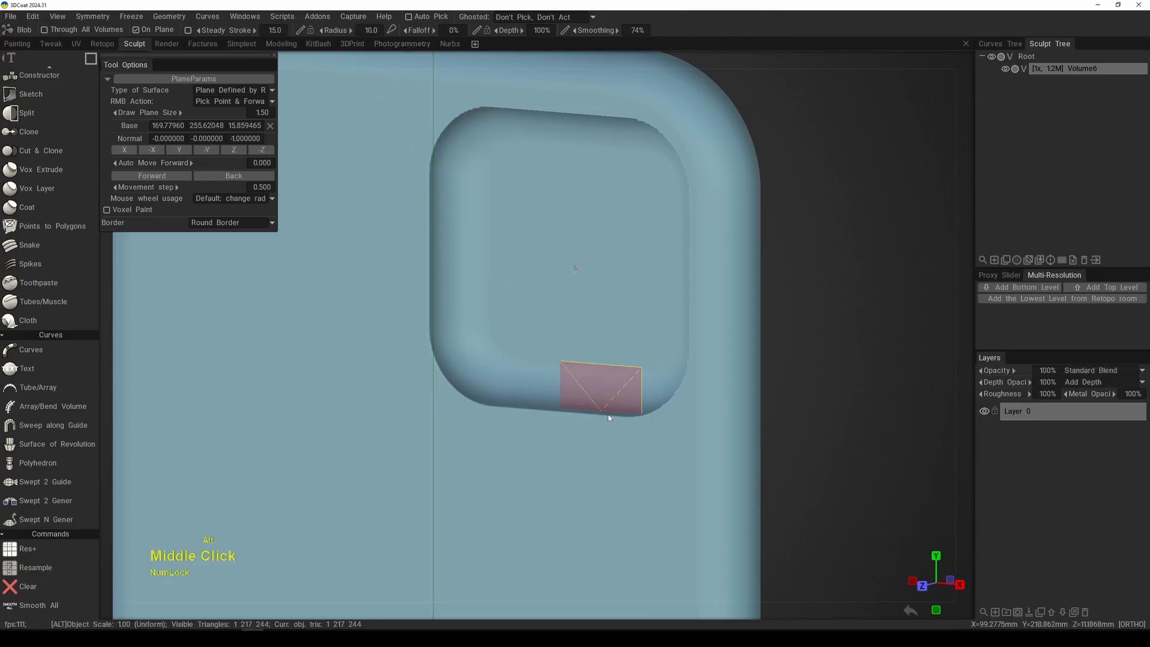
right_click_drag(607, 414, 555, 343, "alt")
key("KP_1")
middle_click_drag(552, 336, 565, 335)
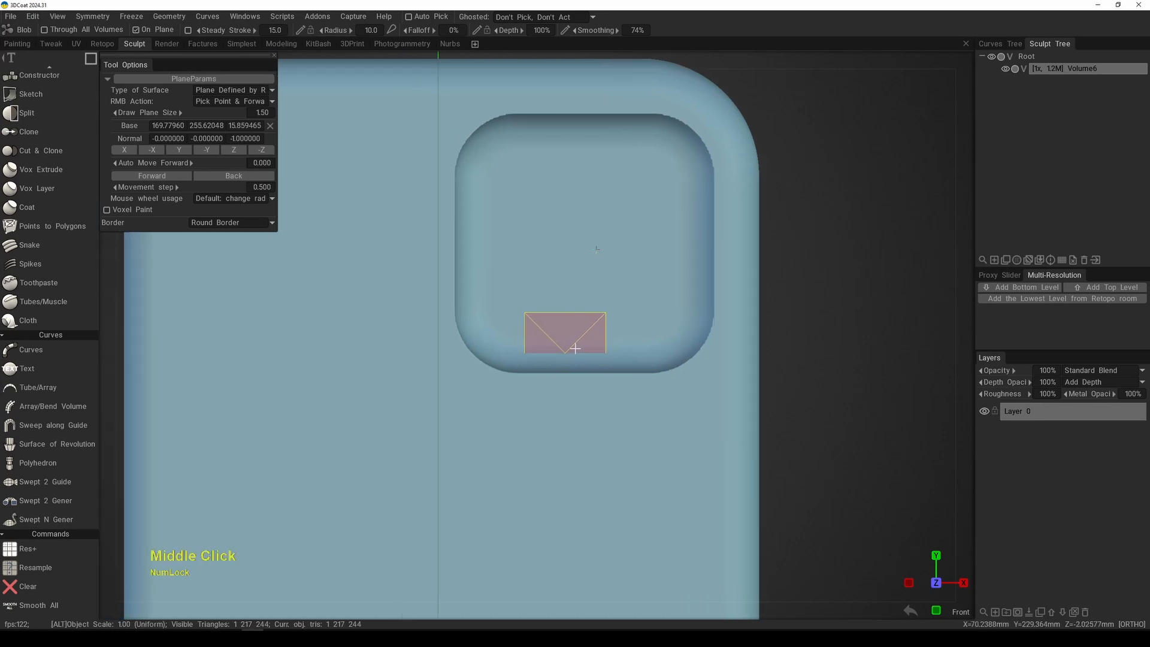
key("ctrl+z")
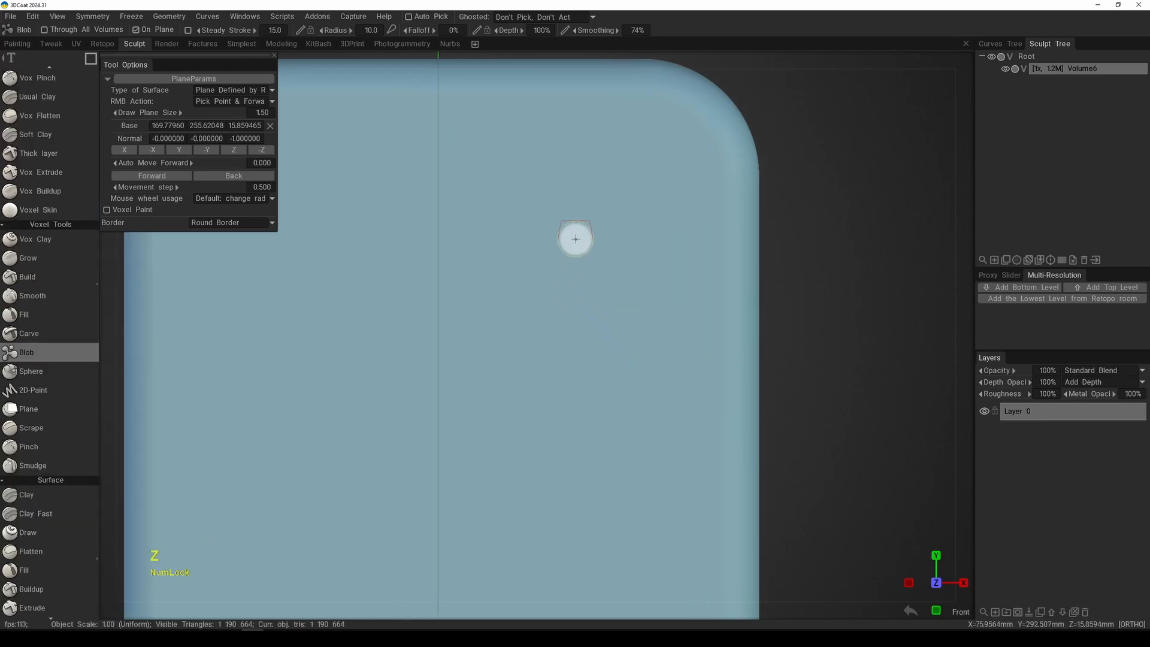
Step: Change the stroke's edge radius and carve a square recess about 119 mm wide into the rectangle's upper-right area
key("e")
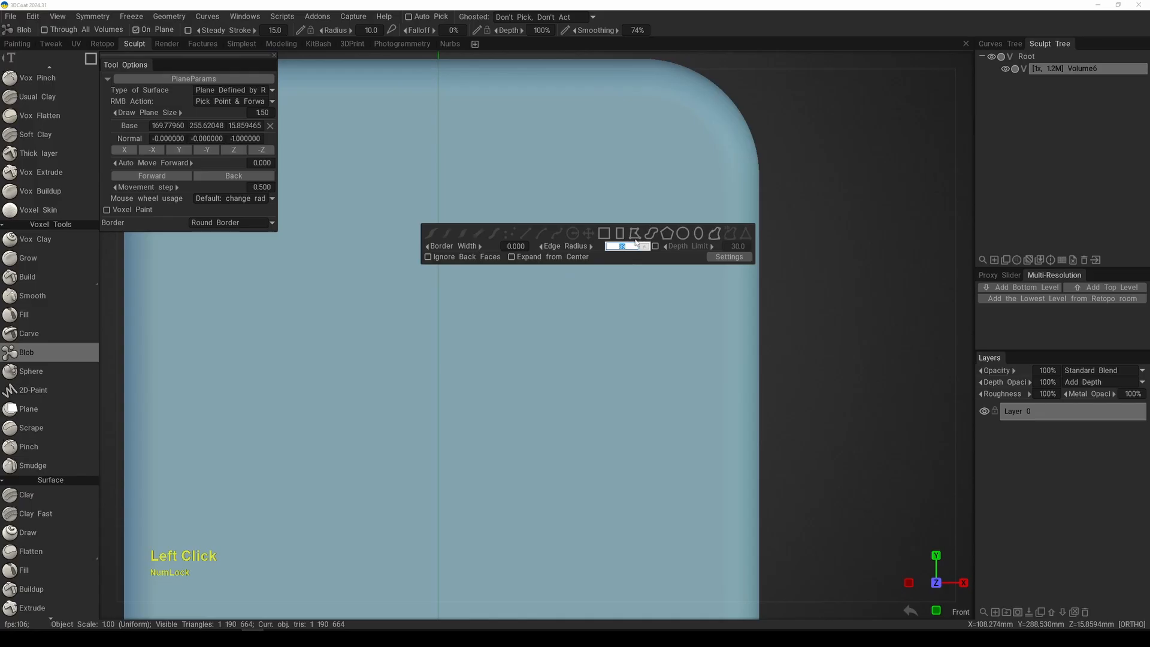
key("KP_Enter")
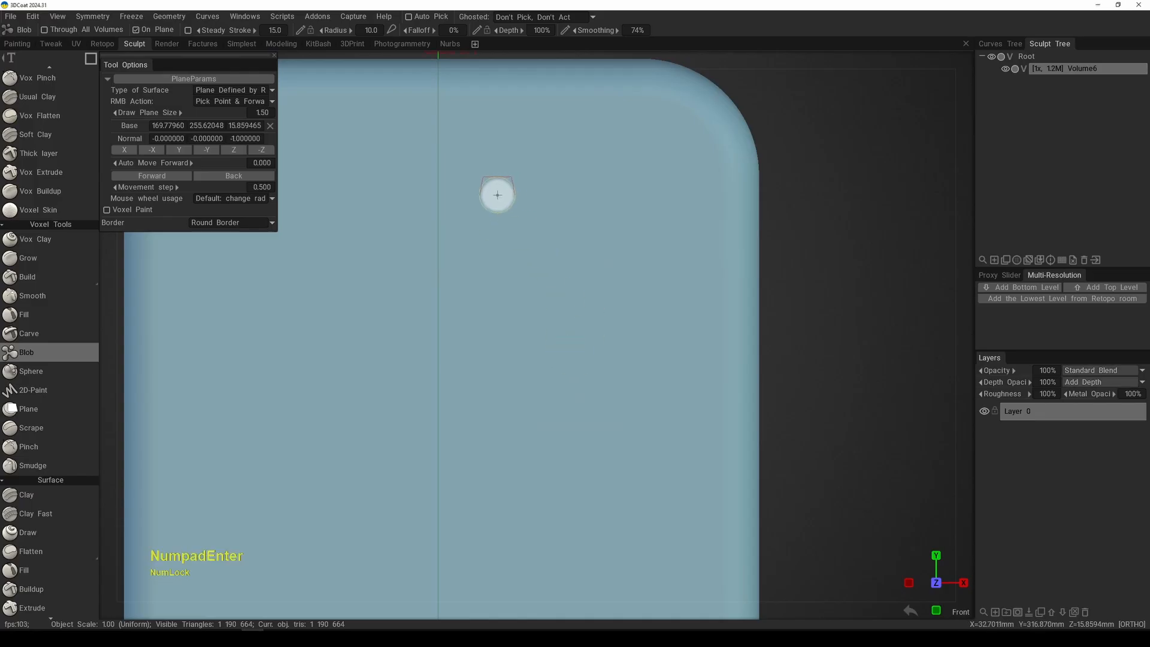
mouse_move(473, 157)
left_mouse_down()
mouse_move(688, 466)
mouse_move(683, 444)
left_mouse_up()
key("space")
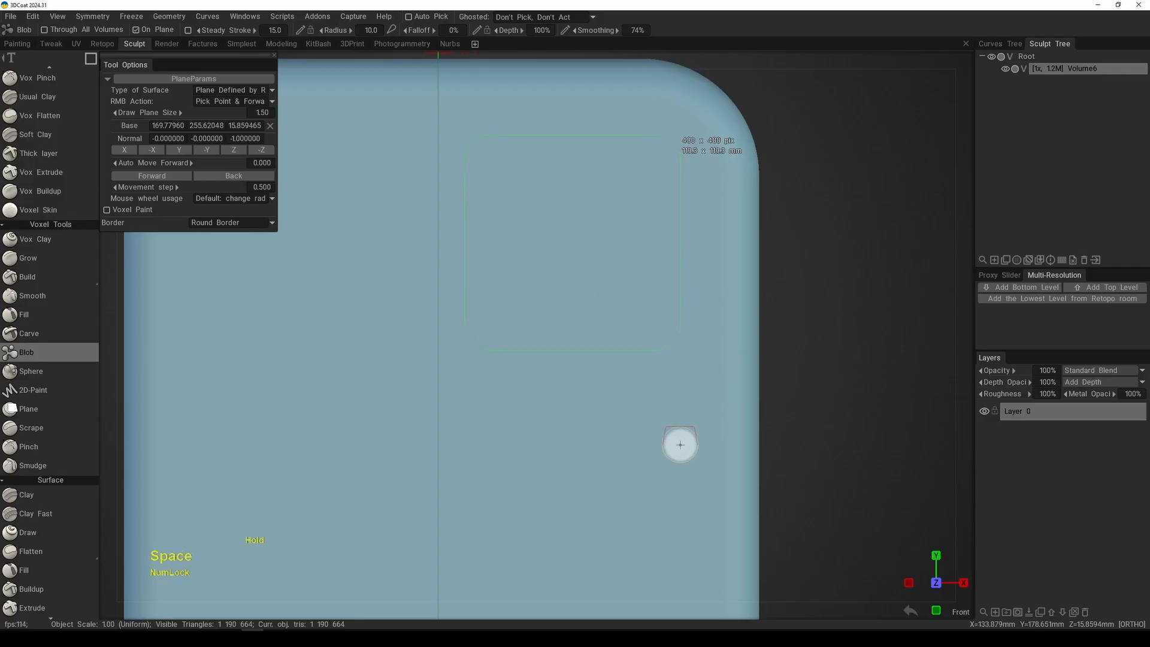
key("ctrl")
left_click_drag(680, 445, 681, 446, "ctrl")
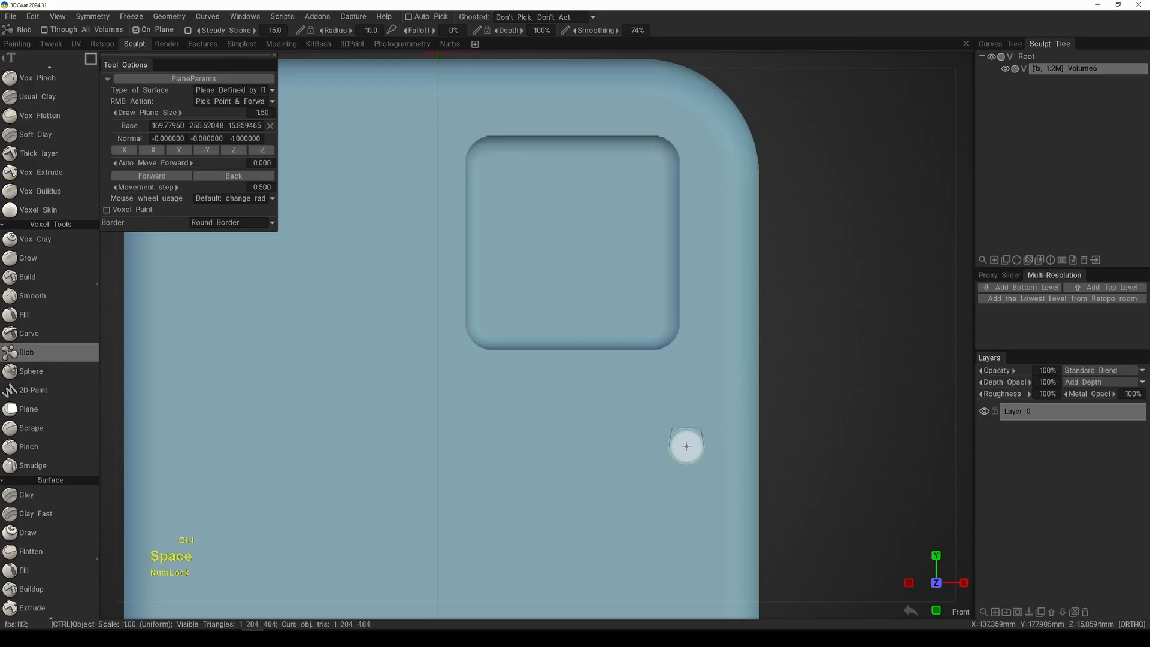
Step: Add a new empty volume and darken its shader color to 10% lightness
mouse_move(677, 388)
right_mouse_down("alt")
mouse_move(616, 303)
mouse_move(644, 353)
right_mouse_up("alt")
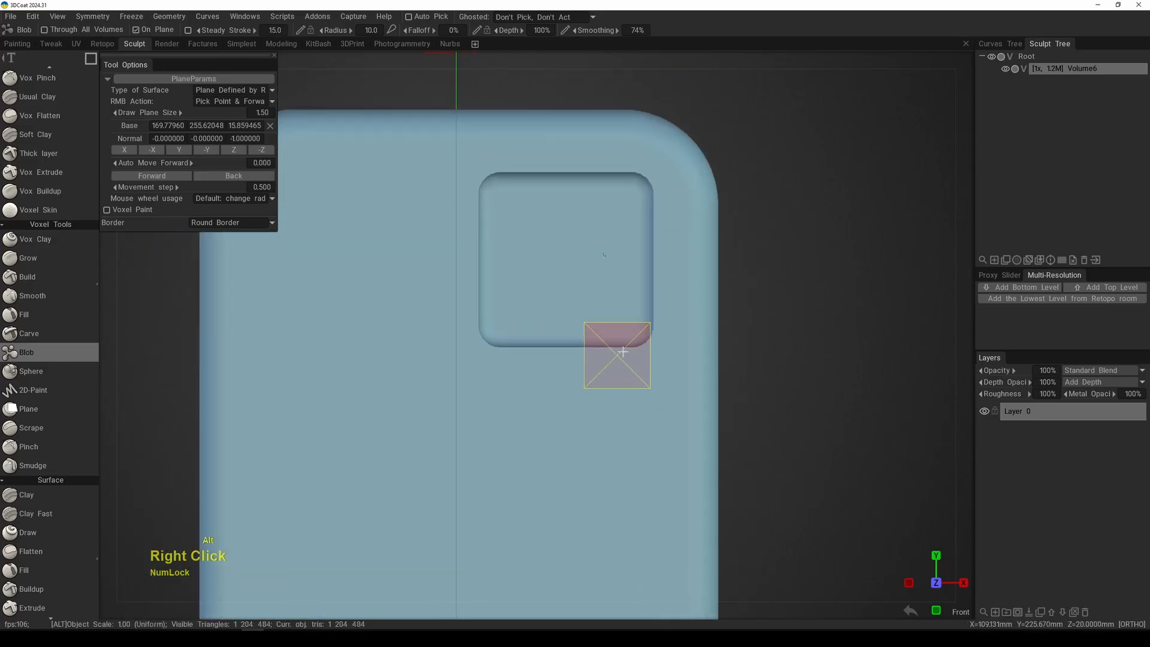
mouse_move(644, 354)
left_mouse_down("alt")
mouse_move(753, 365)
mouse_move(647, 393)
mouse_move(580, 377)
mouse_move(652, 442)
mouse_move(646, 342)
left_mouse_up("alt")
key("KP_2")
mouse_move(648, 349)
middle_mouse_down()
mouse_move(595, 339)
mouse_move(608, 390)
middle_mouse_up()
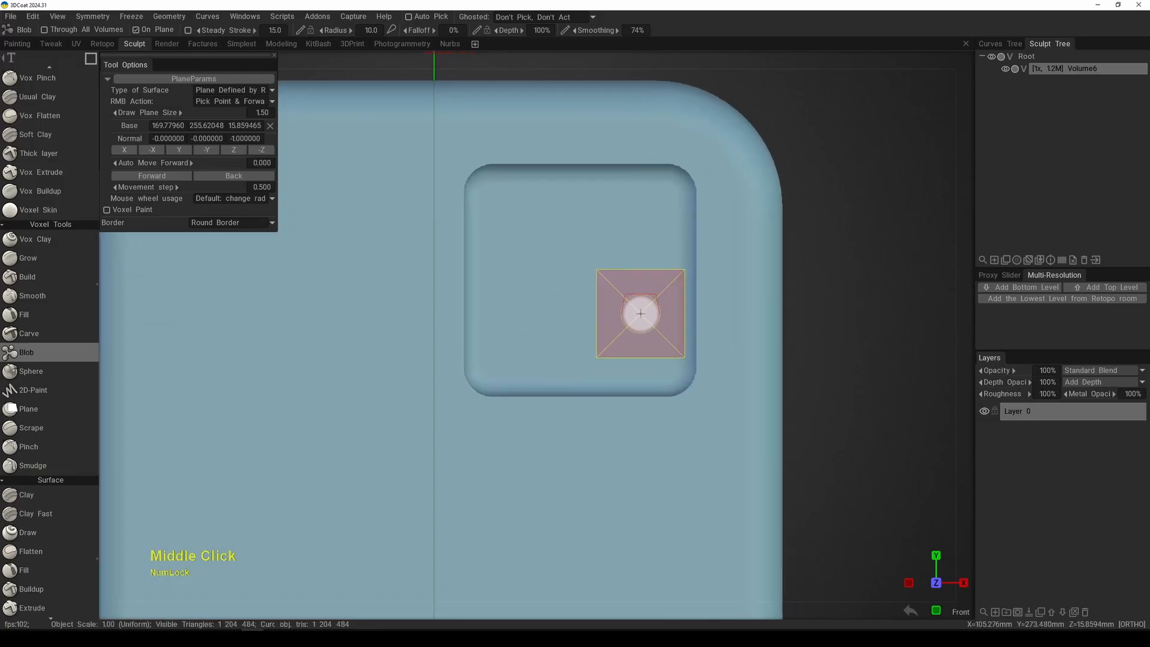
right_click_drag(629, 326, 647, 311, "alt")
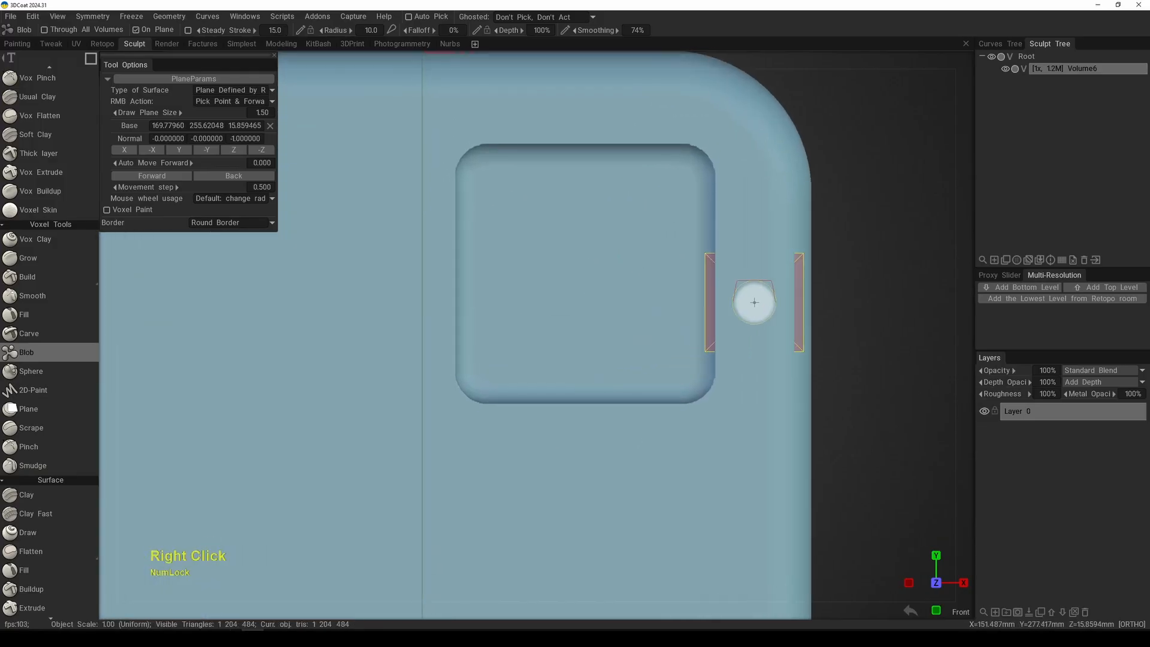
left_click(994, 261)
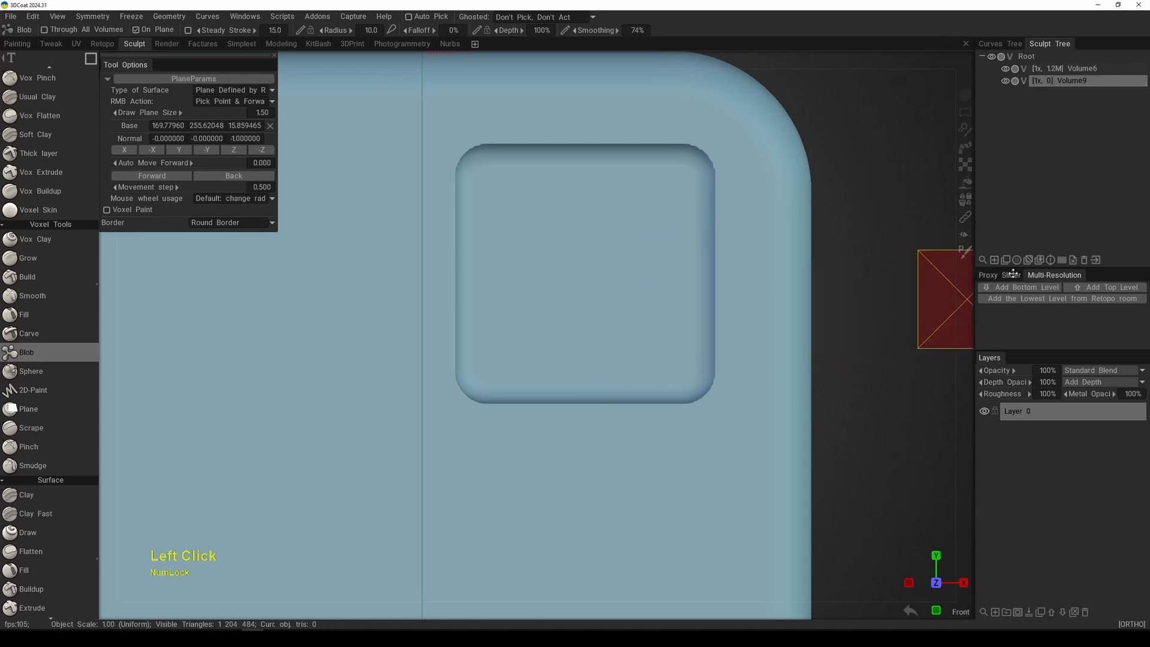
left_click(1017, 259)
left_click(815, 147)
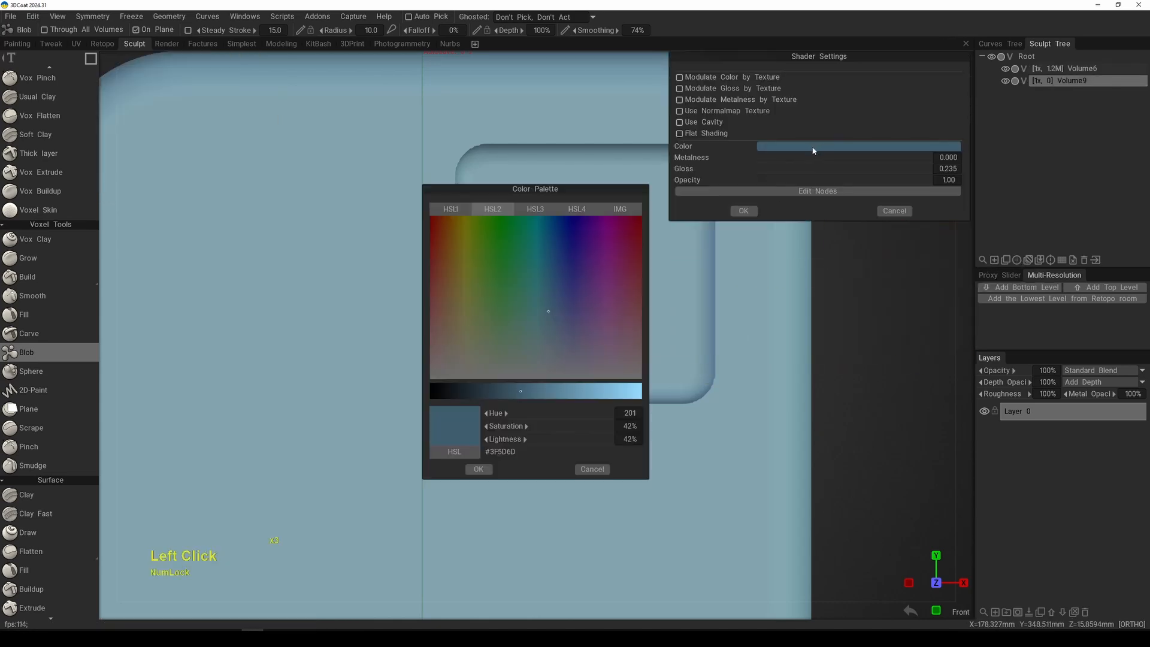
left_click(463, 392)
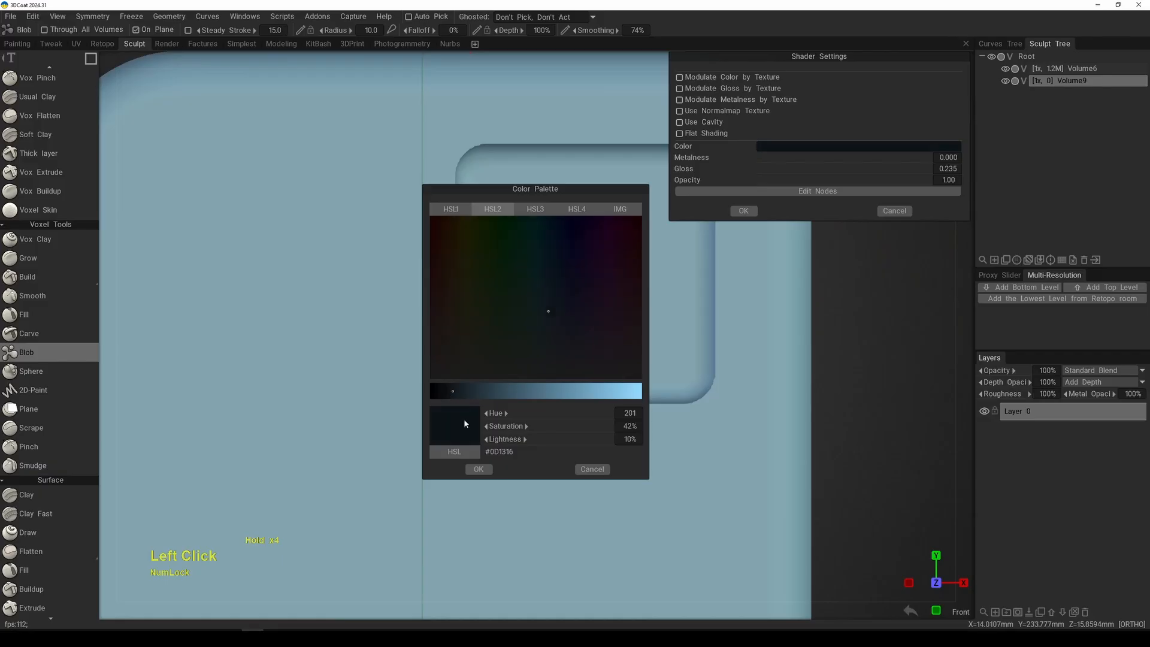
left_click(479, 469)
left_click(744, 210)
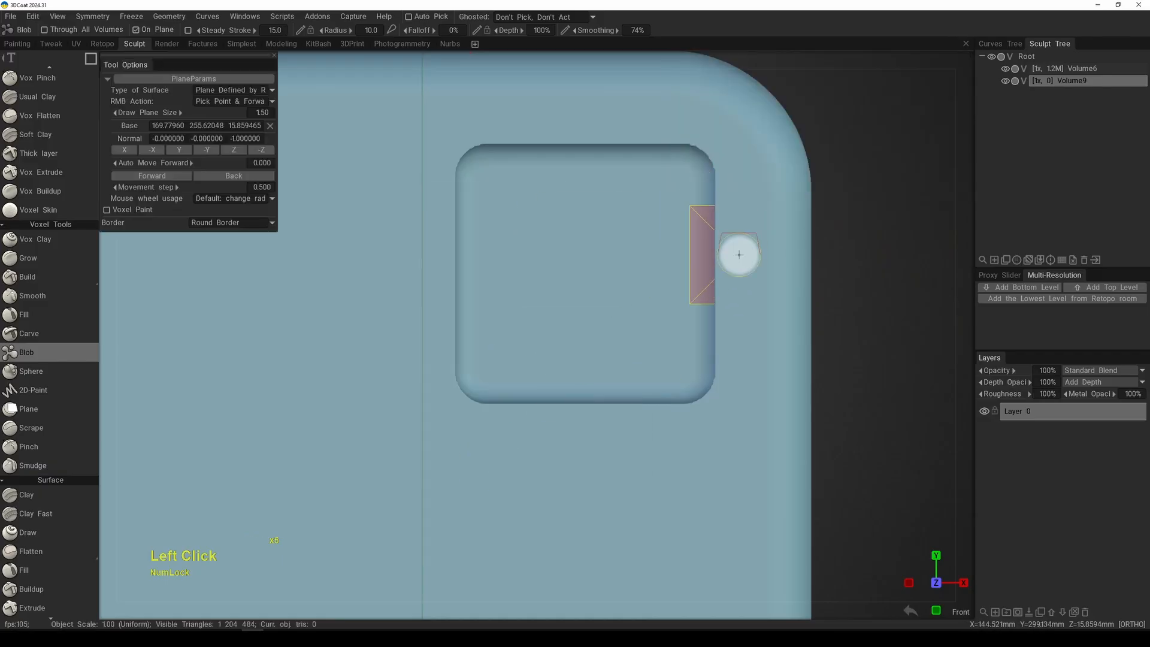
Step: Pick a point on the rectangle's rounded right edge as the drawing plane's base and switch the stroke mode to rectangle
mouse_move(802, 272)
right_mouse_down()
mouse_move(663, 260)
mouse_move(759, 265)
right_mouse_up()
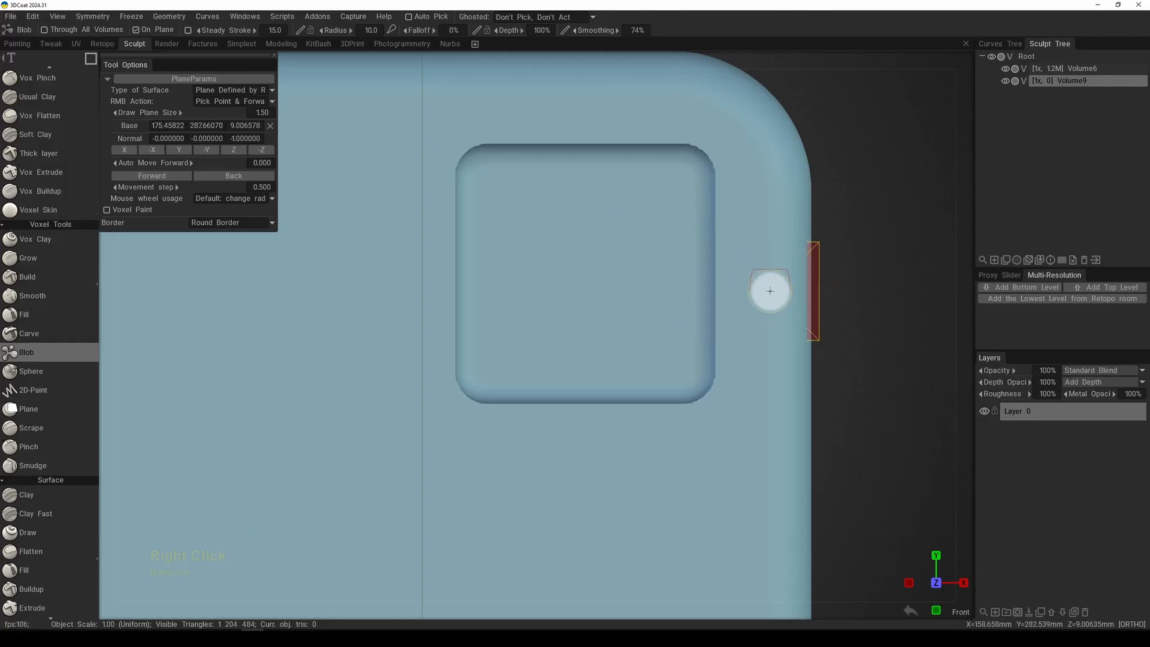
key("e")
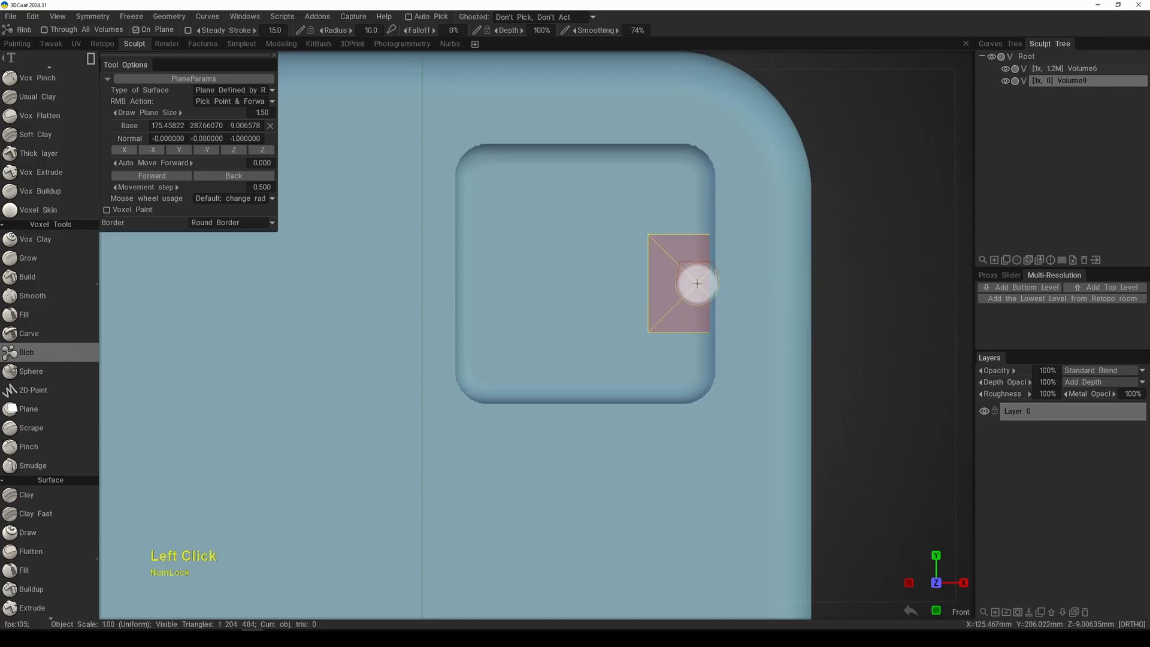
key("e")
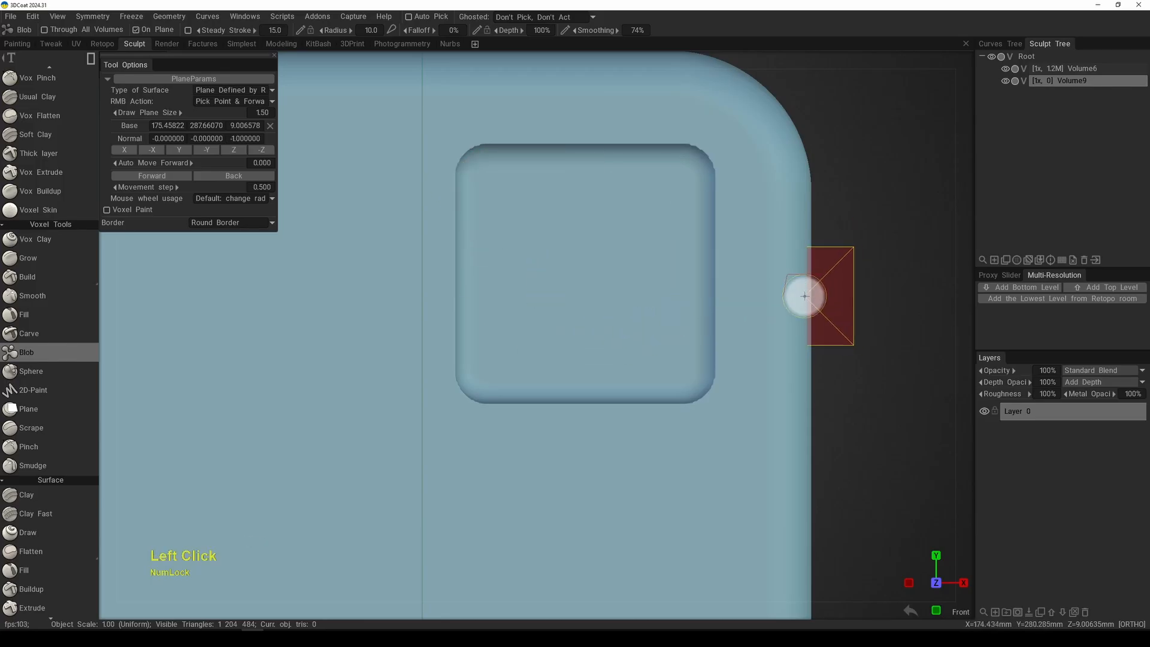
right_click_drag(804, 296, 810, 294)
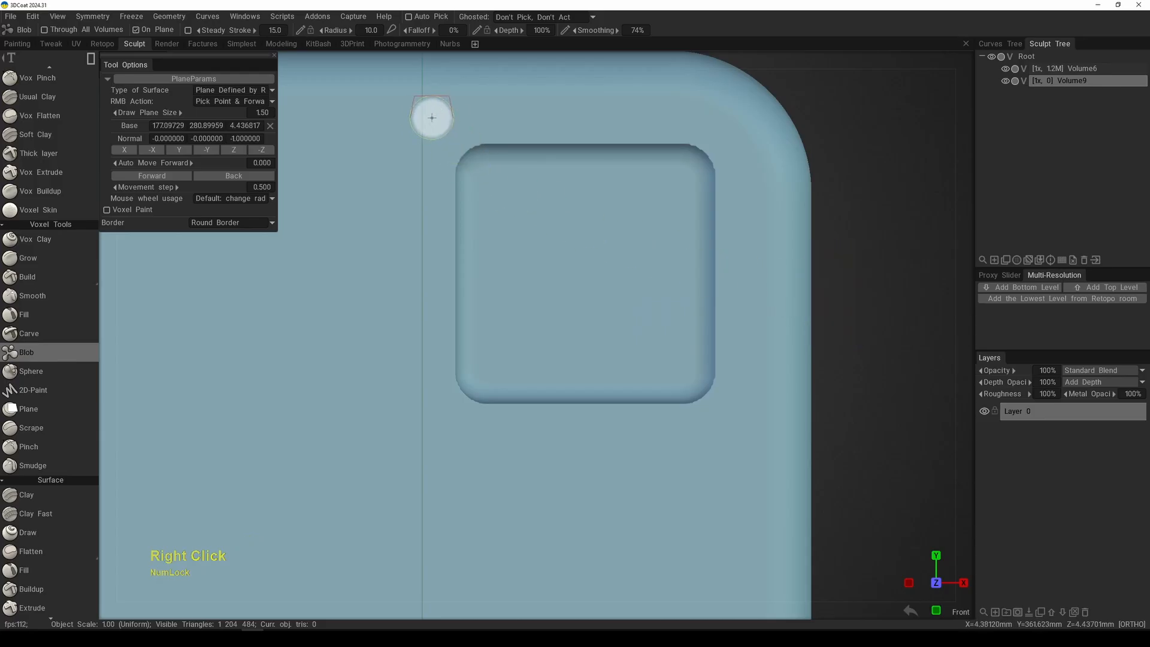
Step: Draw a rectangle larger than the recess in the new volume so it fills the recess floor, and inspect it at an angle
mouse_move(400, 111)
left_mouse_down()
mouse_move(760, 443)
mouse_move(758, 464)
mouse_move(623, 411)
mouse_move(577, 424)
mouse_move(750, 446)
left_mouse_up()
right_click_drag(749, 446, 752, 455, "alt")
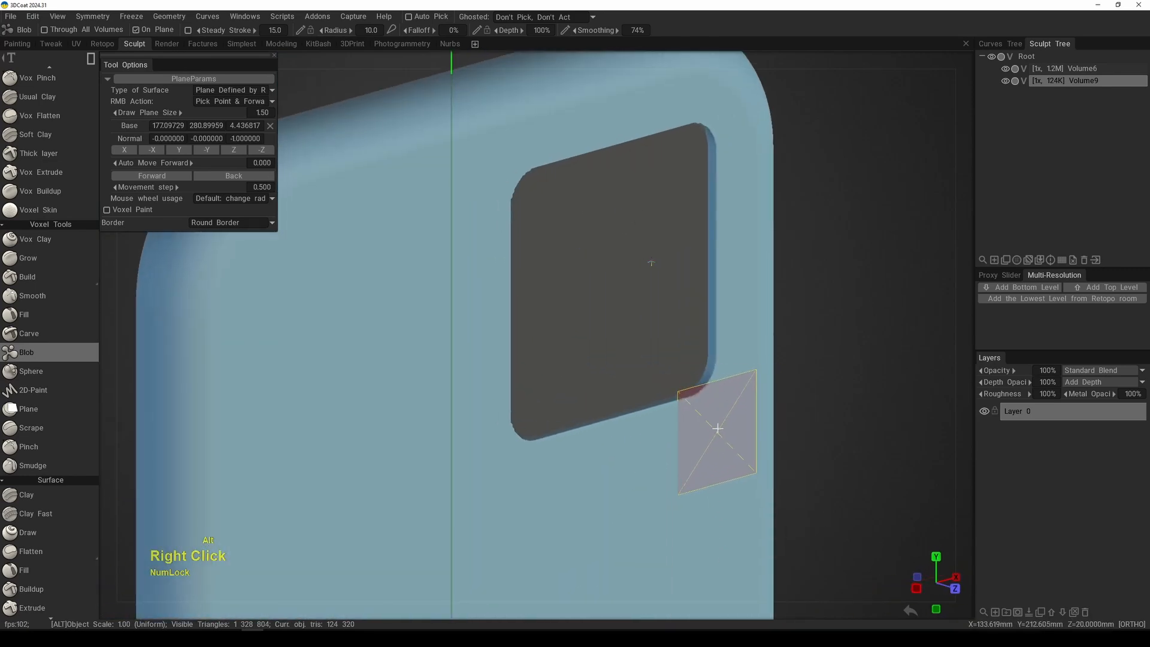
mouse_move(717, 423)
left_mouse_down("alt")
mouse_move(745, 358)
mouse_move(645, 358)
left_mouse_up("alt")
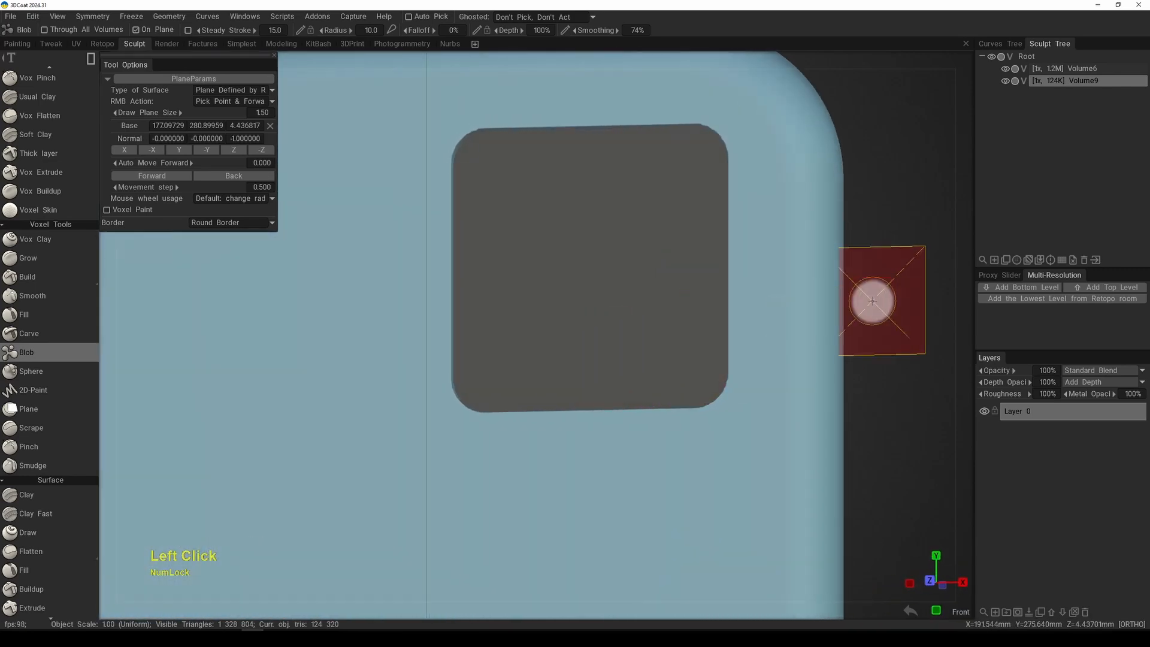
Step: Set the new volume's shader to a black color with 0.890 metalness and 0.490 gloss
left_click(1018, 260)
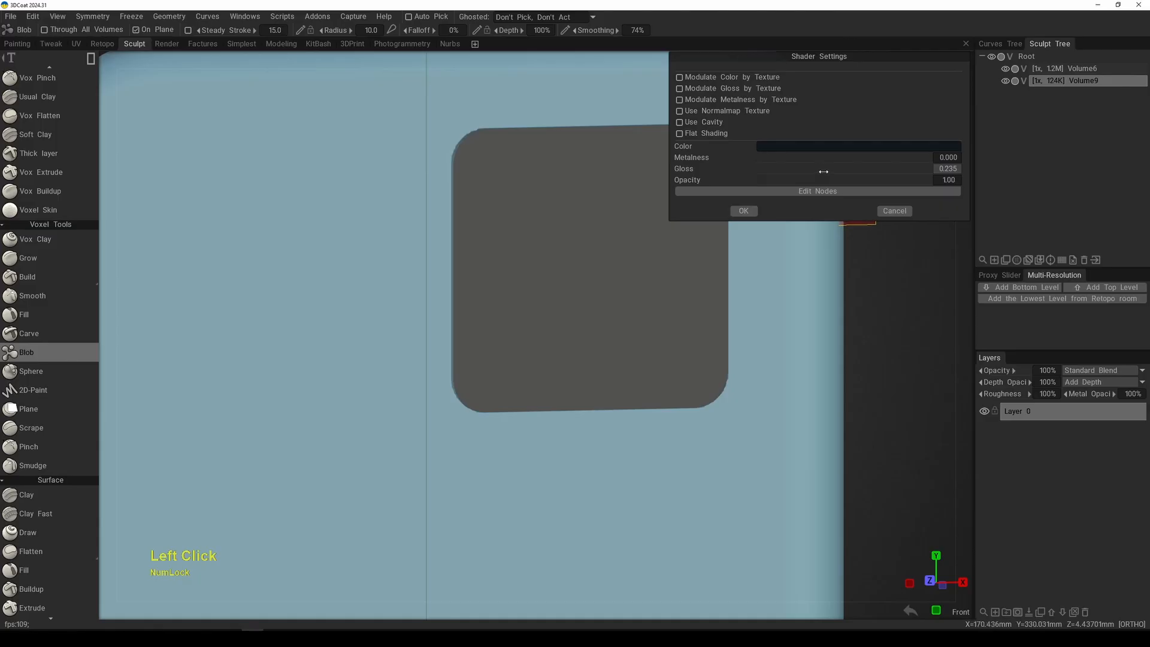
left_click_drag(824, 171, 840, 170)
left_click(841, 148)
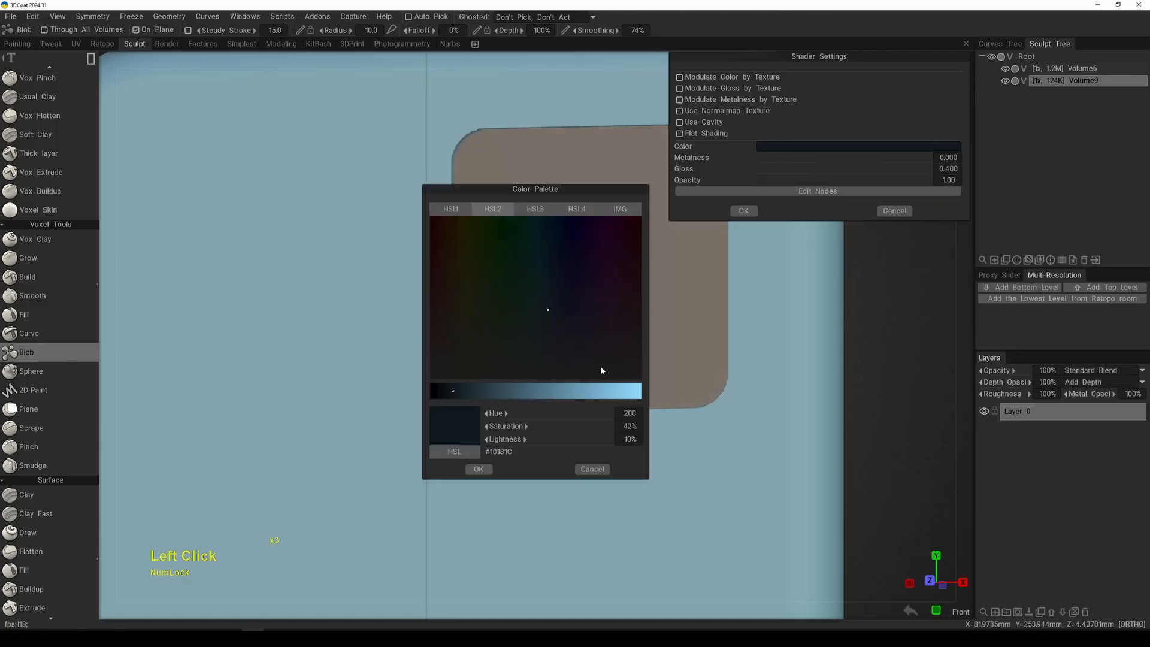
left_click_drag(462, 390, 435, 388)
left_click(487, 466)
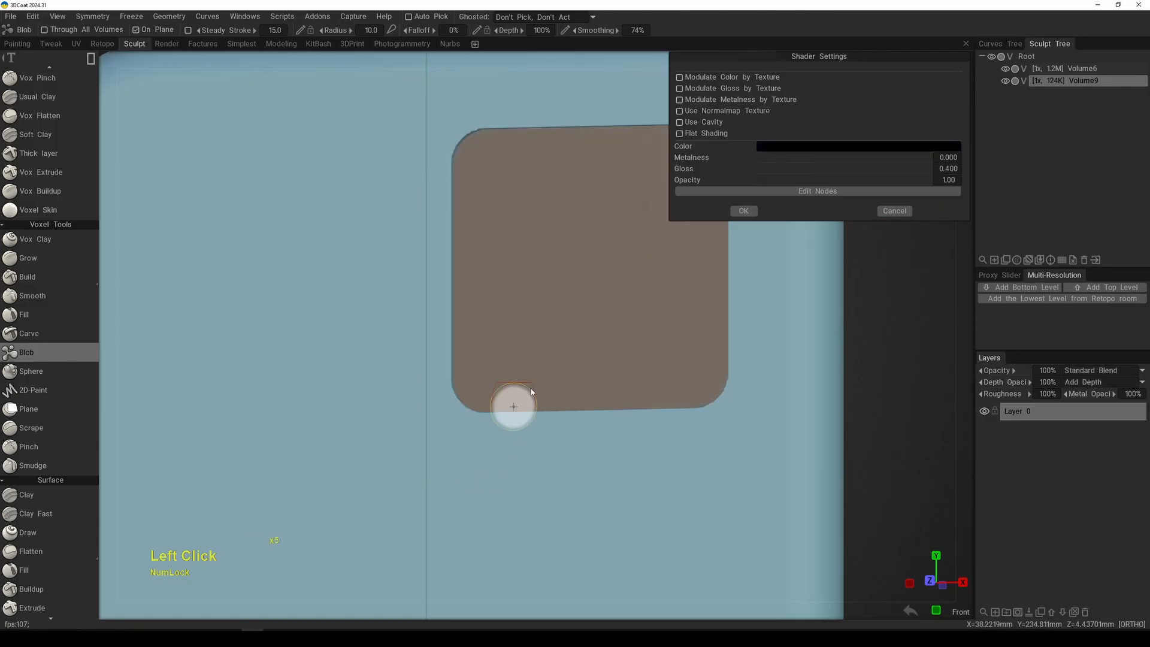
mouse_move(769, 323)
left_mouse_down("alt")
mouse_move(721, 324)
mouse_move(796, 324)
mouse_move(781, 314)
left_mouse_up("alt")
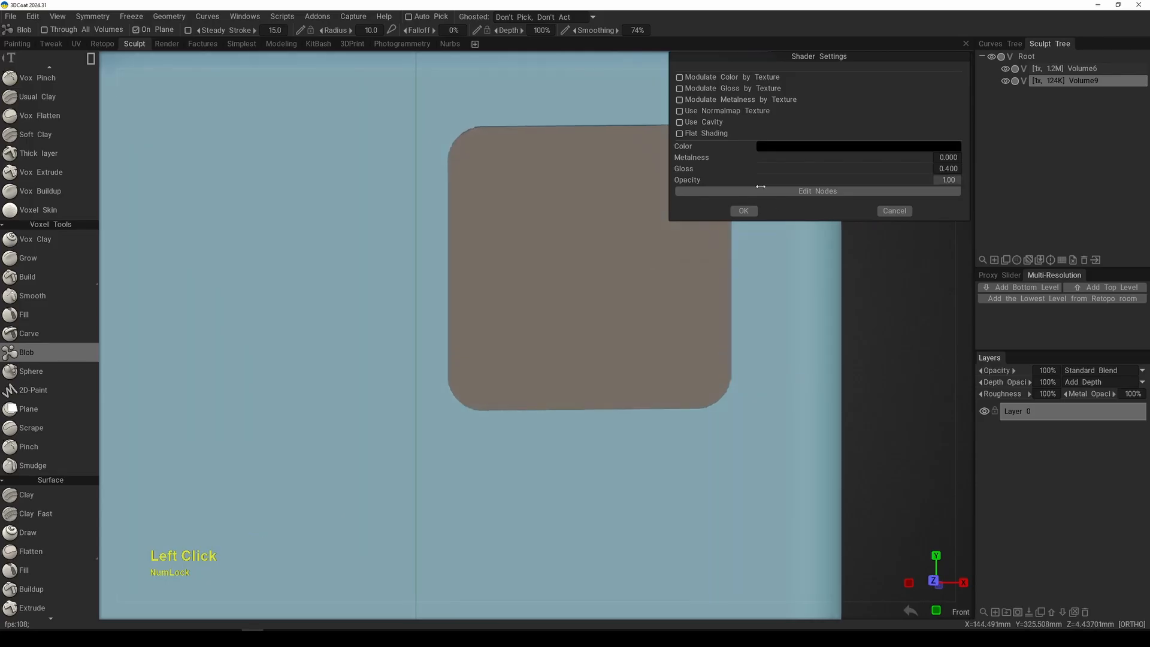
left_click_drag(815, 169, 880, 160)
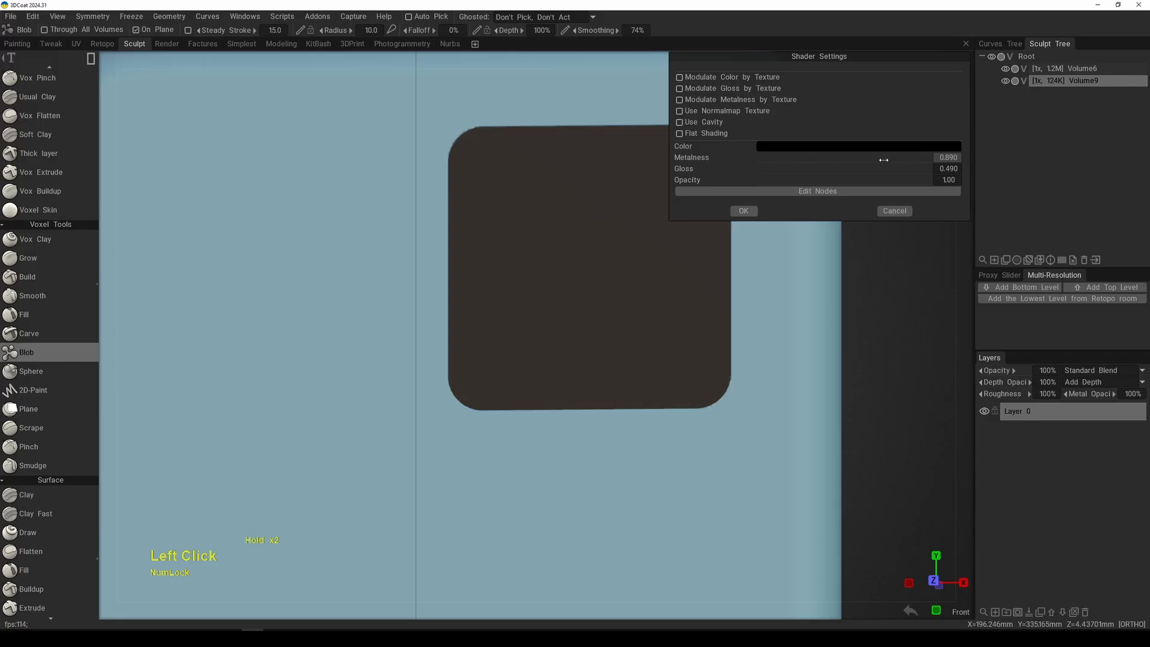
left_click(743, 210)
Step: Return to the front view and pick a point near the center of the dark panel as the drawing plane's base
mouse_move(718, 275)
left_mouse_down("alt")
mouse_move(778, 291)
mouse_move(729, 290)
left_mouse_up("alt")
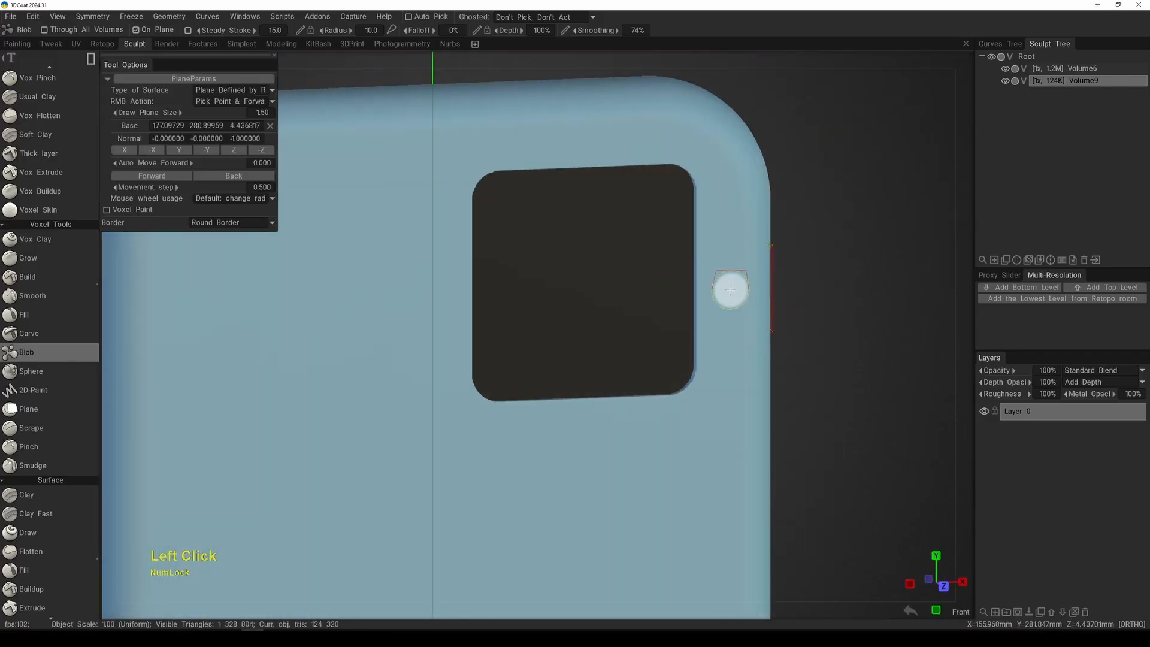
key("KP_2")
middle_click_drag(600, 361, 616, 350, "alt")
middle_click(616, 352)
middle_click(615, 352)
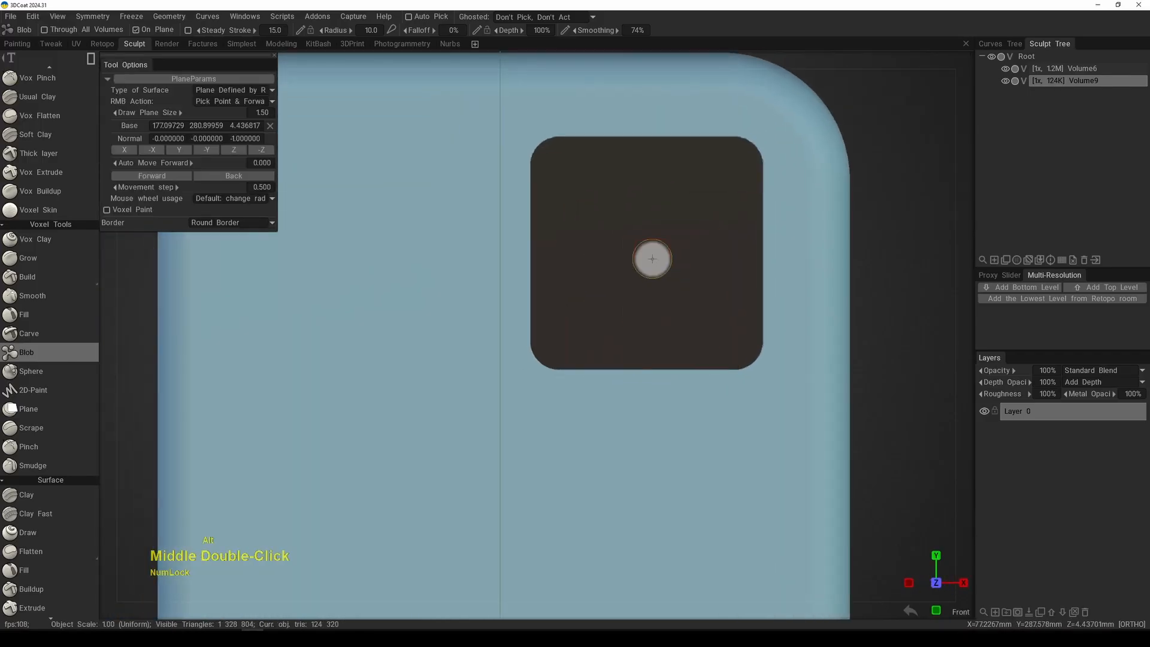
right_click(653, 262)
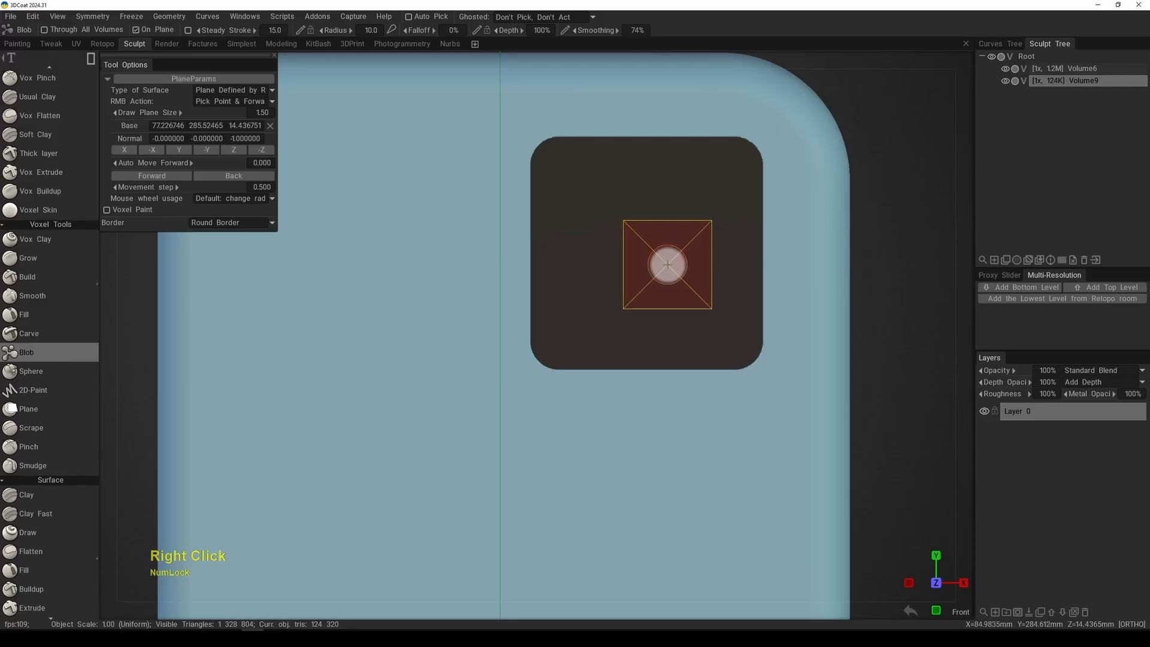
Step: Switch the stroke mode to circle and draw a circular shape near the upper-right corner of the dark panel
key("space")
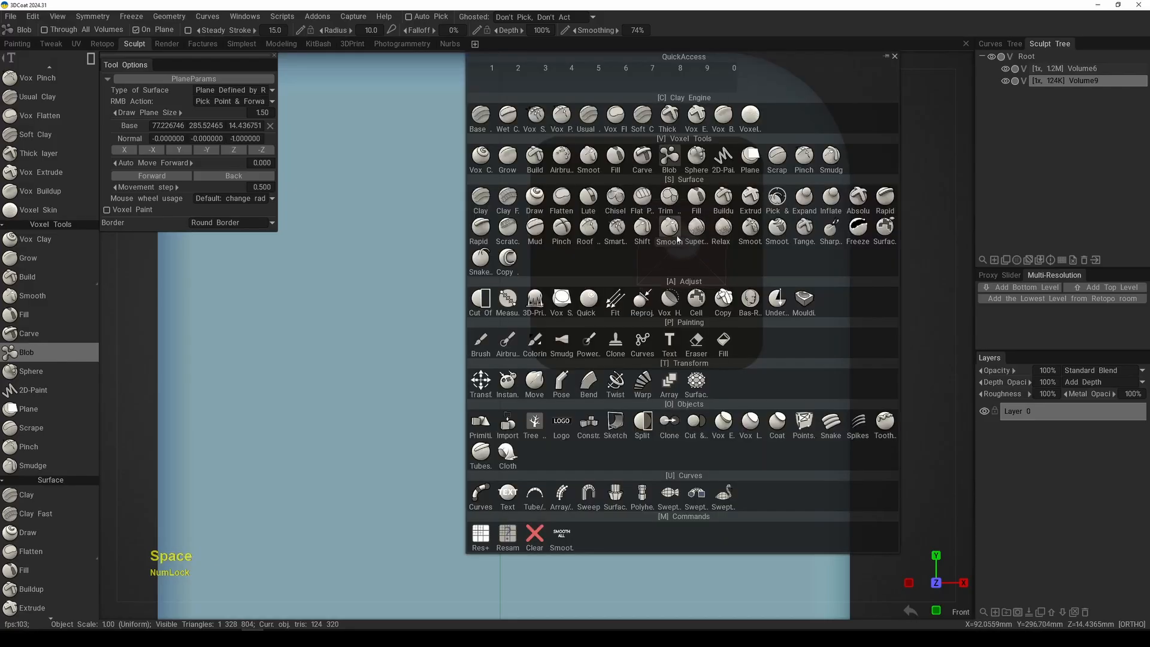
key("e")
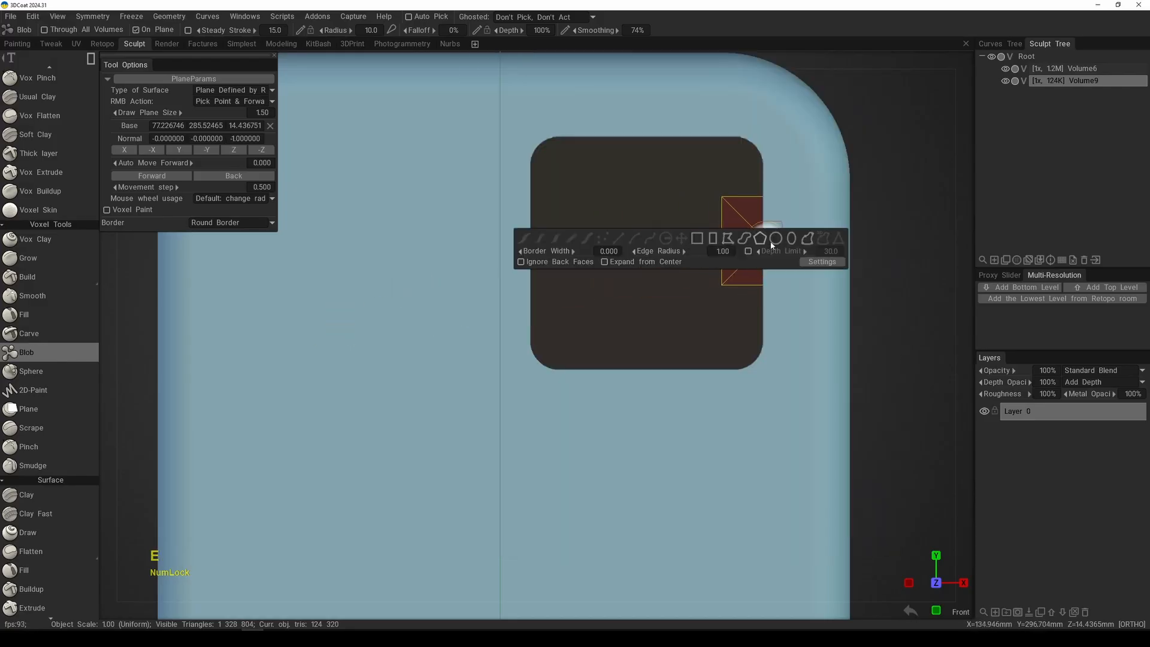
left_click(775, 239)
mouse_move(671, 192)
left_mouse_down()
mouse_move(739, 251)
mouse_move(755, 336)
mouse_move(747, 303)
mouse_move(813, 311)
mouse_move(735, 308)
mouse_move(718, 283)
left_mouse_up()
key("space")
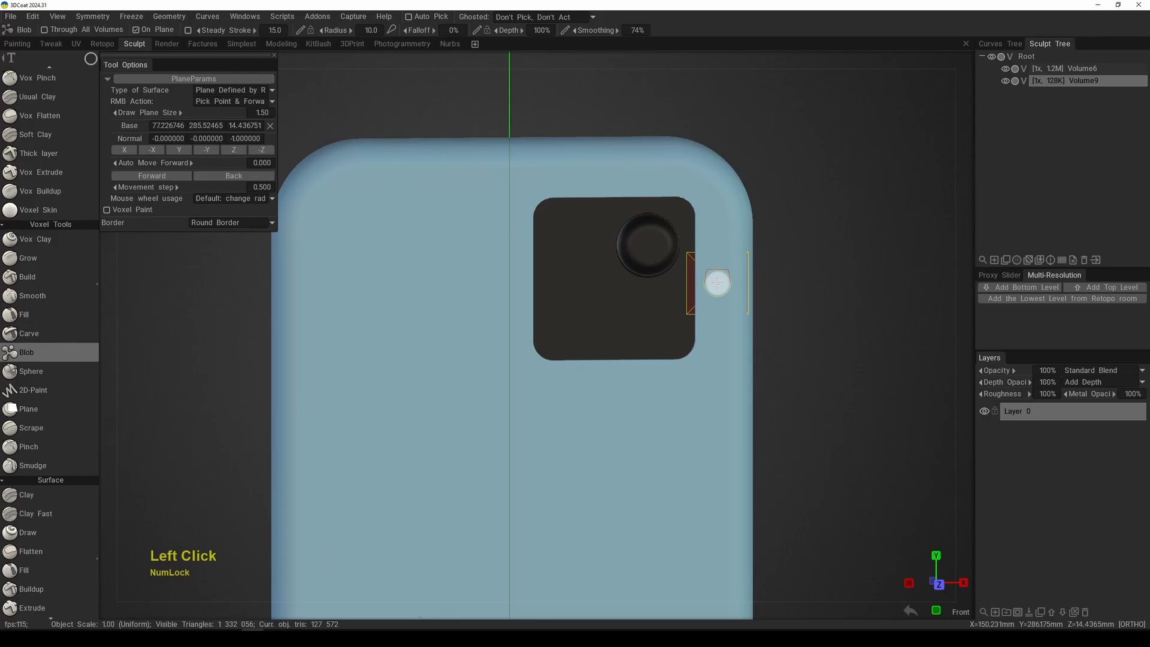
Step: Return to the front view, zoom in on the dark panel and undo the circular shape drawn on it
key("KP_2")
right_click_drag(716, 282, 627, 383, "alt")
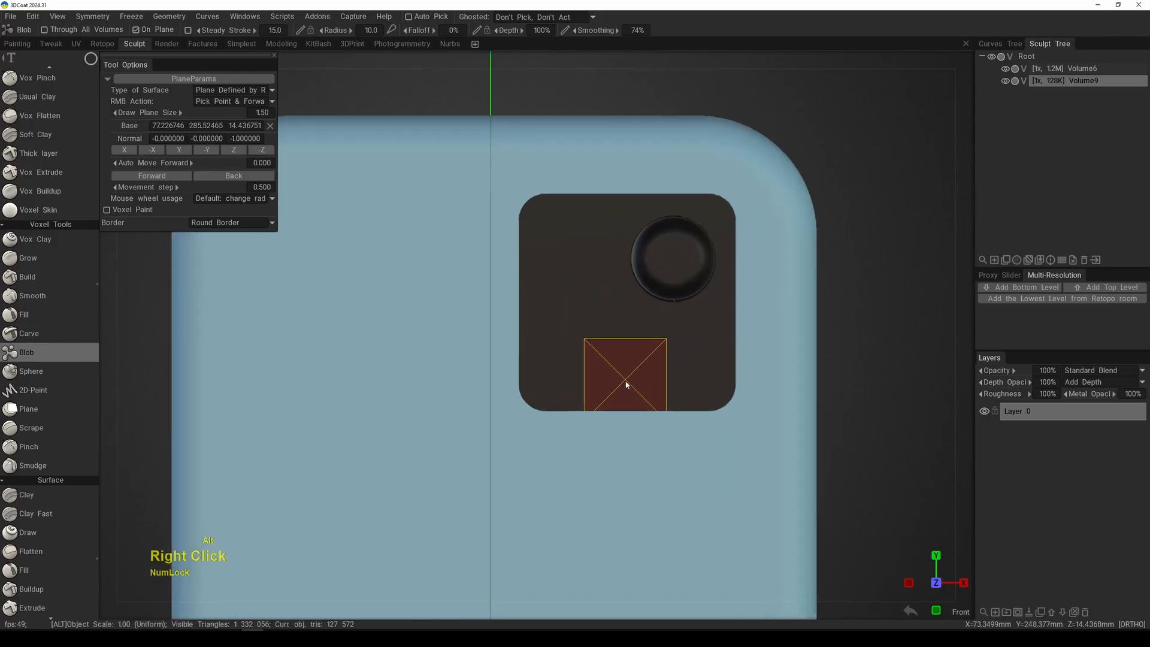
middle_click_drag(669, 345, 614, 338, "alt")
key("ctrl+z")
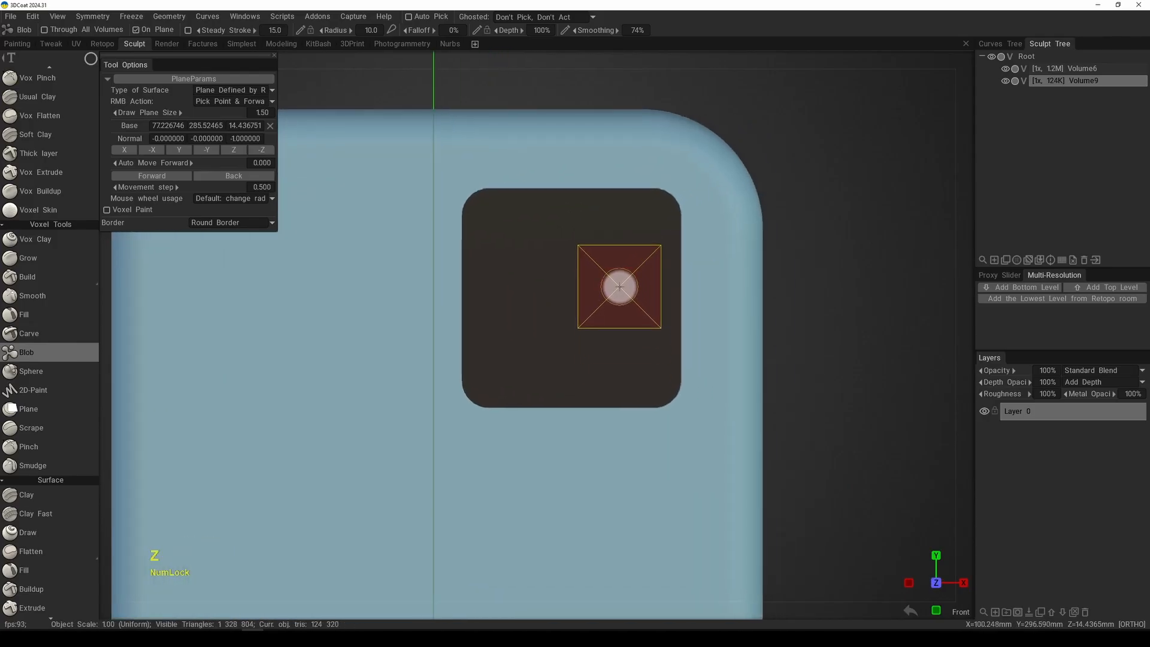
Step: Select the circle stroke mode and set the Blob tool's border type to Plane Border
key("e")
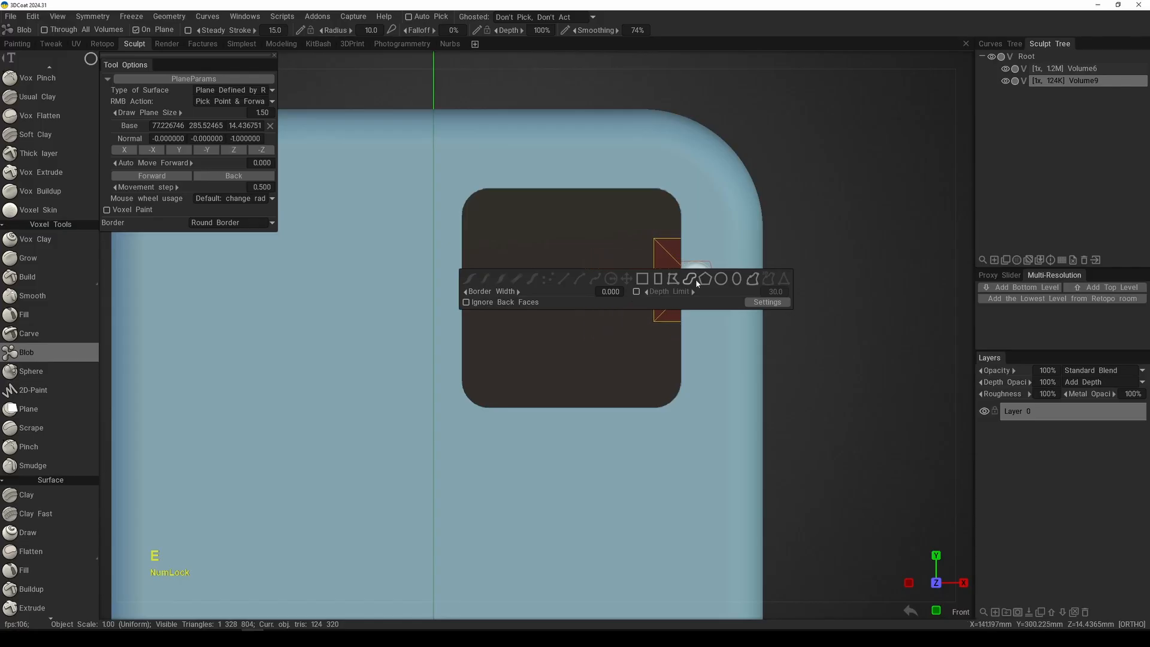
left_click(723, 279)
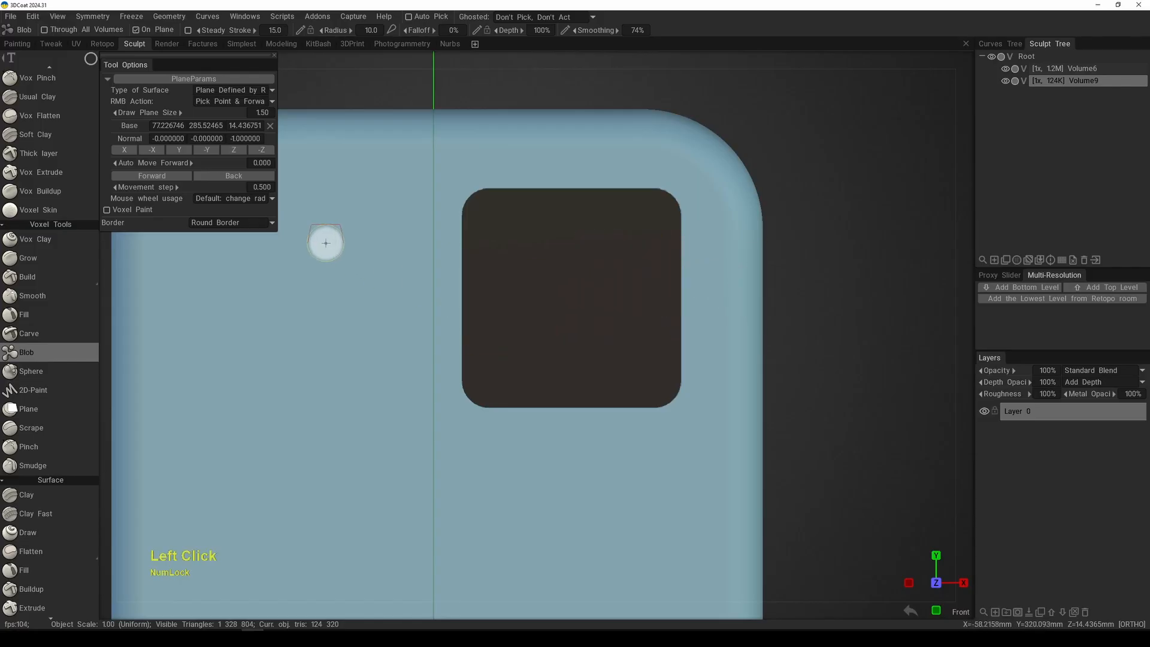
left_click(216, 223)
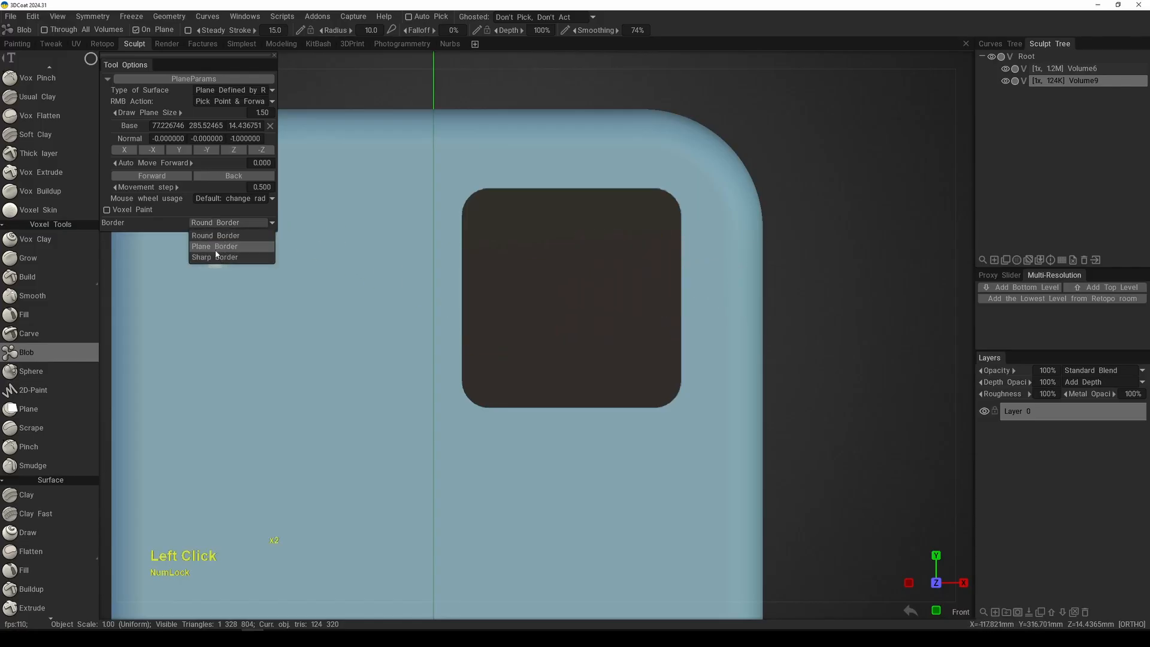
left_click(214, 247)
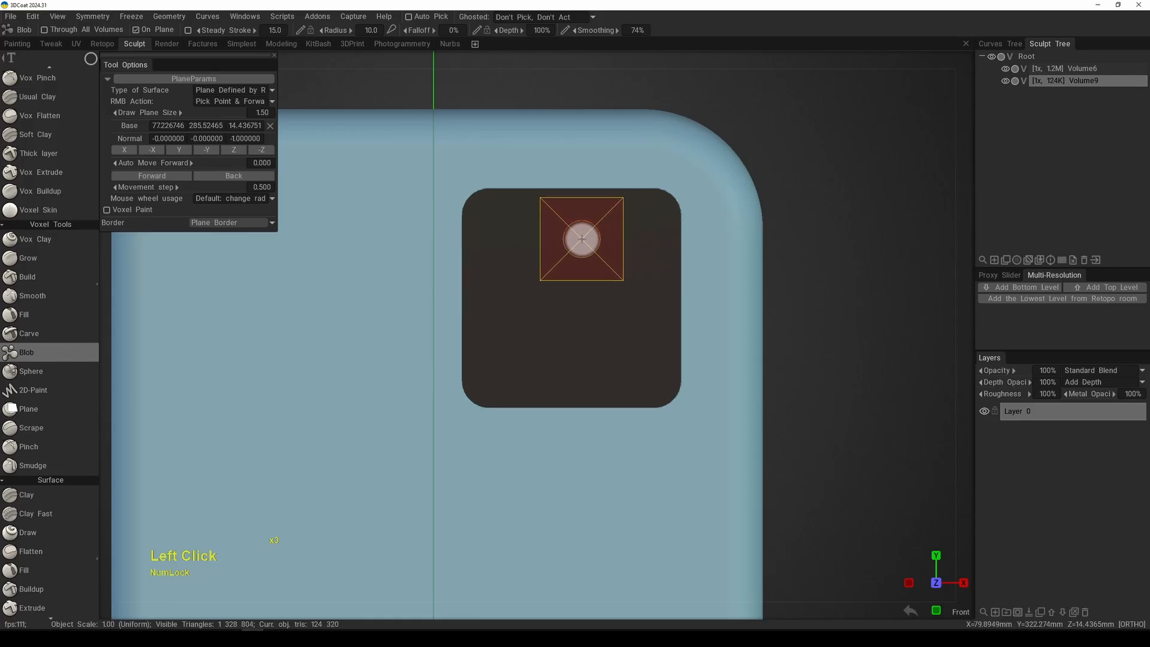
Step: Draw two circles about 44 mm wide near the dark panel's upper-right and lower-left corners, and inspect their height from the right side
left_click_drag(635, 279, 665, 286)
key("space")
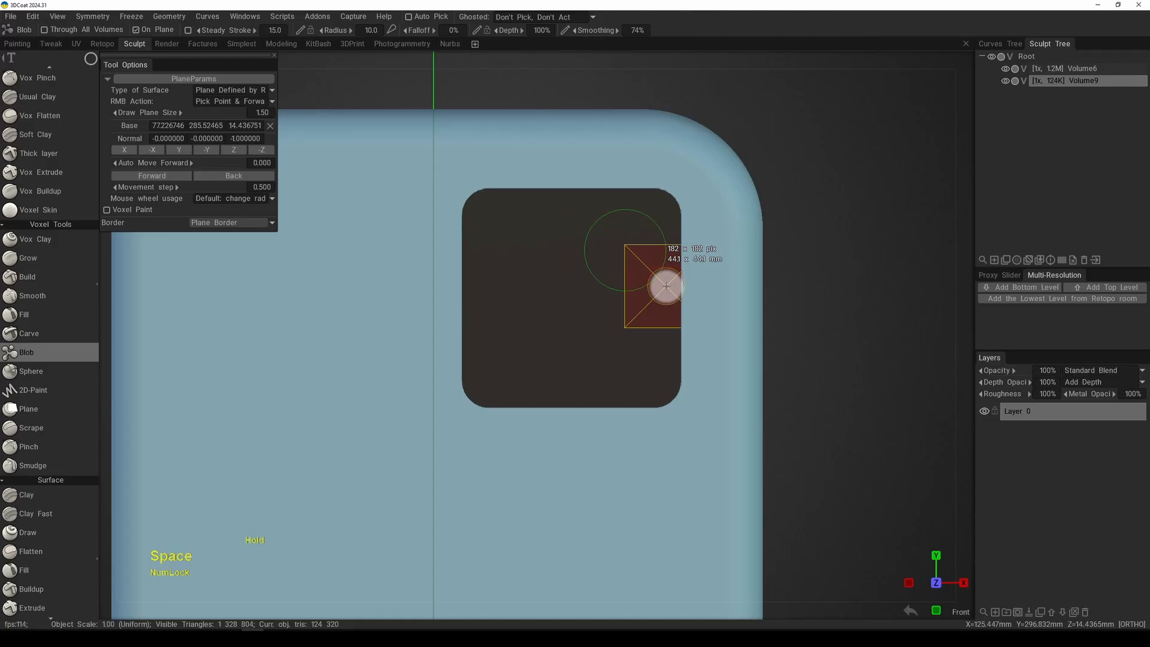
key("2")
left_click_drag(666, 286, 575, 376)
key("space")
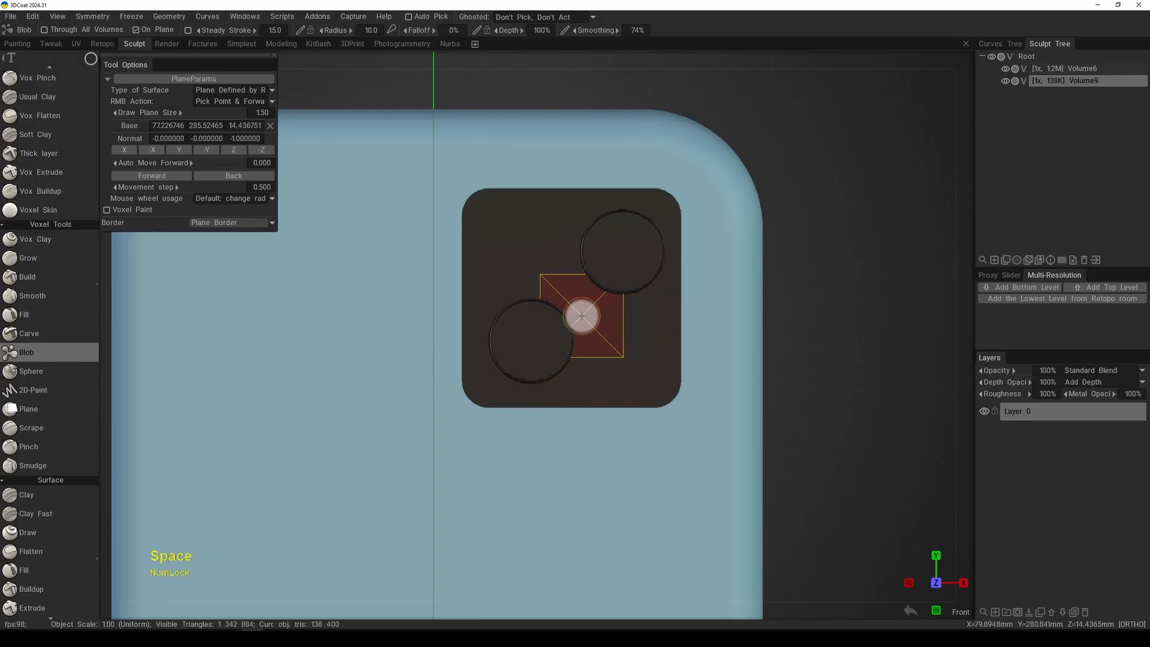
mouse_move(598, 336)
left_mouse_down("alt")
mouse_move(699, 339)
mouse_move(479, 341)
mouse_move(567, 358)
left_mouse_up("alt")
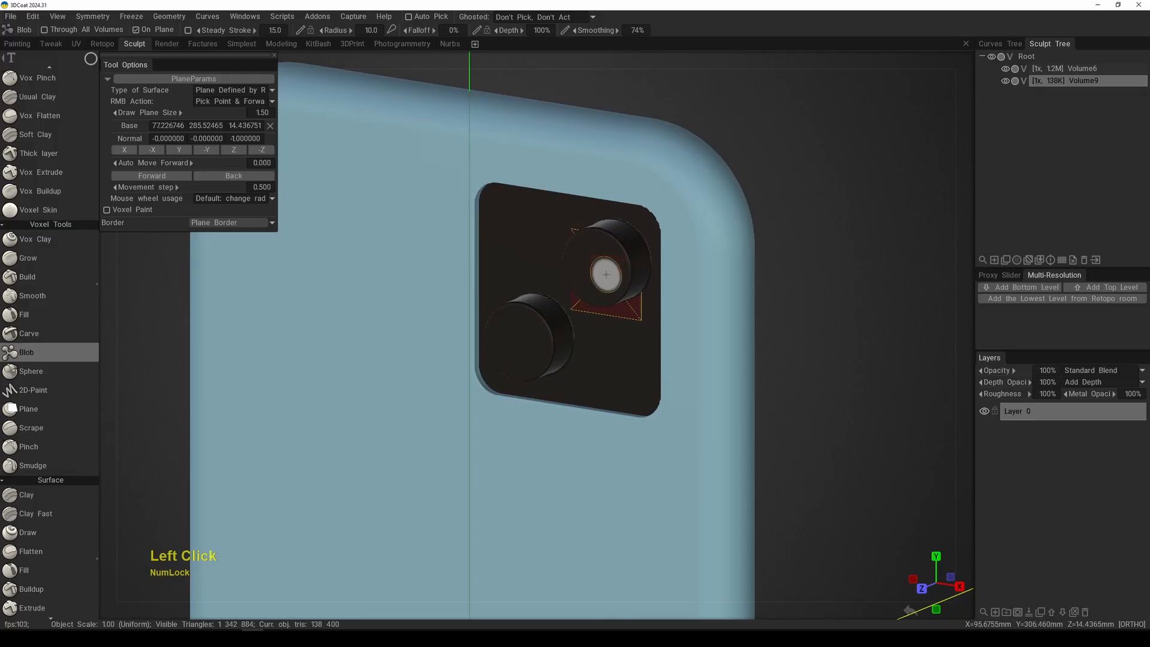
left_click_drag(606, 275, 605, 277, "alt")
key("KP_6")
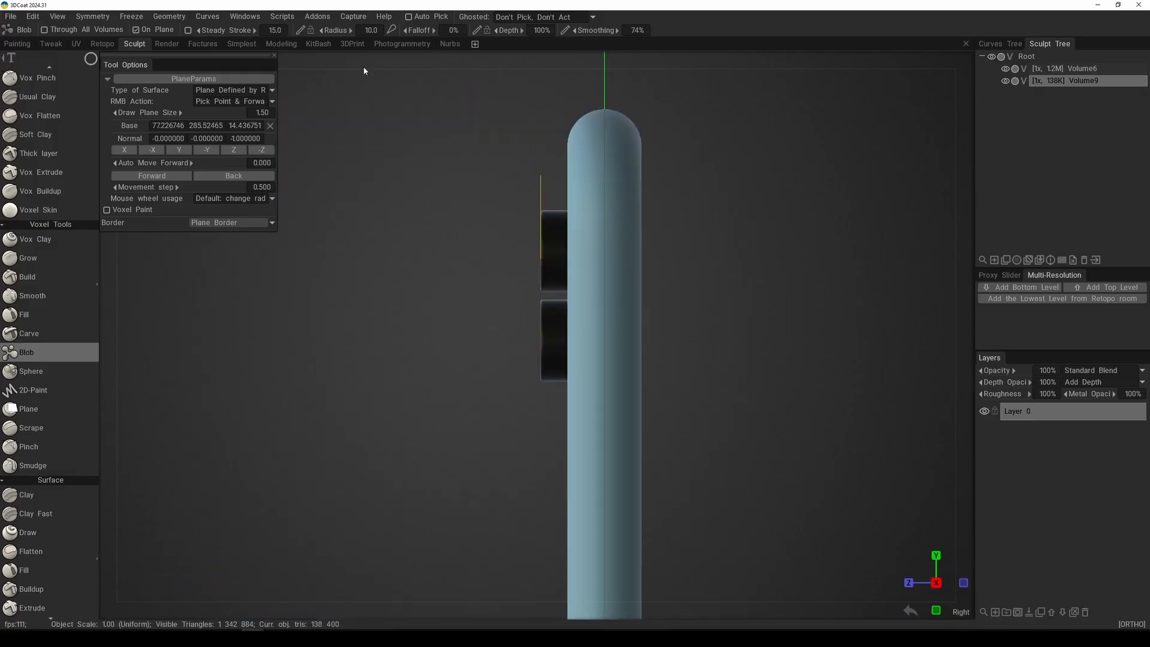
Step: Set the brush radius to 3.00, undo the two circles on the dark panel and return to the front view
left_click(354, 32)
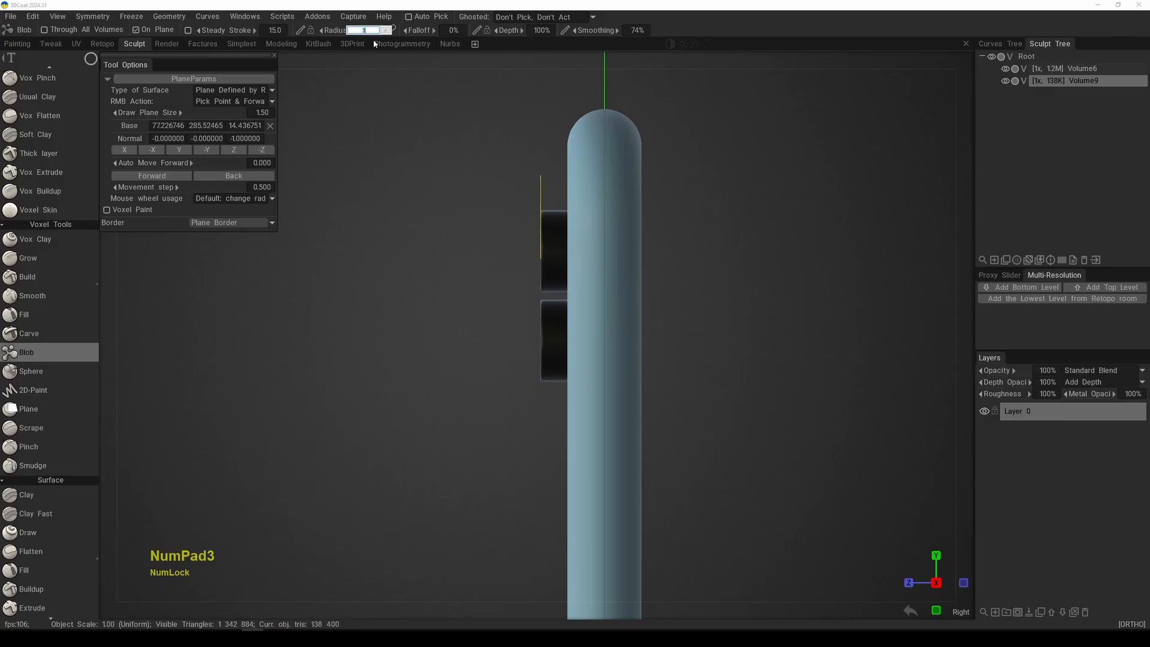
key("KP_Enter")
left_click_drag(536, 321, 632, 299, "alt")
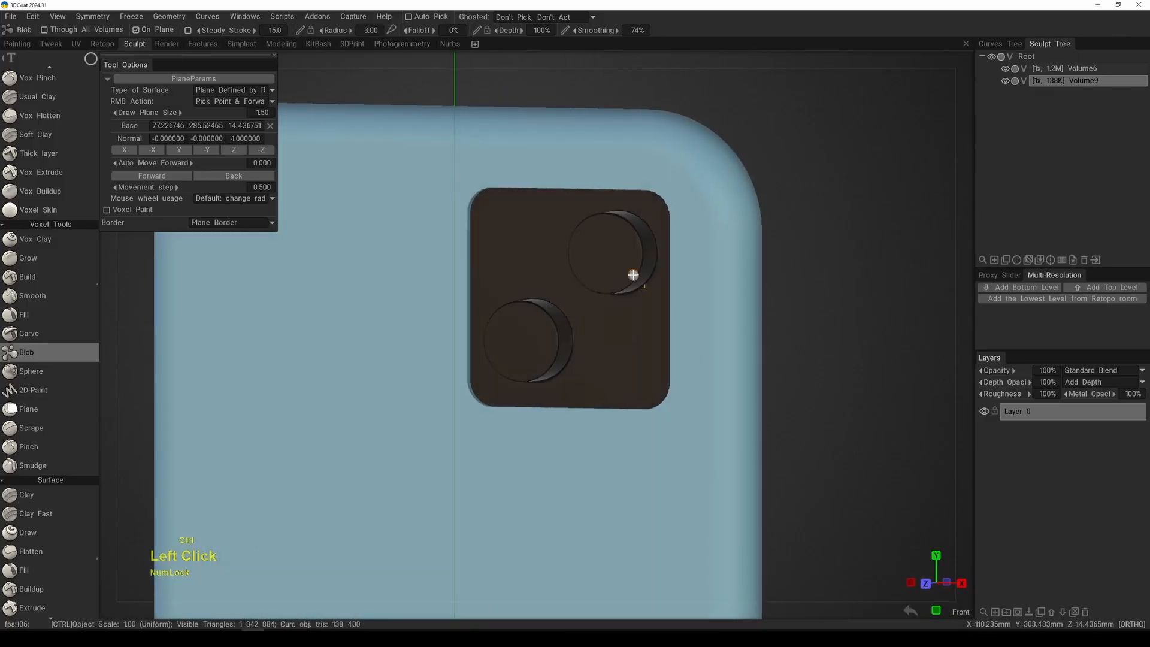
key("ctrl+z")
key("KP_2")
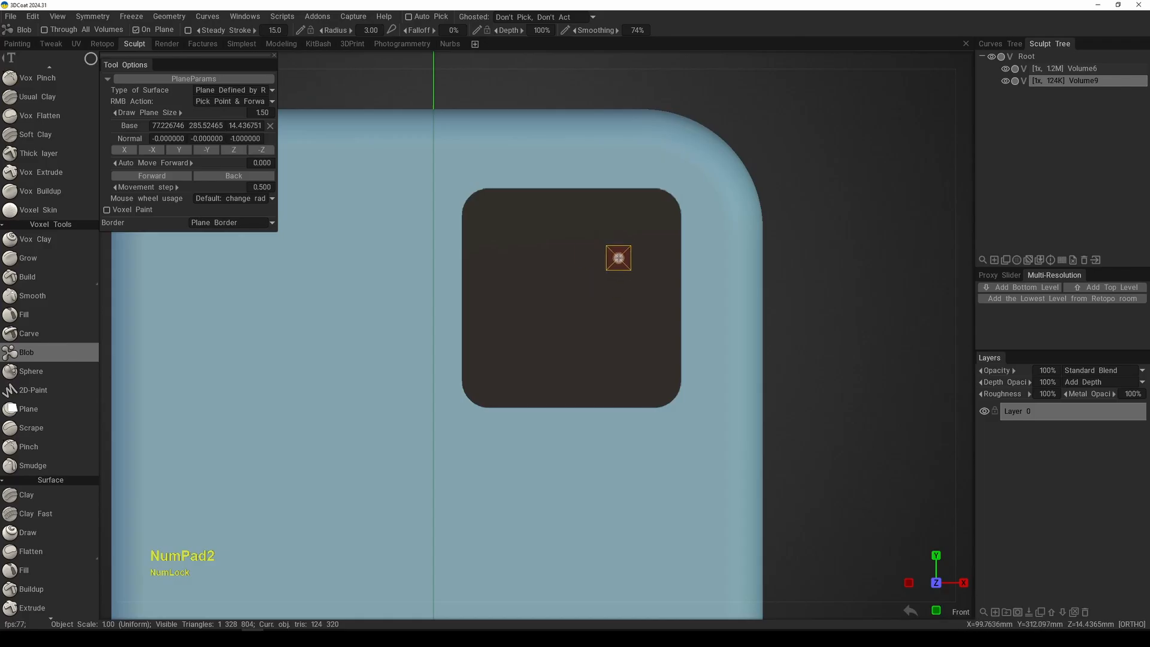
Step: Using the circle stroke mode, draw two circles about 47 mm wide near the dark panel's upper-right and lower-left corners
key("e")
left_click(724, 242)
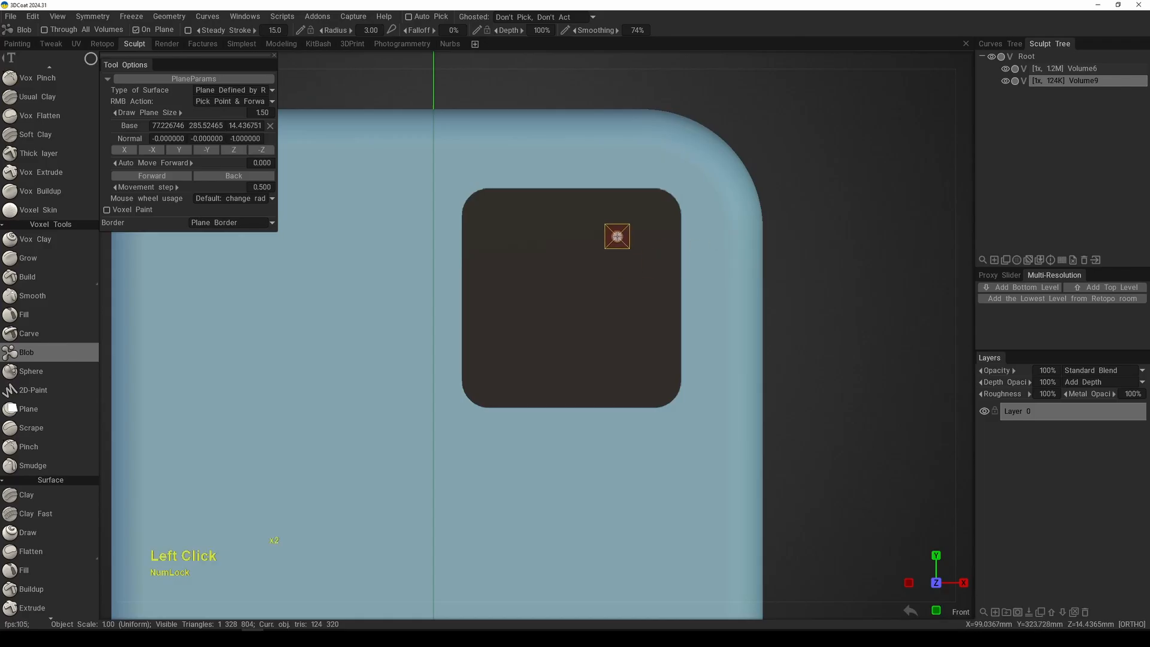
left_click_drag(615, 236, 665, 291)
key("space")
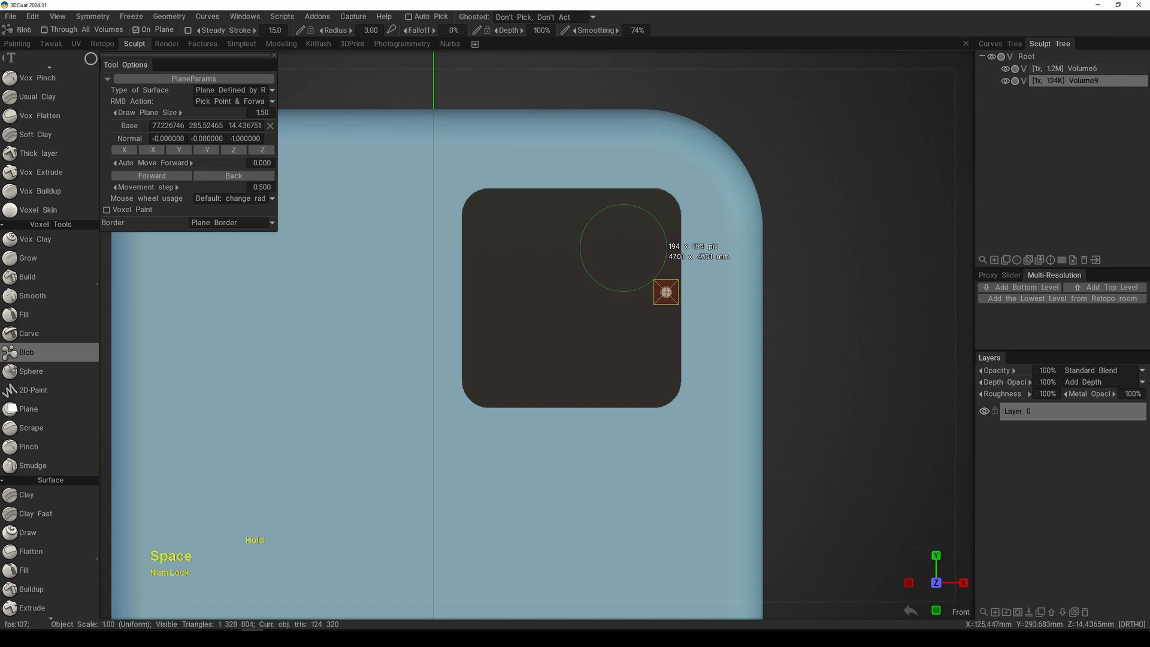
mouse_move(665, 292)
left_mouse_down()
mouse_move(598, 383)
mouse_move(576, 387)
left_mouse_up()
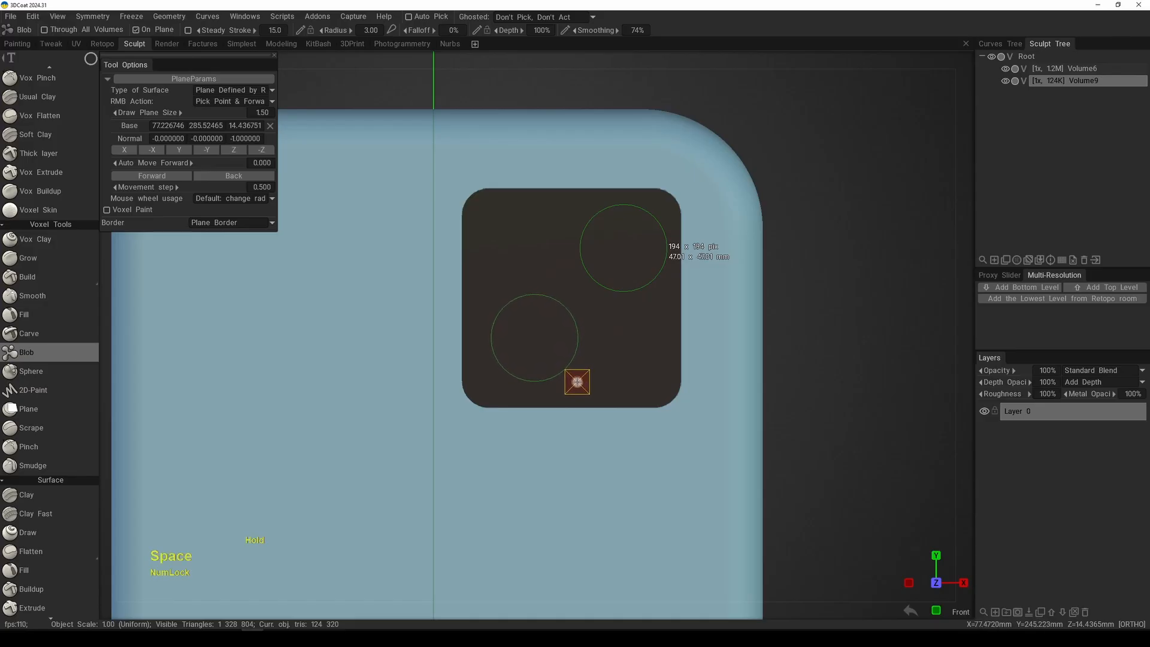
left_click_drag(577, 381, 571, 384)
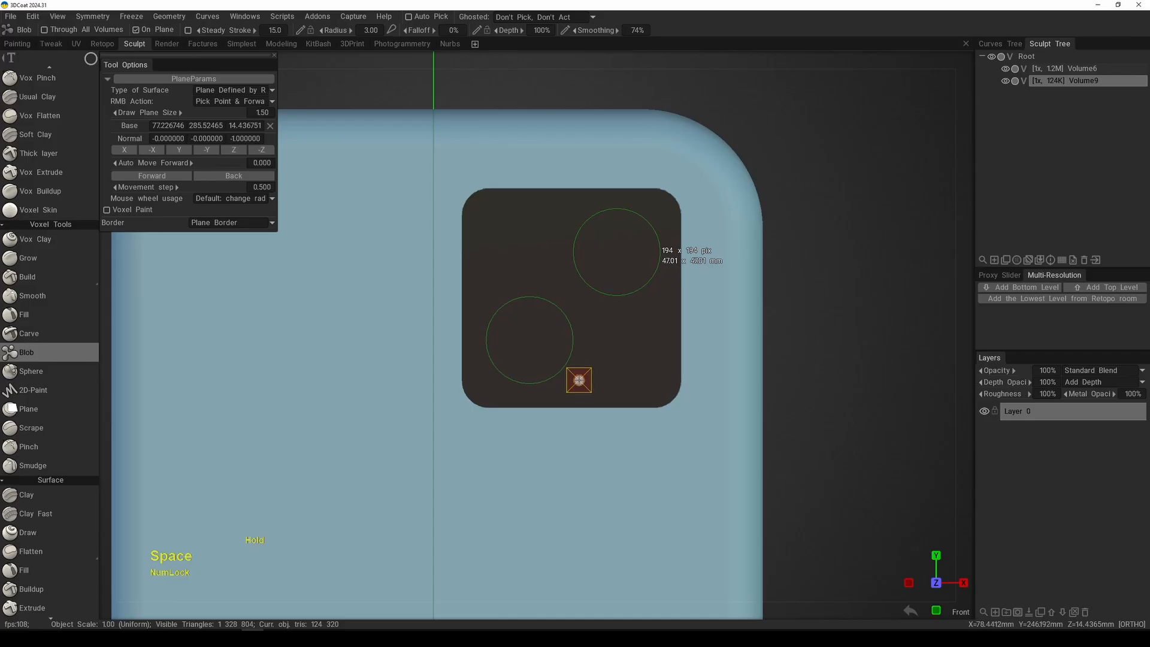
Step: Inspect the height of the two raised circles from several angles and return to the front view
left_click_drag(628, 361, 572, 352, "alt")
right_click_drag(573, 351, 576, 210, "alt")
middle_click_drag(584, 408, 605, 293, "alt")
right_click_drag(593, 288, 555, 208, "alt")
middle_click_drag(571, 435, 549, 357, "alt")
left_click_drag(549, 356, 650, 340, "alt")
key("KP_2")
middle_click_drag(605, 342, 613, 334, "alt")
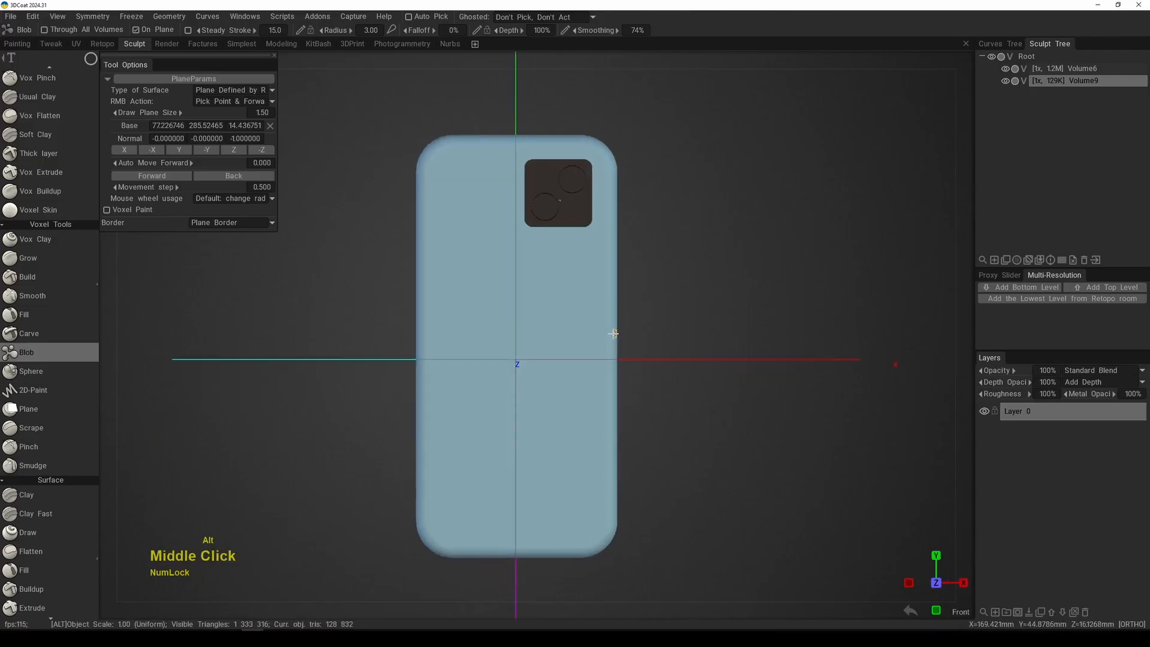
middle_click(625, 339, "alt")
middle_click(625, 340, "alt")
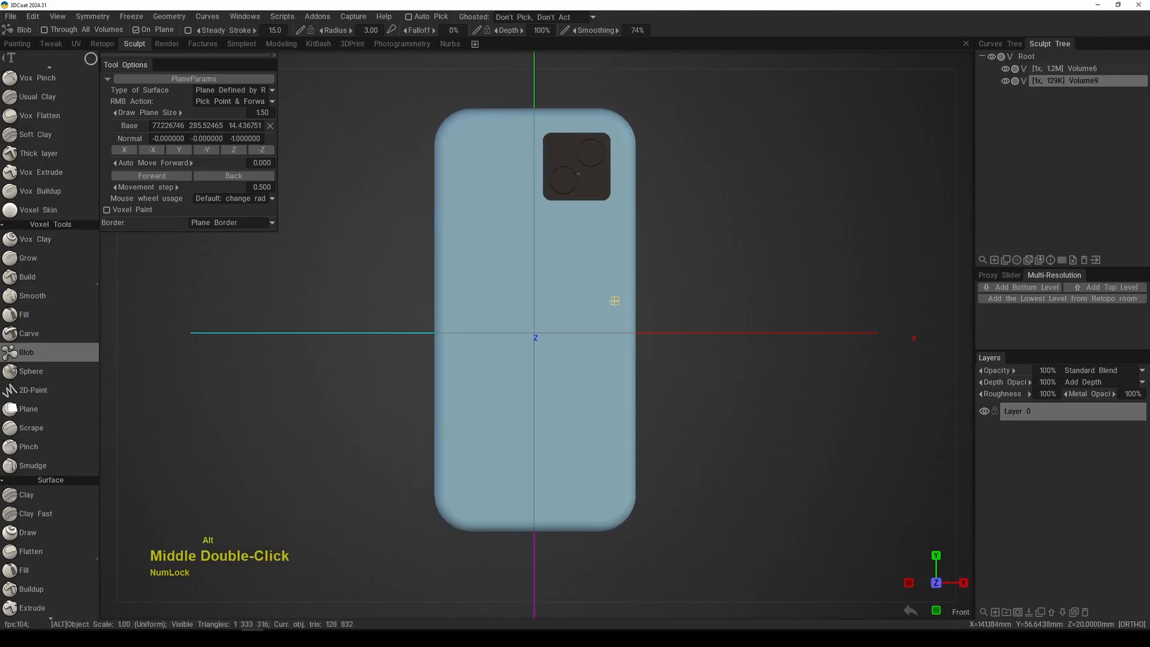
middle_click(618, 339, "alt")
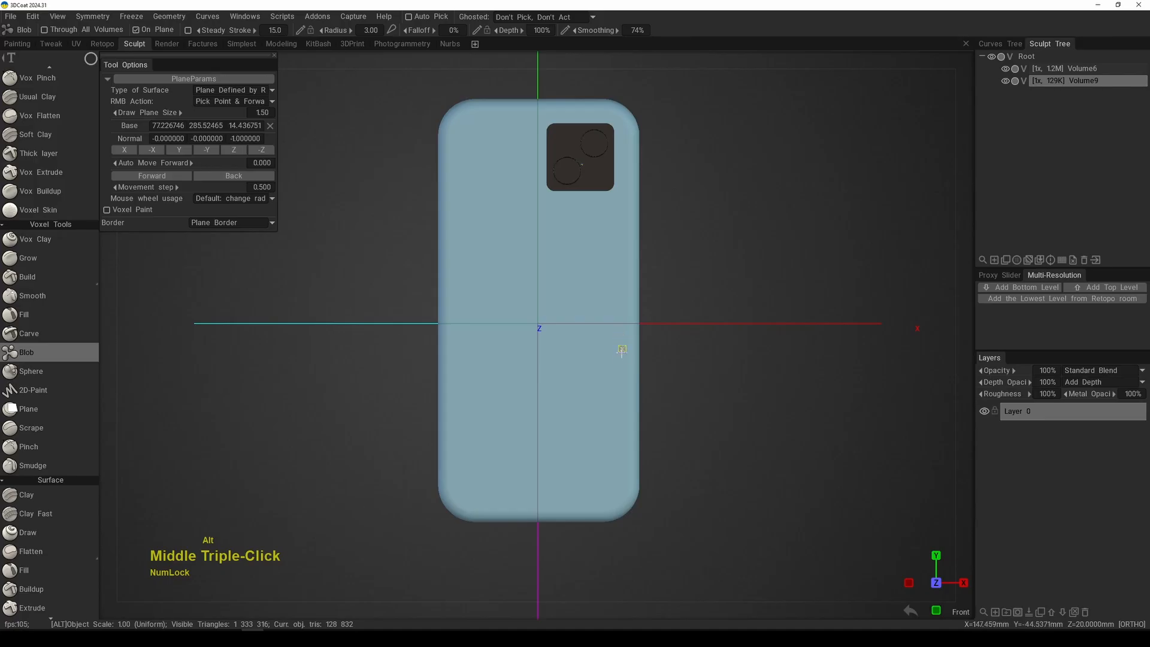
middle_click(627, 359, "alt")
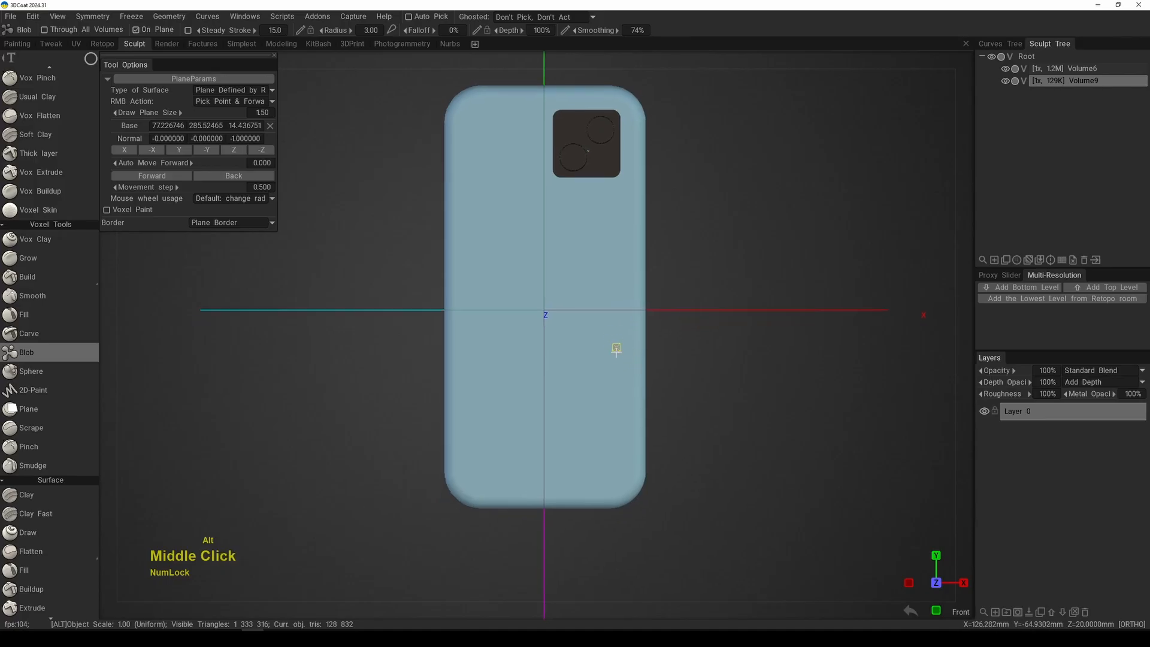
middle_click(609, 351, "alt")
middle_click(606, 346, "alt")
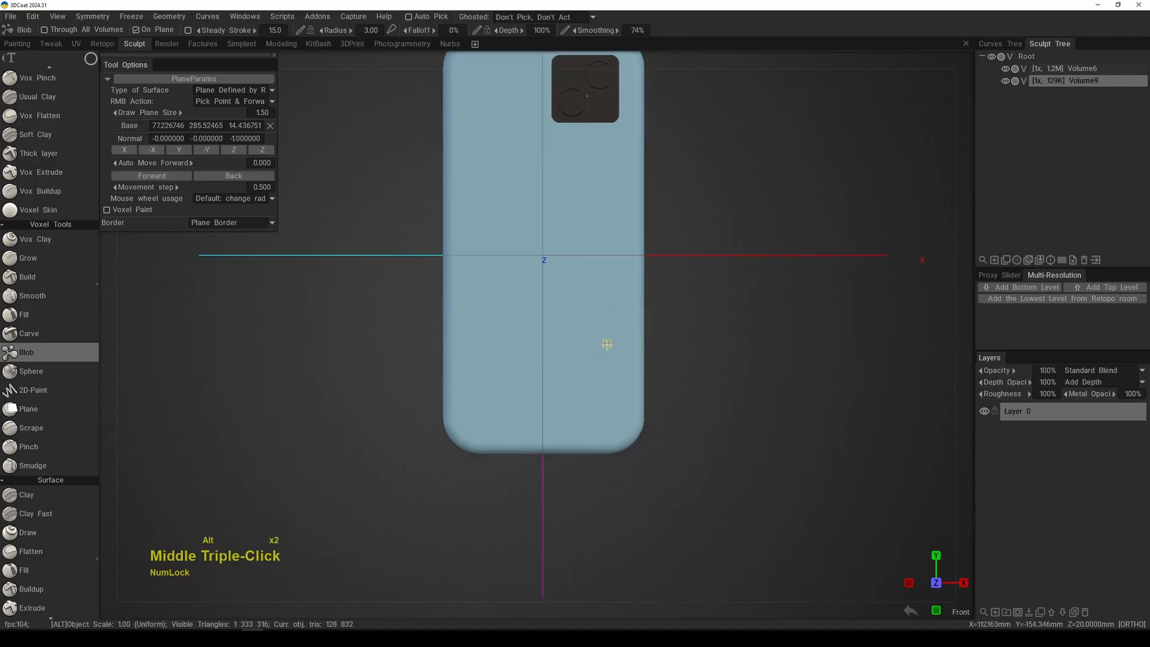
middle_click_drag(611, 327, 601, 427, "alt")
left_click_drag(605, 355, 617, 395, "alt")
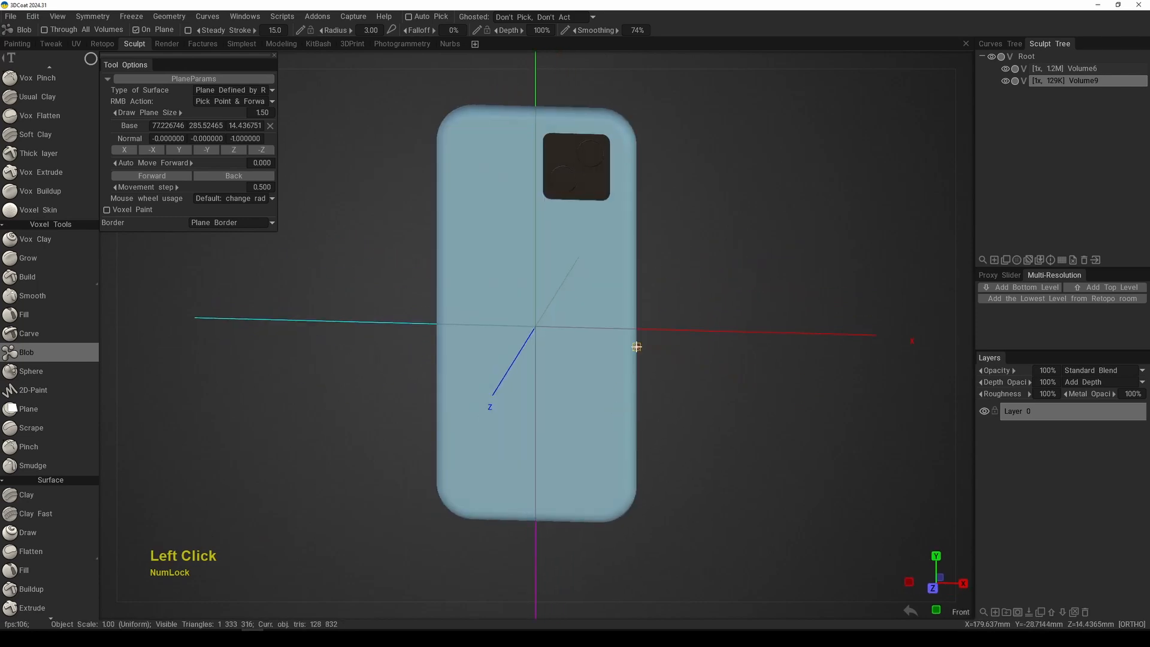
key("KP_2")
middle_click(562, 360, "alt")
middle_click(591, 373, "alt")
right_click(601, 372)
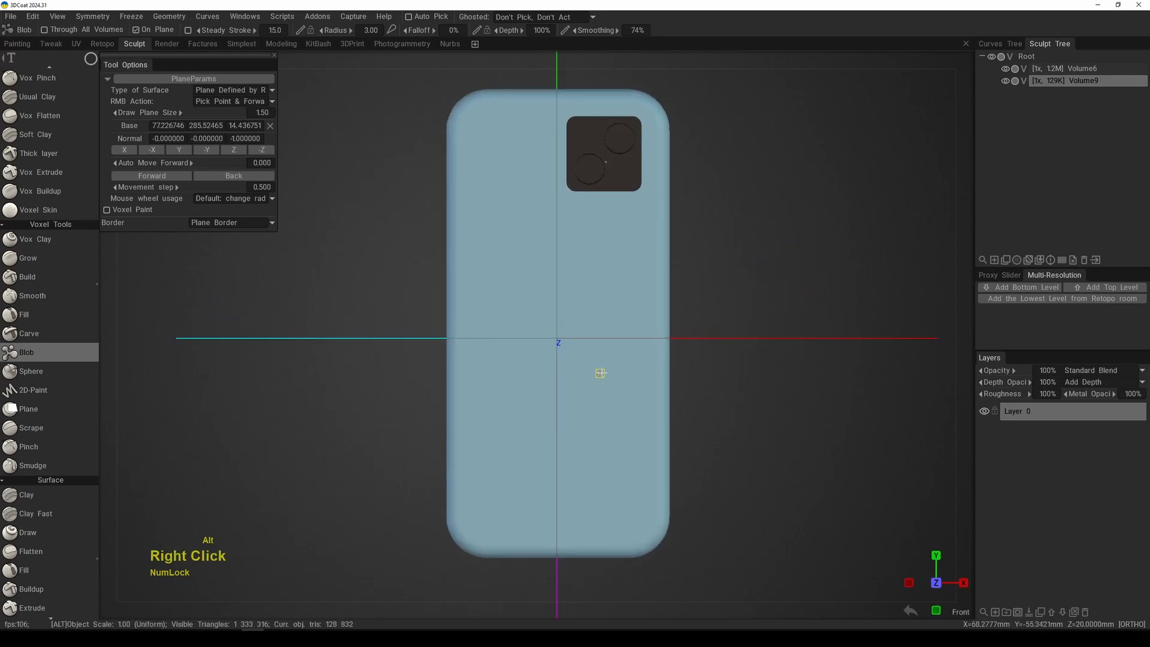
middle_click(570, 383)
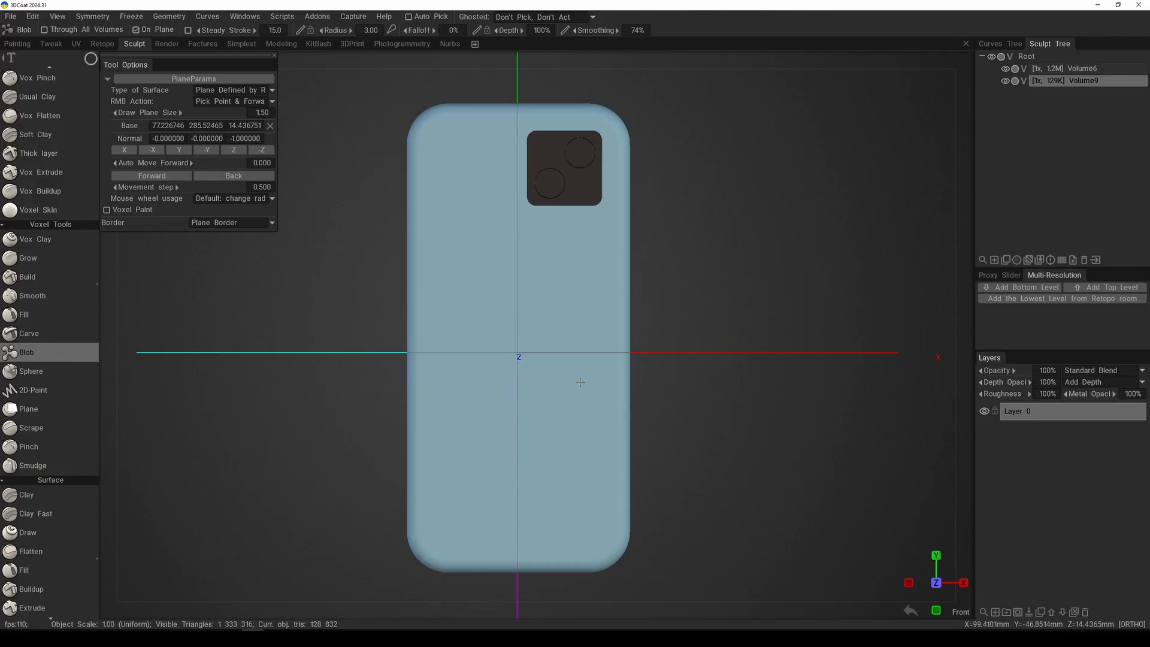
middle_click(577, 359, "alt")
right_click(587, 377)
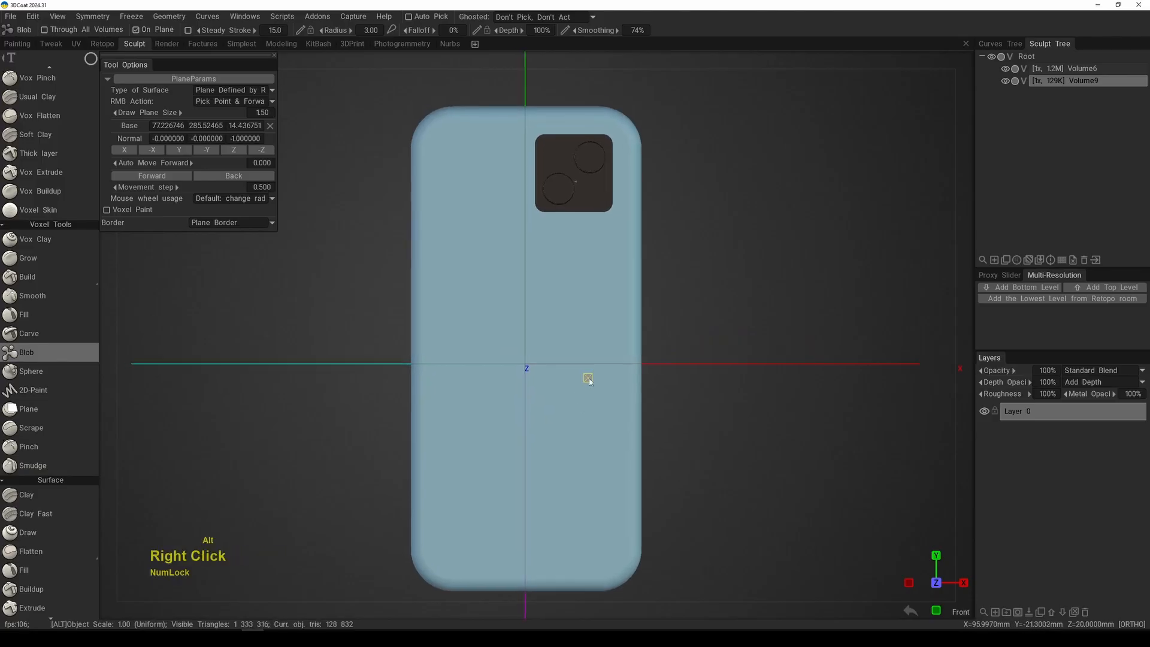
Step: Orbit to the phone's long side and pick points on its rounded edge to place and orient the drawing plane
left_click_drag(587, 377, 552, 384, "alt")
right_click_drag(553, 383, 563, 339, "alt")
left_click_drag(562, 339, 593, 358, "alt")
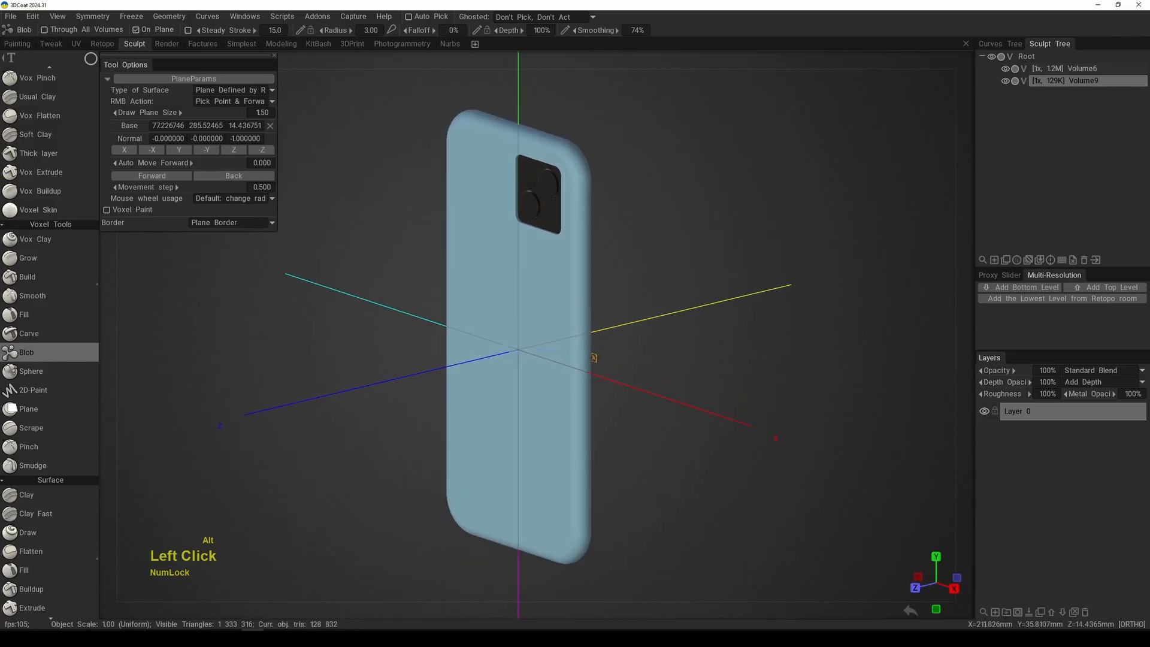
left_click(249, 93)
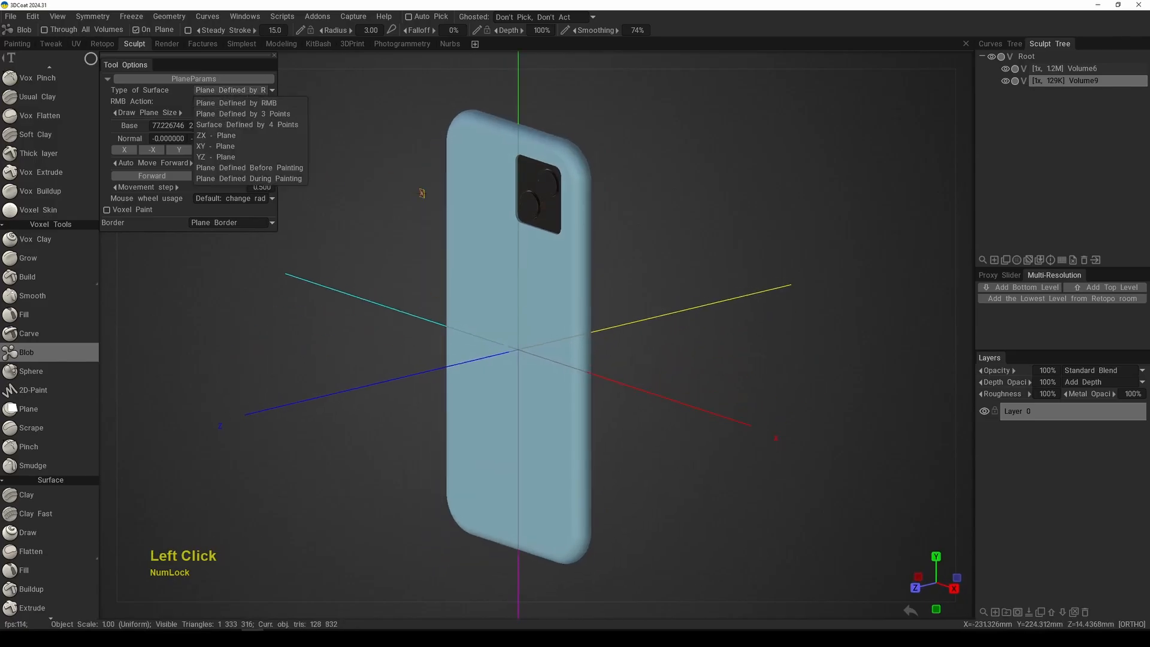
right_click(577, 316)
right_click(577, 317)
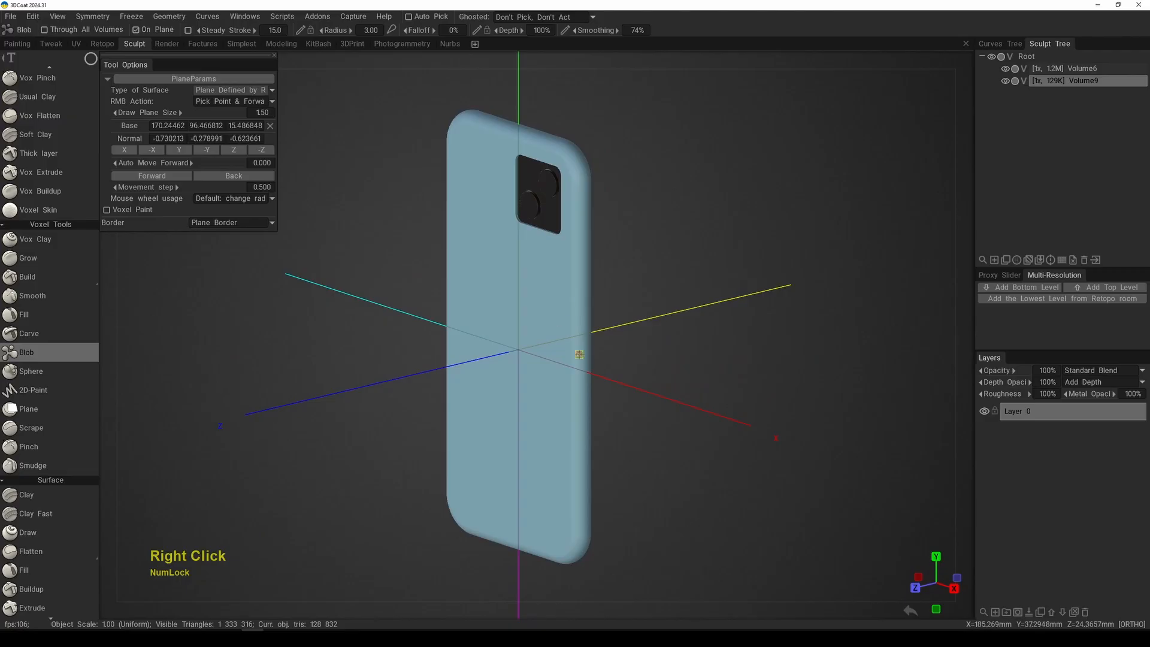
left_click_drag(560, 329, 545, 359, "alt")
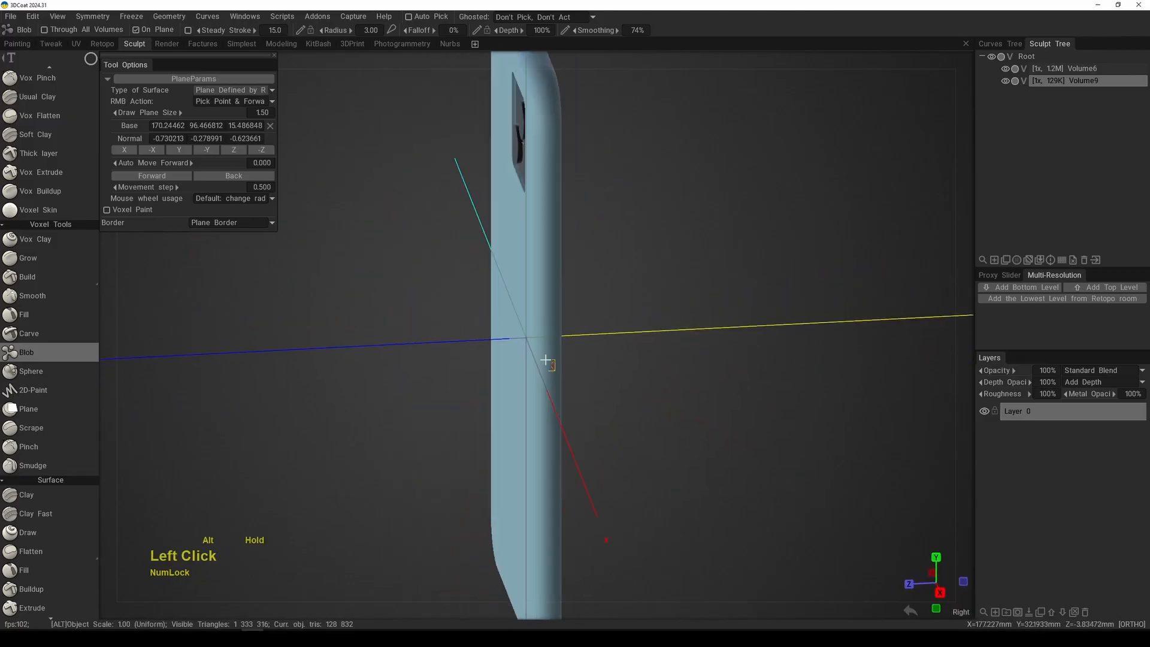
right_click(543, 331)
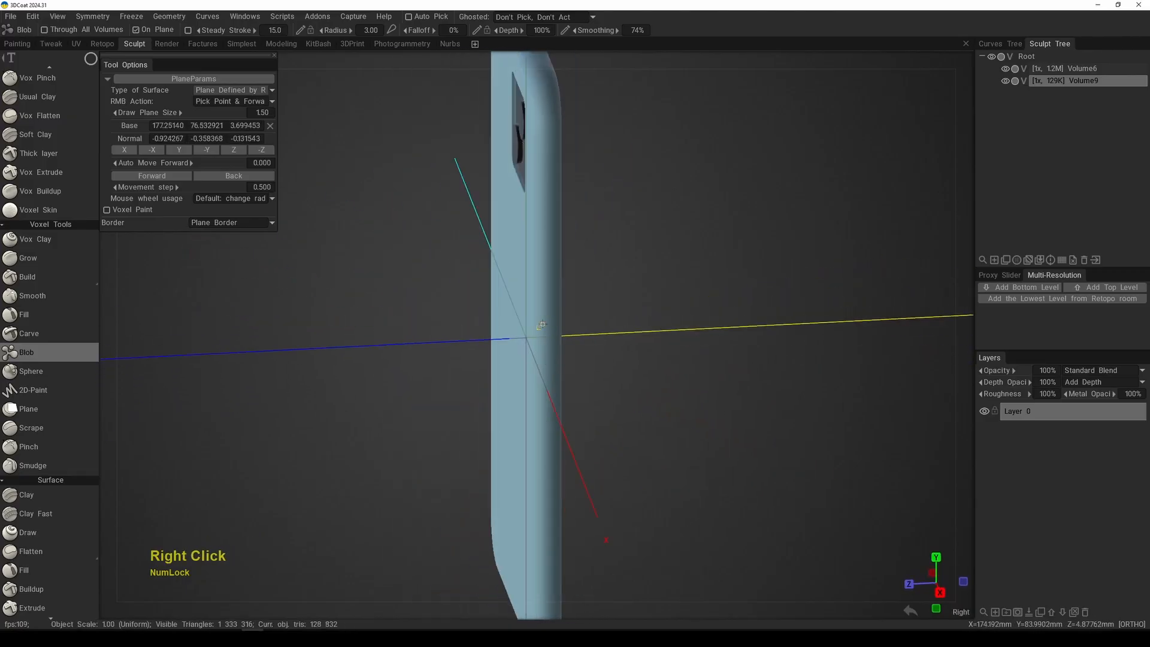
Step: Return to the front view and set the drawing plane's surface type to Plane Defined by 3 Points
key("KP_2")
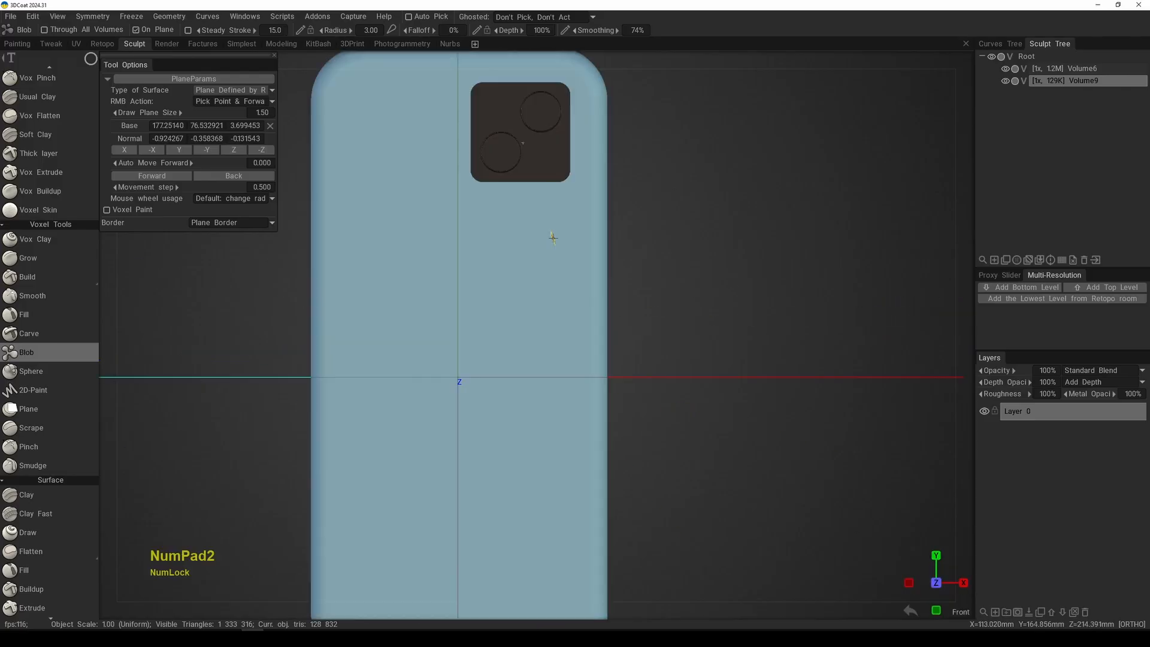
middle_click_drag(591, 376, 549, 352, "alt")
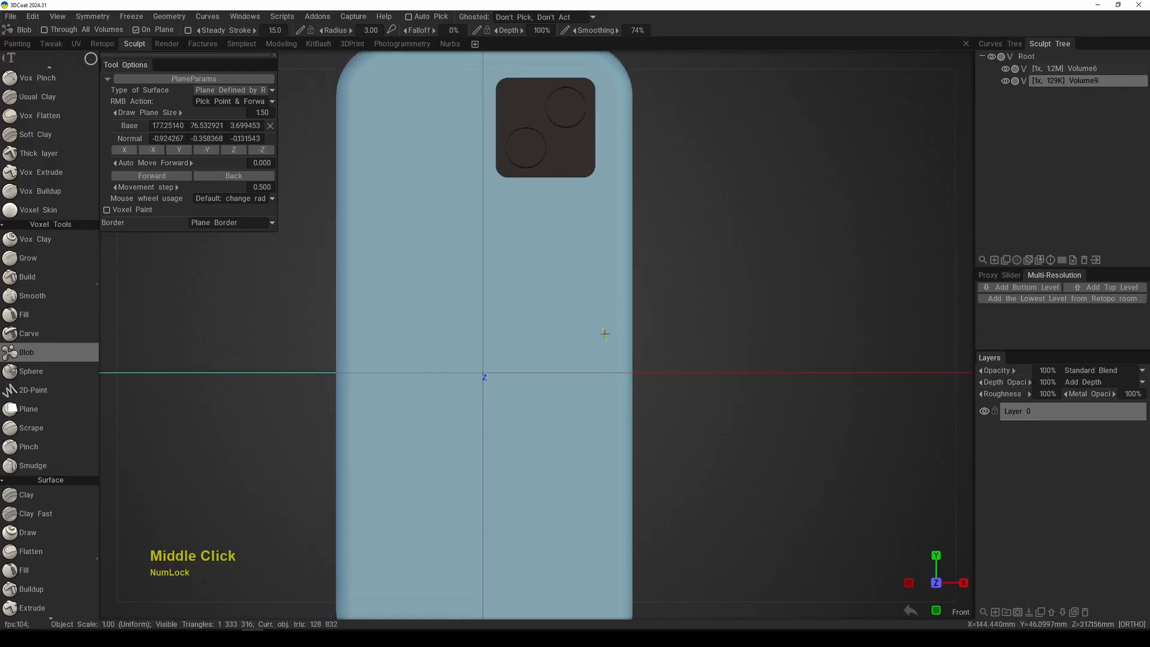
left_click(233, 91)
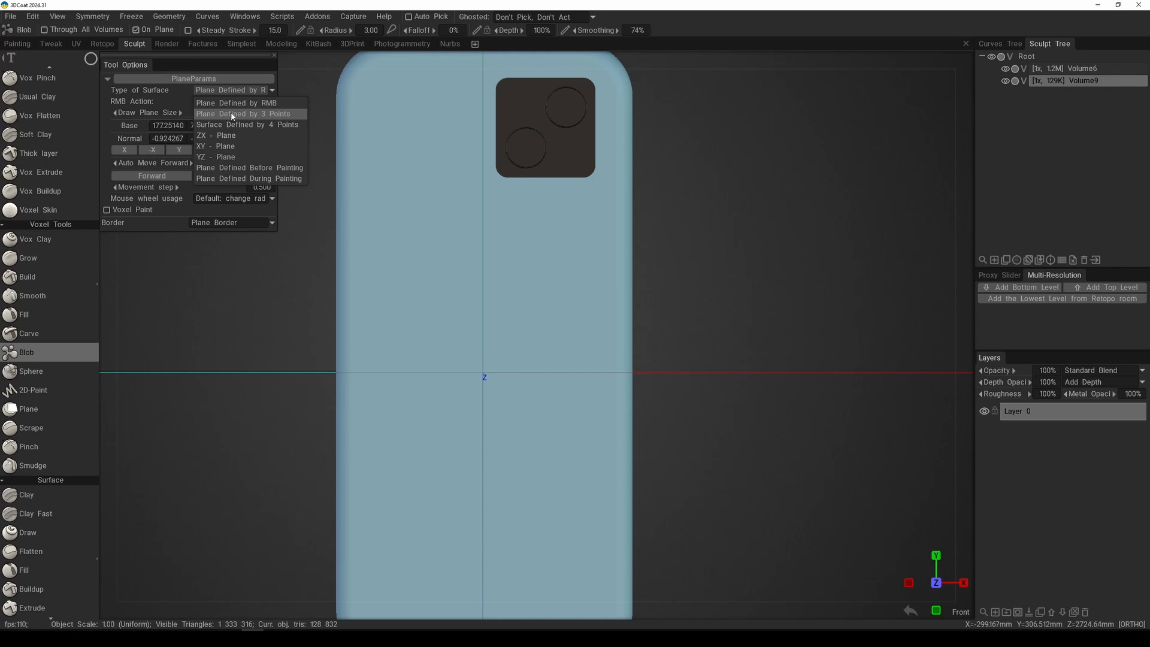
left_click(231, 115)
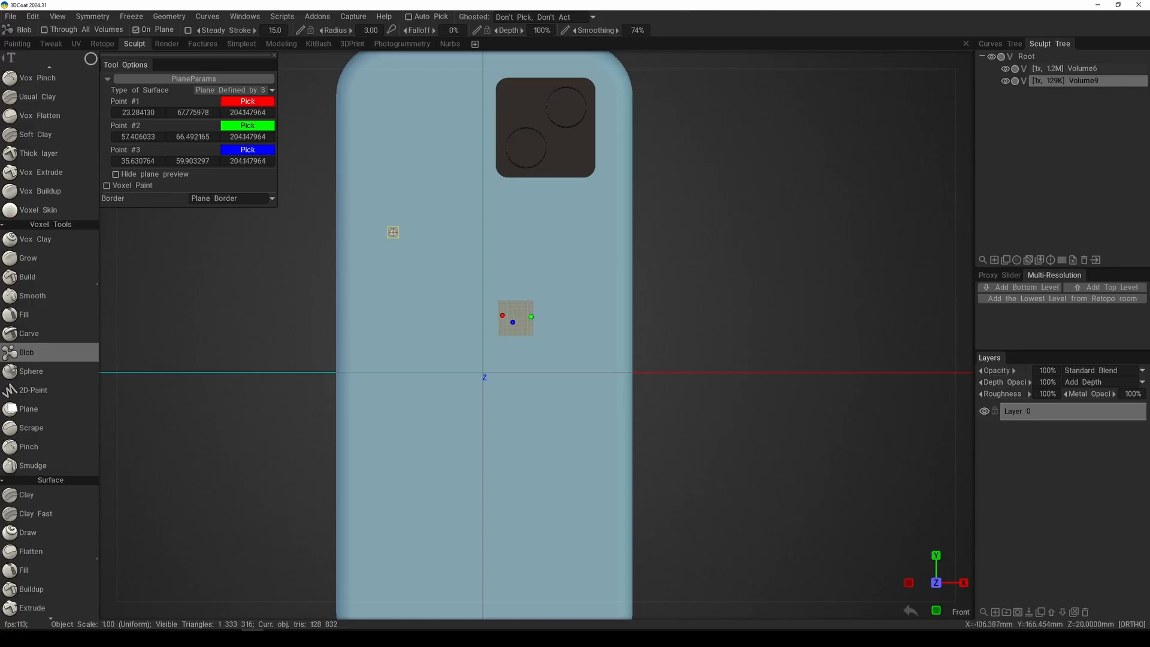
Step: Pick the three drawing plane points on the phone's back: one near each long side and one below the center
left_click(397, 232)
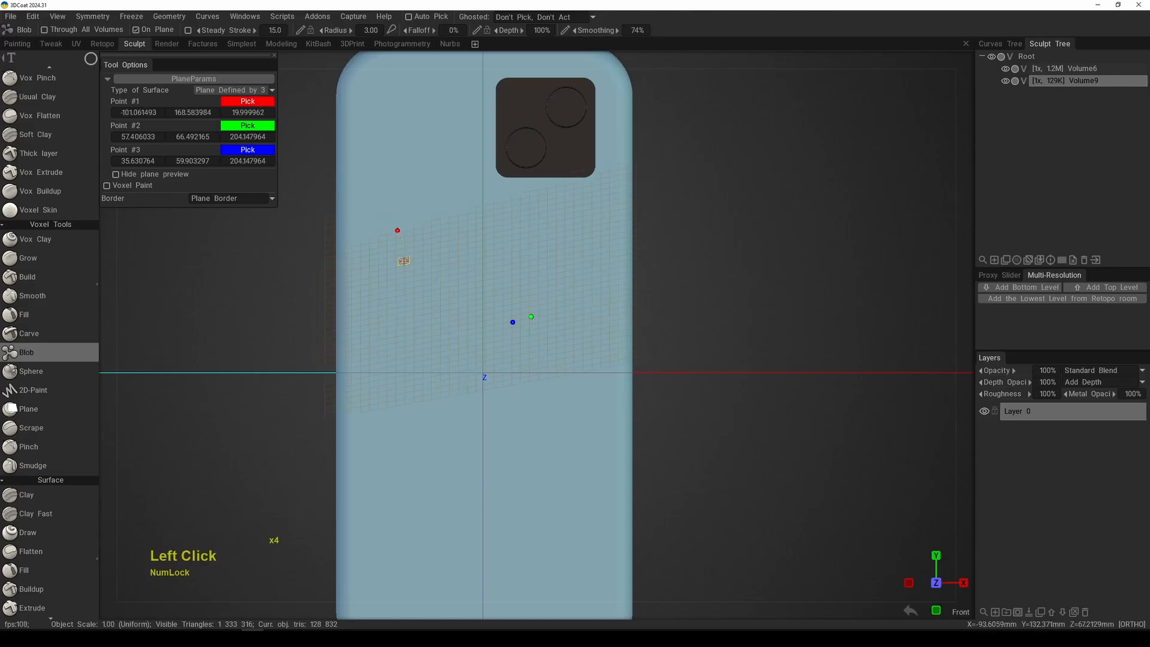
left_click(257, 128)
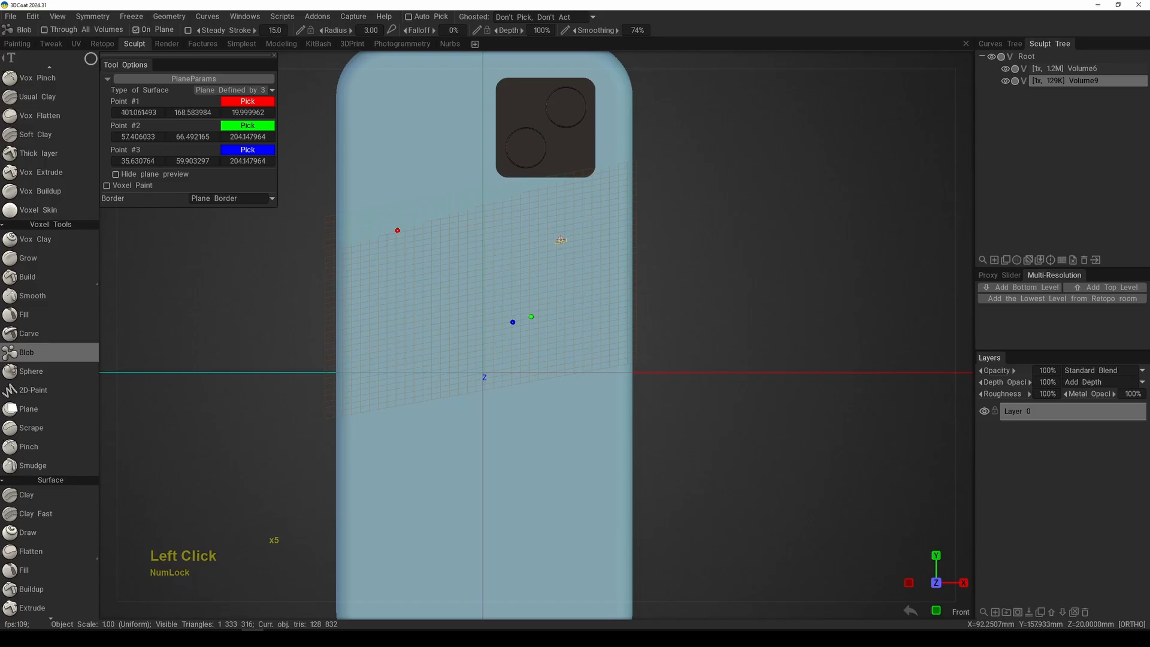
left_click(560, 242)
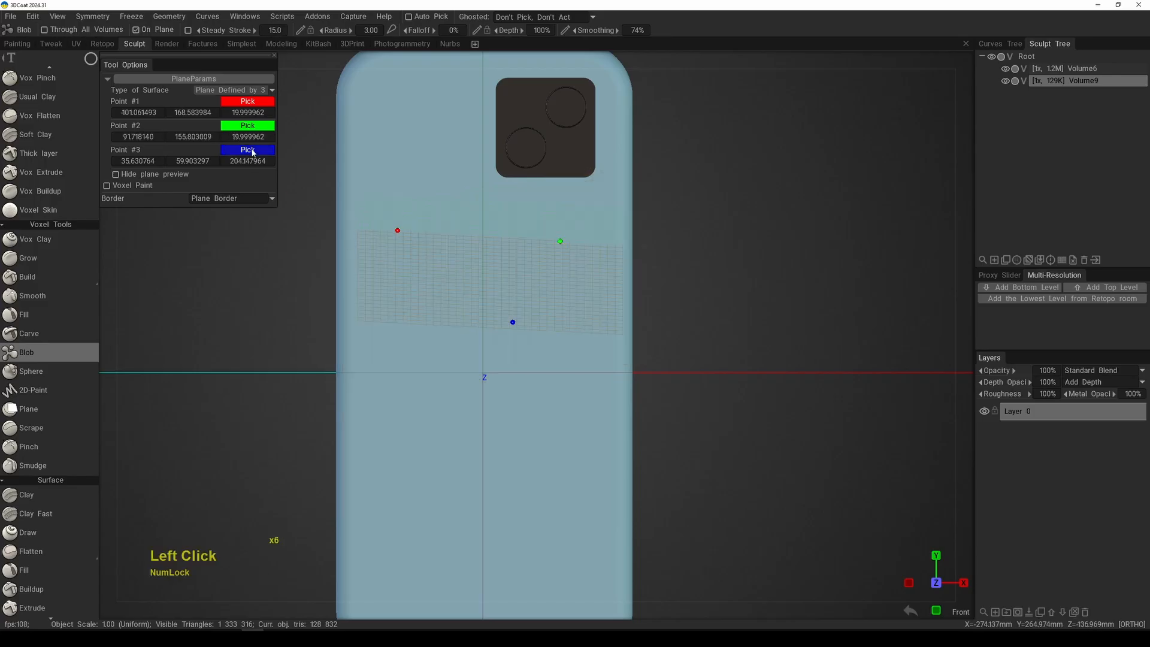
left_click(474, 448)
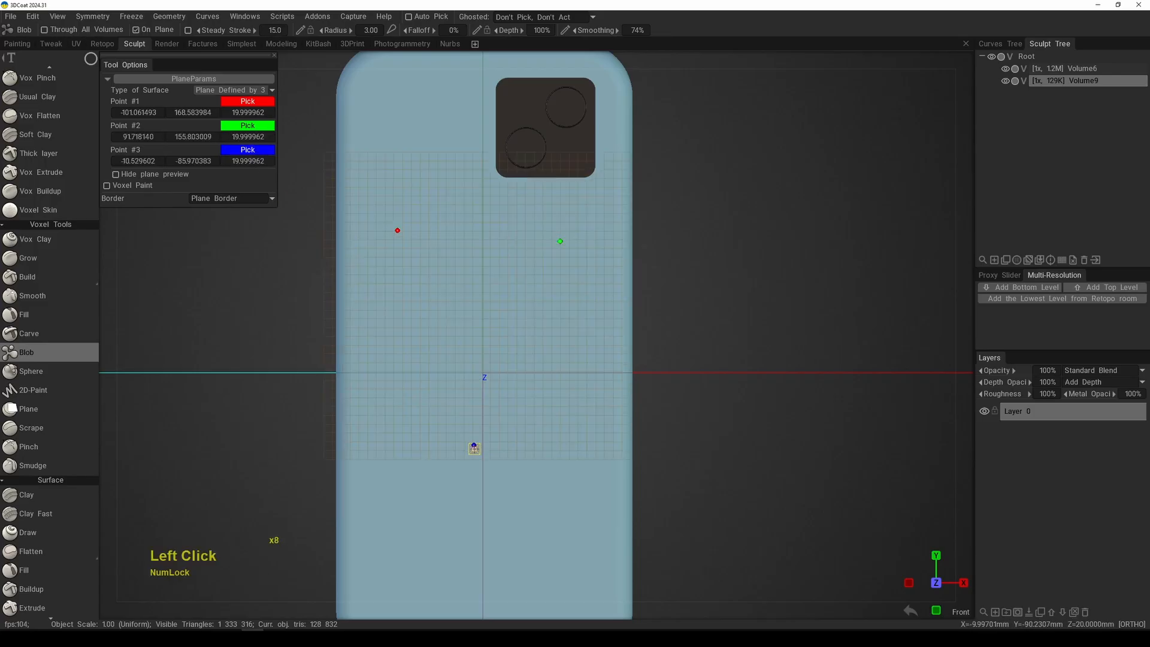
Step: Return to the front view with the whole phone in sight and choose the lasso stroke mode
right_click_drag(551, 412, 627, 378, "alt")
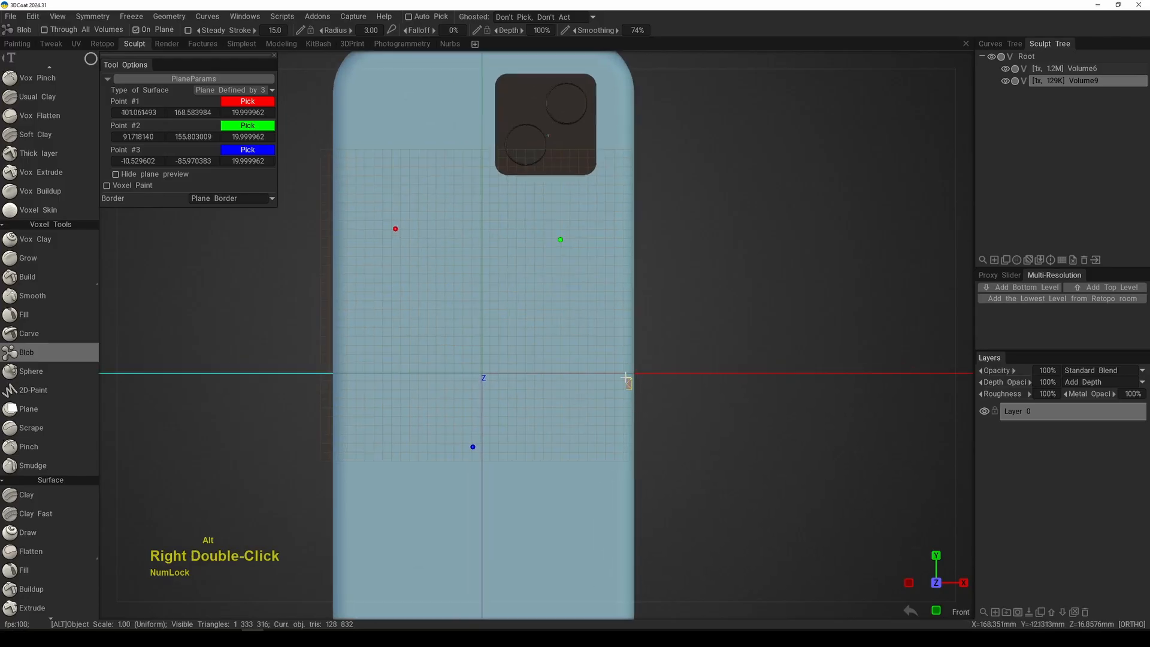
left_click_drag(689, 373, 669, 313, "alt")
key("KP_2")
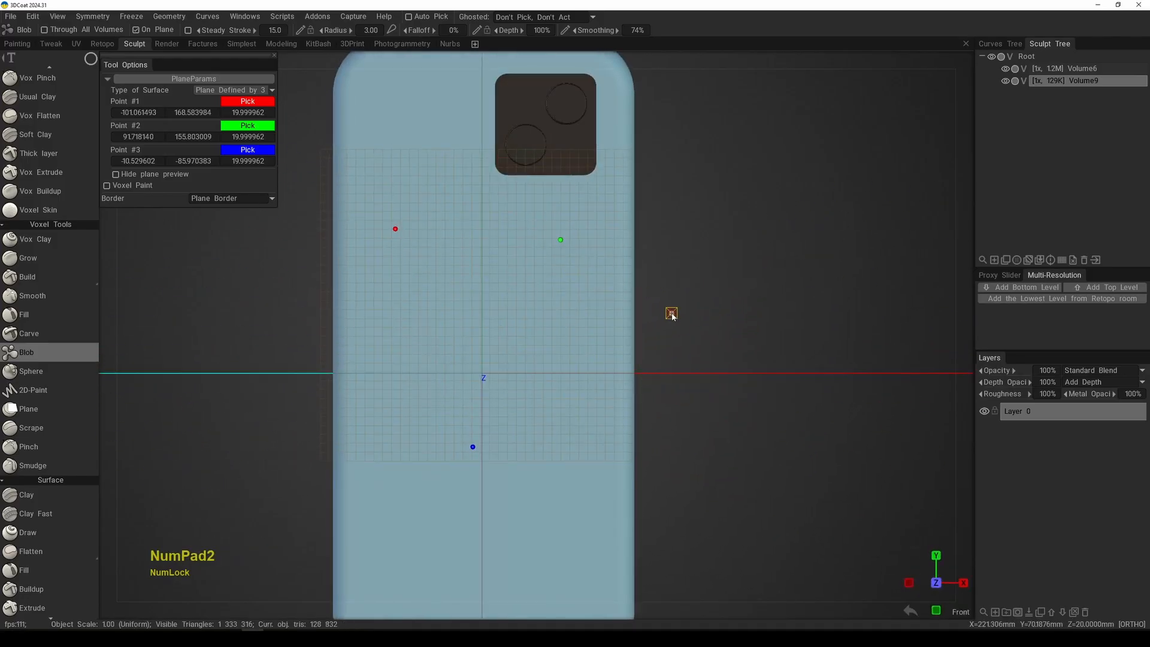
middle_click_drag(588, 419, 563, 366, "alt")
scroll(563, 367, "down", 2)
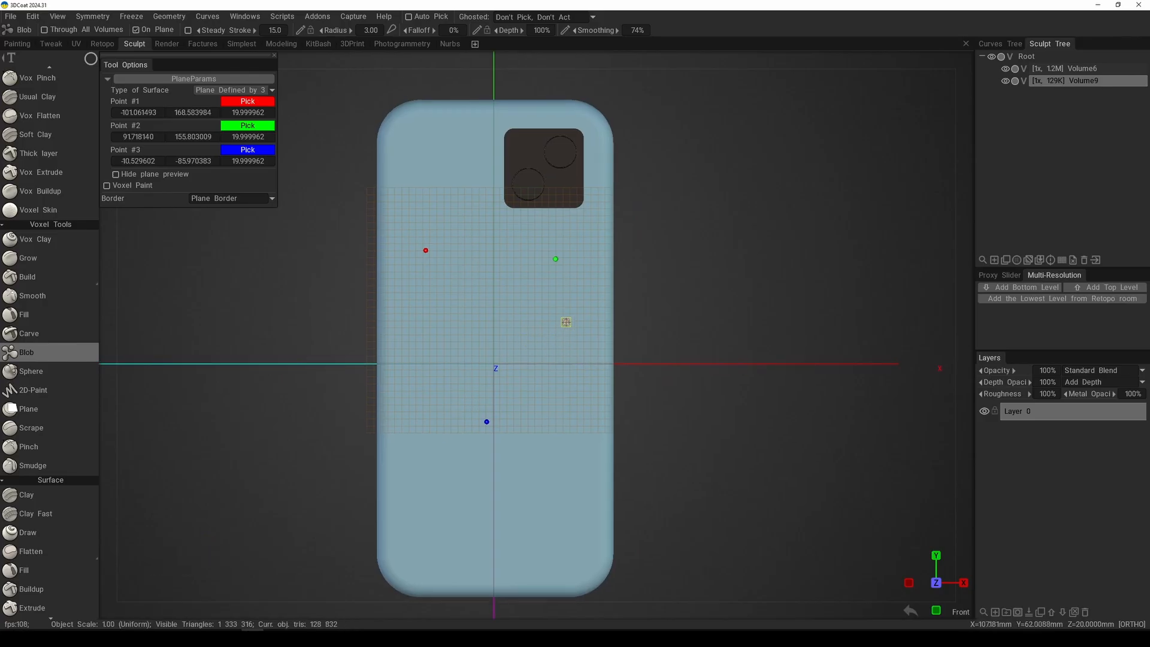
key("e")
left_click(630, 316)
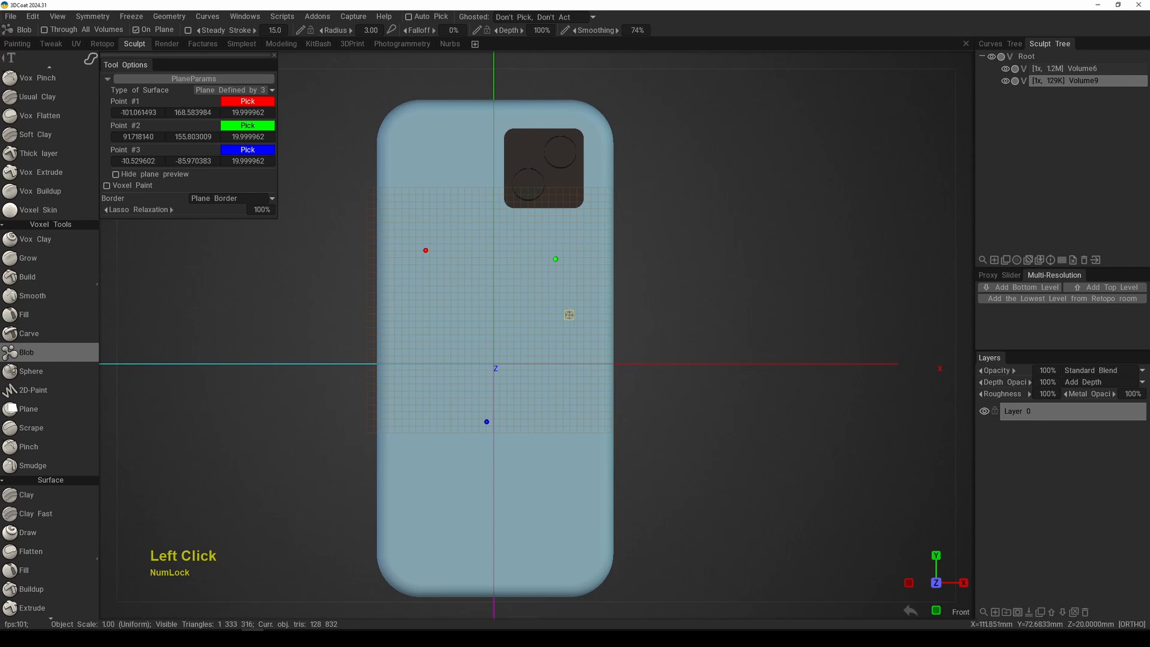
Step: Draw a curved, arrow-shaped lasso stroke extending past the phone's long side on the three-point plane, and undo it
left_click_drag(579, 352, 629, 348)
left_click_drag(561, 382, 563, 381)
mouse_move(742, 374)
left_mouse_down("alt")
mouse_move(703, 411)
mouse_move(602, 418)
mouse_move(649, 441)
mouse_move(746, 428)
left_mouse_up("alt")
right_click_drag(746, 429, 699, 334)
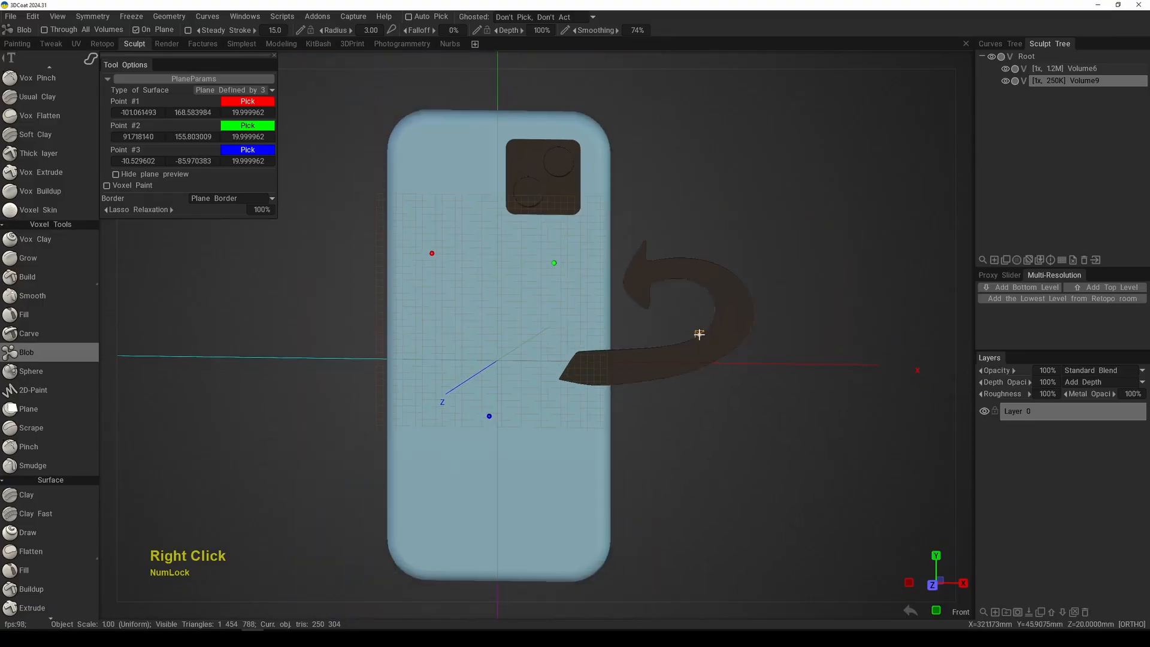
key("ctrl+z")
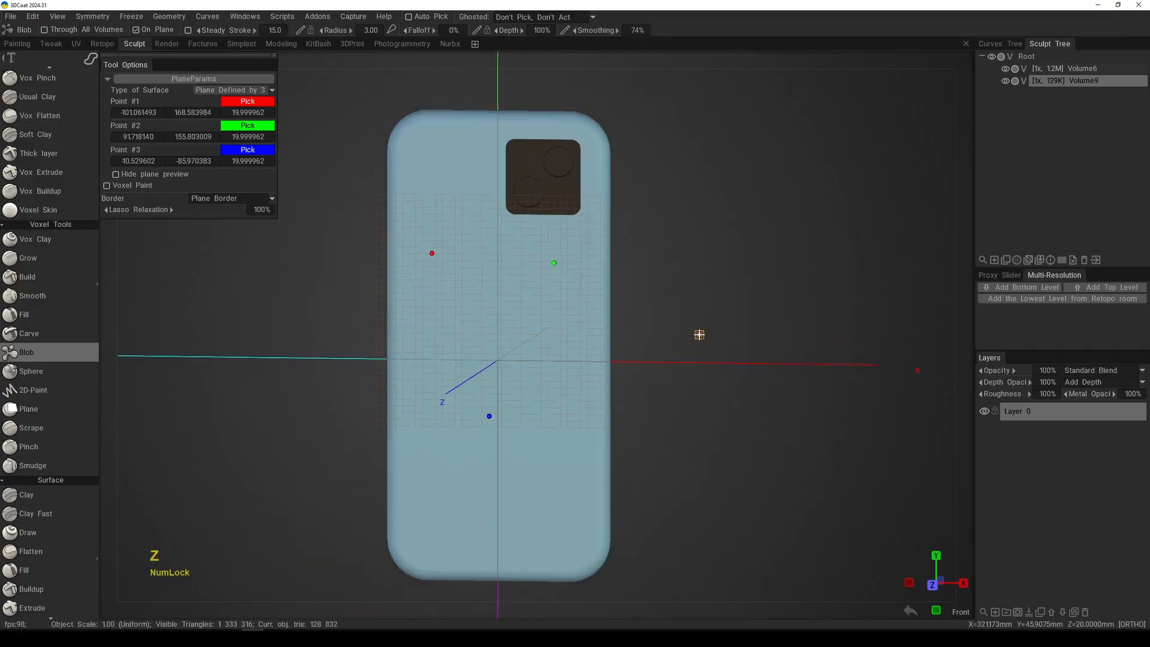
Step: Make Volume6 the active volume and return to the front view
left_click(1081, 69)
mouse_move(785, 267)
middle_mouse_down()
mouse_move(738, 301)
mouse_move(731, 280)
middle_mouse_up()
key("KP_2")
Step: Examine how the three-point plane preview lies against the phone's back from the front and from oblique angles
middle_click_drag(666, 359, 664, 375)
right_click_drag(665, 375, 642, 437)
middle_click_drag(642, 437, 654, 377)
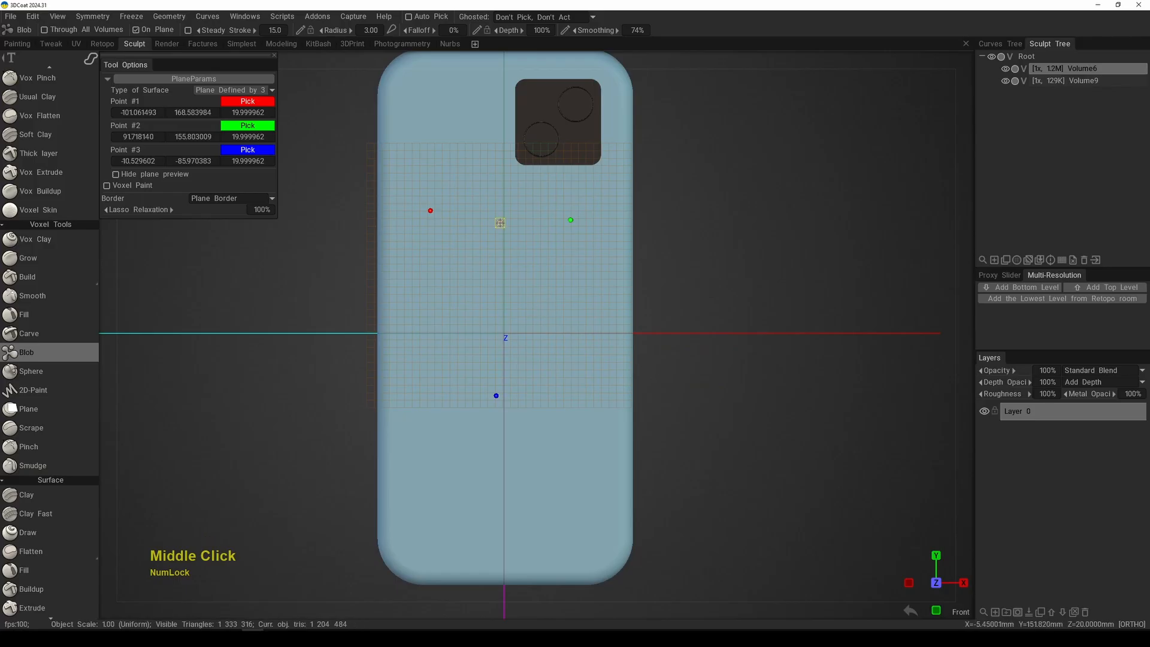
middle_click_drag(643, 318, 647, 370, "alt")
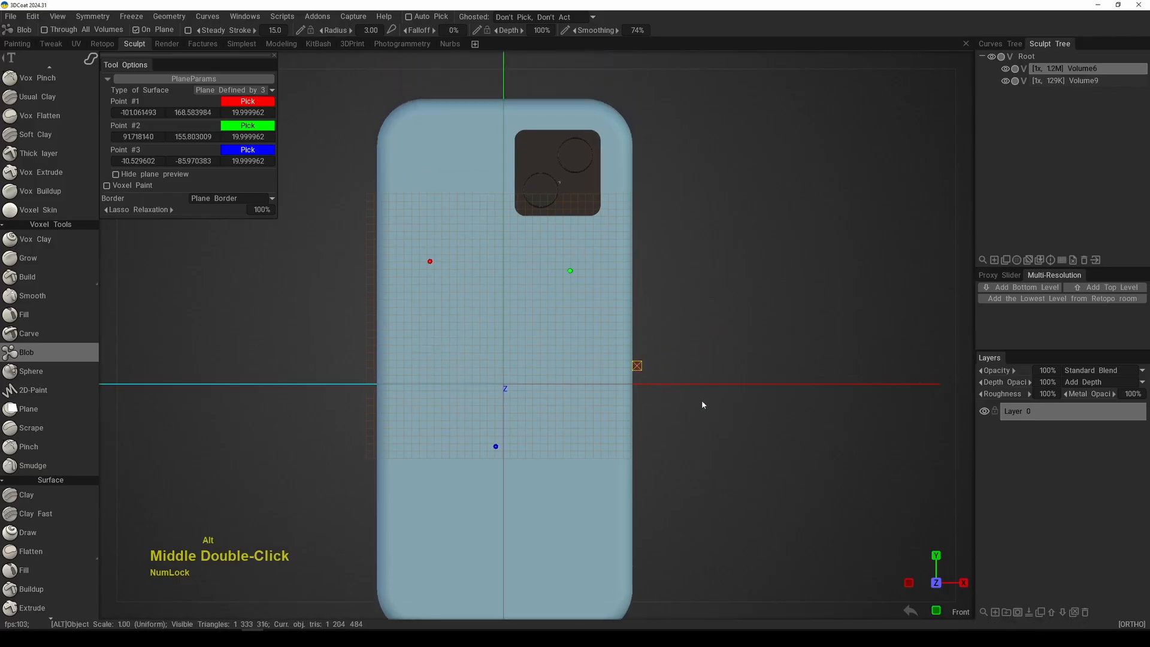
left_click_drag(702, 400, 620, 409, "alt")
middle_click_drag(638, 359, 612, 421, "alt")
right_click_drag(614, 413, 619, 421, "alt")
left_click_drag(621, 421, 670, 359, "alt")
right_click_drag(670, 359, 662, 354, "alt")
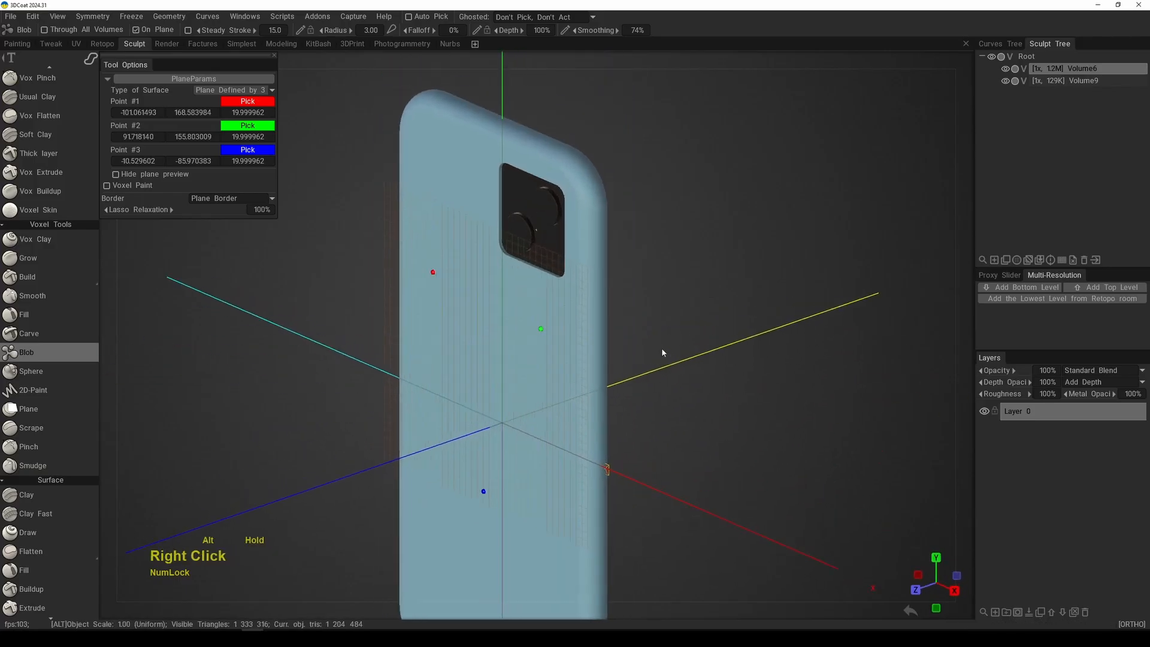
mouse_move(663, 354)
left_mouse_down("alt")
mouse_move(683, 326)
mouse_move(678, 311)
mouse_move(662, 325)
left_mouse_up("alt")
middle_click_drag(662, 326, 664, 327, "alt")
left_click_drag(664, 327, 674, 326, "alt")
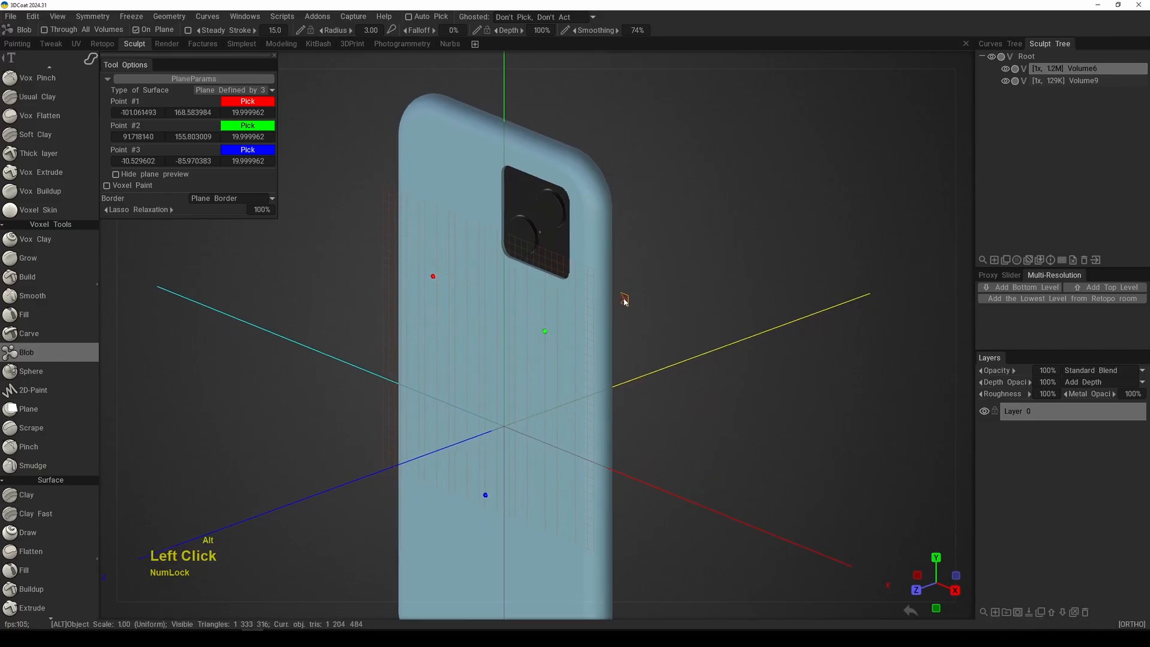
middle_click_drag(626, 298, 631, 320, "alt")
right_click_drag(631, 321, 671, 358, "alt")
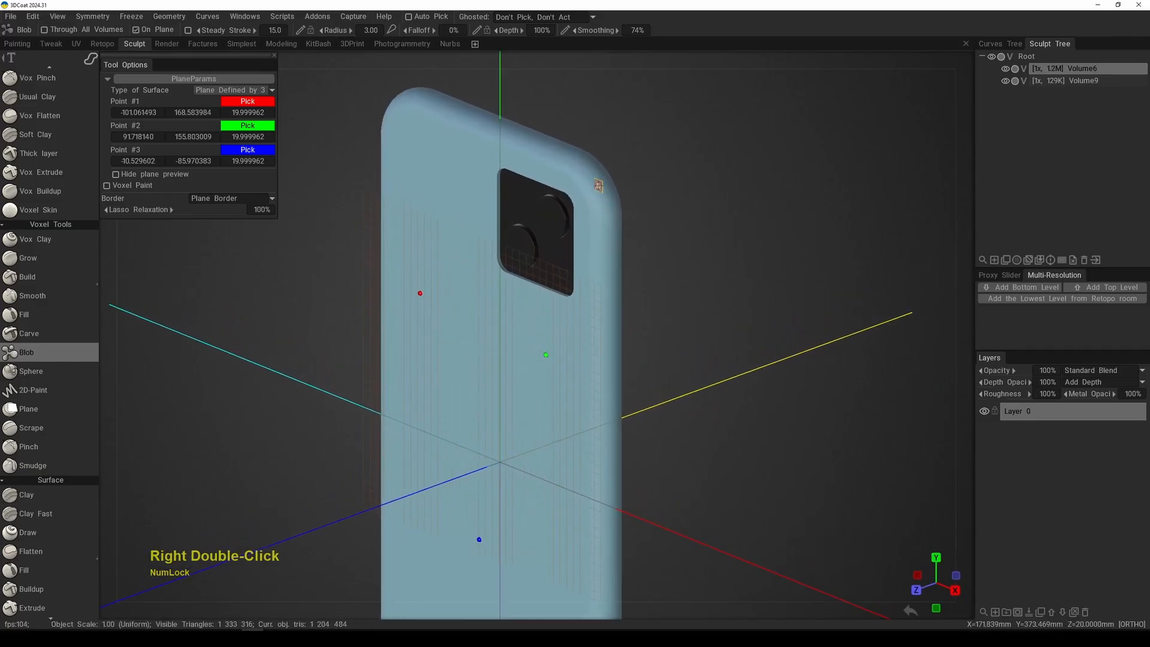
Step: Set the surface type to Plane Defined by RMB and pick plane points on the phone's rounded upper corner
left_click(240, 92)
left_click(258, 113)
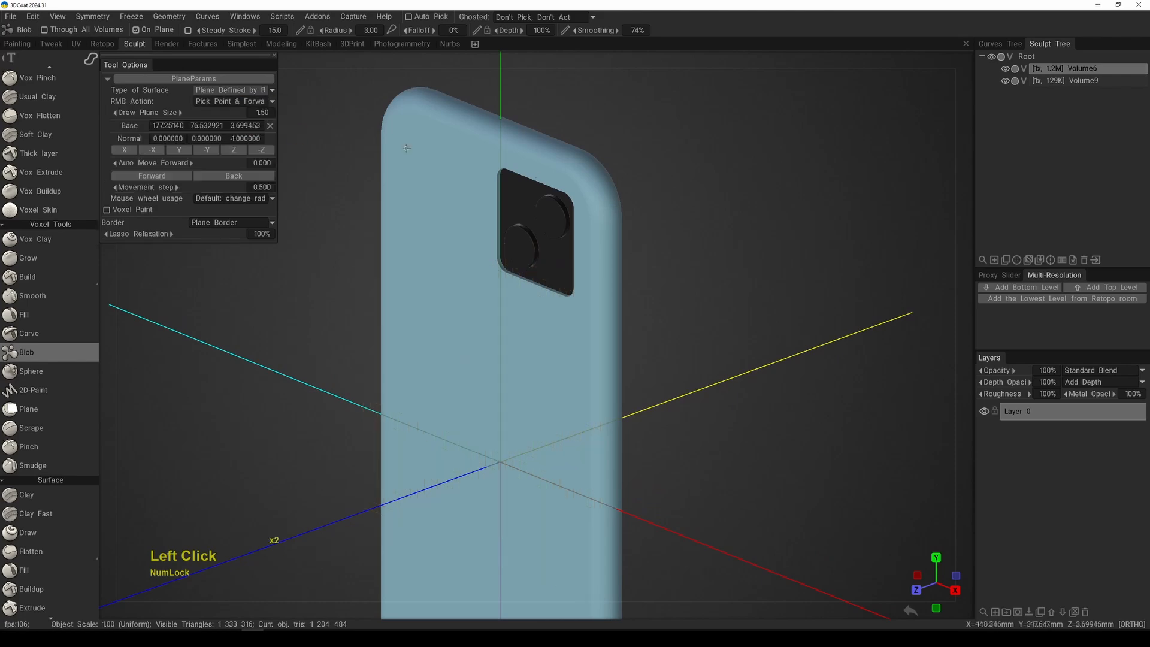
right_click(609, 183)
right_click(603, 185)
left_click_drag(697, 190, 652, 234, "alt")
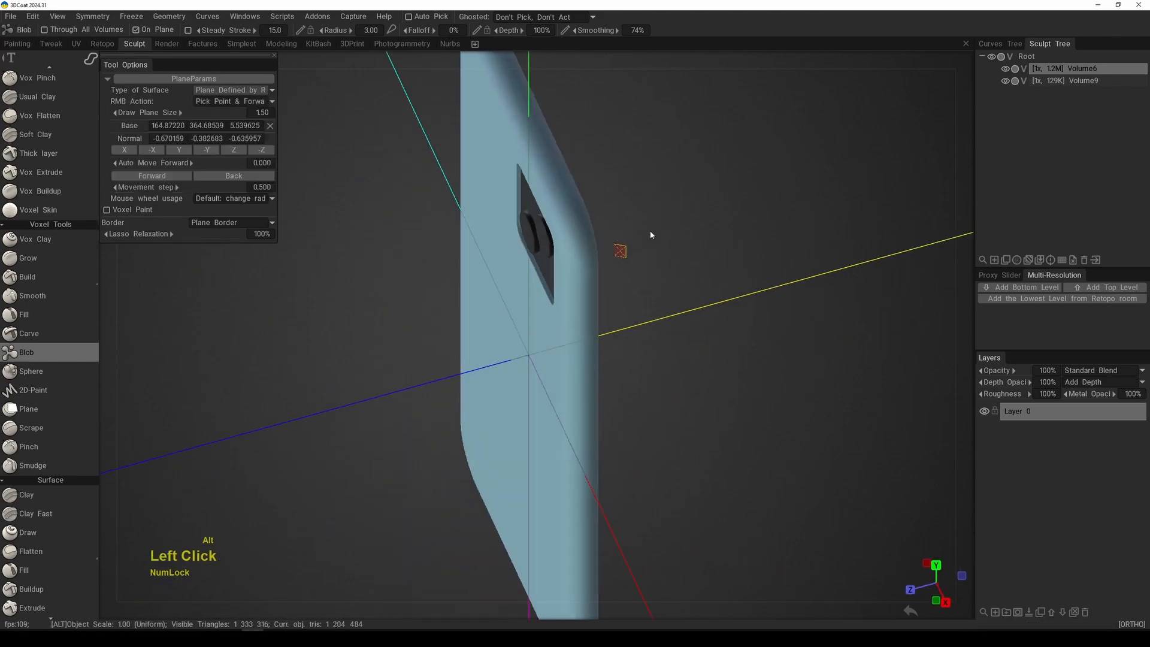
middle_click_drag(651, 233, 632, 268, "alt")
right_click_drag(632, 268, 620, 335, "alt")
right_click(569, 271)
Step: Inspect the phone's rounded corner, raised camera circles and overall body from several angles
left_click_drag(567, 268, 659, 230, "alt")
middle_click_drag(628, 234, 619, 267, "alt")
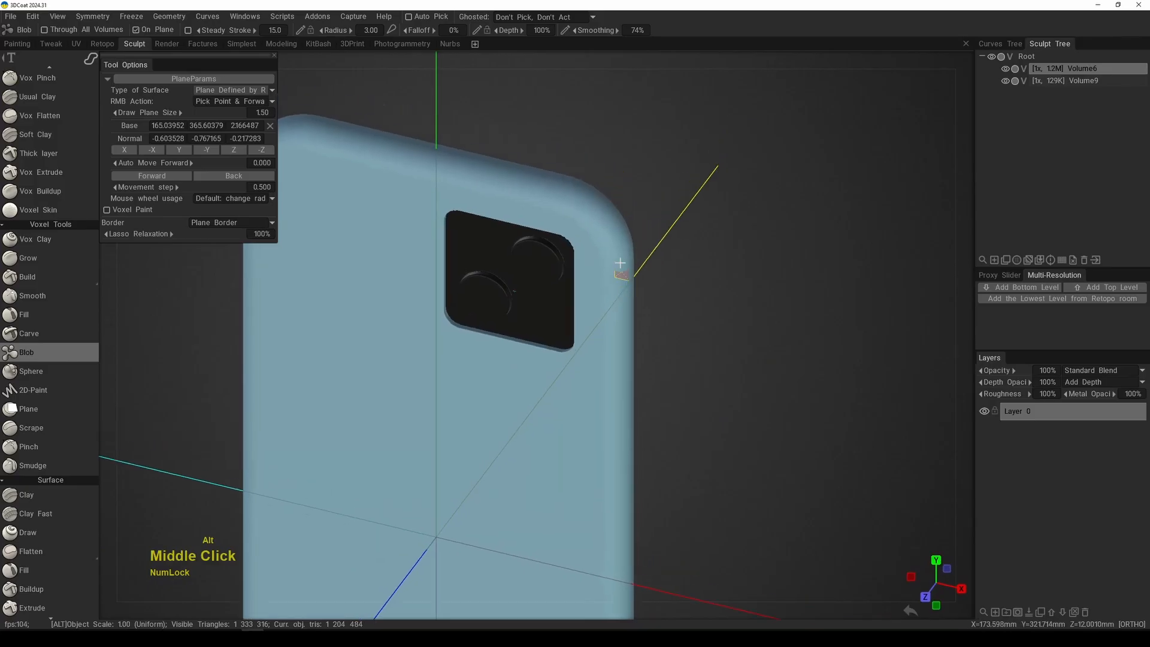
mouse_move(619, 267)
left_mouse_down("alt")
mouse_move(619, 279)
mouse_move(605, 265)
left_mouse_up("alt")
middle_click_drag(582, 251, 587, 260, "alt")
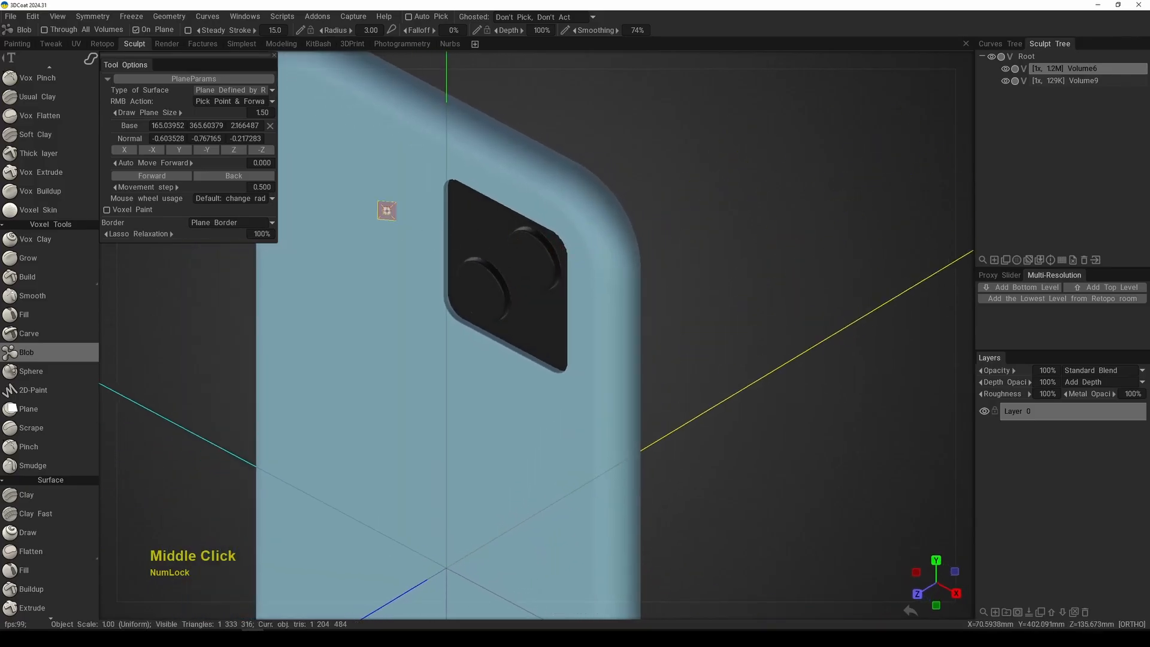
left_click(231, 90)
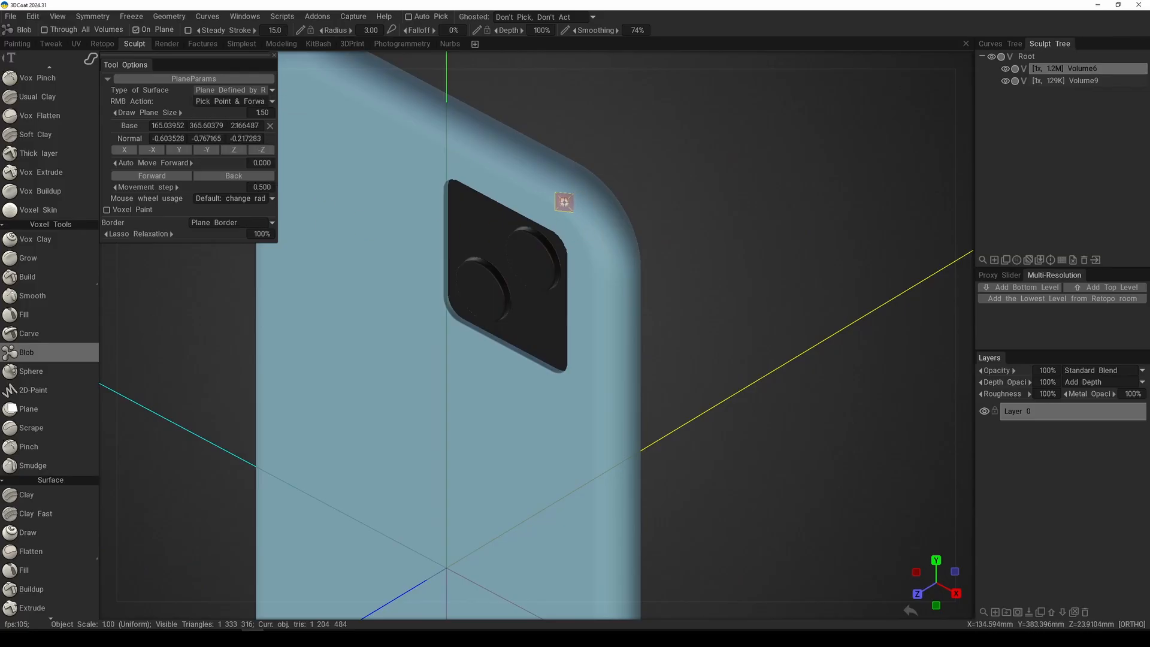
middle_click_drag(607, 331, 612, 306, "alt")
right_click_drag(612, 306, 583, 339, "alt")
middle_click_drag(582, 339, 640, 273, "alt")
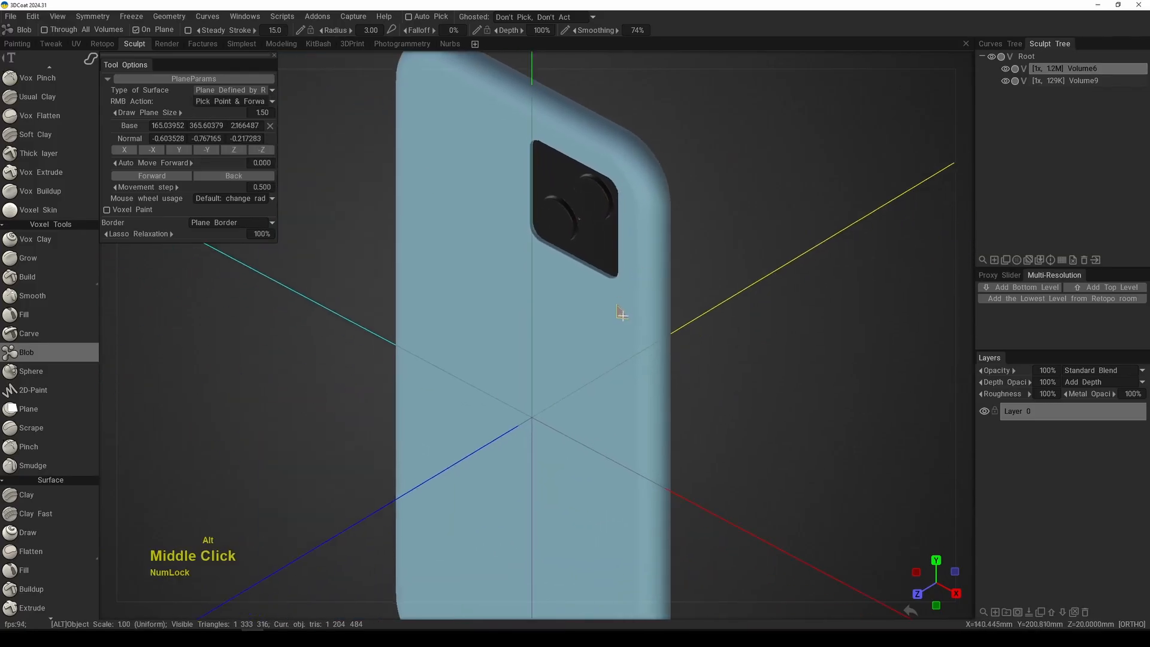
right_click_drag(621, 313, 604, 309, "alt")
left_click_drag(683, 44, 704, 48)
right_click_drag(668, 124, 655, 291, "alt")
middle_click_drag(655, 291, 649, 250, "alt")
right_click_drag(602, 300, 585, 341, "alt")
left_click_drag(595, 370, 756, 329, "alt")
right_click_drag(708, 220, 690, 251, "alt")
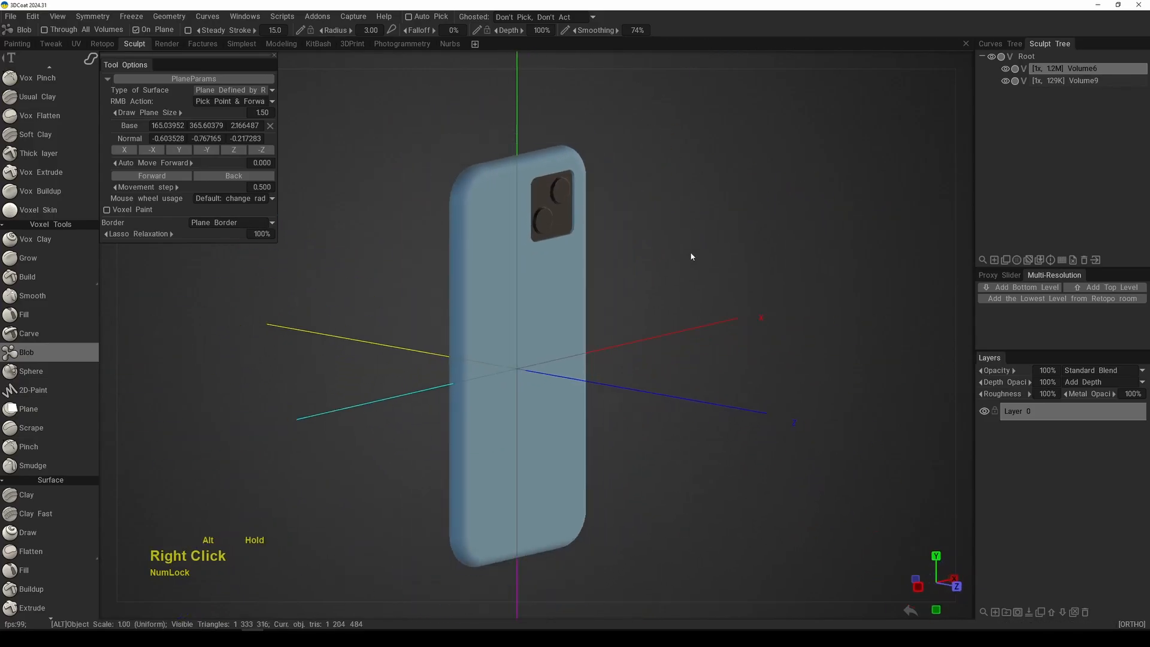
left_click_drag(674, 261, 694, 287, "alt")
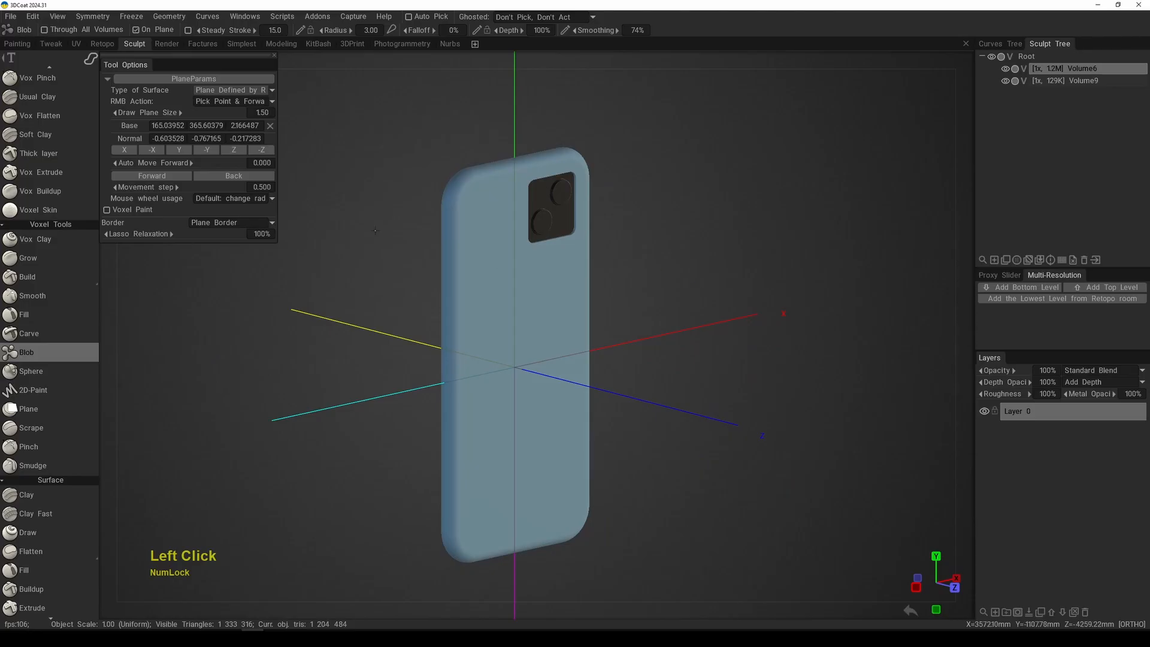
Step: Set the surface type to ZX - Plane and lasso two flat horizontal shapes, one crossing the phone's long side and a larger one beyond it
left_click(238, 92)
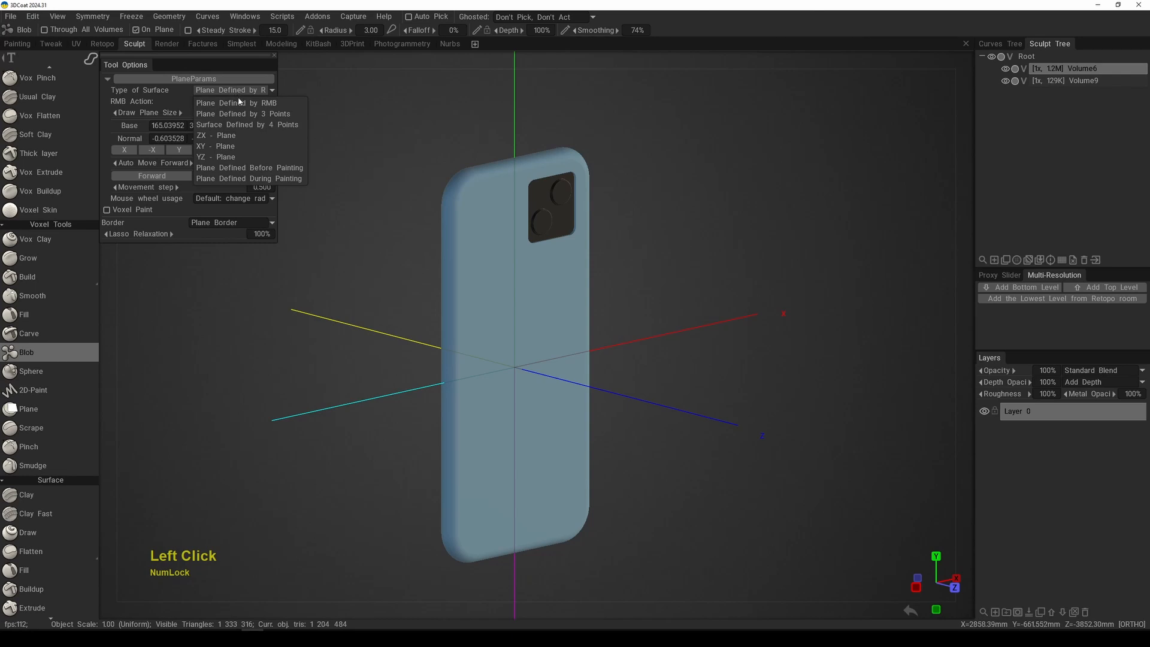
left_click(227, 136)
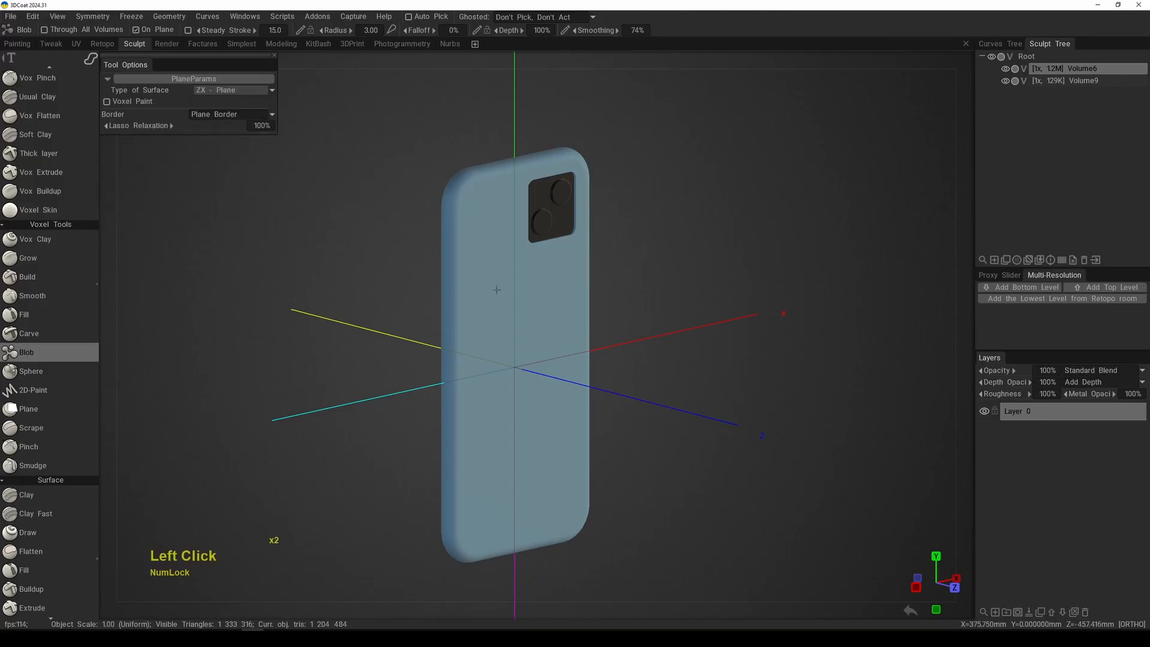
left_click_drag(613, 326, 546, 342, "alt")
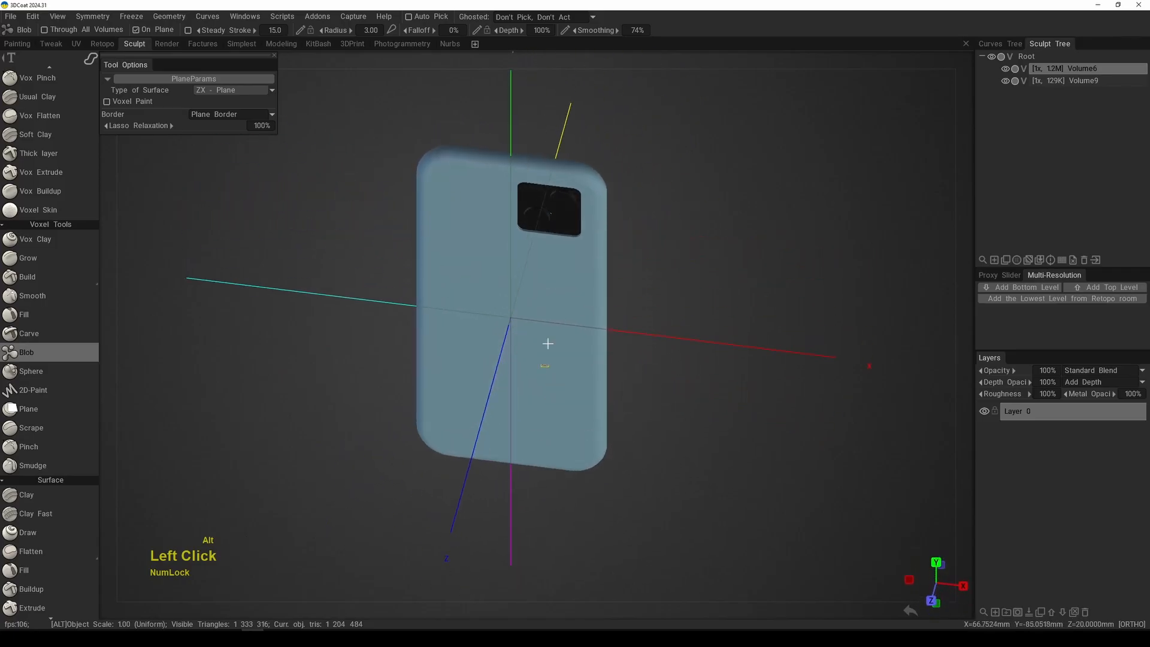
mouse_move(629, 336)
left_mouse_down()
mouse_move(651, 295)
mouse_move(656, 424)
mouse_move(700, 359)
left_mouse_up()
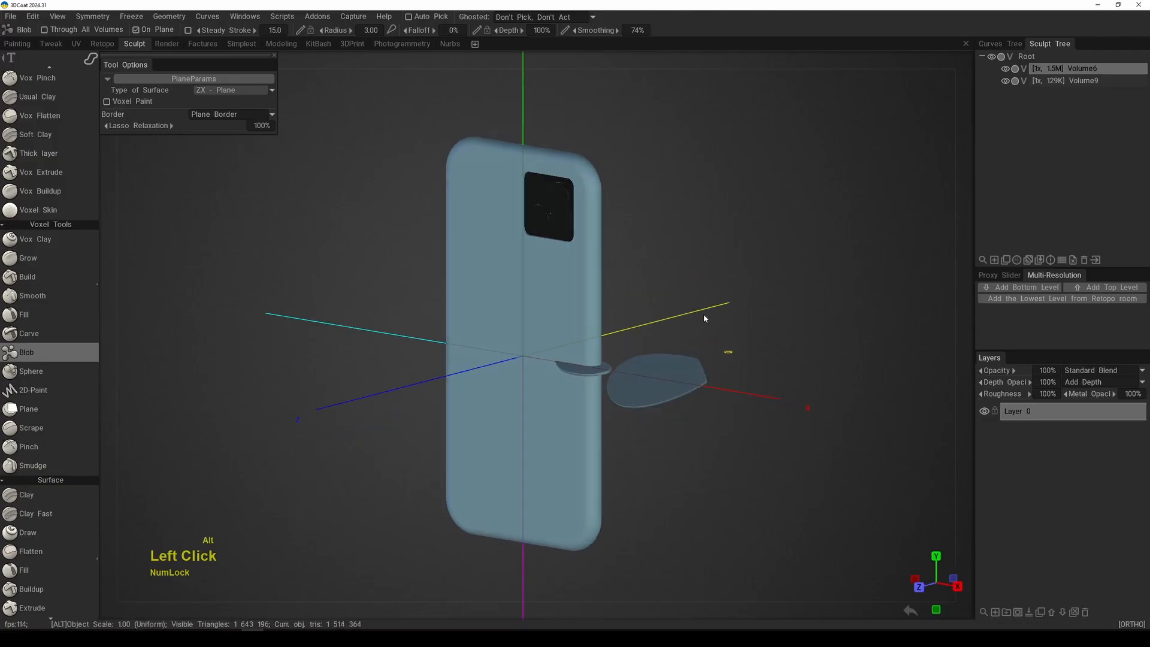
Step: Try to paint a blob on the edge-on ZX plane from the phone's right side view, and dismiss the message
mouse_move(703, 314)
left_mouse_down("alt")
mouse_move(587, 322)
mouse_move(746, 374)
left_mouse_up("alt")
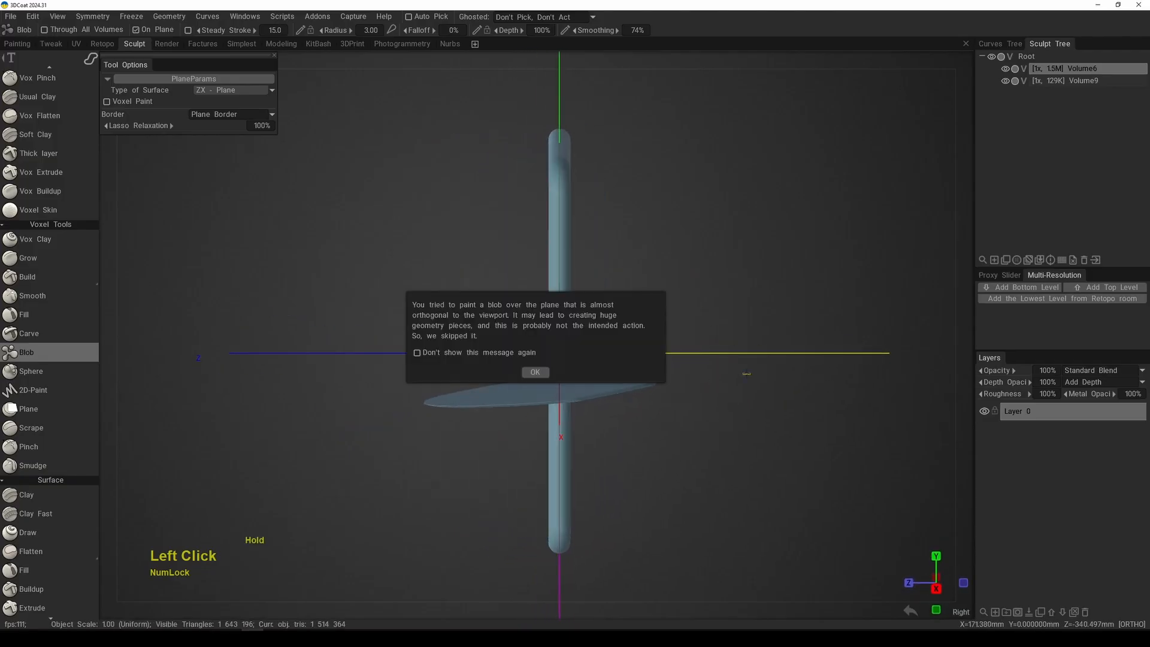
left_click(537, 376)
Step: Examine the thickness and orientation of the two flat ZX-plane shapes from the side, above and behind
left_click_drag(614, 297, 668, 318, "alt")
middle_click_drag(669, 317, 636, 241, "alt")
right_click_drag(636, 241, 683, 342, "alt")
left_click_drag(682, 342, 695, 280, "alt")
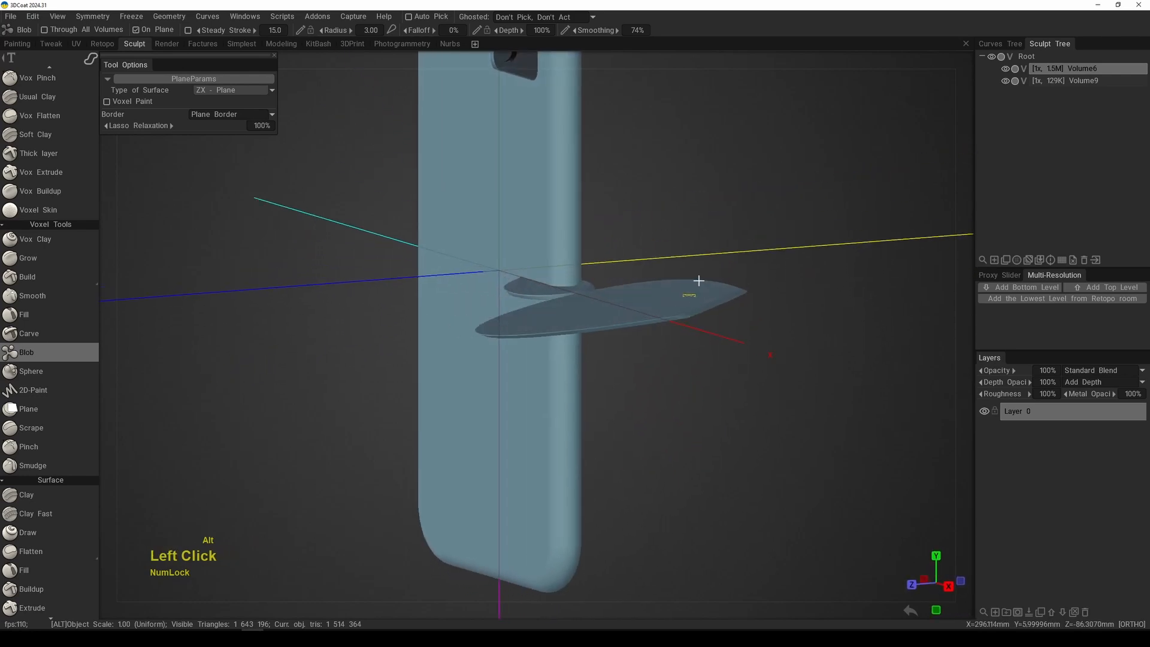
middle_click_drag(695, 279, 663, 397, "alt")
right_click_drag(662, 397, 667, 322, "alt")
left_click_drag(667, 322, 771, 318, "alt")
right_click_drag(770, 318, 681, 418, "alt")
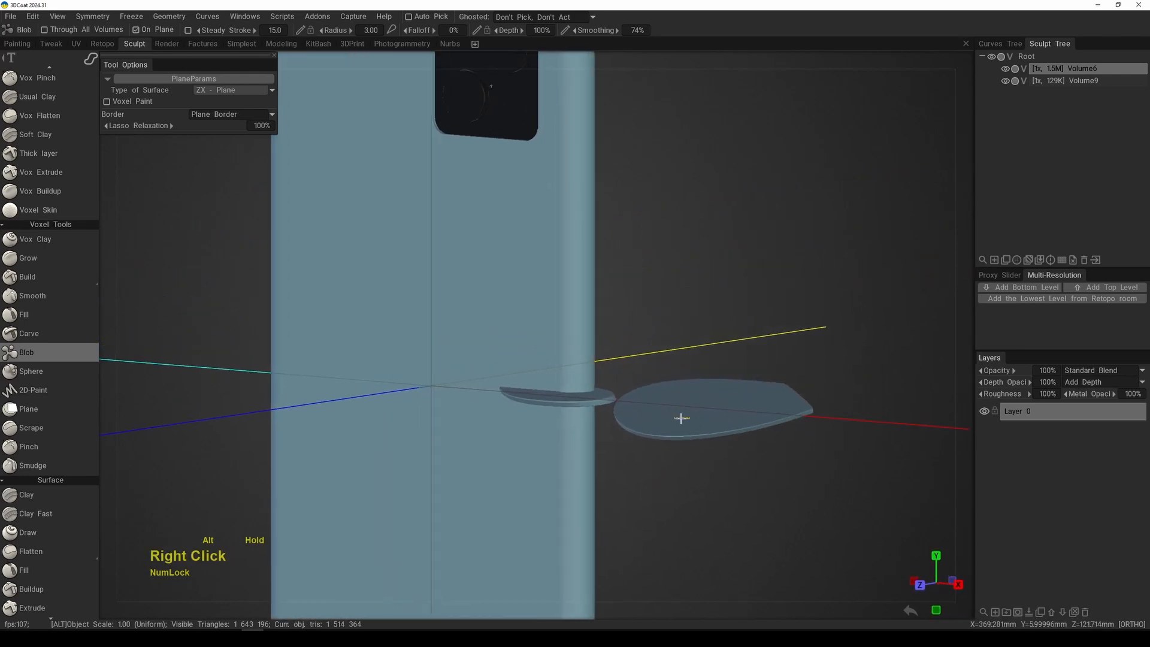
right_click_drag(664, 328, 655, 313, "alt")
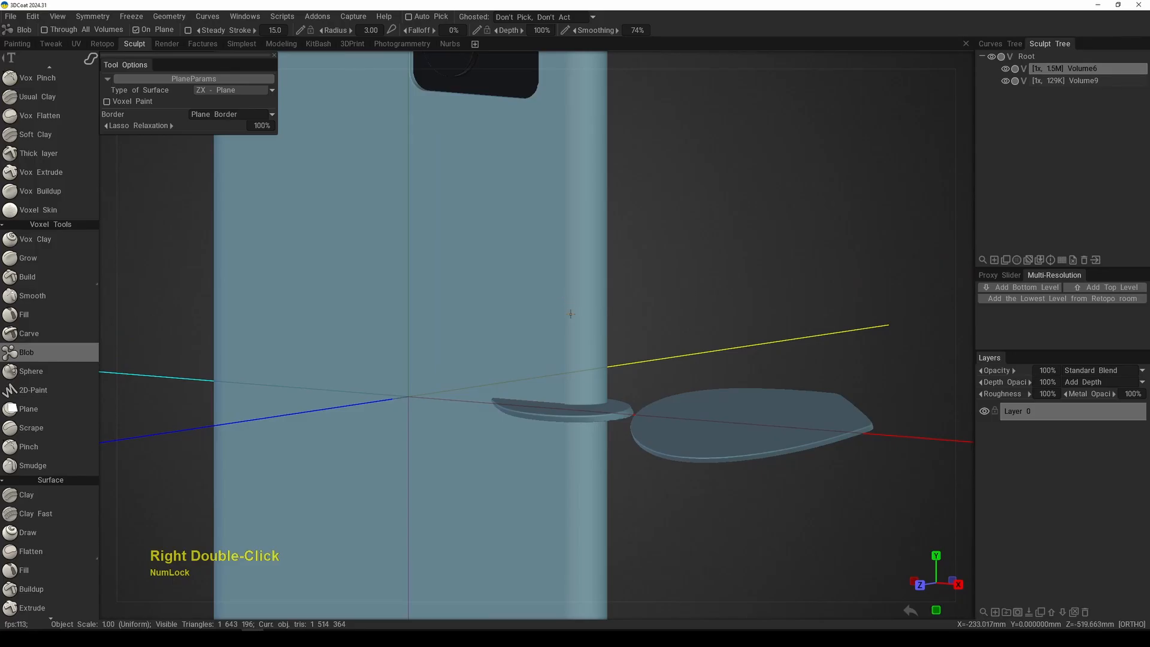
left_click_drag(577, 305, 600, 313, "alt")
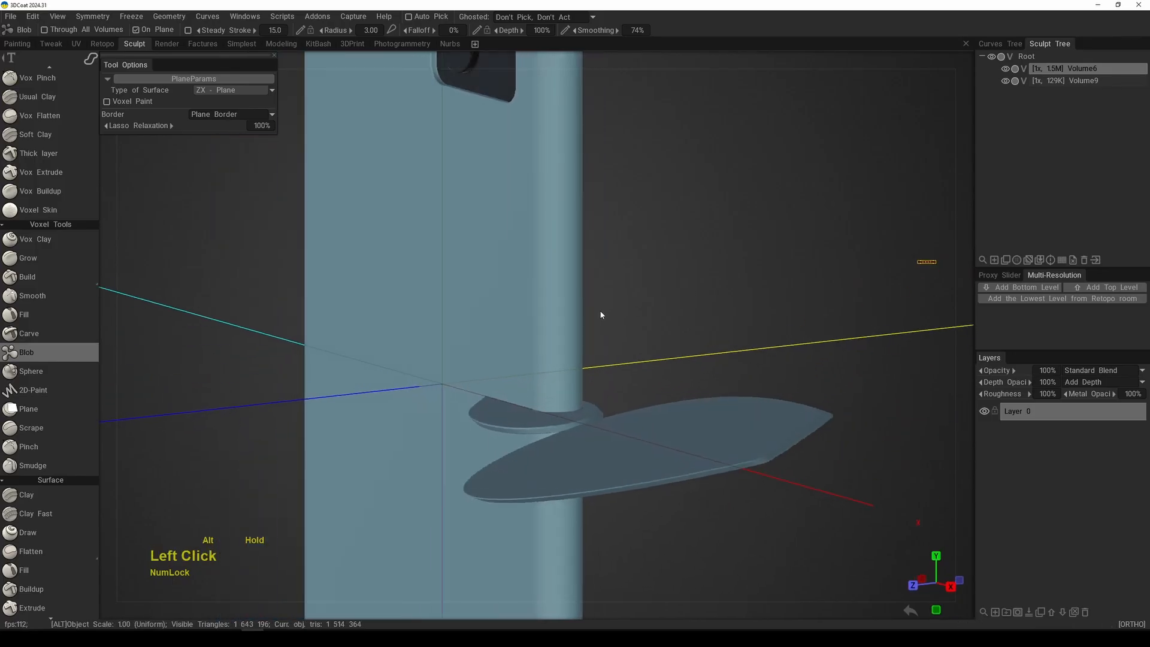
right_click_drag(601, 314, 595, 298, "alt")
mouse_move(595, 298)
left_mouse_down("alt")
mouse_move(603, 282)
mouse_move(585, 311)
left_mouse_up("alt")
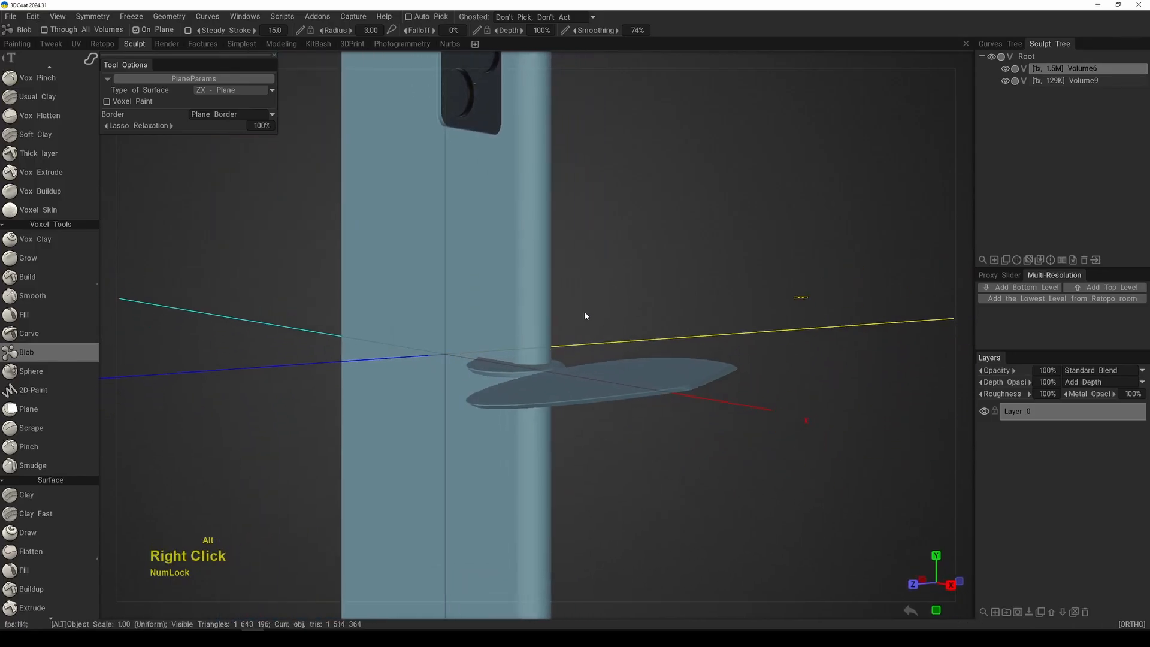
right_click_drag(584, 311, 623, 346, "alt")
left_click_drag(623, 346, 547, 385, "alt")
right_click_drag(547, 385, 483, 285, "alt")
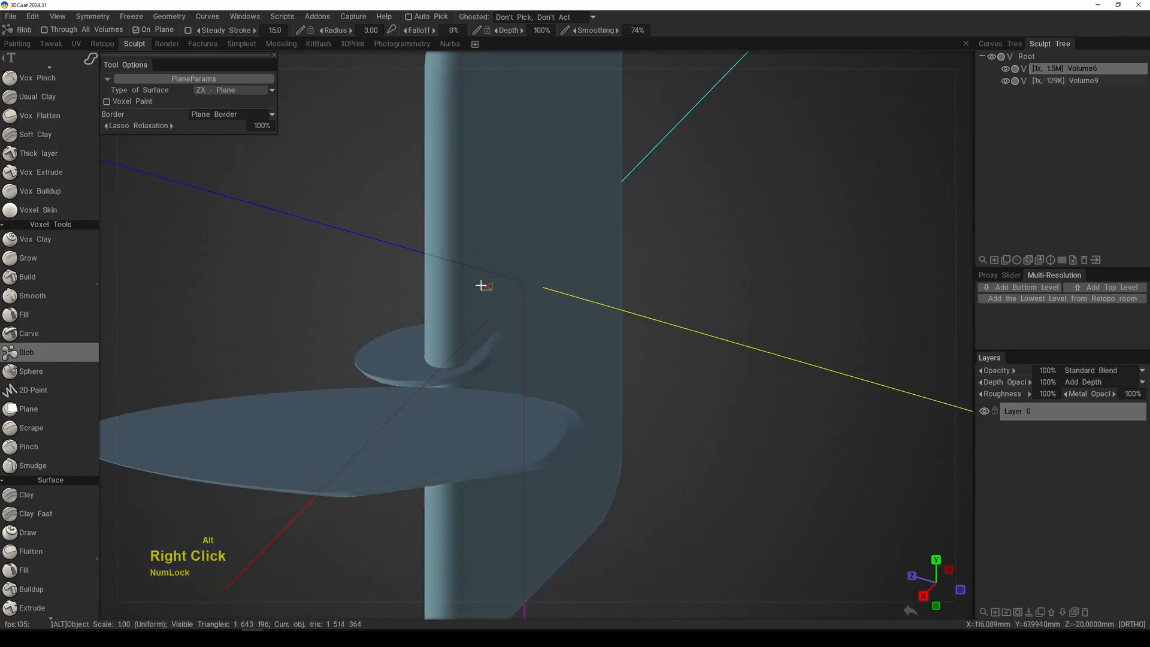
left_click_drag(483, 285, 595, 380, "alt")
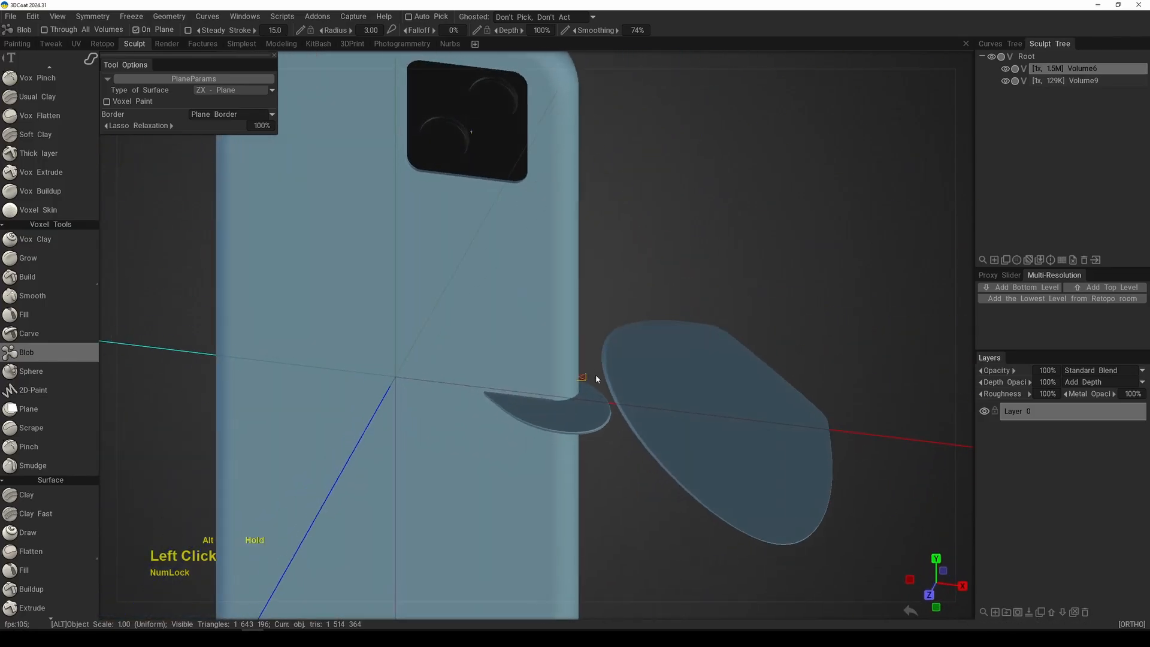
Step: Lasso another flat shape on the ZX plane in front of the phone's lower half and check its orientation
middle_click_drag(595, 380, 580, 347, "alt")
left_click_drag(580, 347, 575, 342, "alt")
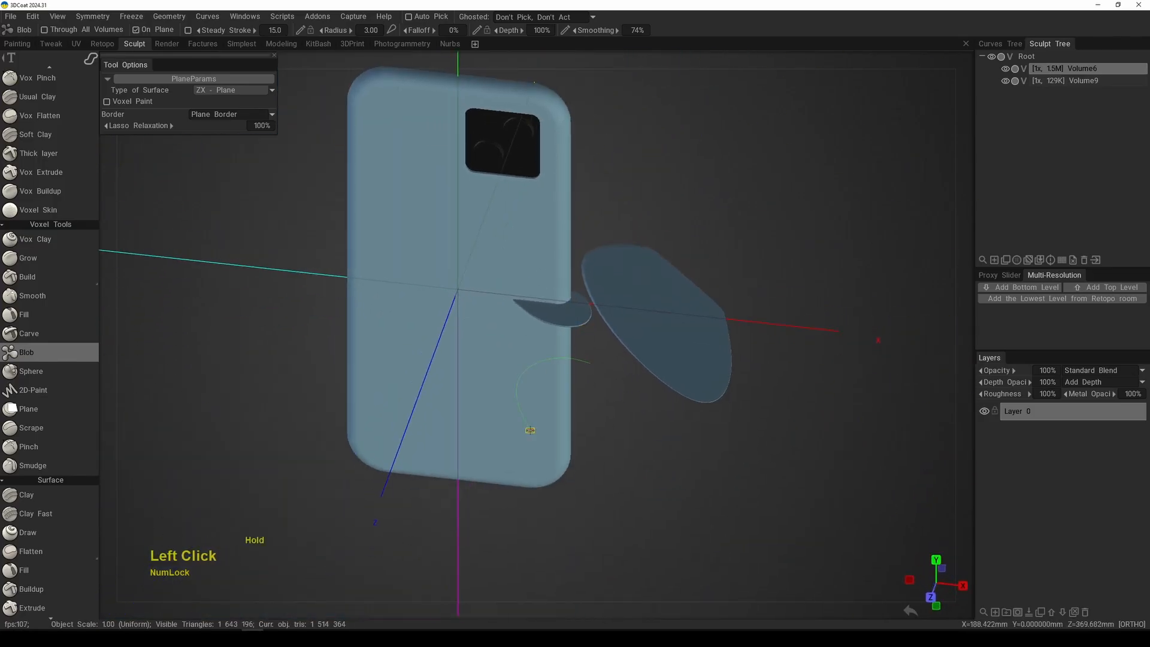
left_click_drag(530, 430, 612, 404)
middle_click_drag(621, 405, 598, 403, "alt")
left_click_drag(598, 403, 577, 387, "alt")
right_click_drag(578, 387, 576, 362, "alt")
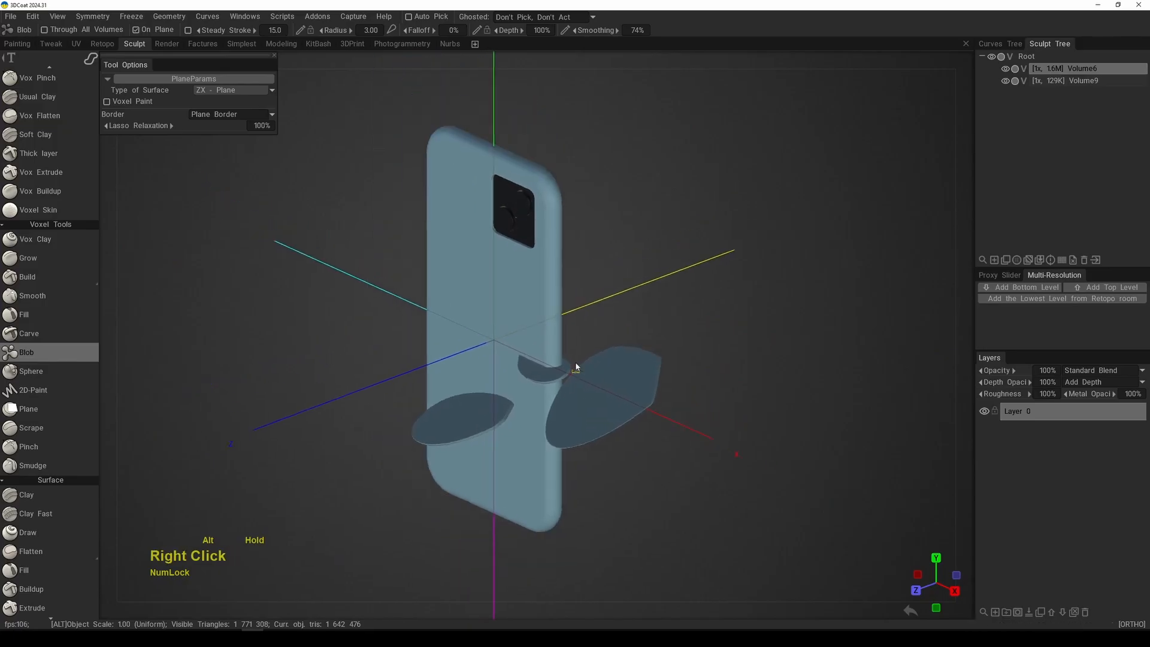
middle_click_drag(576, 367, 612, 368, "alt")
left_click_drag(638, 367, 695, 401, "alt")
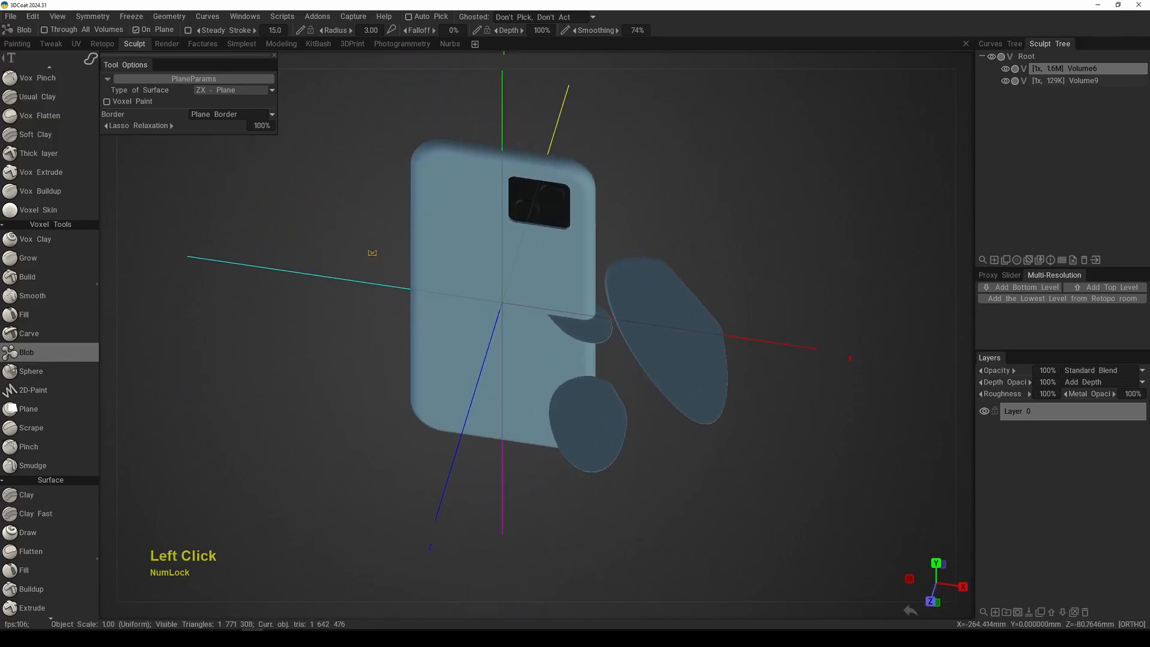
Step: Lasso more large overlapping ZX-plane shapes across both long sides of the phone and dismiss the message
left_click_drag(491, 339, 513, 314)
right_click_drag(728, 310, 707, 291, "alt")
left_click_drag(707, 290, 542, 319, "alt")
mouse_move(652, 272)
left_mouse_down()
mouse_move(584, 267)
mouse_move(629, 342)
left_mouse_up()
left_click_drag(719, 337, 617, 336, "alt")
mouse_move(688, 251)
left_mouse_down()
mouse_move(605, 344)
mouse_move(749, 322)
mouse_move(773, 294)
left_mouse_up()
mouse_move(704, 313)
left_mouse_down()
mouse_move(675, 338)
mouse_move(595, 368)
left_mouse_up()
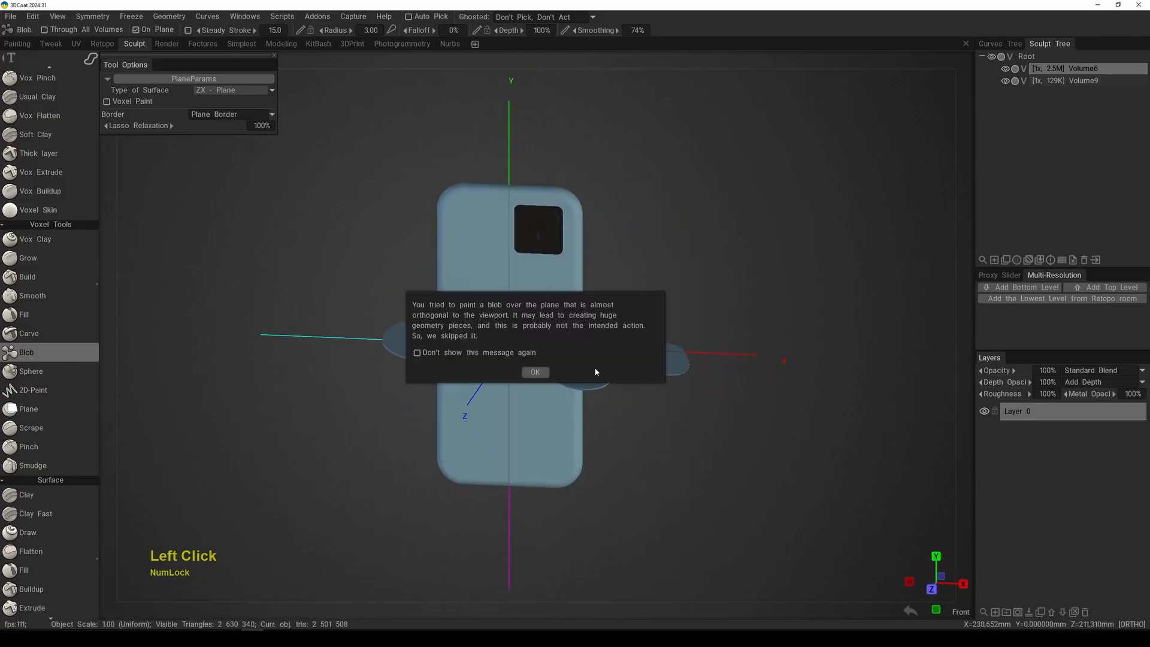
left_click(535, 372)
Step: Lasso a further ZX-plane shape in front of the phone to join the separate flat piece to the others
left_click_drag(682, 257, 664, 324, "alt")
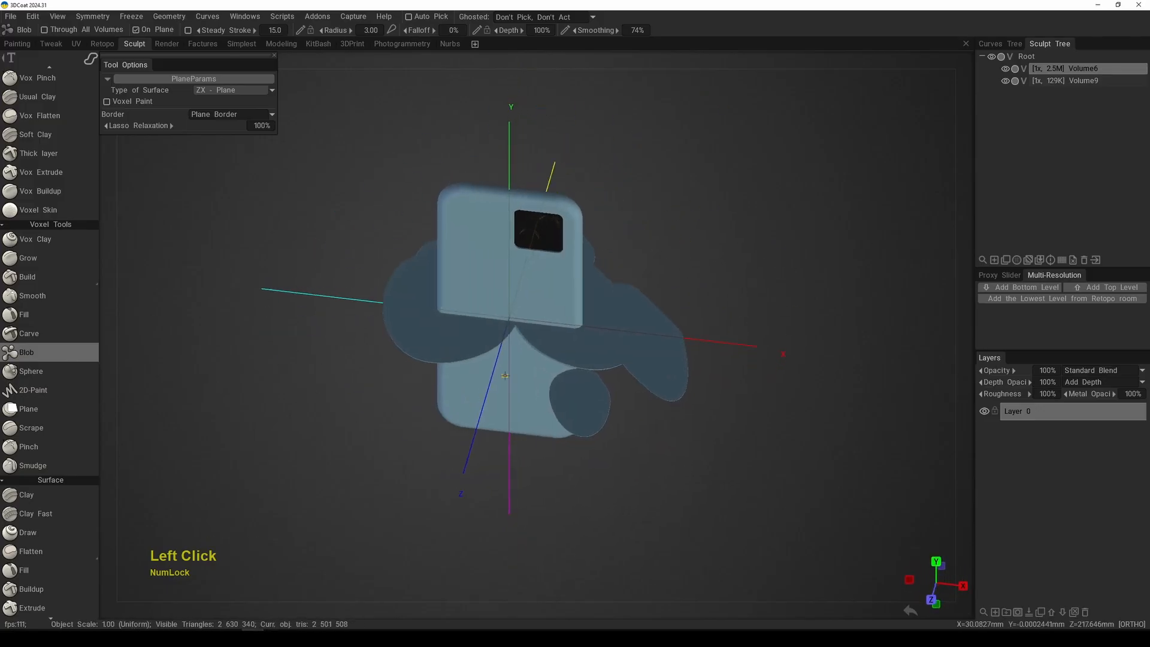
middle_click_drag(489, 358, 510, 359, "alt")
left_click_drag(511, 359, 659, 331, "alt")
middle_click_drag(659, 331, 591, 346, "alt")
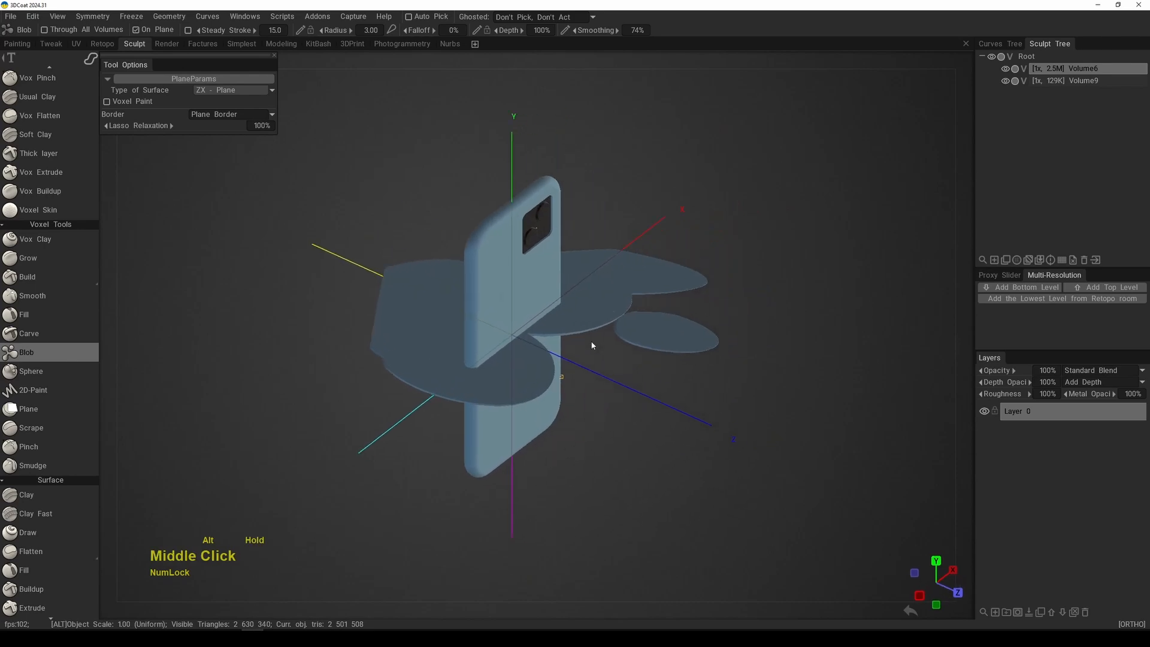
left_click_drag(591, 345, 604, 362, "alt")
mouse_move(591, 342)
left_mouse_down("alt")
mouse_move(696, 315)
mouse_move(652, 336)
mouse_move(605, 333)
left_mouse_up("alt")
right_click_drag(605, 333, 622, 329, "alt")
left_click_drag(636, 371, 638, 367)
middle_click_drag(634, 382, 613, 350, "alt")
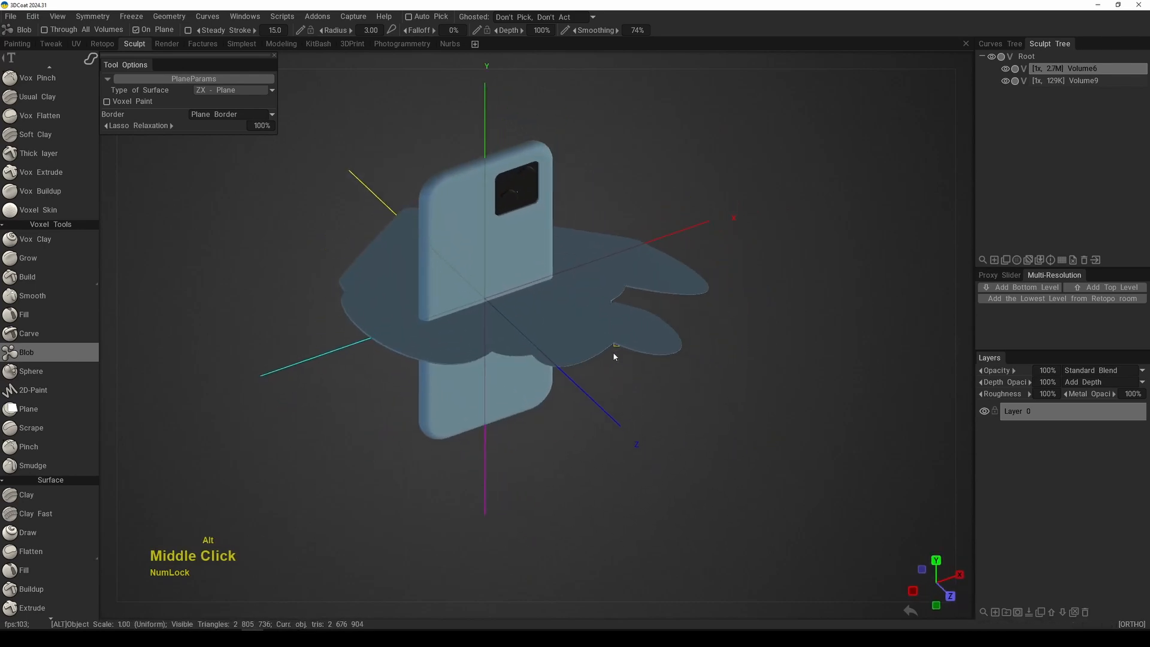
Step: Set the radius to 5.00 and lasso additional elongated lobes onto the front edge of the ZX-plane shape
left_click_drag(613, 351, 610, 386, "alt")
middle_click_drag(605, 344, 612, 372, "alt")
right_click_drag(612, 372, 602, 337, "alt")
left_click_drag(603, 336, 598, 341, "alt")
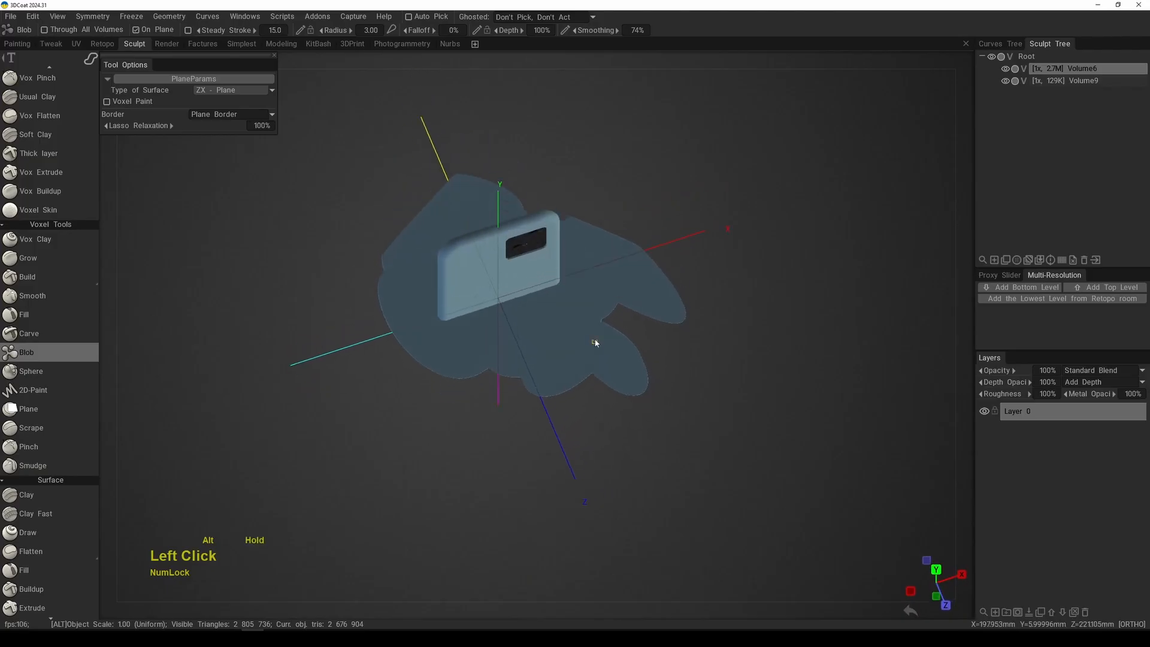
middle_click_drag(598, 341, 610, 329, "alt")
right_click_drag(611, 329, 597, 373, "alt")
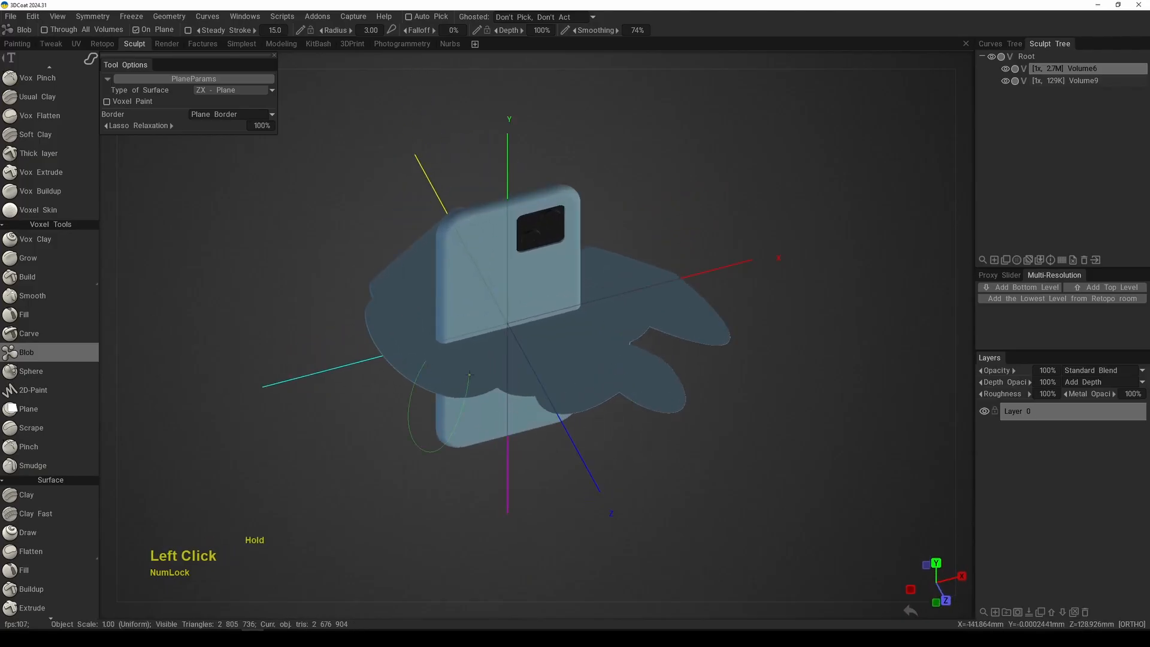
mouse_move(567, 369)
left_mouse_down("alt")
mouse_move(519, 381)
mouse_move(651, 308)
mouse_move(569, 370)
left_mouse_up("alt")
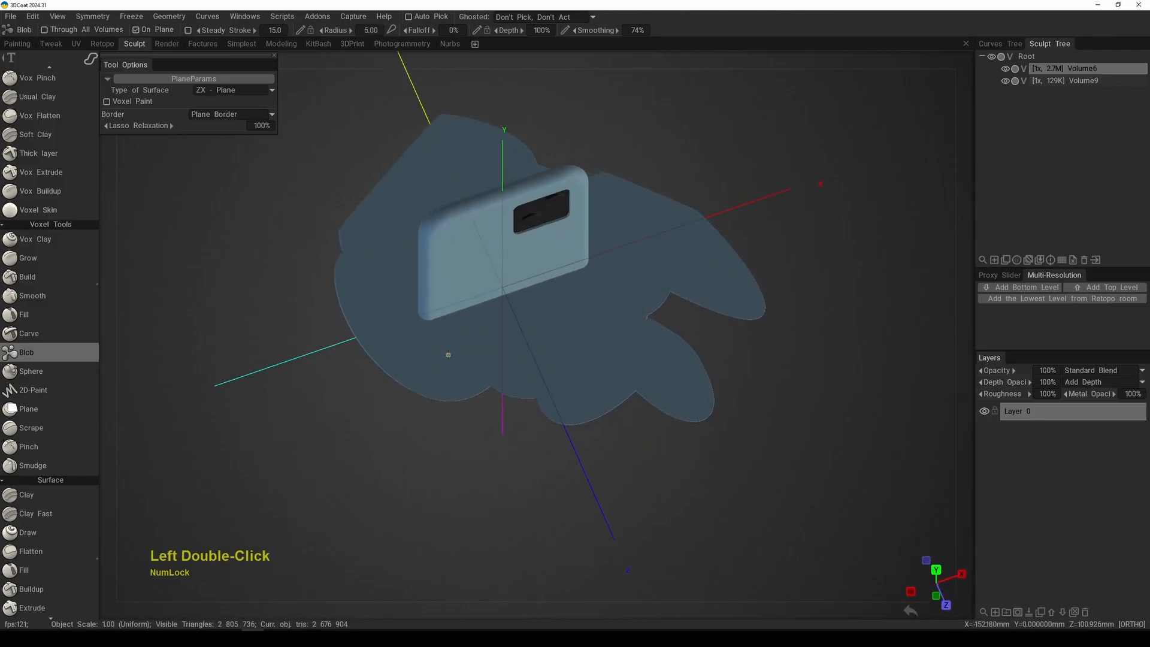
mouse_move(447, 354)
left_mouse_down()
mouse_move(541, 401)
mouse_move(624, 349)
mouse_move(700, 326)
mouse_move(724, 331)
mouse_move(507, 420)
left_mouse_up()
Step: Examine the thickness and outline of the new ZX-plane lobes from the side, front and above
left_click_drag(576, 374, 571, 353)
mouse_move(574, 371)
left_mouse_down("alt")
mouse_move(523, 398)
mouse_move(505, 389)
left_mouse_up("alt")
right_click_drag(506, 390, 520, 405, "alt")
left_click_drag(521, 405, 495, 390, "alt")
middle_click_drag(495, 390, 547, 393, "alt")
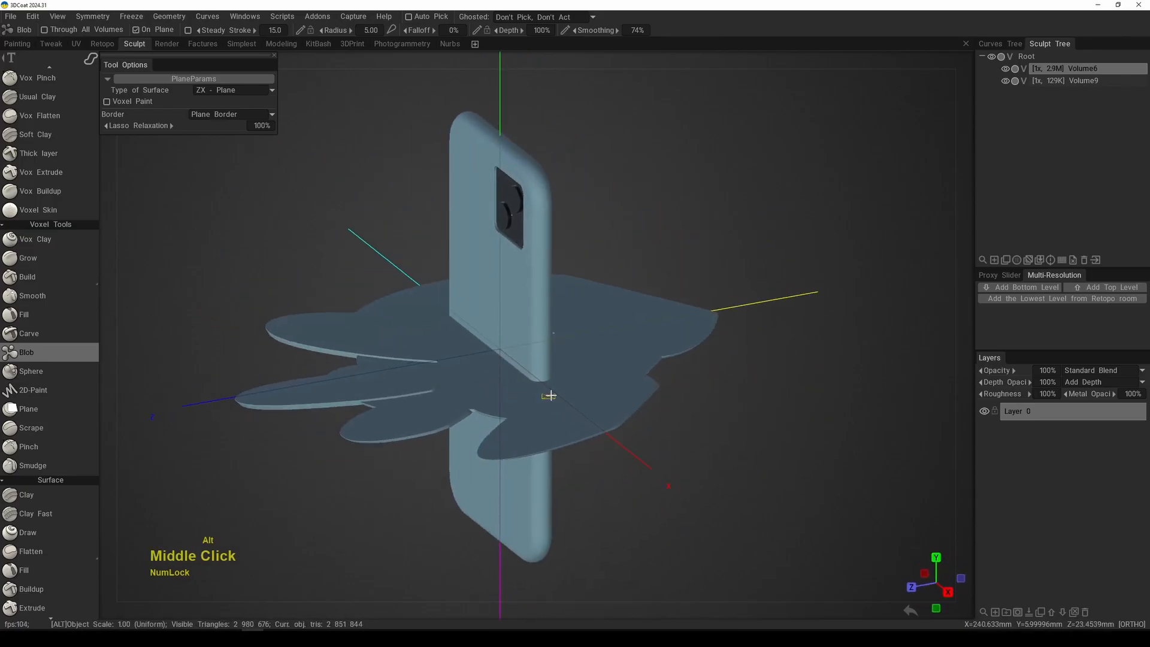
left_click_drag(547, 393, 631, 372, "alt")
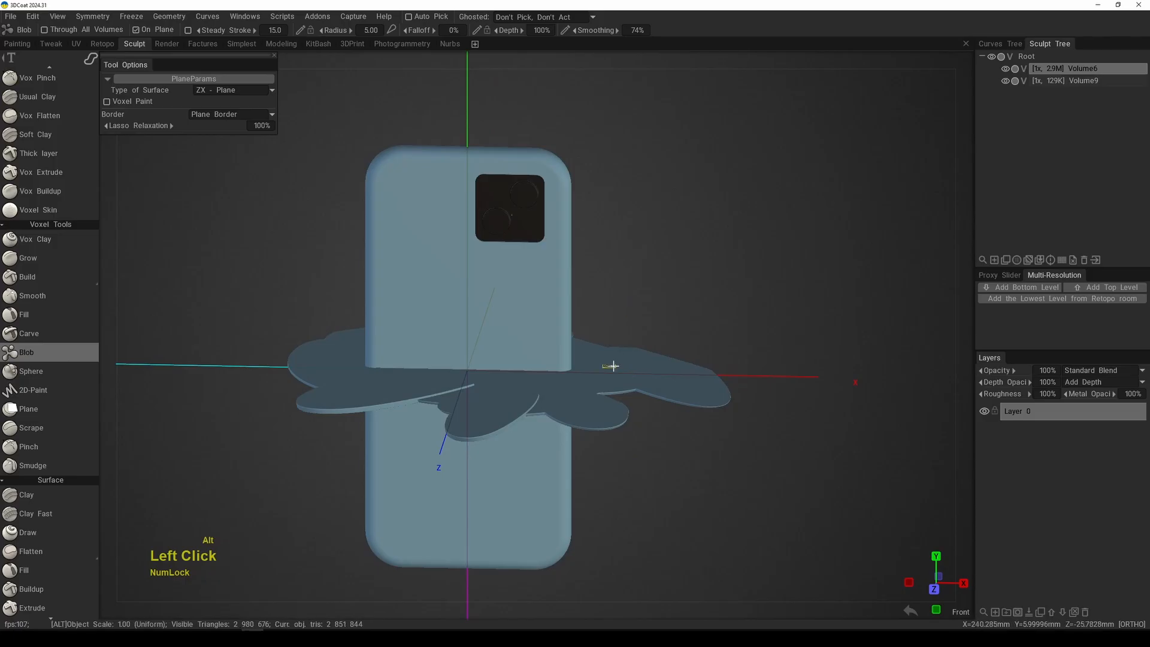
right_click_drag(612, 366, 617, 328, "alt")
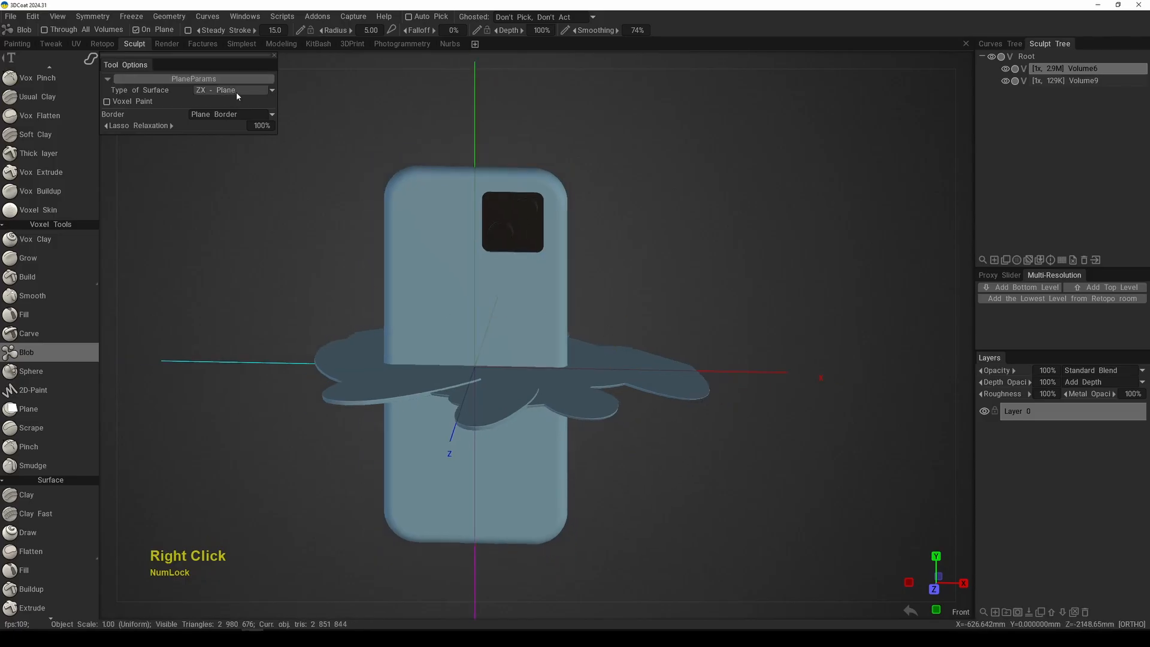
left_click_drag(503, 277, 579, 350, "alt")
middle_click_drag(578, 350, 586, 333, "alt")
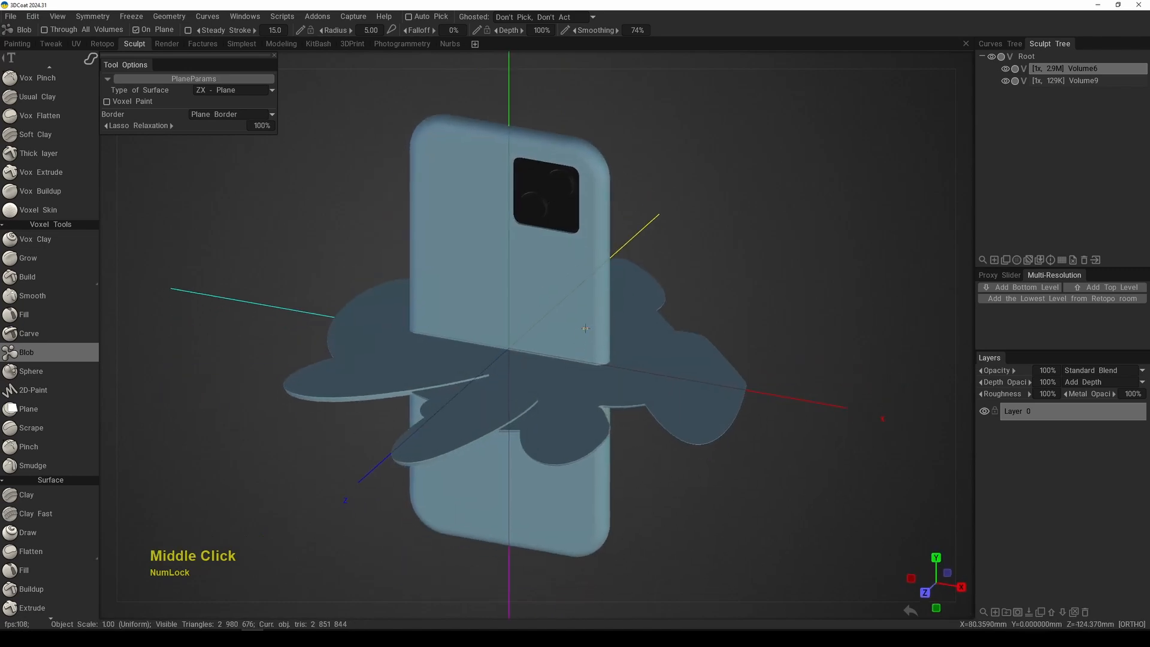
Step: Set the surface type to Plane Defined by RMB and orbit around the phone with its flat shapes
left_click(228, 91)
left_click(233, 103)
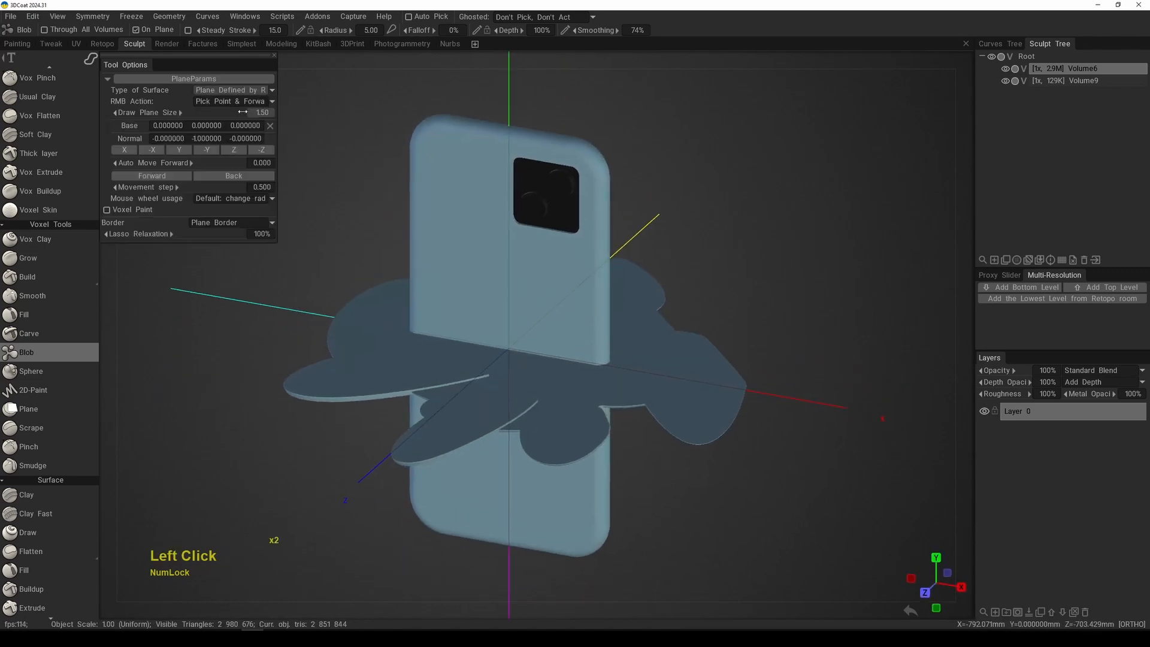
middle_click_drag(514, 287, 552, 339)
mouse_move(552, 339)
left_mouse_down()
mouse_move(569, 388)
mouse_move(560, 390)
left_mouse_up()
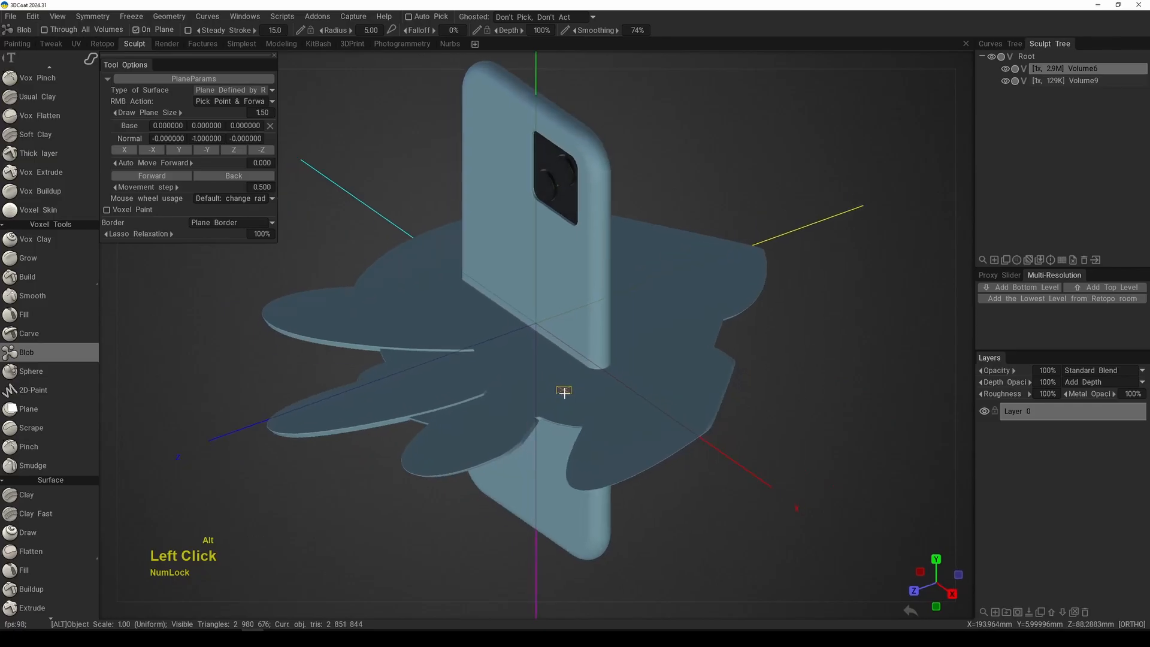
right_click_drag(559, 390, 548, 362, "alt")
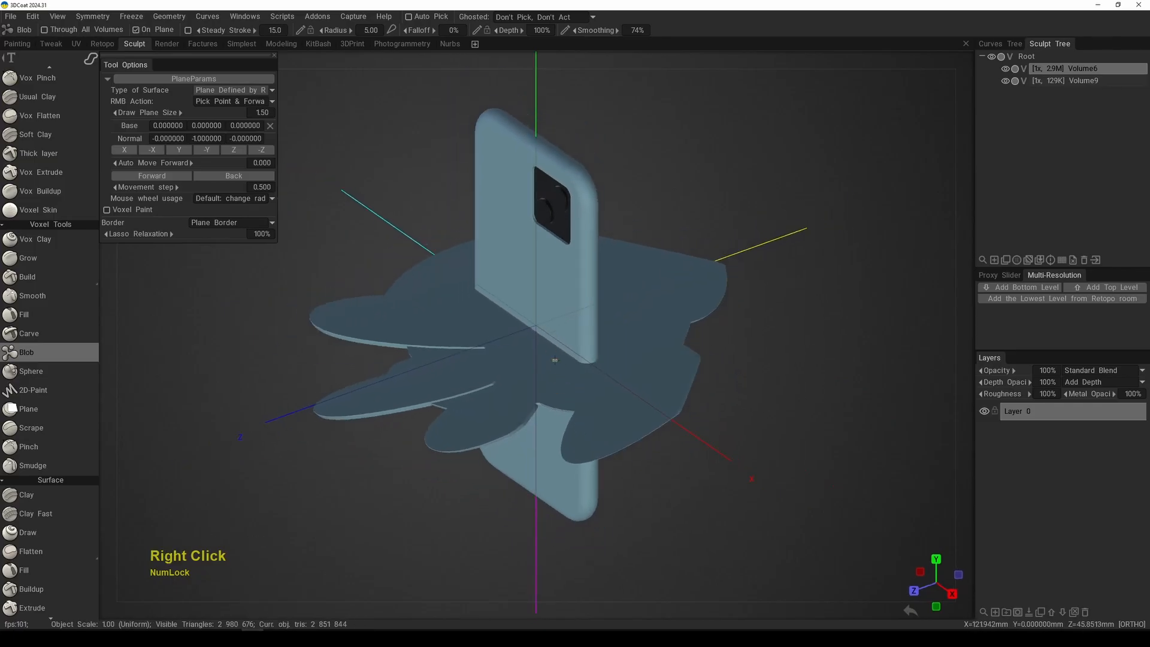
right_click(554, 360)
right_click(554, 359)
left_click_drag(559, 359, 671, 173, "alt")
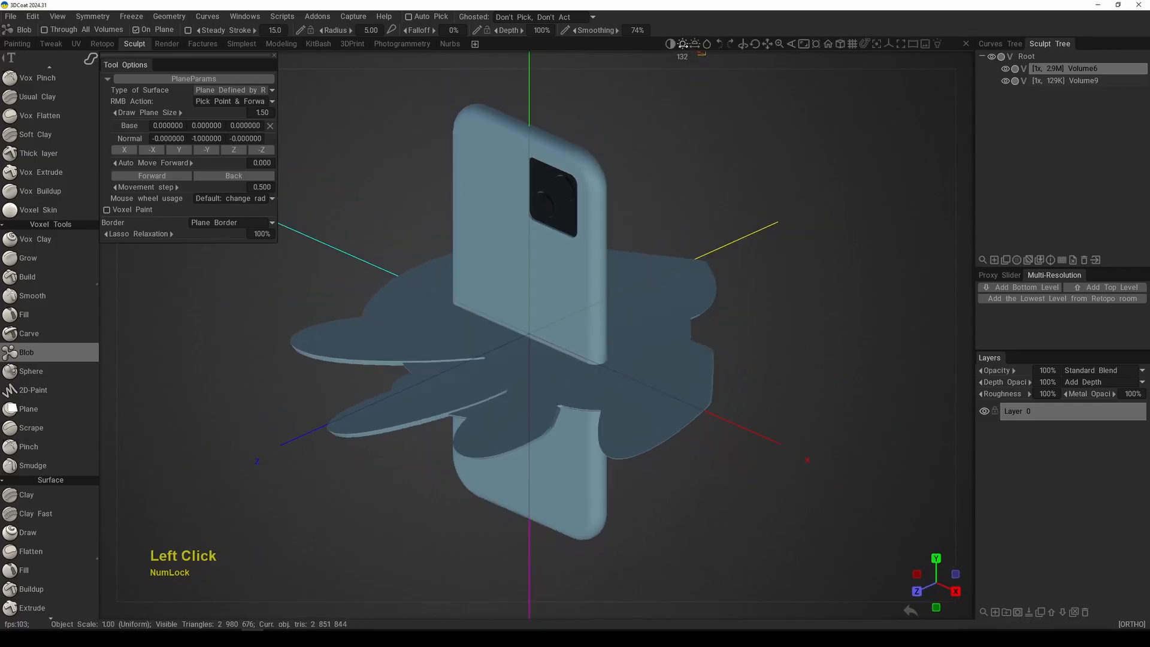
left_click_drag(694, 46, 694, 46)
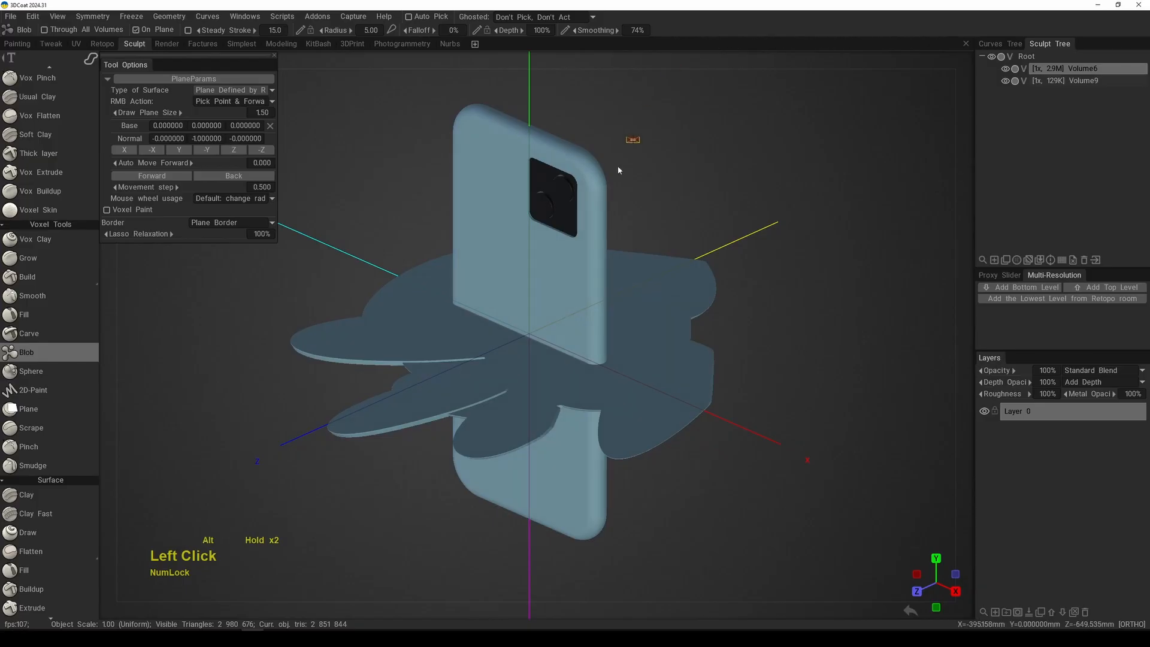
left_click_drag(618, 171, 635, 256, "alt")
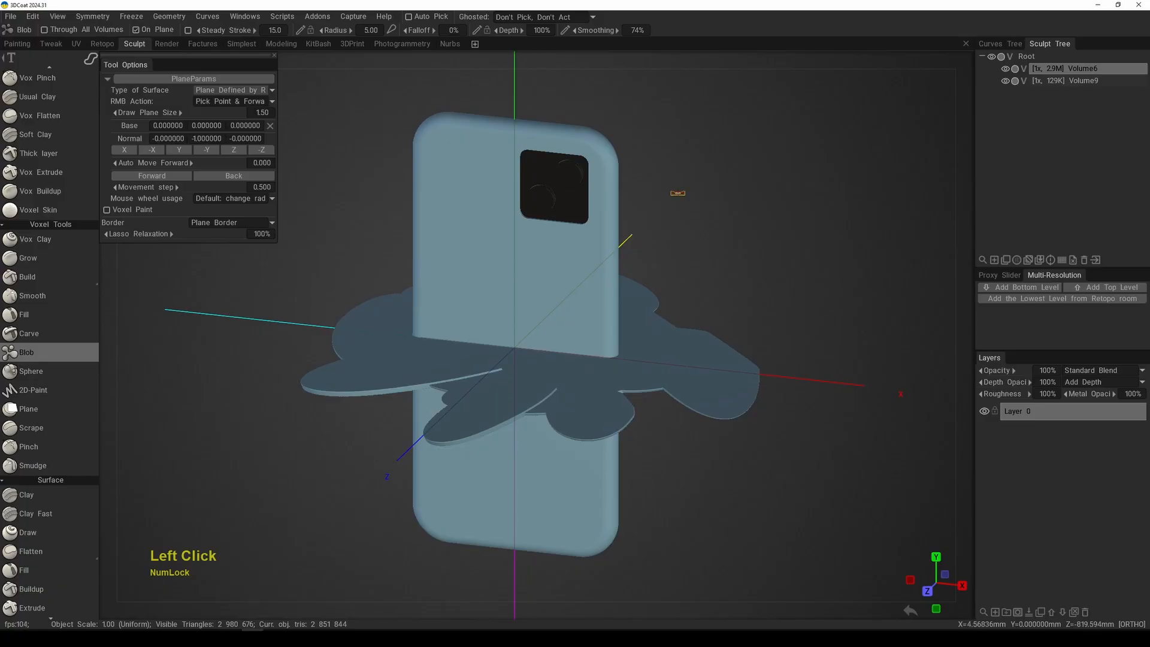
Step: In top view, use Cut Off with the rectangle stroke to remove the flat lobes in front of the phone
key("KP_7")
middle_click_drag(675, 190, 608, 348)
key("space")
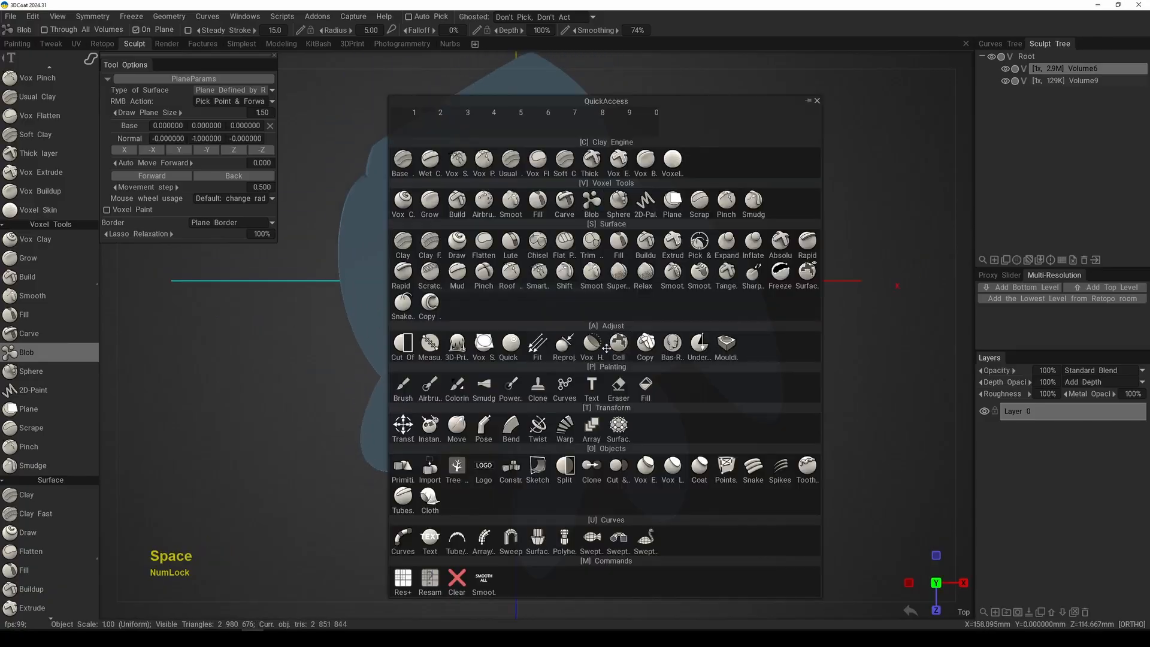
left_click(412, 347)
key("e")
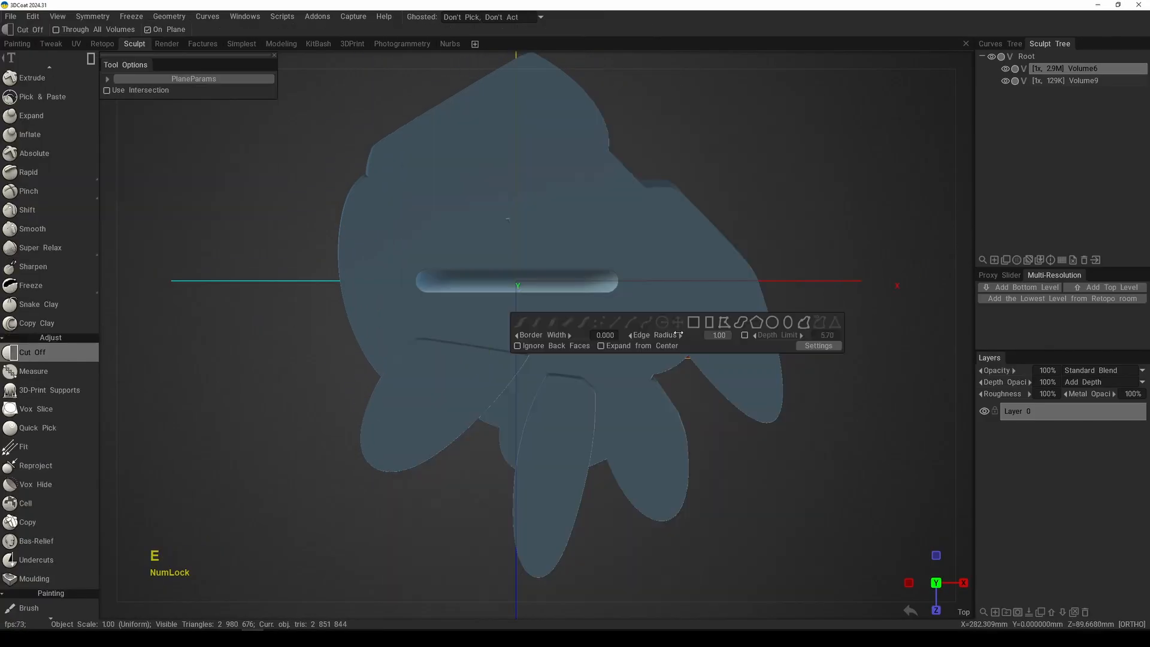
left_click(710, 324)
left_click_drag(274, 513, 812, 324)
middle_click_drag(757, 393, 762, 354, "alt")
left_click_drag(778, 357, 472, 570)
middle_click_drag(585, 430, 589, 522, "alt")
Step: Trim the flat shape behind, beside and in front of the phone with rectangular cuts, leaving a narrow rim
middle_click(345, 173)
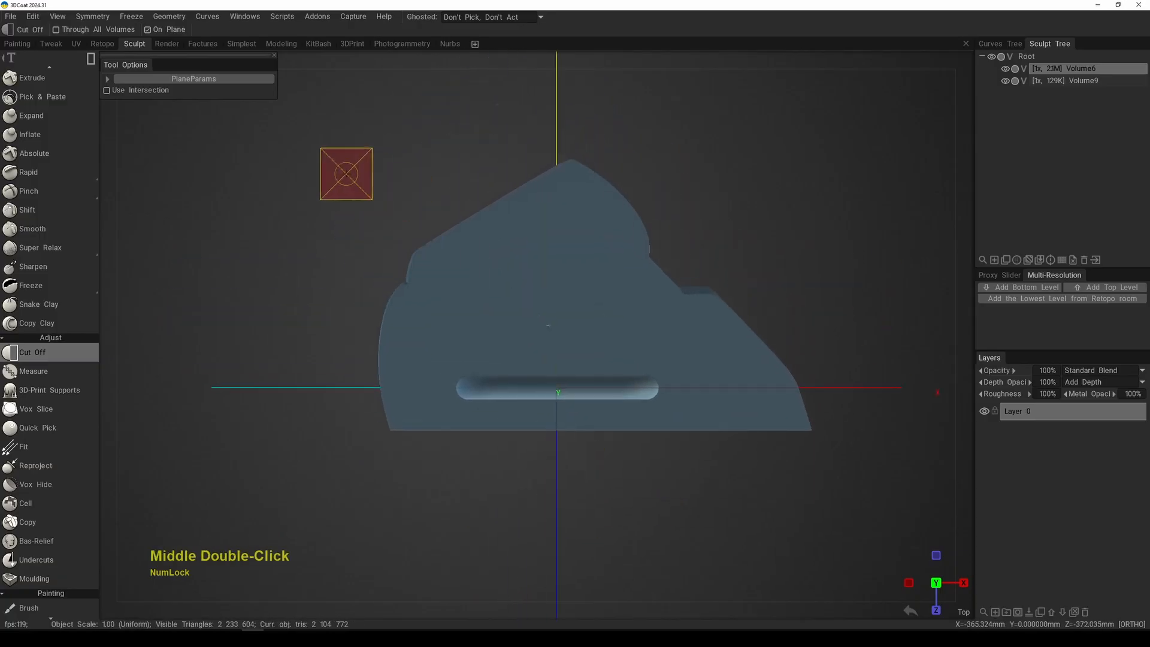
left_click_drag(326, 145, 824, 373)
left_click_drag(866, 281, 667, 501)
left_click_drag(312, 332, 451, 472)
left_click_drag(369, 506, 720, 408)
Step: Examine the narrow rim around the middle of the phone from several angles
right_click_drag(700, 373, 697, 429, "alt")
left_click_drag(697, 429, 717, 340, "alt")
right_click_drag(717, 340, 630, 446, "alt")
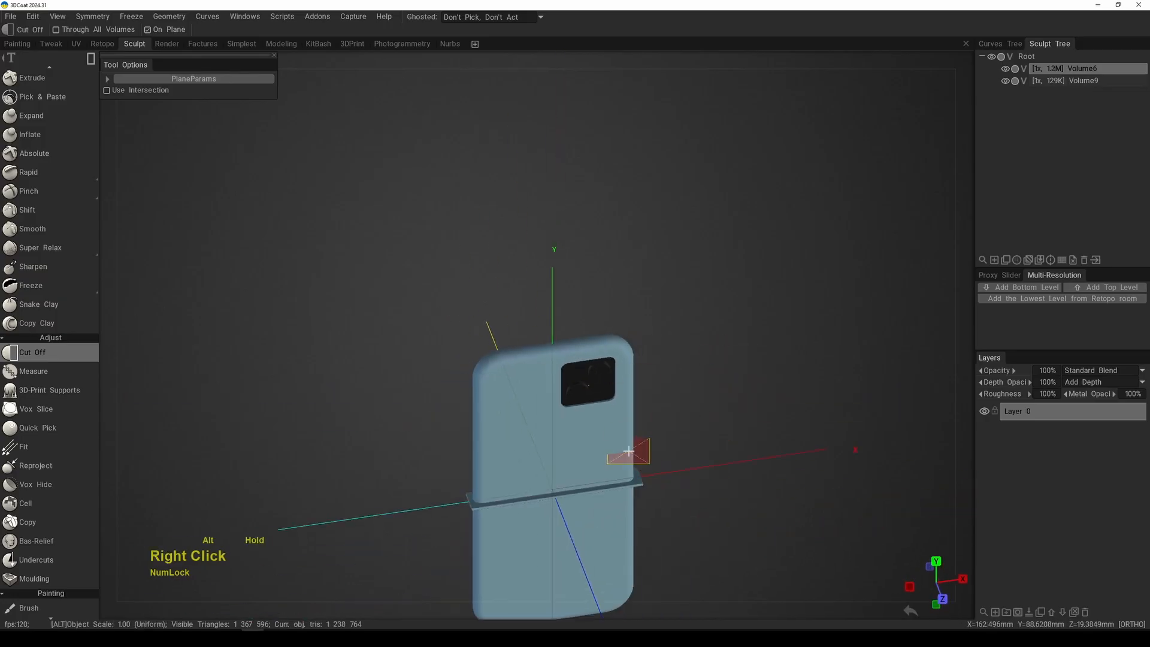
middle_click_drag(630, 446, 614, 326, "alt")
right_click_drag(614, 327, 591, 441, "alt")
middle_click_drag(591, 441, 612, 336, "alt")
right_click_drag(612, 335, 566, 449, "alt")
left_click_drag(567, 449, 606, 442, "alt")
middle_click_drag(578, 329, 686, 297, "alt")
right_click_drag(671, 329, 554, 303, "alt")
middle_click_drag(602, 382, 575, 340, "alt")
Step: In right side view, cut off the rim portions protruding past the phone's front and back faces
key("KP_6")
right_click_drag(576, 339, 569, 407, "alt")
left_click_drag(646, 244, 654, 265)
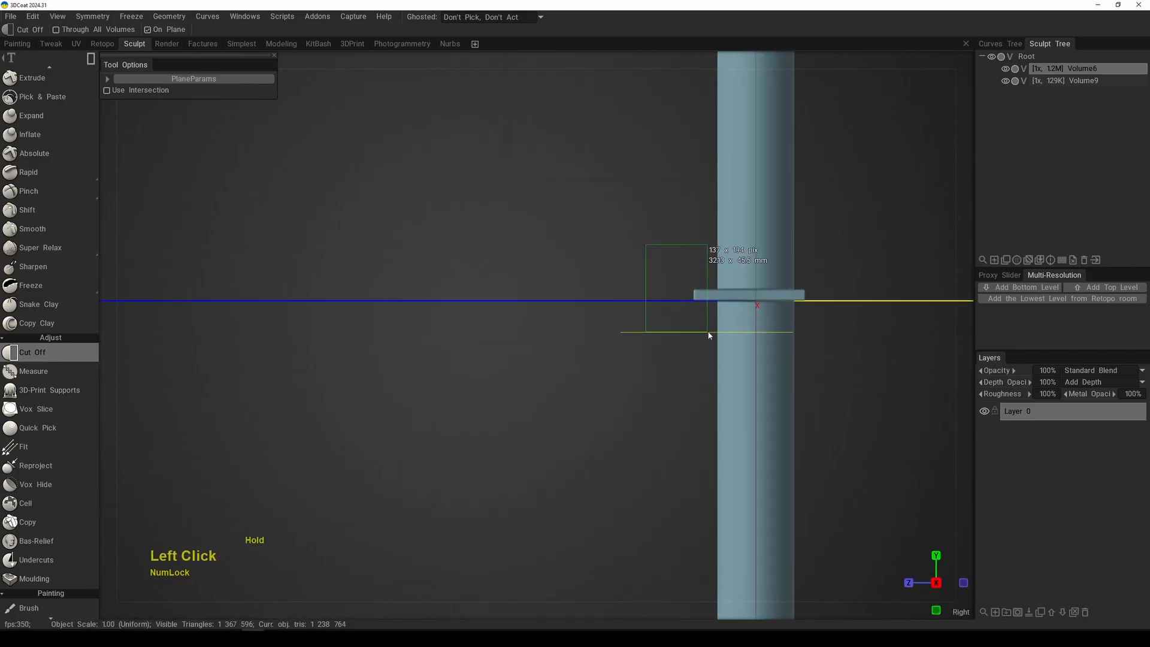
left_click_drag(716, 332, 715, 332)
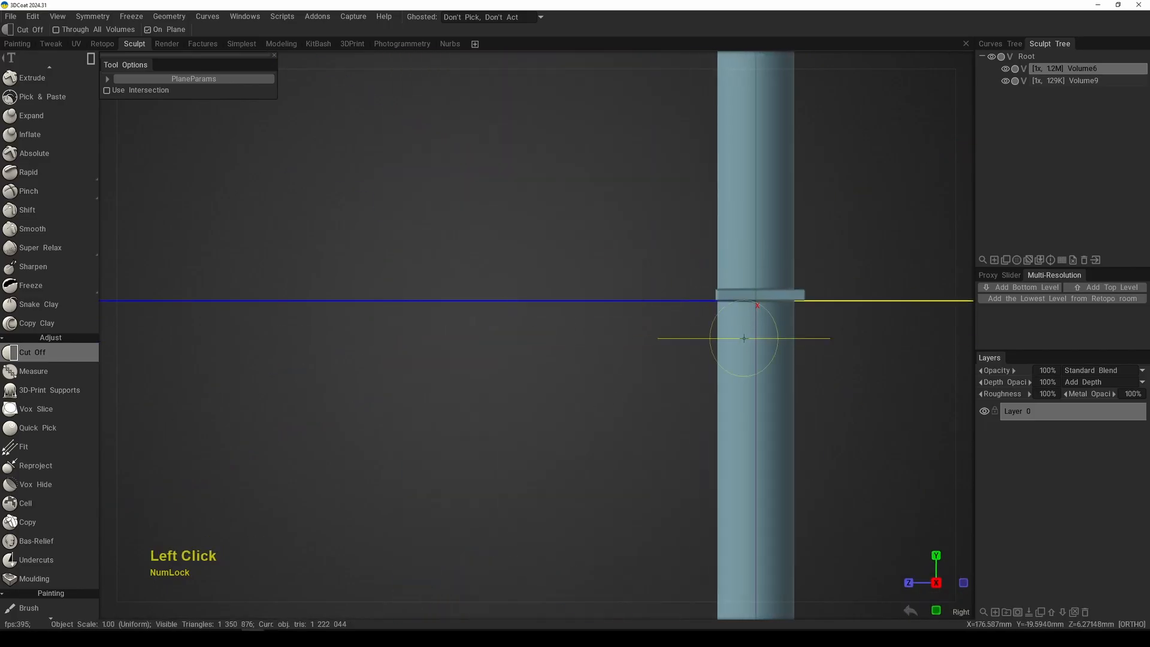
middle_click_drag(797, 304, 687, 324, "alt")
right_click_drag(686, 325, 706, 394, "alt")
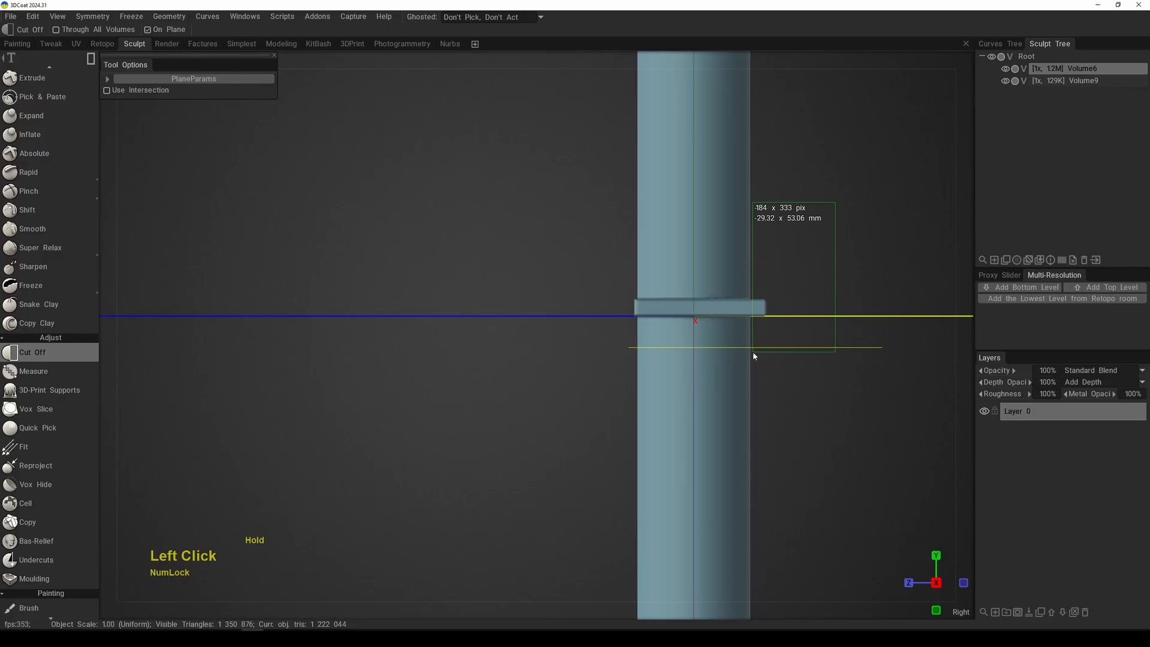
left_click_drag(752, 351, 752, 352)
right_click_drag(668, 374, 641, 329, "alt")
left_click_drag(578, 335, 640, 403, "alt")
right_click_drag(637, 402, 593, 337, "alt")
middle_click_drag(592, 337, 610, 412)
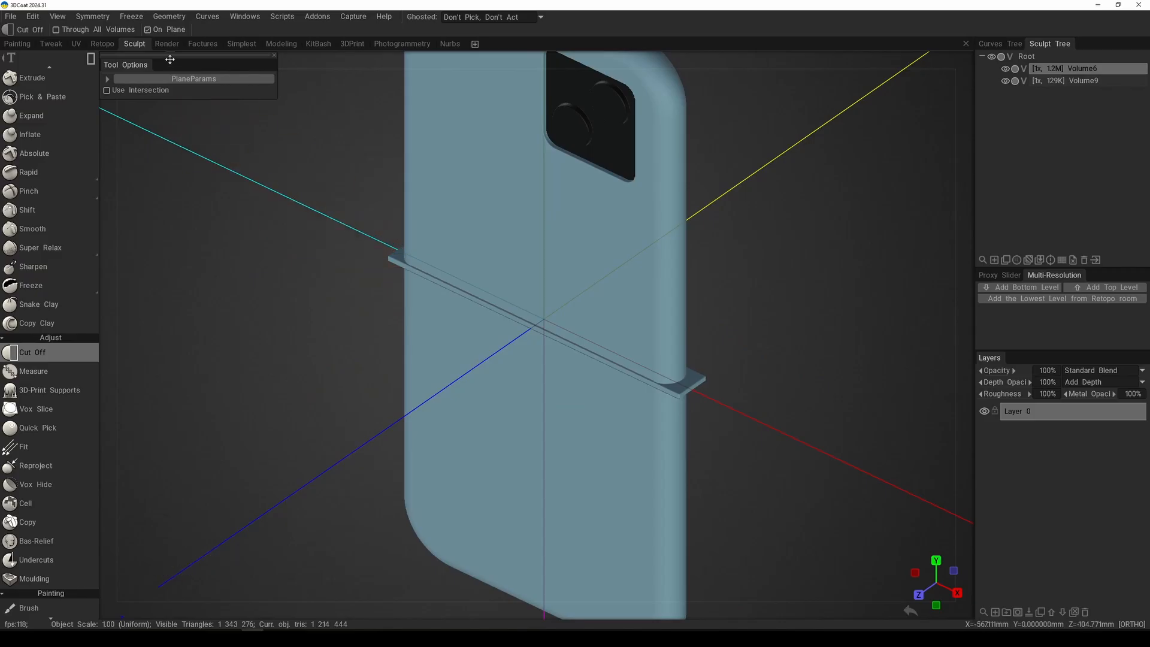
Step: Turn off On Plane for the Cut Off tool and view the whole phone straight from the front
left_click(147, 29)
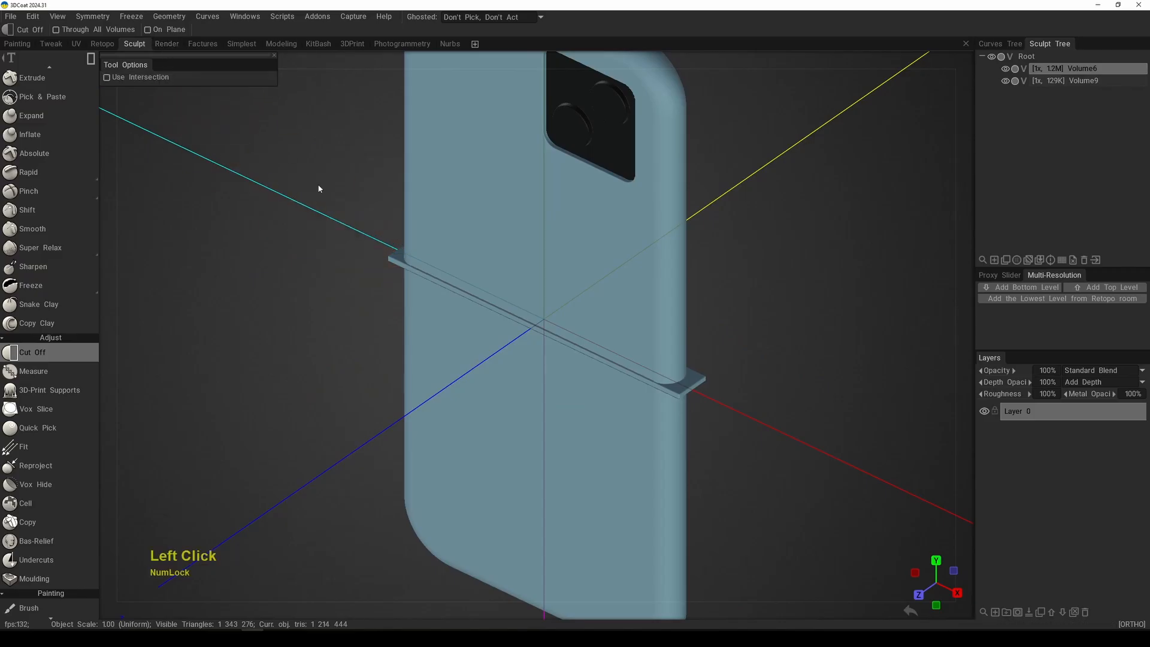
middle_click_drag(425, 285, 443, 300, "alt")
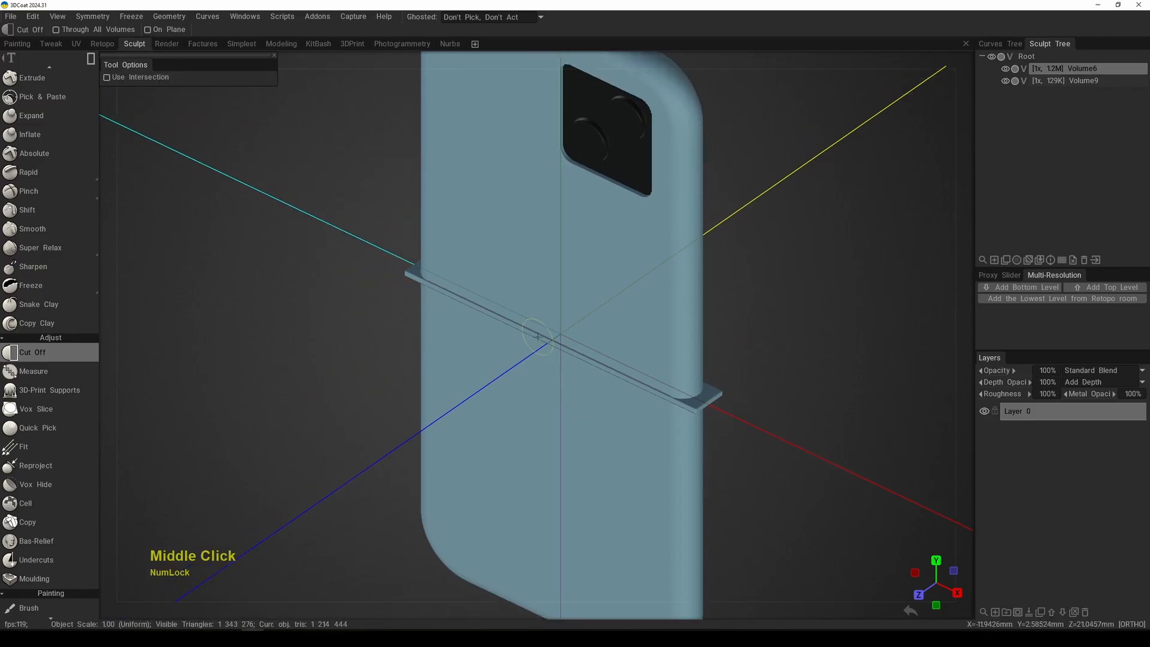
right_click_drag(537, 336, 541, 364, "alt")
left_click_drag(541, 364, 654, 351, "alt")
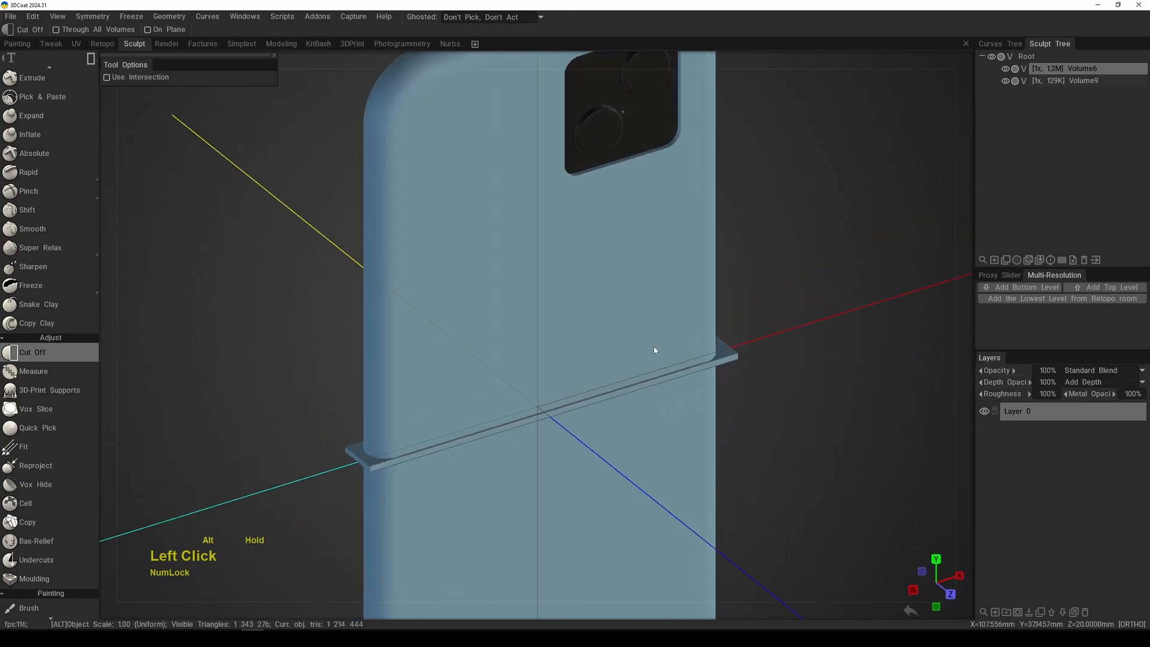
right_click_drag(655, 350, 604, 274, "alt")
key("KP_2")
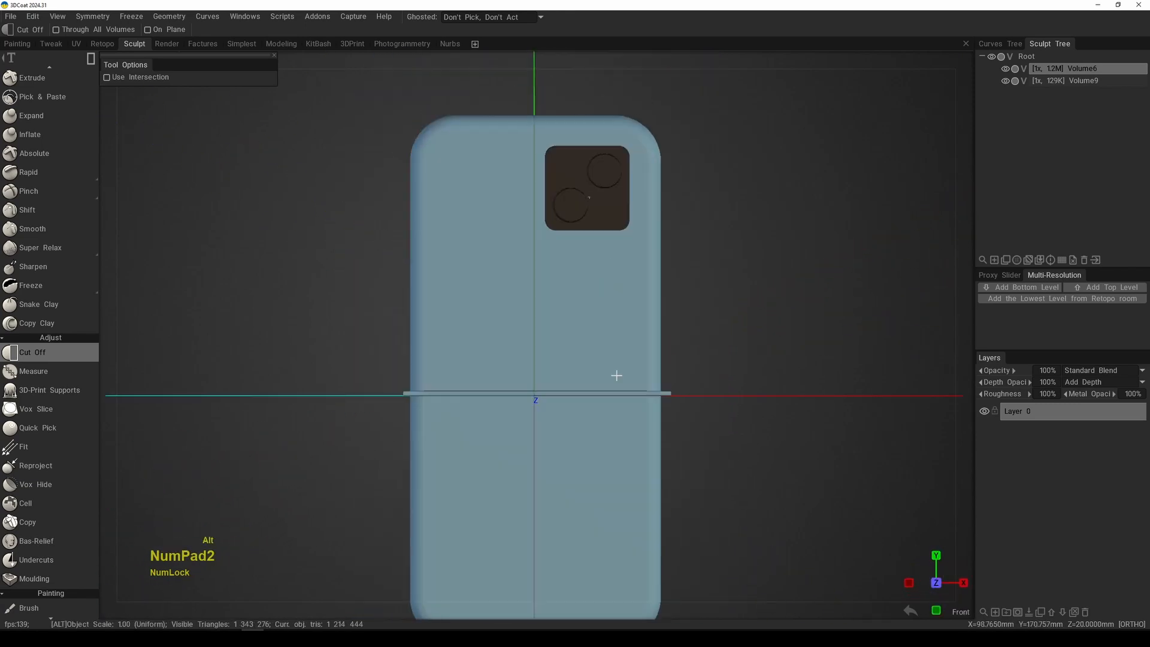
right_click_drag(617, 376, 652, 266, "alt")
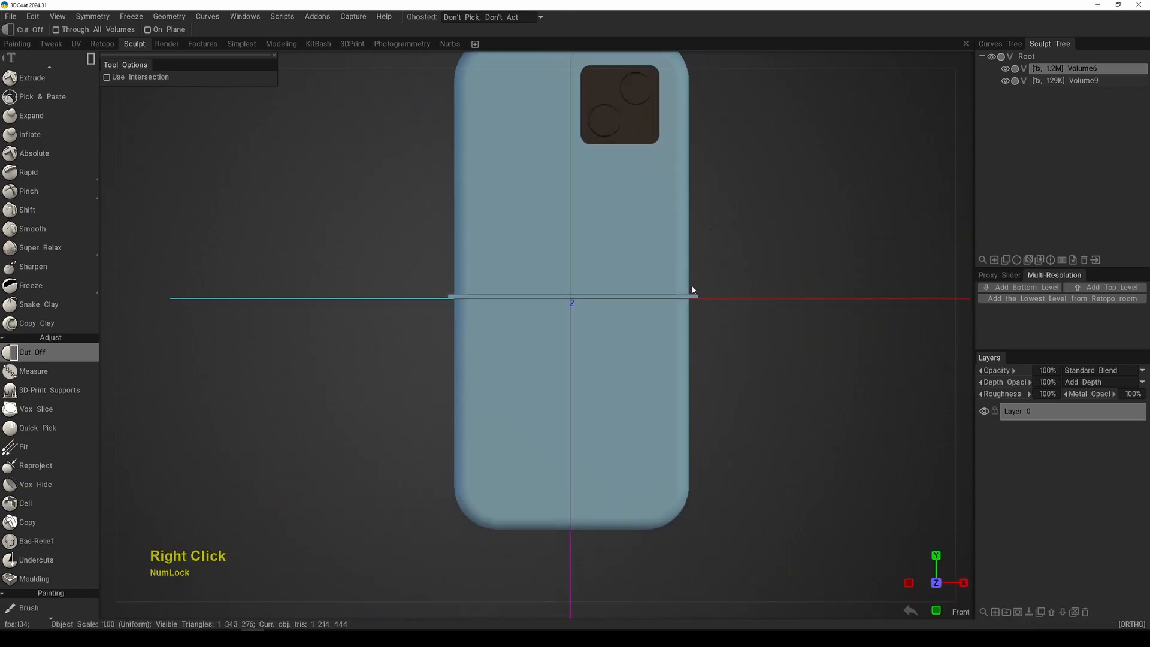
middle_click_drag(669, 284, 663, 328, "alt")
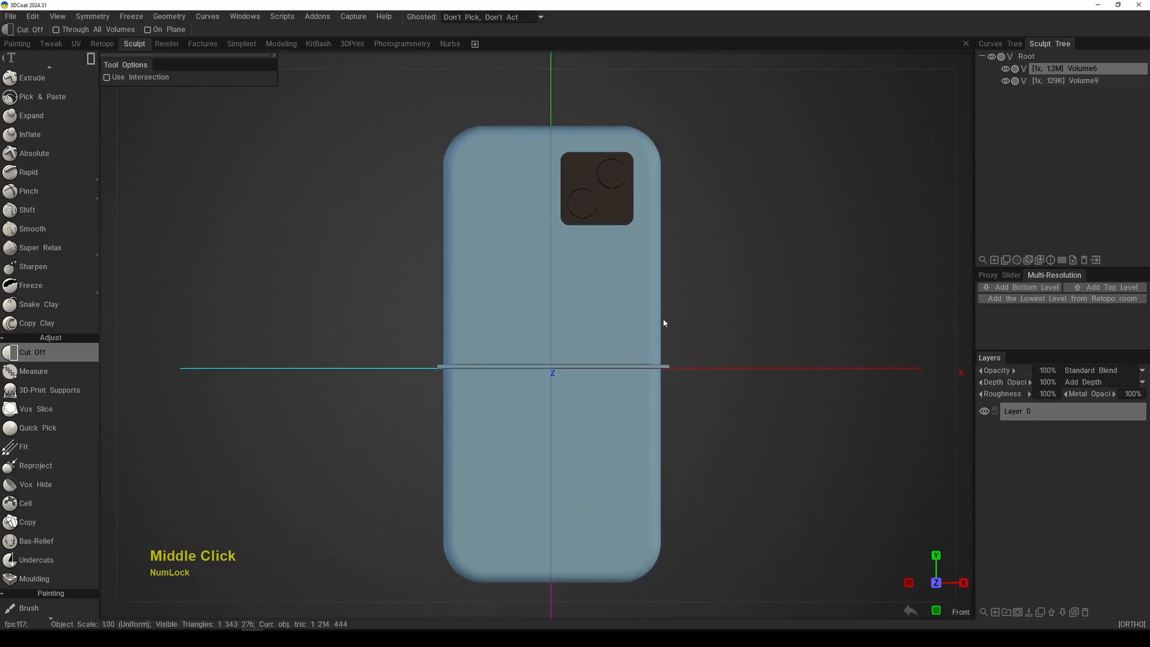
left_click_drag(663, 329, 688, 325, "alt")
Step: Cut away the phone's lower half together with the leftover rim using a rectangle about 568 x 443 mm
key("KP_2")
key("space")
left_click(418, 330)
right_click_drag(440, 384, 445, 518)
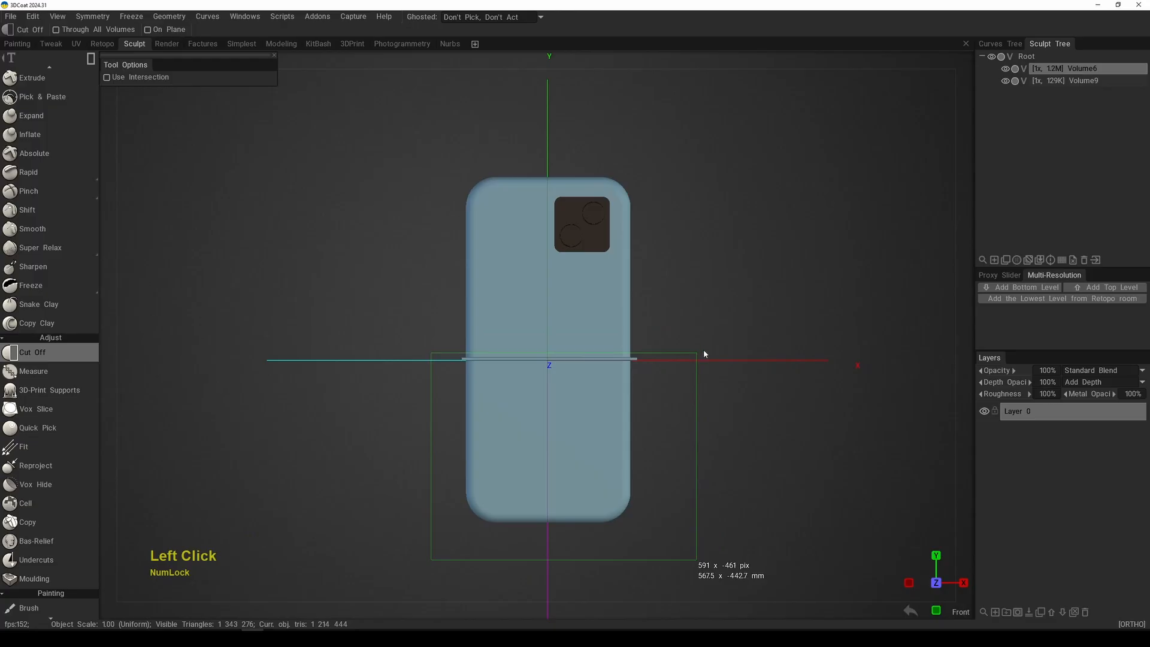
left_click_drag(704, 353, 701, 352)
Step: Inspect the remaining upper half of the phone, its cut edge and camera block from several angles
right_click_drag(685, 329, 674, 357, "alt")
left_click_drag(675, 356, 737, 342, "alt")
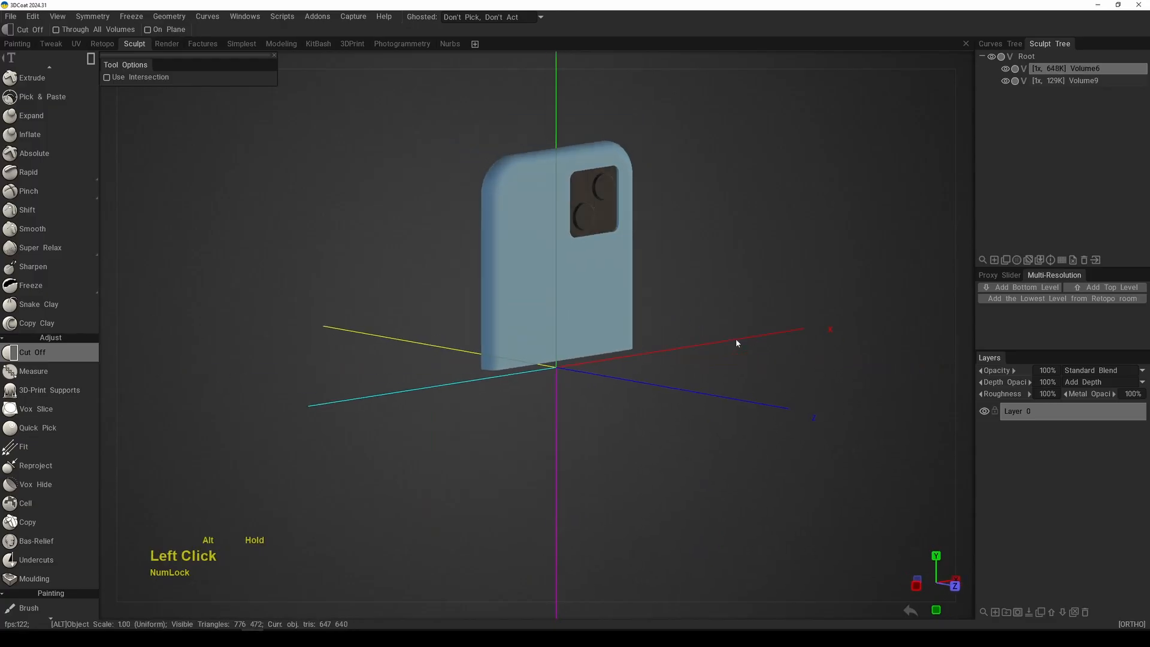
right_click_drag(737, 342, 739, 351, "alt")
middle_click_drag(738, 351, 721, 425, "alt")
left_click_drag(740, 364, 565, 354, "alt")
right_click_drag(565, 354, 601, 437, "alt")
middle_click_drag(600, 436, 545, 443, "alt")
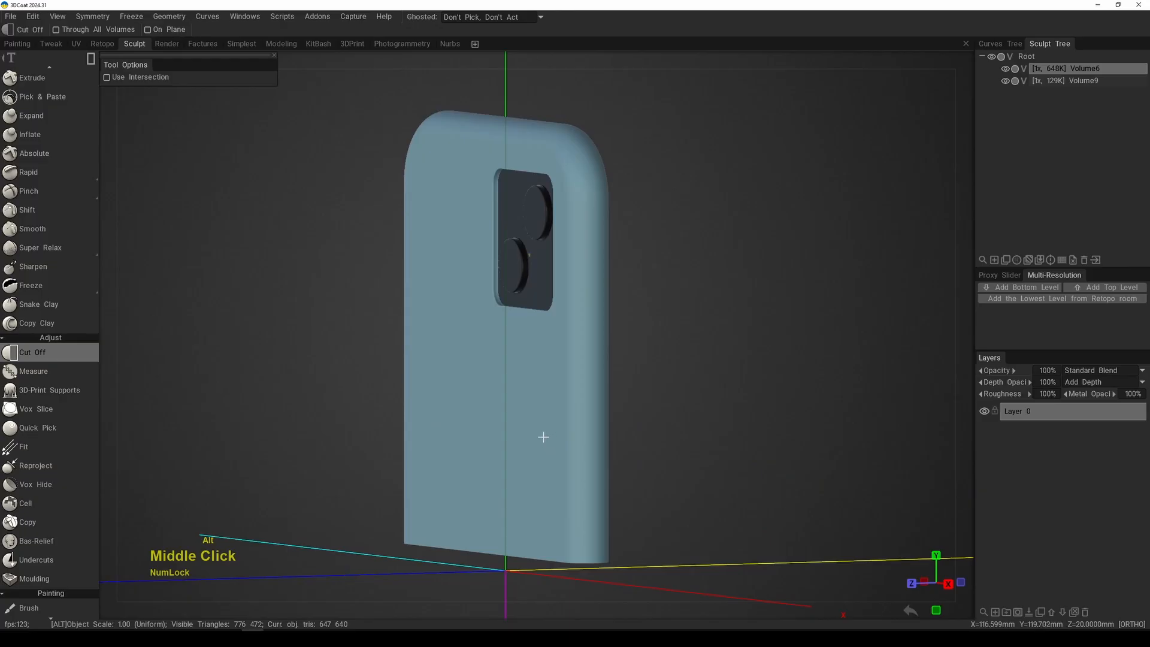
right_click_drag(544, 437, 539, 416, "alt")
left_click_drag(539, 416, 569, 441, "alt")
middle_click_drag(570, 441, 642, 426, "alt")
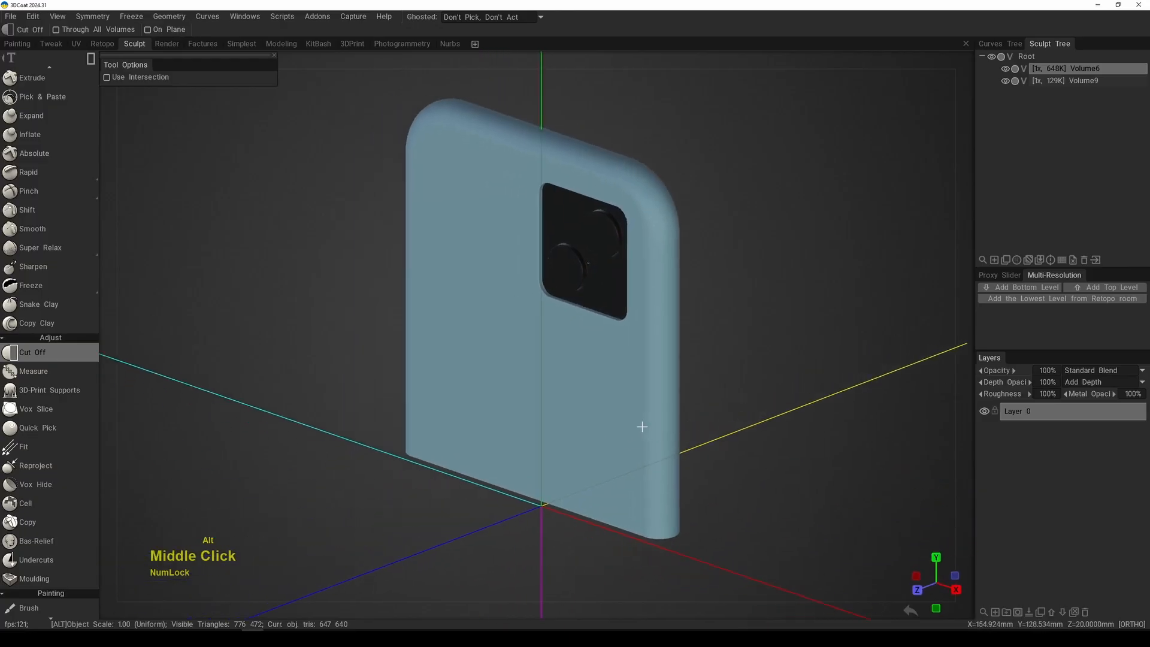